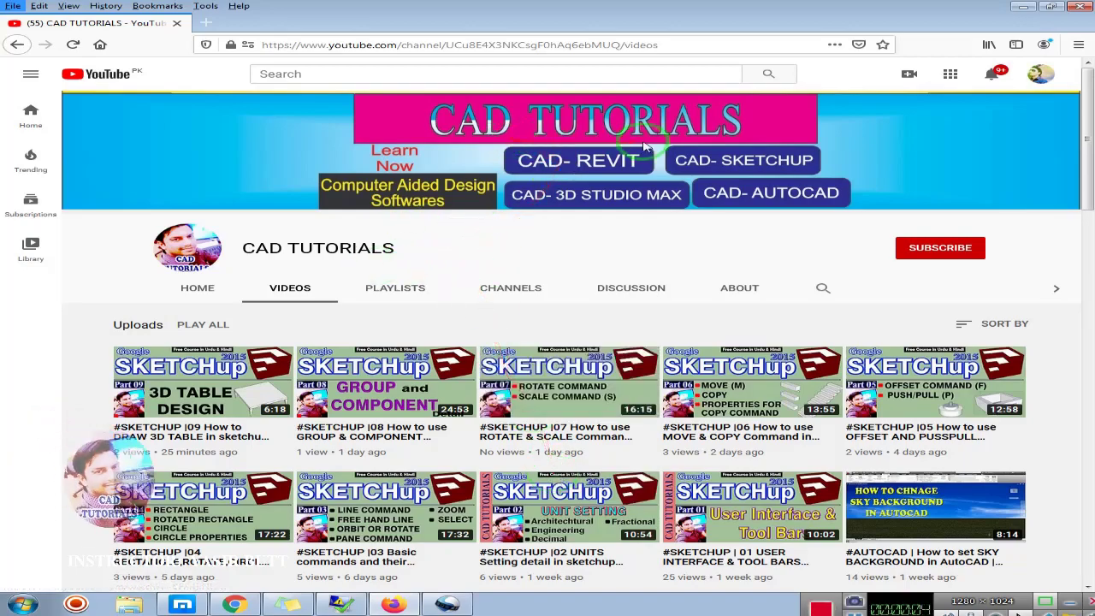
Step: Subscribe to CAD TUTORIALS and set its notification bell to All
scroll(645, 188, "down", 3)
scroll(647, 256, "up", 3)
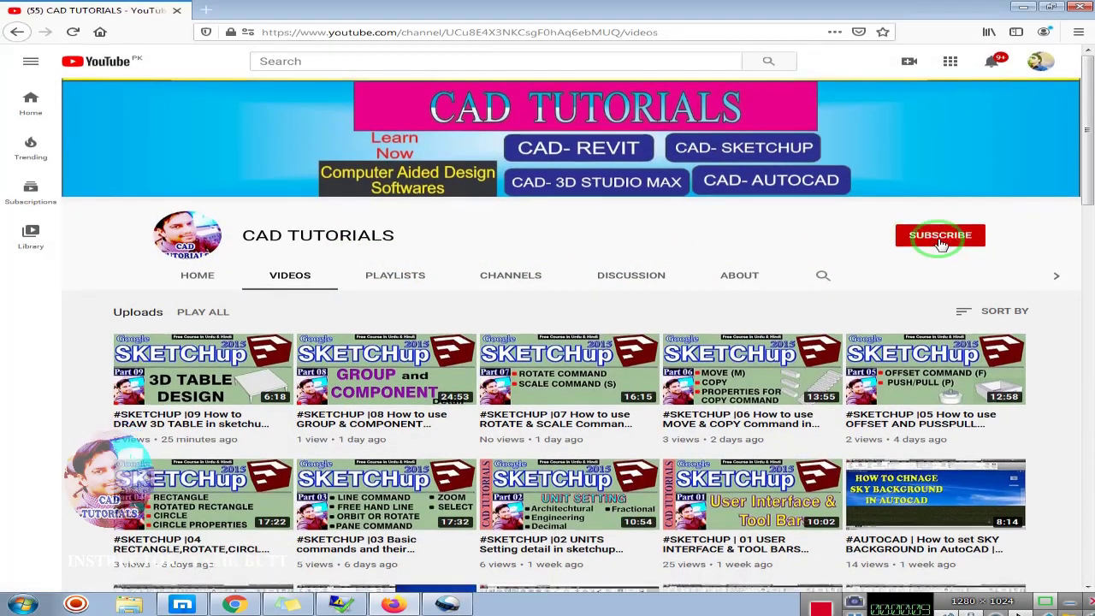
left_click(941, 244)
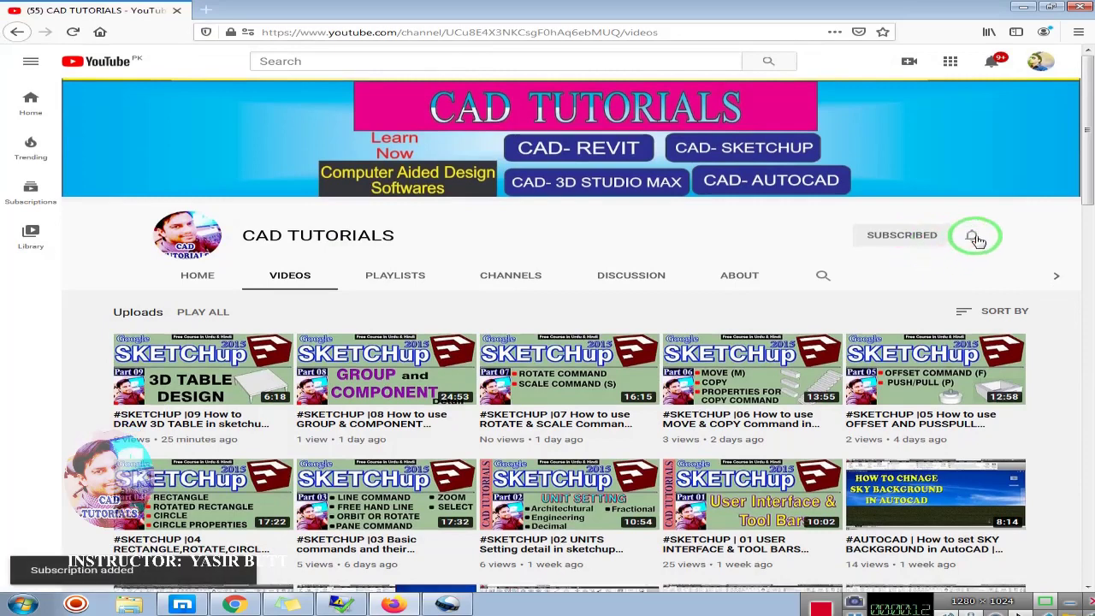
left_click(975, 243)
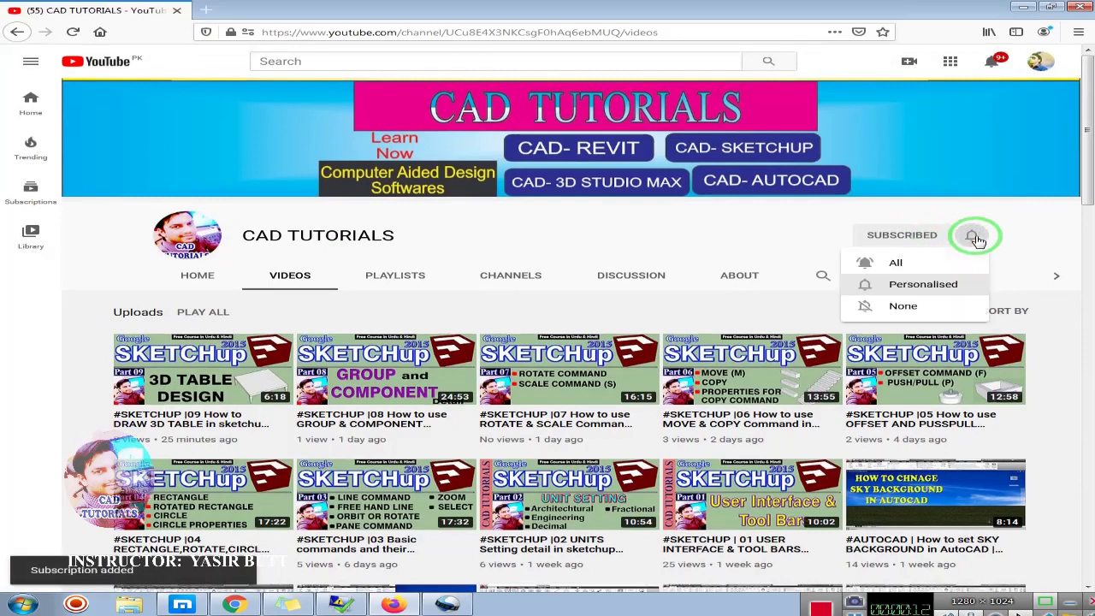
left_click(904, 262)
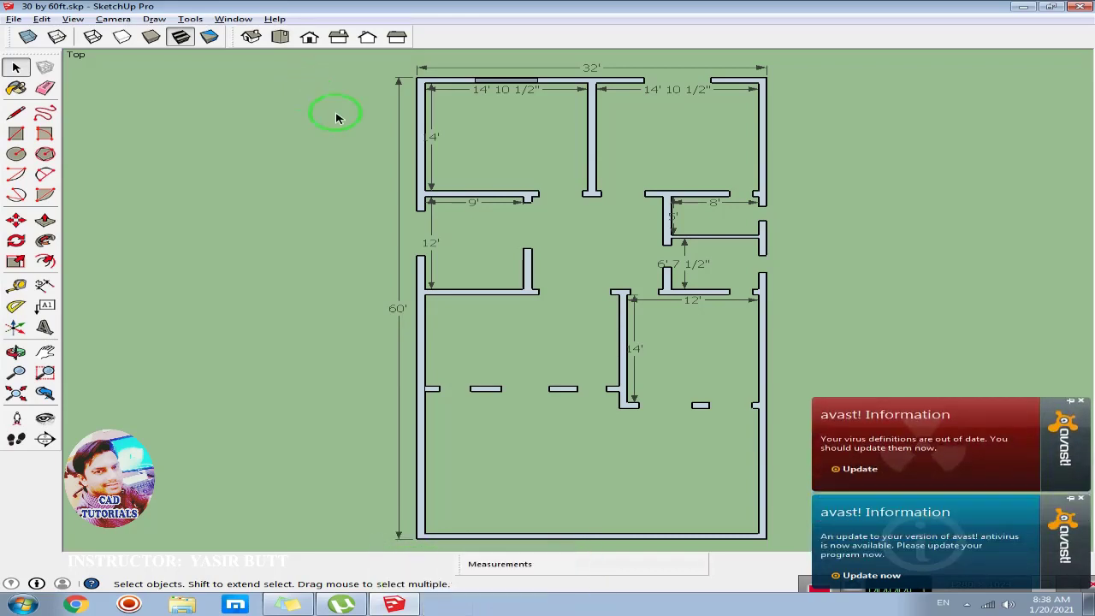
Step: Close the two avast antivirus pop-ups covering the SketchUp floor plan
left_click(1081, 402)
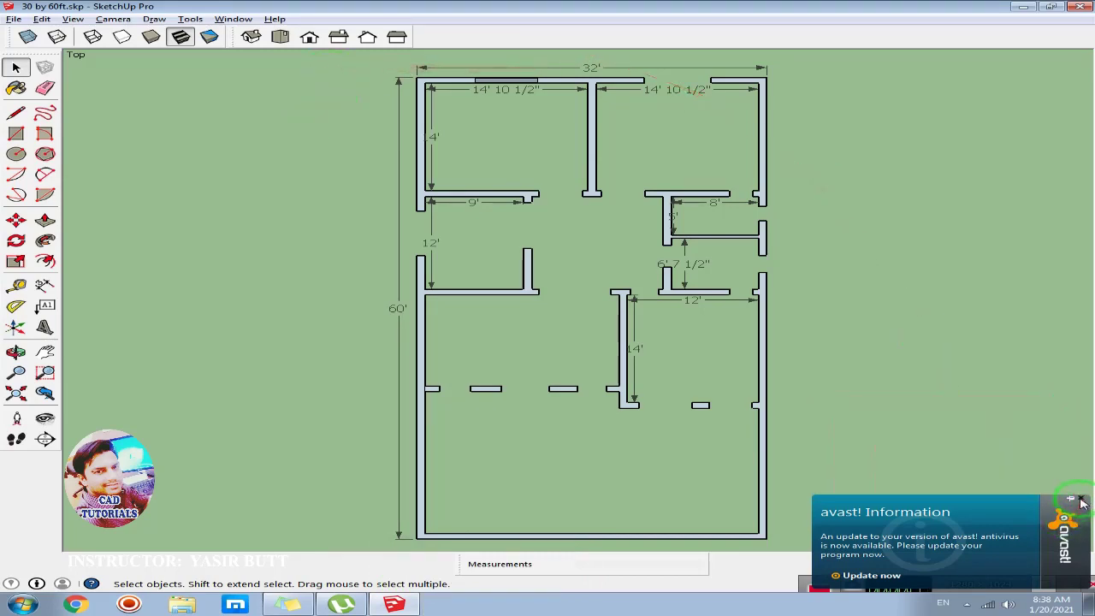
left_click(1081, 499)
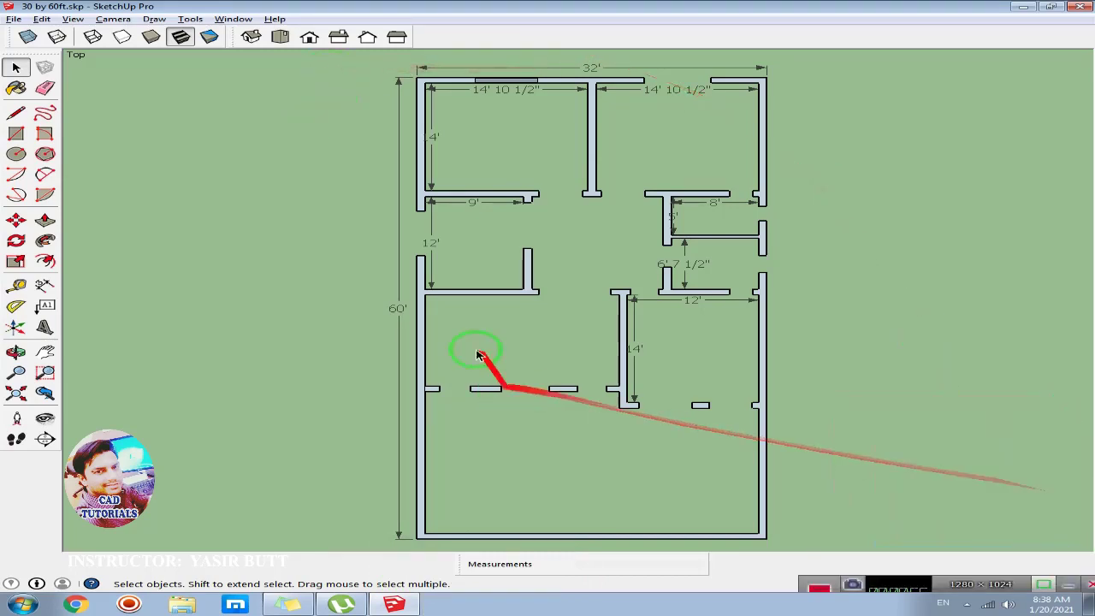
Step: Switch to Iso view and orbit until the whole 32' by 60' plan is visible
left_click(250, 38)
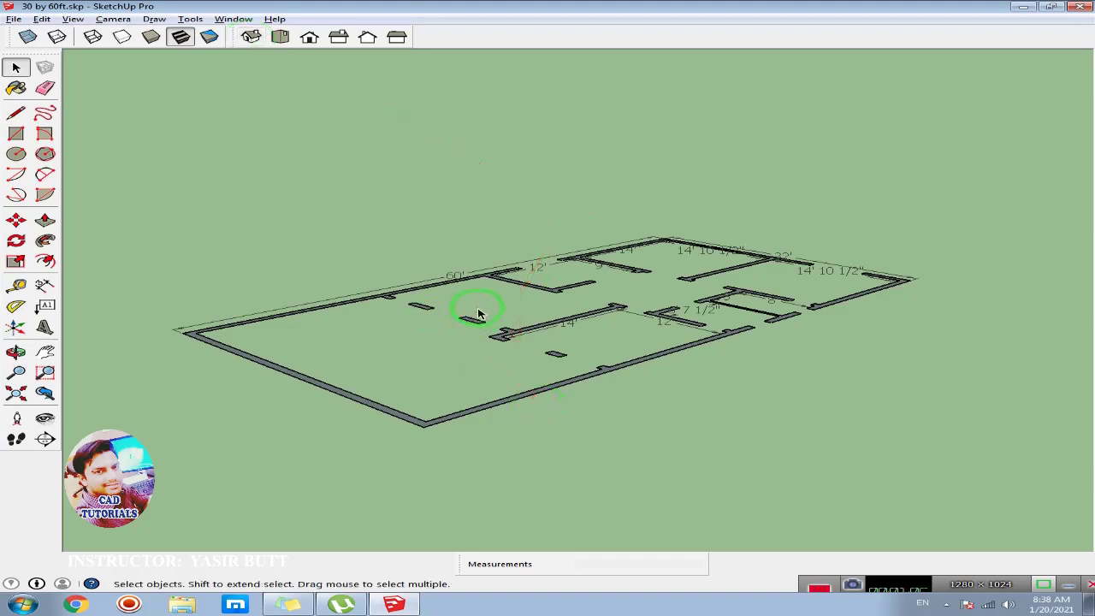
middle_click_drag(485, 319, 441, 367)
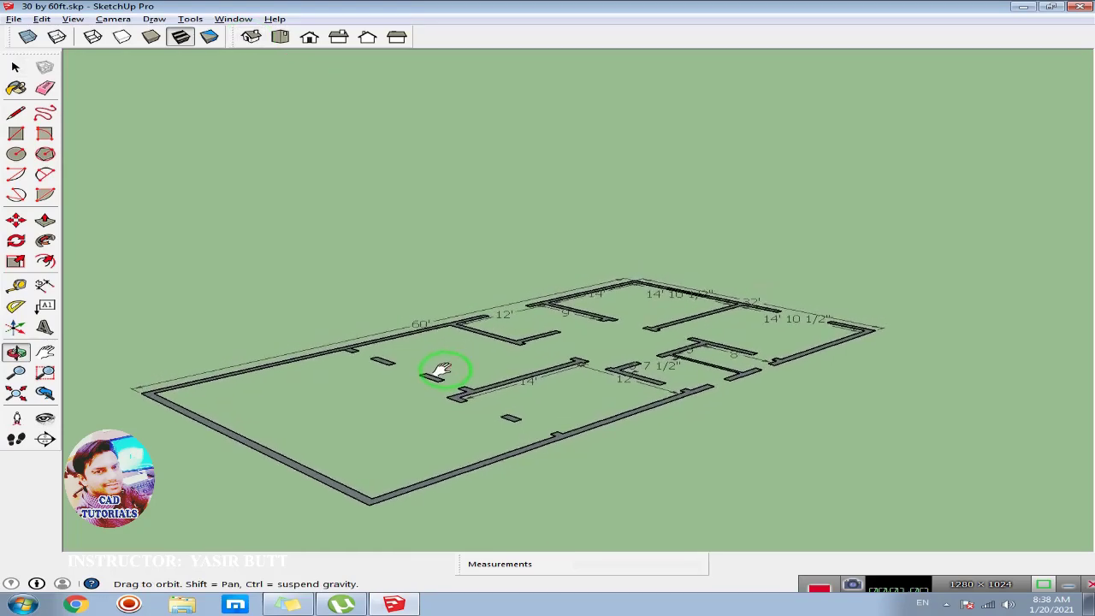
middle_click_drag(526, 316, 492, 390)
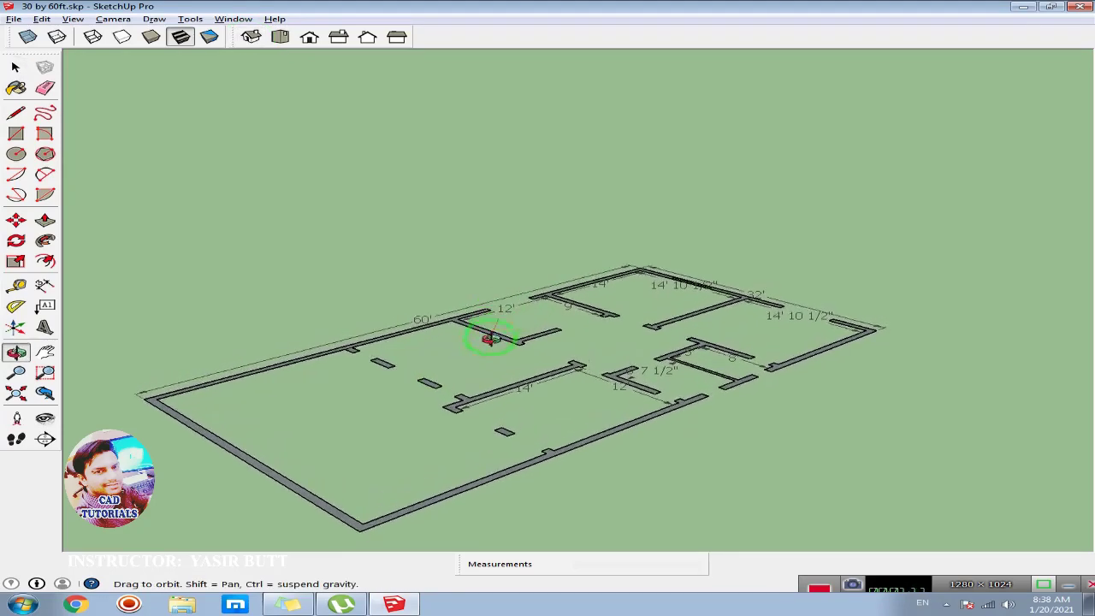
scroll(587, 367, "up", 3)
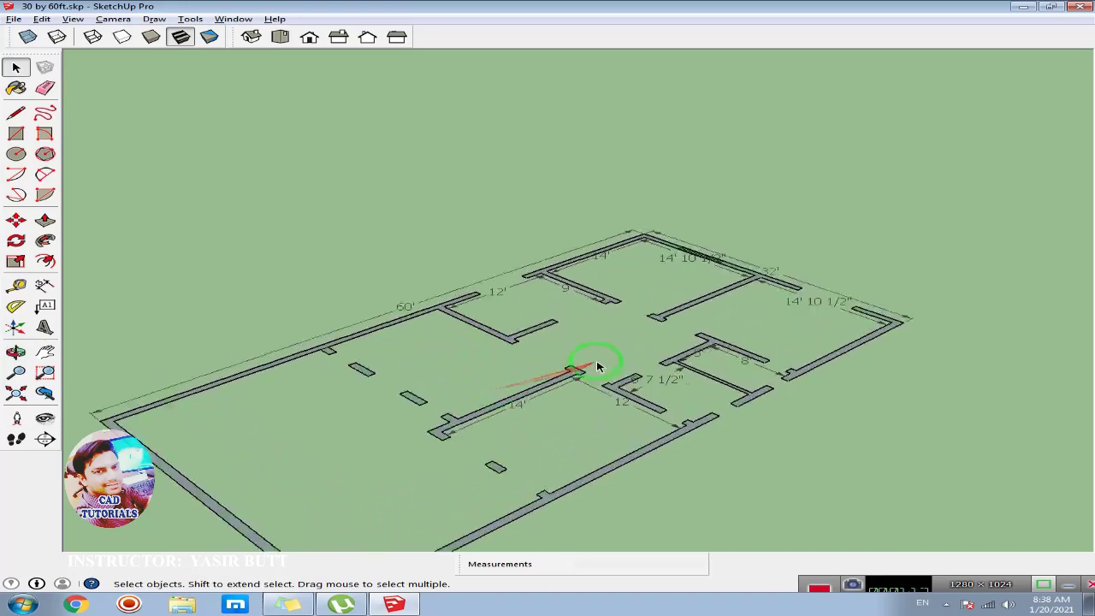
mouse_move(604, 383)
middle_mouse_down()
mouse_move(455, 308)
mouse_move(399, 335)
mouse_move(499, 383)
mouse_move(496, 372)
middle_mouse_up()
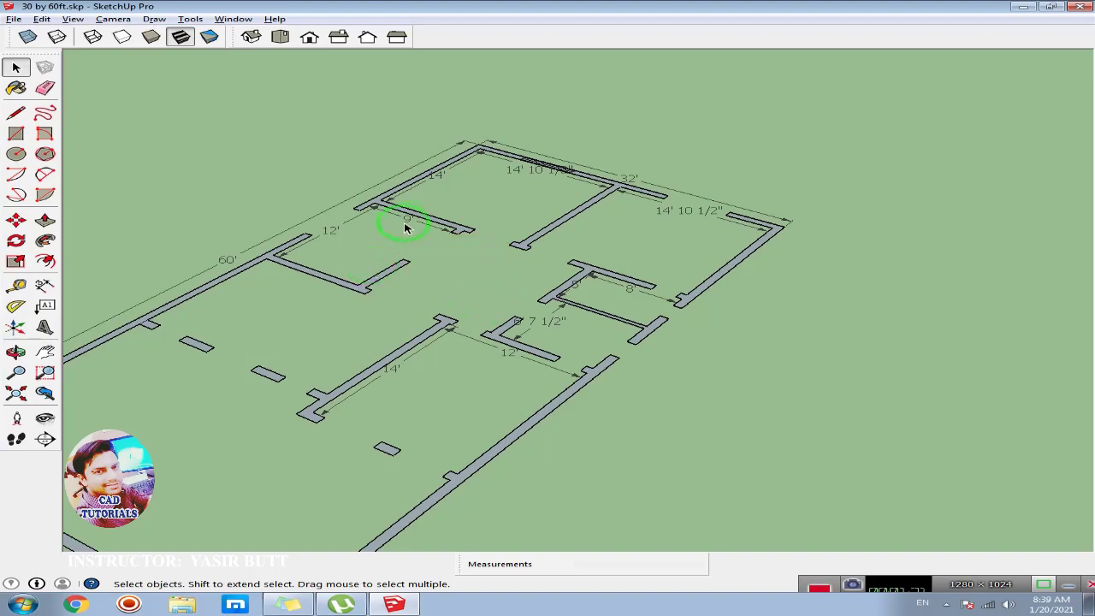
middle_click_drag(538, 216, 540, 225)
scroll(481, 308, "down", 2)
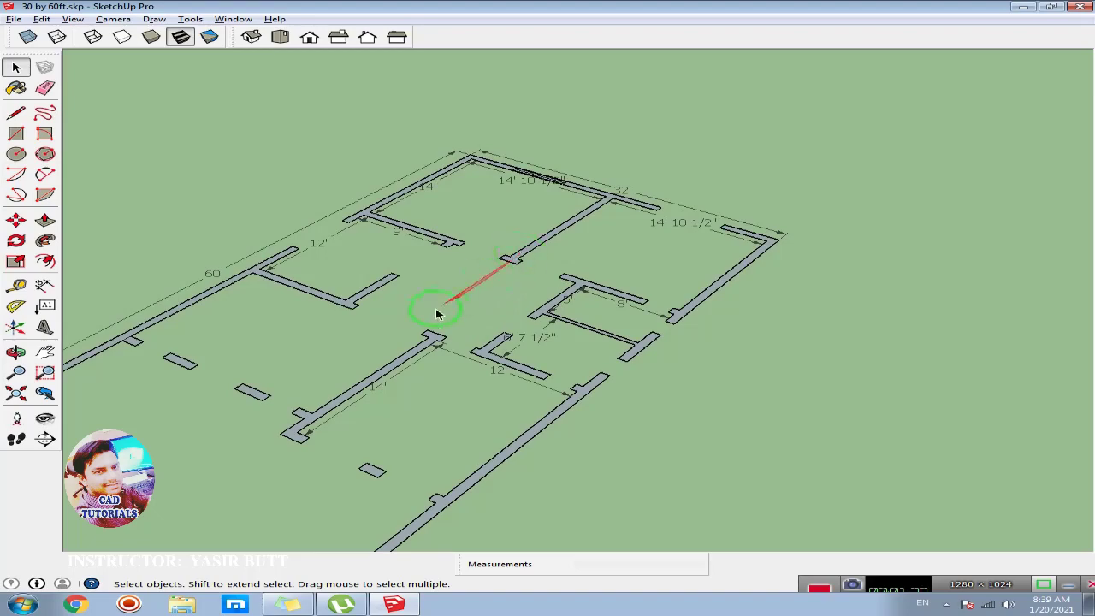
middle_click_drag(337, 337, 591, 239)
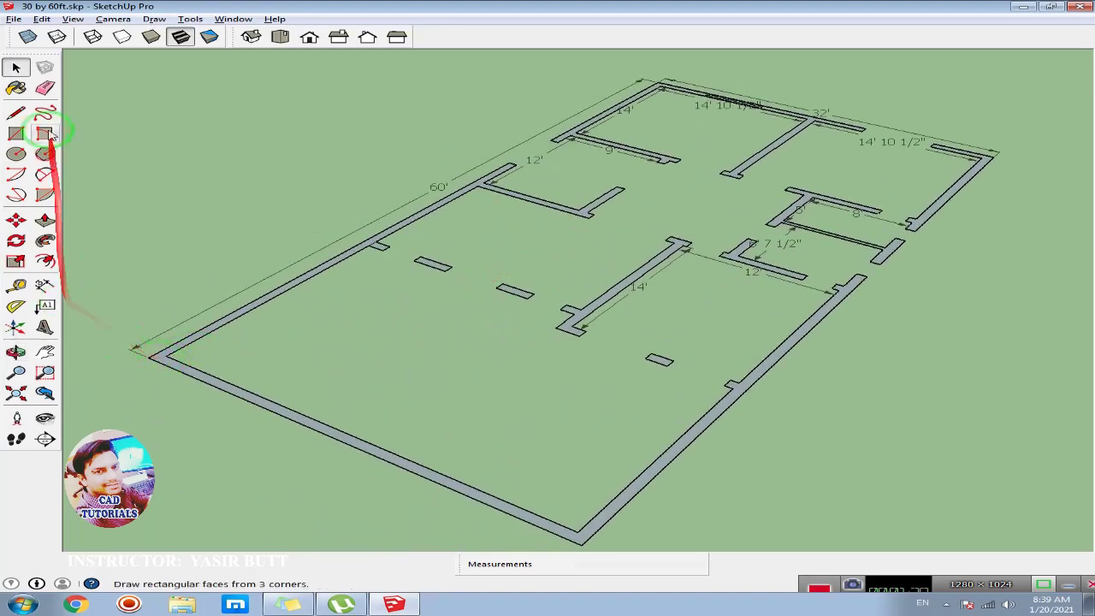
Step: Draw a 9" line from the lower-left outer wall corner
left_click(16, 112)
scroll(172, 360, "up", 2)
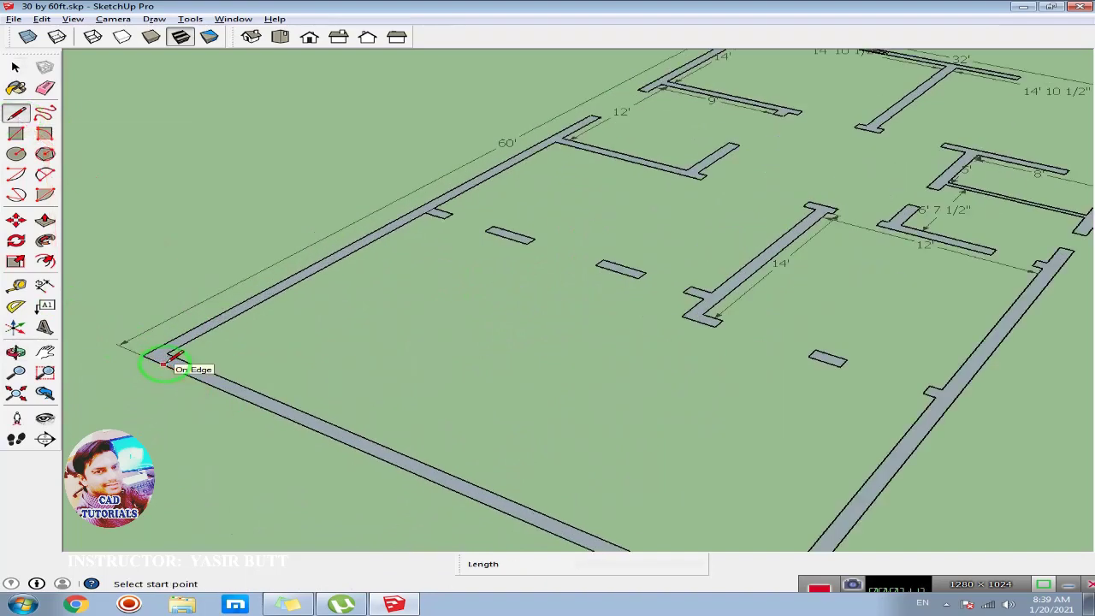
left_click(158, 352)
type("9")
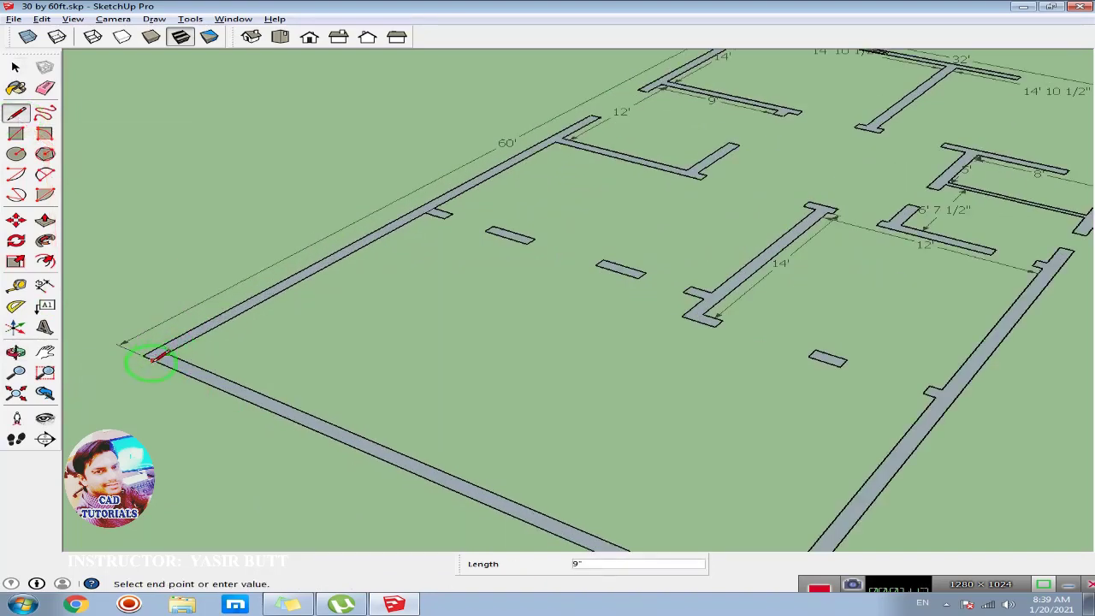
key("Return")
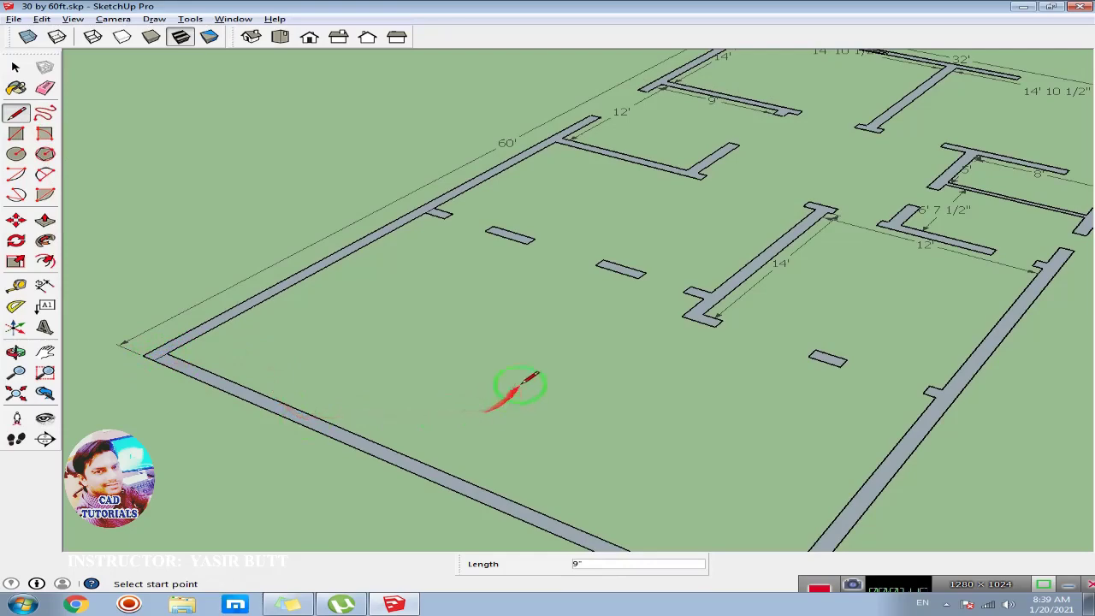
Step: Draw a matching 9" line from the lower-right outer wall corner
middle_click_drag(520, 366, 346, 280)
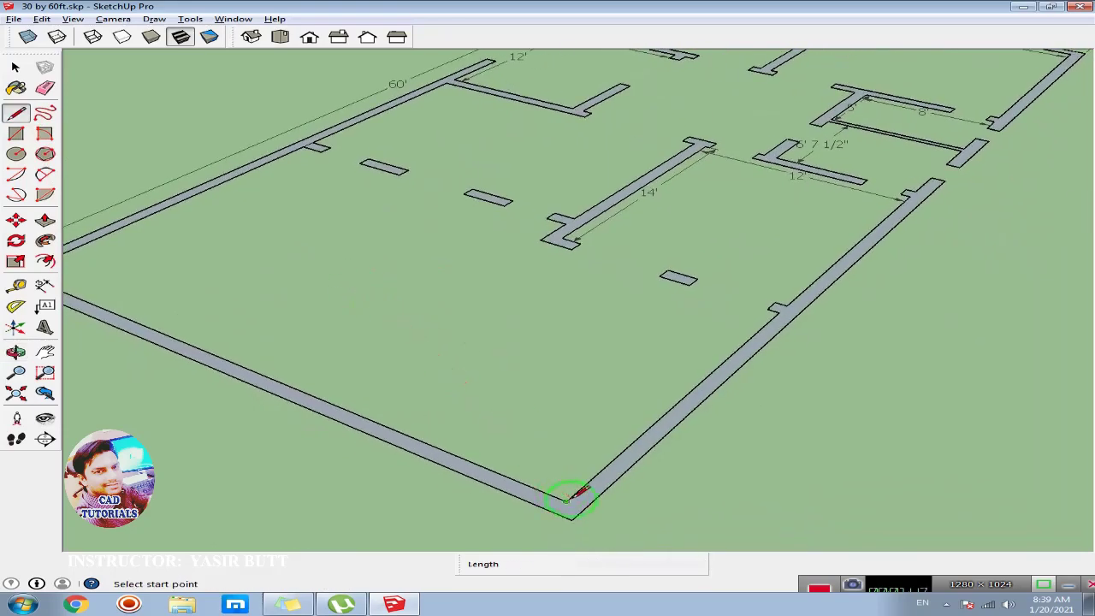
left_click(562, 510)
type("9")
key("Return")
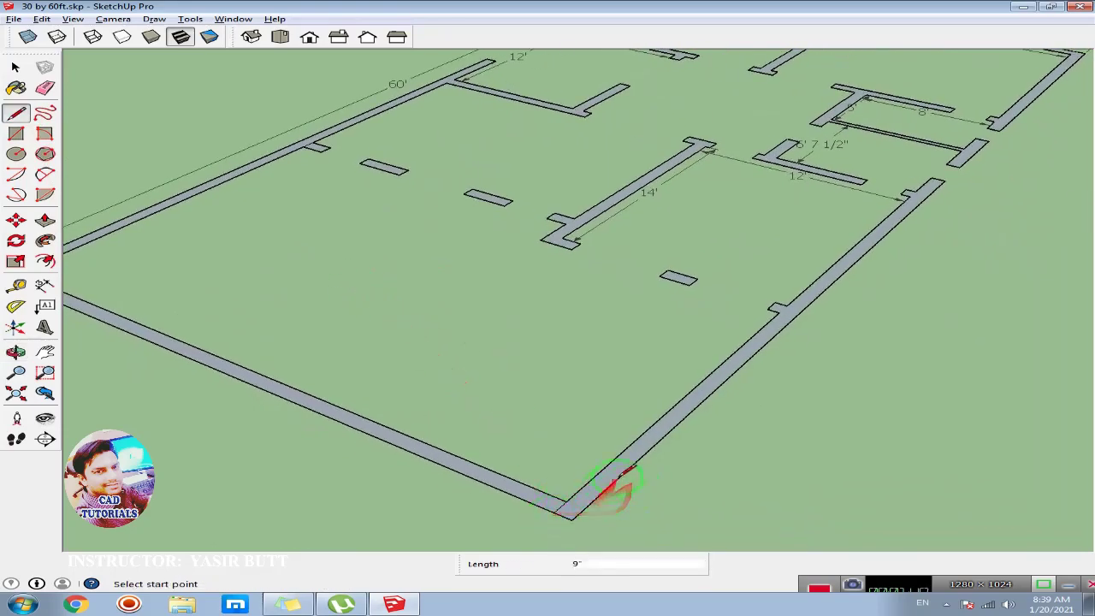
scroll(641, 432, "down", 5)
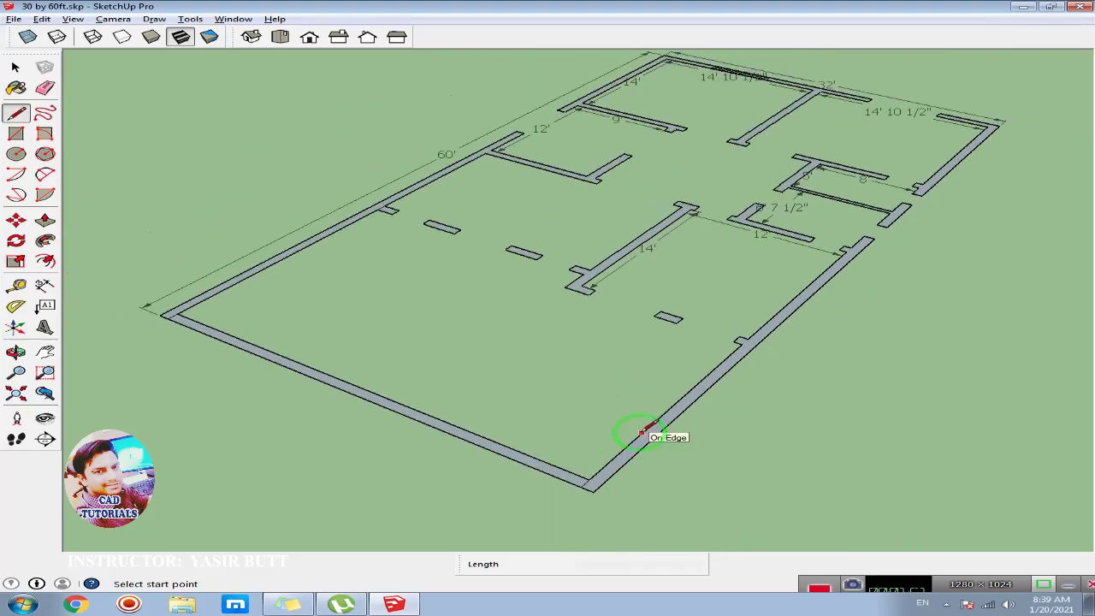
mouse_move(658, 196)
middle_mouse_down()
mouse_move(675, 195)
mouse_move(684, 159)
middle_mouse_up()
scroll(684, 163, "up", 3)
scroll(633, 188, "up", 2)
scroll(556, 213, "down", 1)
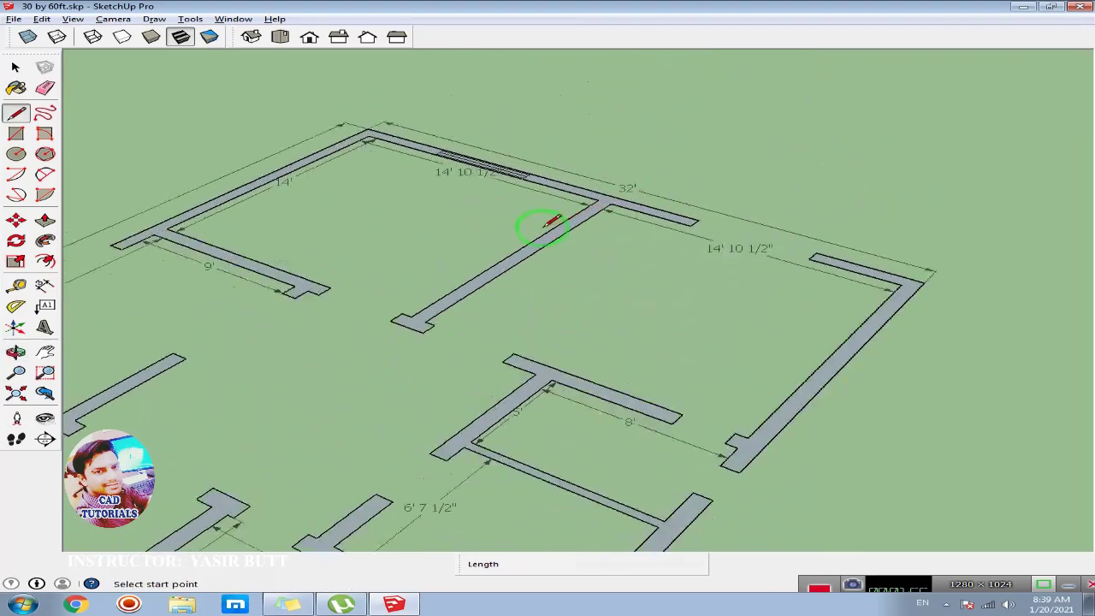
scroll(385, 222, "down", 1)
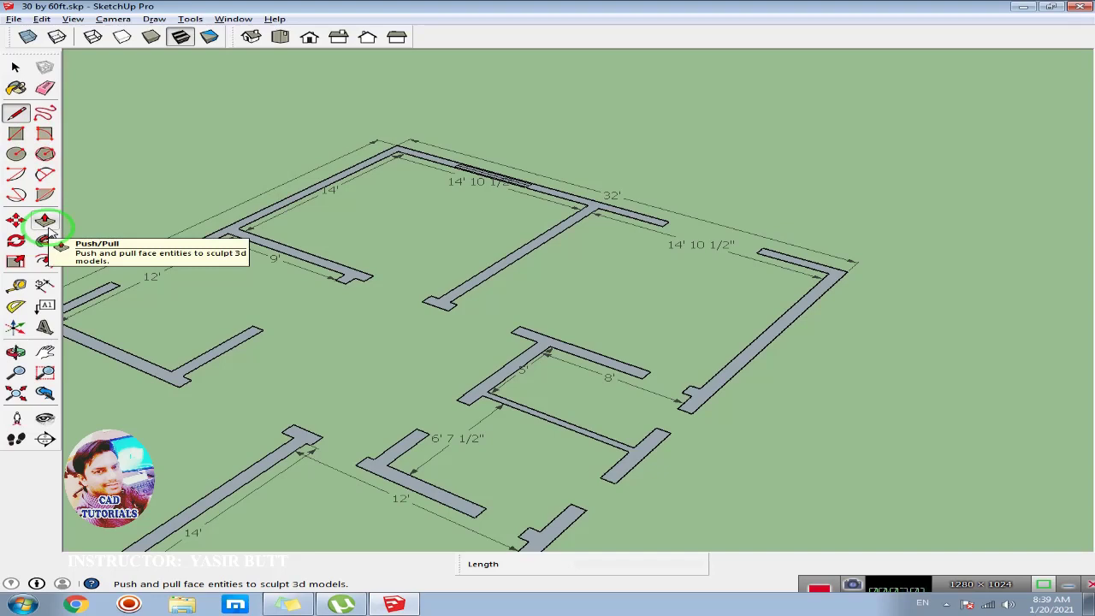
Step: Push/pull the right-hand outer wall up 11' and raise the small room's walls to match
left_click(46, 222)
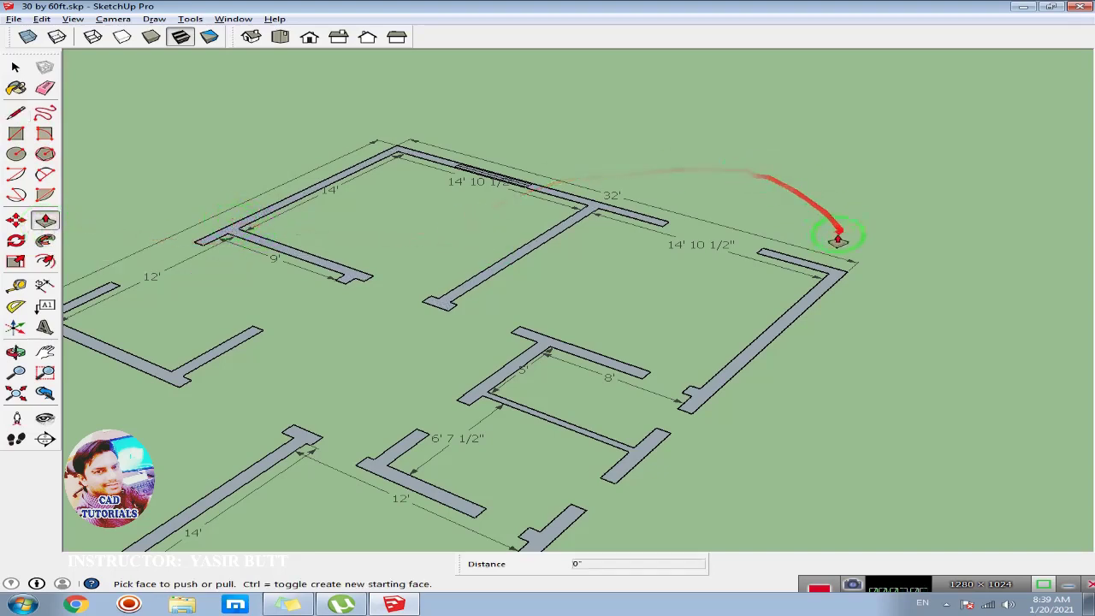
left_click(831, 274)
type("11'")
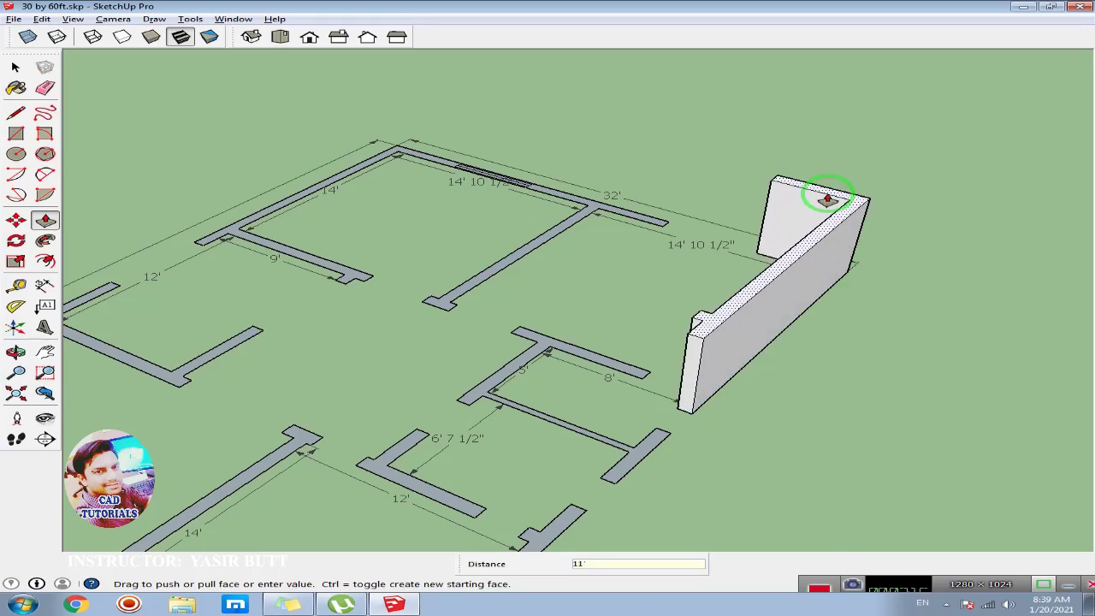
key("Return")
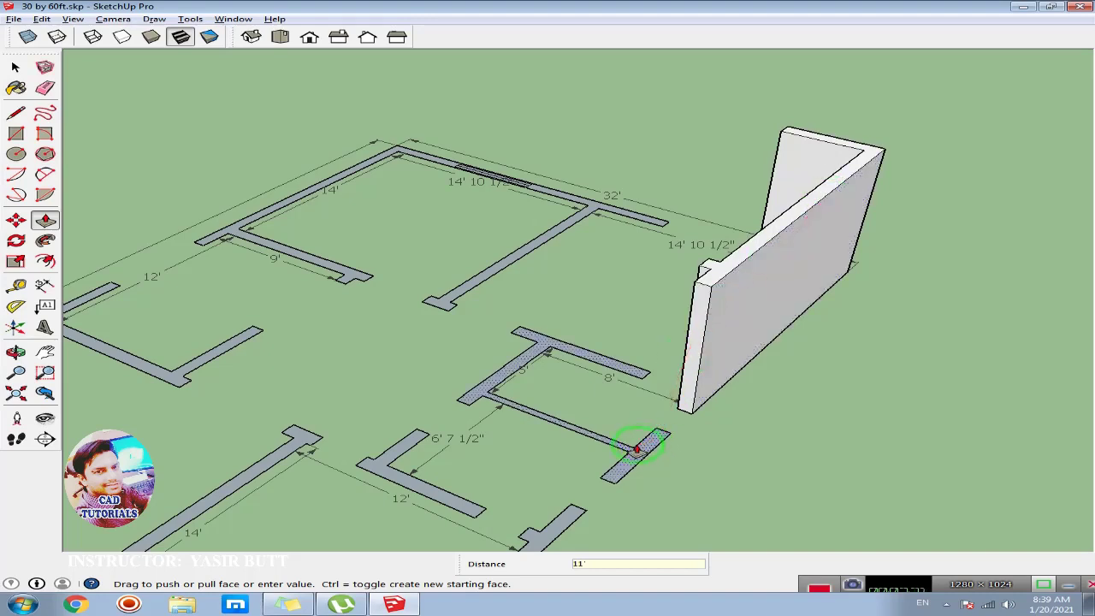
double_click(637, 448)
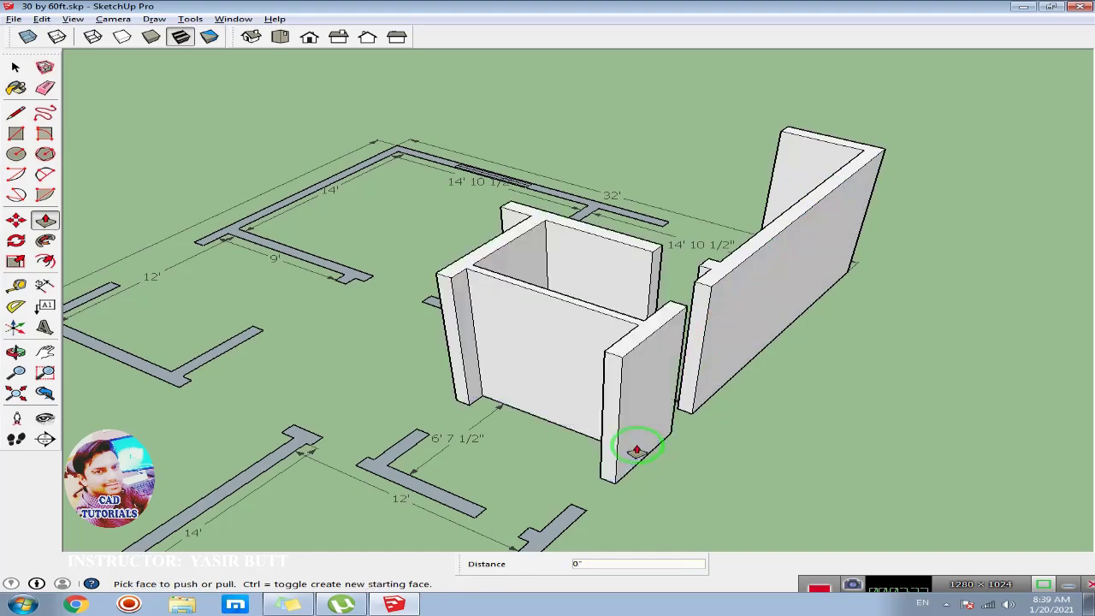
middle_click_drag(640, 454, 745, 367)
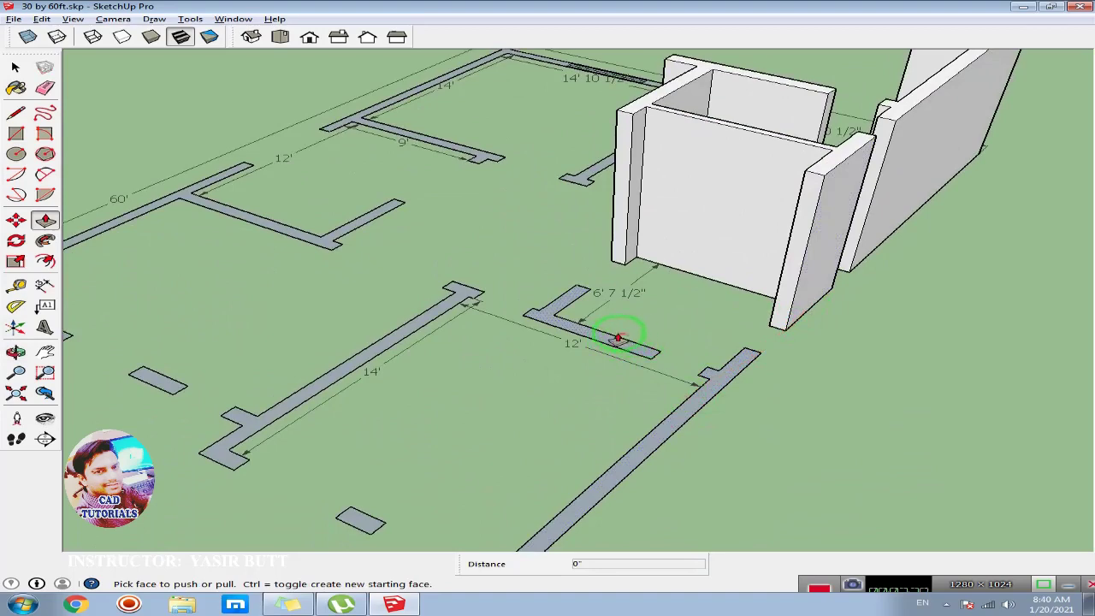
Step: Raise the lower-right outer wall, wall stubs, 9' wall and L-shaped footprint to full height
double_click(711, 372)
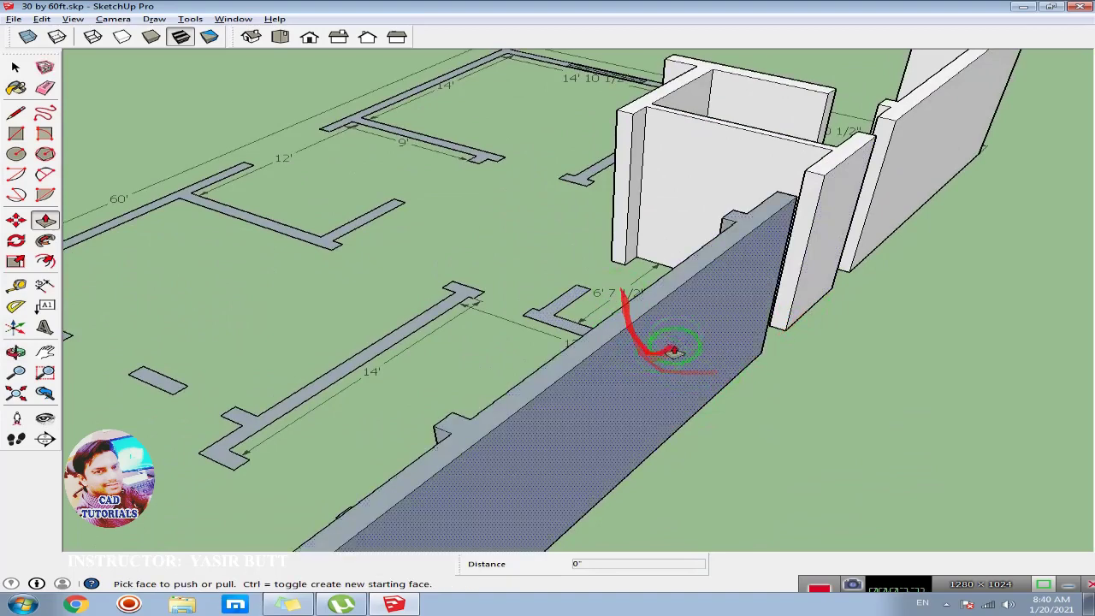
mouse_move(673, 351)
middle_mouse_down()
mouse_move(580, 387)
mouse_move(777, 391)
middle_mouse_up()
scroll(726, 367, "up", 2)
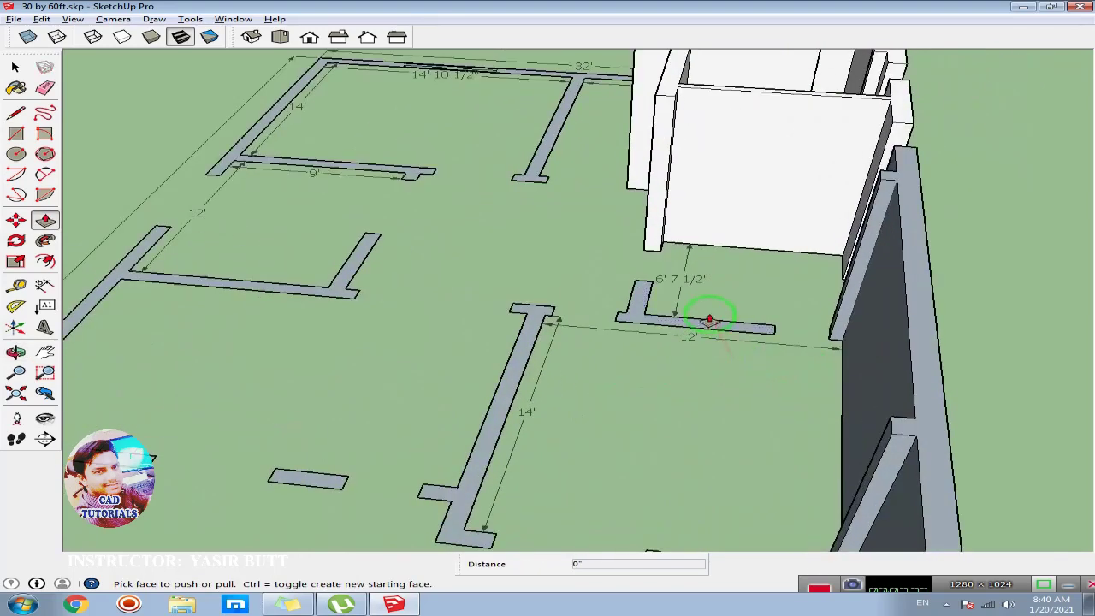
double_click(633, 310)
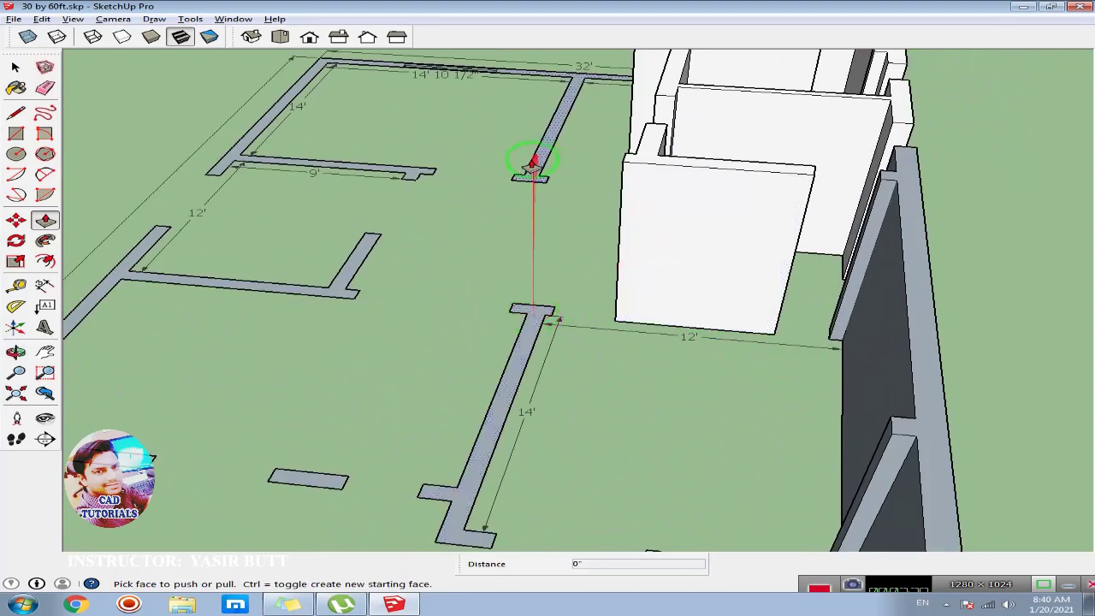
double_click(536, 161)
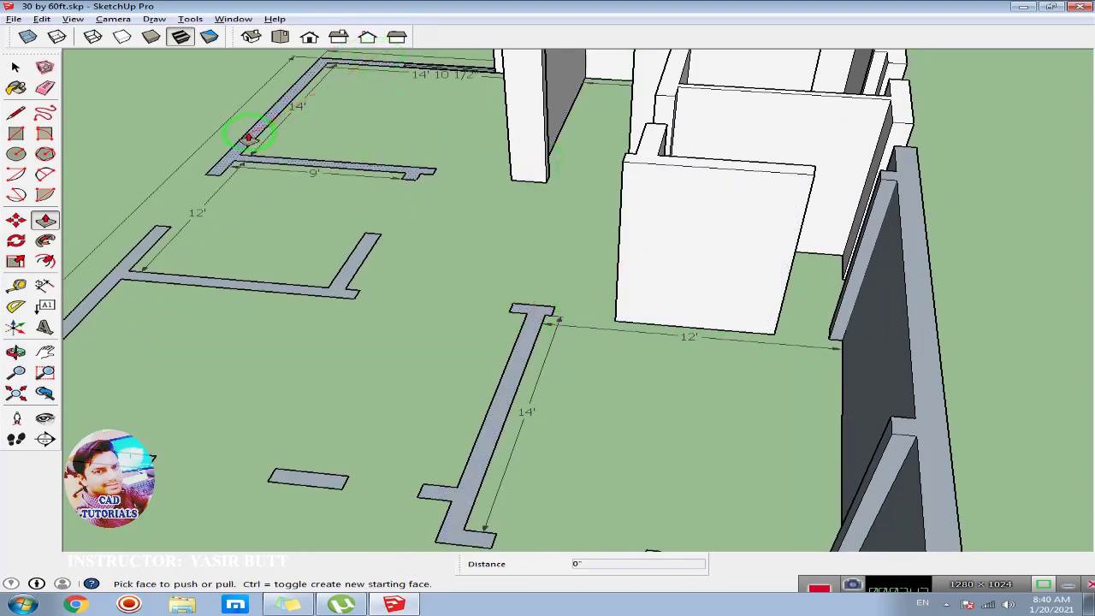
double_click(291, 165)
scroll(411, 223, "down", 2)
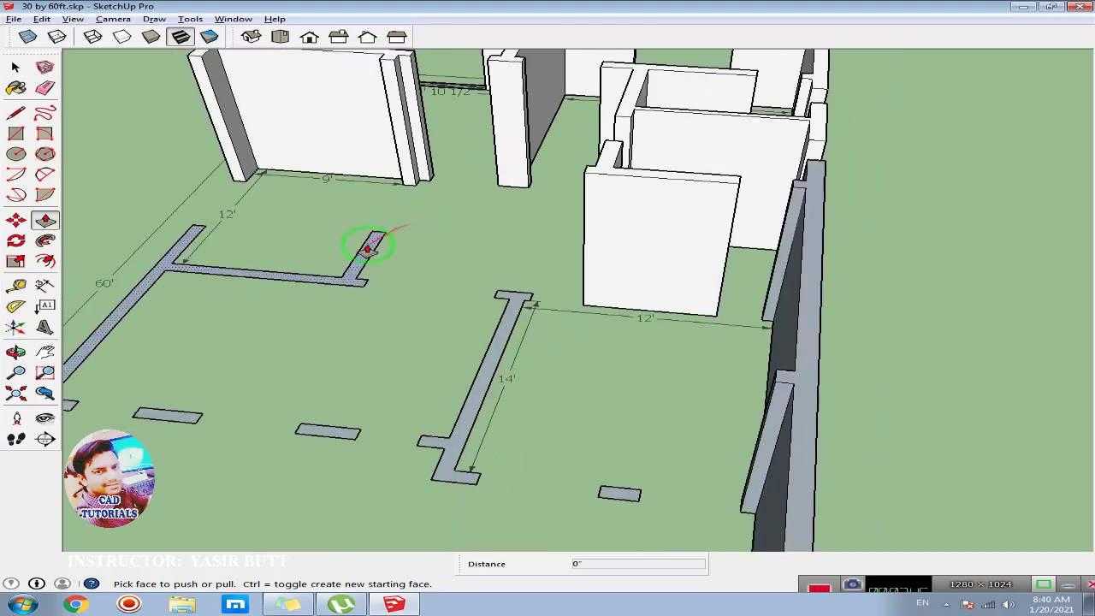
double_click(366, 248)
scroll(466, 317, "down", 2)
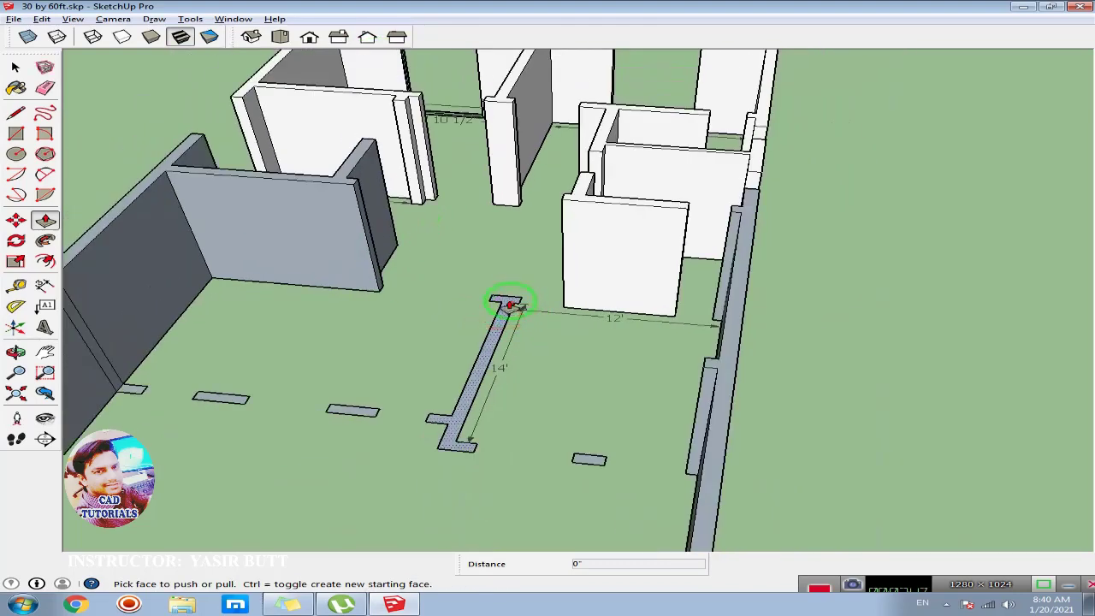
double_click(508, 305)
scroll(386, 371, "down", 2)
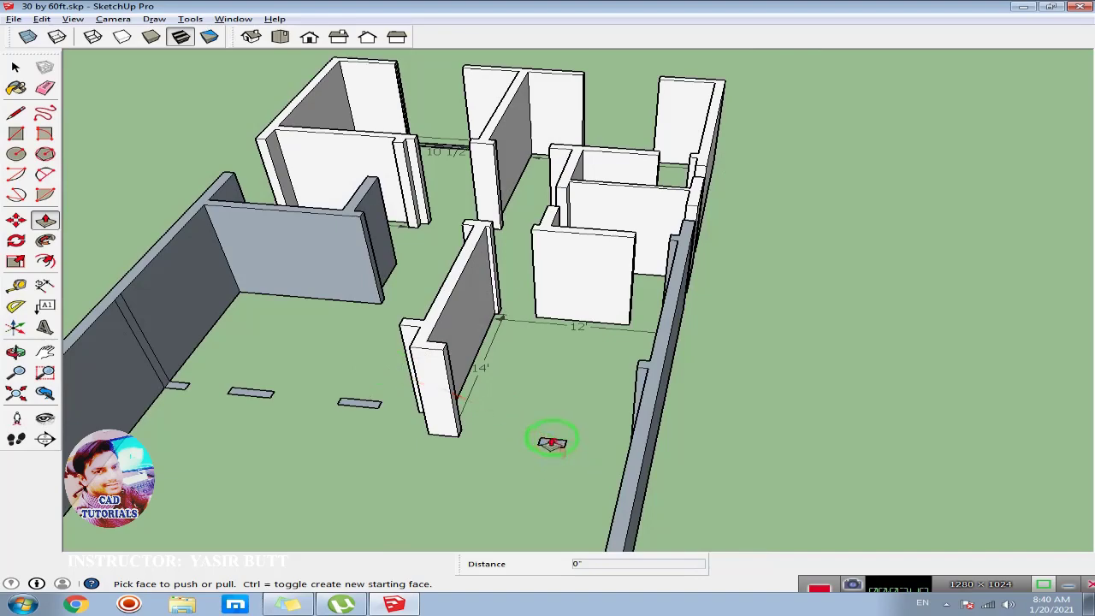
scroll(556, 442, "up", 2)
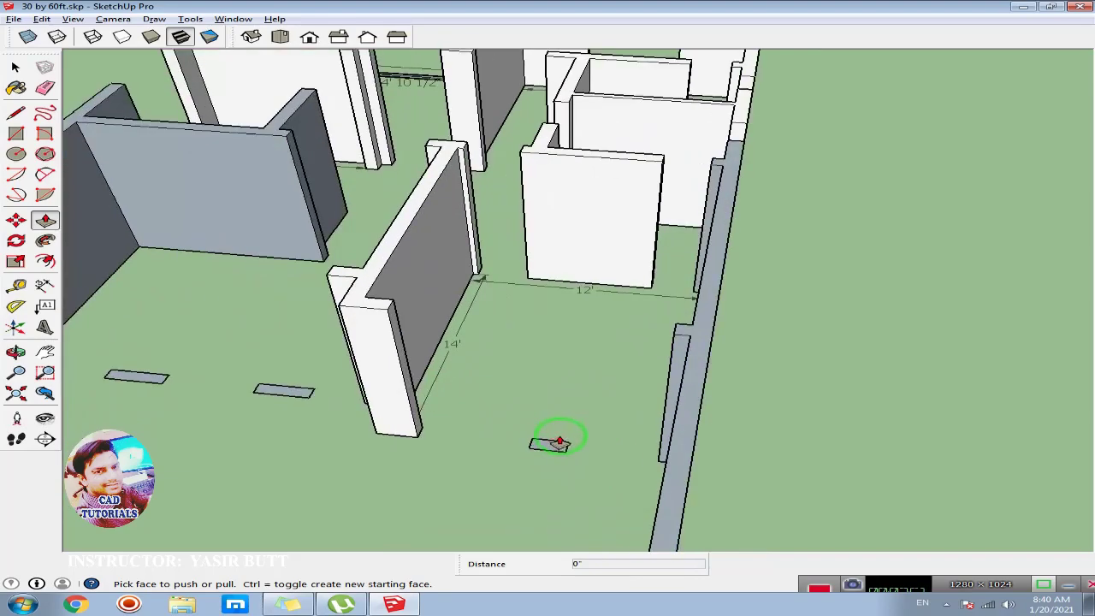
Step: Raise the four small floor rectangles in the front room into full-height piers
scroll(547, 442, "up", 2)
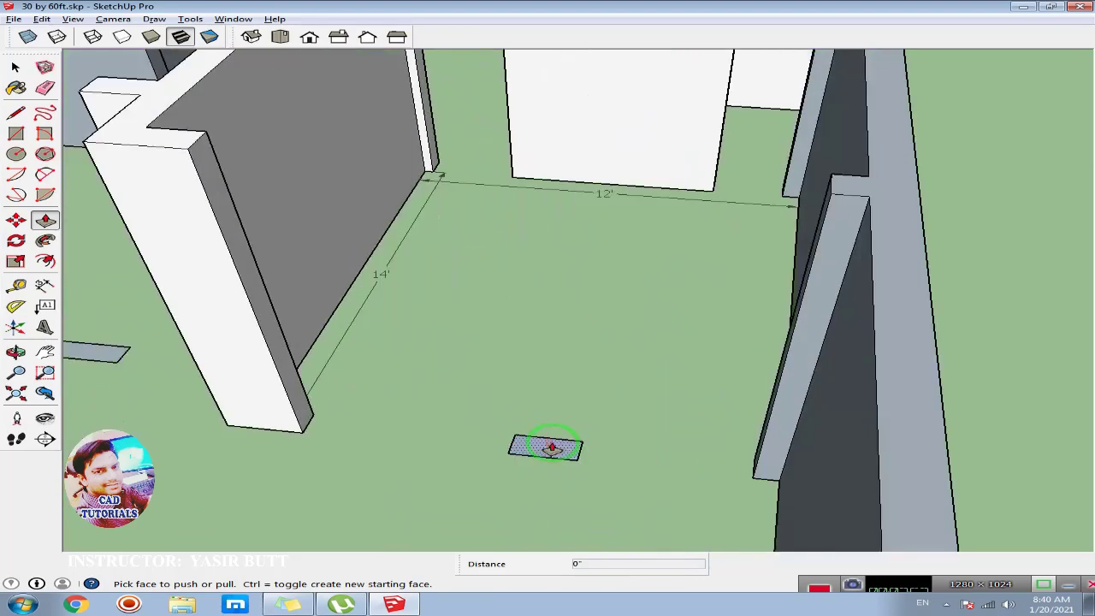
double_click(548, 444)
scroll(549, 444, "down", 2)
scroll(548, 444, "down", 1)
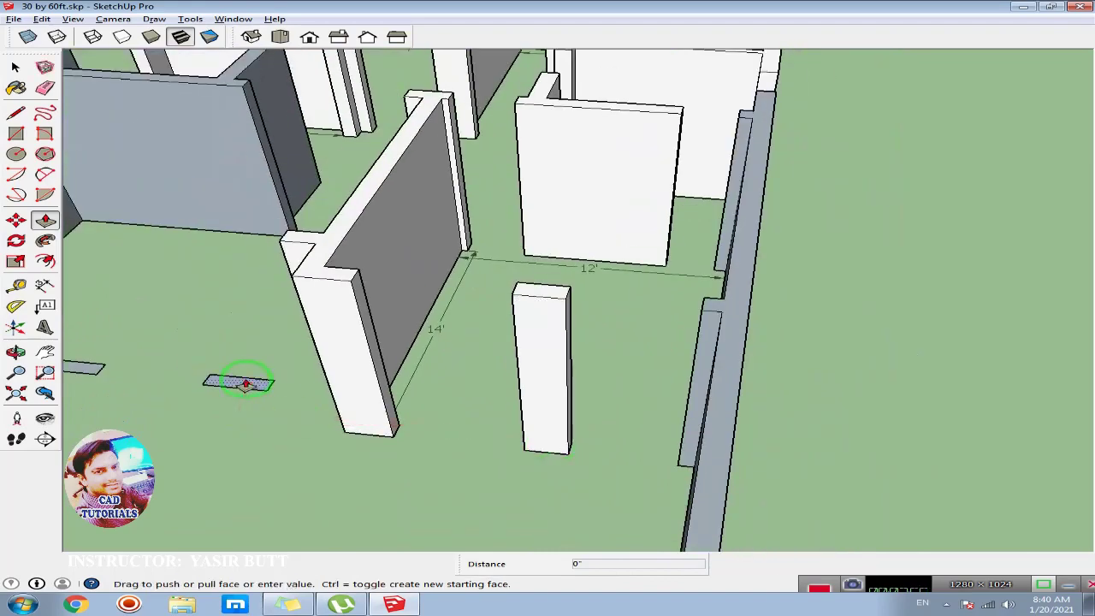
double_click(243, 382)
scroll(181, 400, "down", 1)
key("p")
scroll(324, 389, "up", 1)
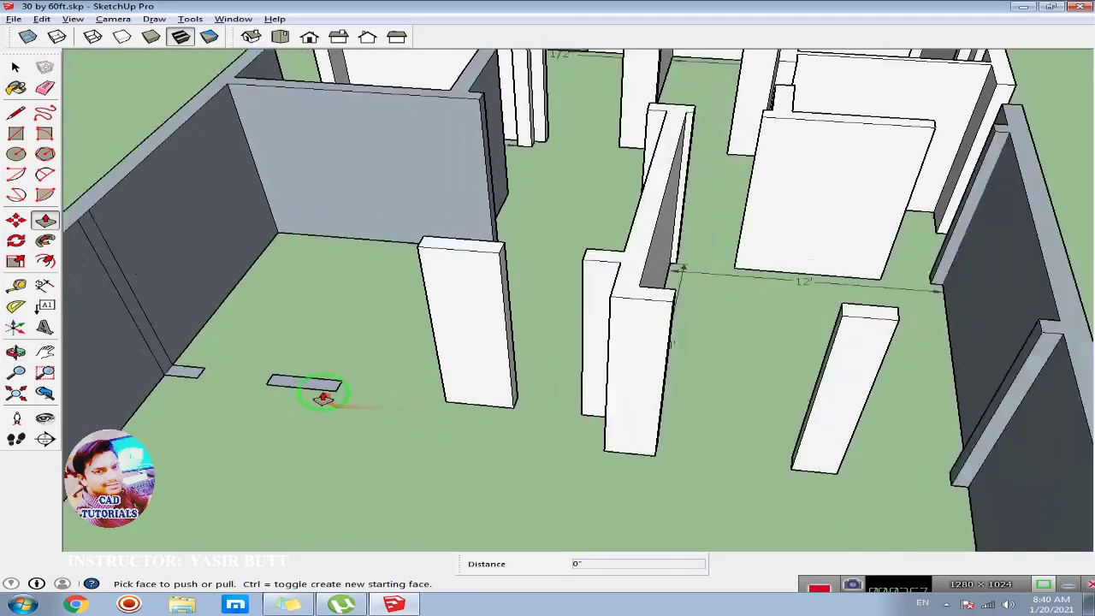
scroll(312, 380, "up", 1)
double_click(312, 383)
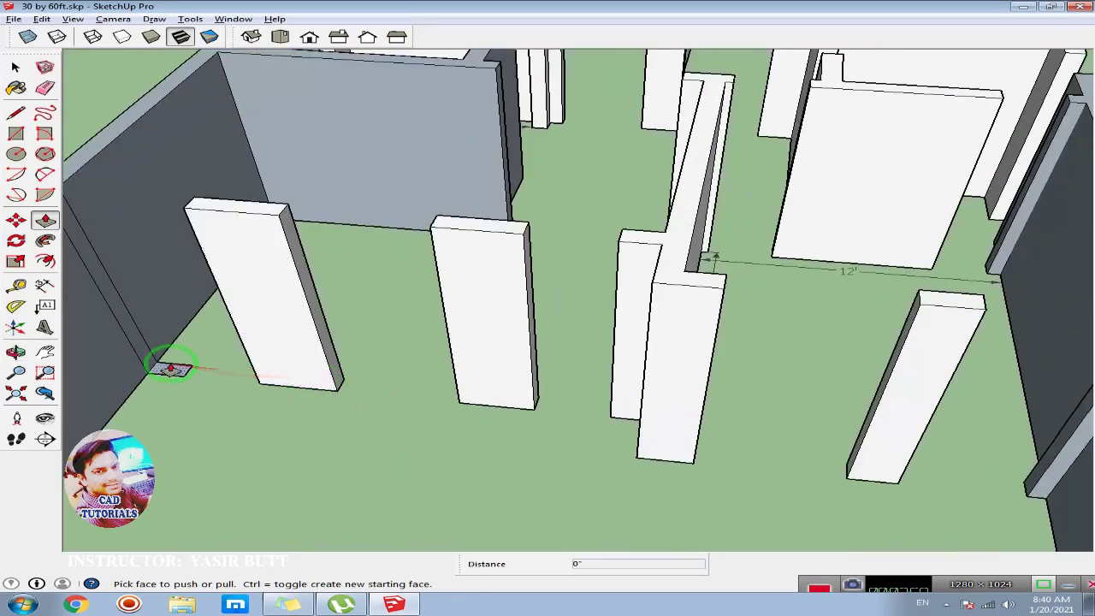
double_click(166, 367)
scroll(245, 417, "down", 1)
scroll(245, 417, "down", 2)
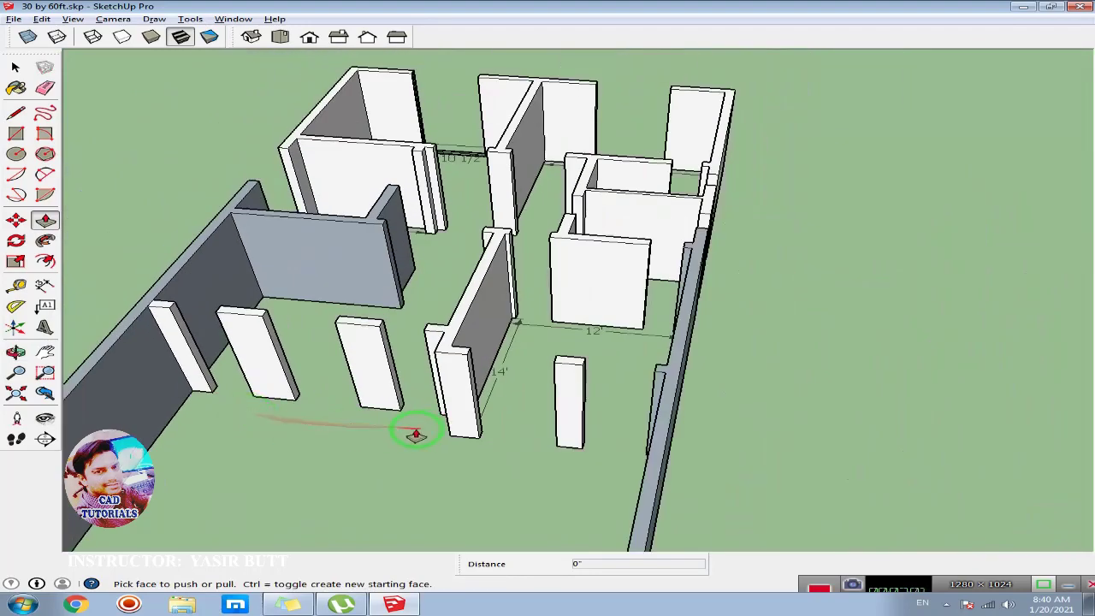
Step: Orbit around the model to inspect the new piers and the openings between them
mouse_move(415, 435)
middle_mouse_down()
mouse_move(550, 305)
mouse_move(512, 388)
middle_mouse_up()
scroll(695, 257, "down", 1)
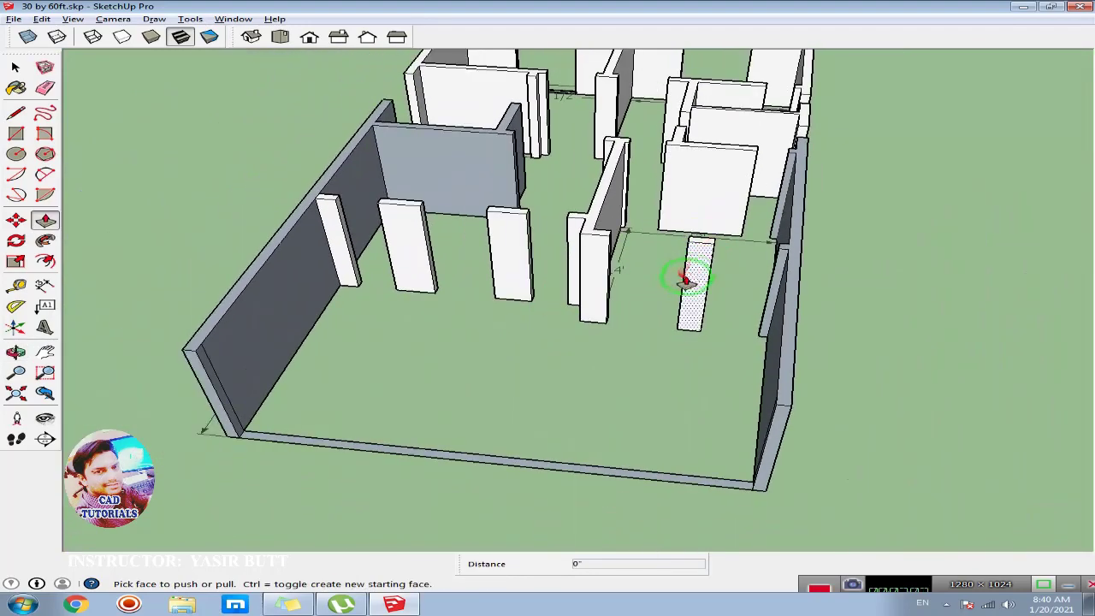
mouse_move(692, 215)
middle_mouse_down()
mouse_move(580, 306)
mouse_move(640, 267)
mouse_move(521, 300)
mouse_move(666, 267)
mouse_move(630, 308)
mouse_move(492, 340)
mouse_move(843, 296)
mouse_move(604, 317)
mouse_move(793, 306)
mouse_move(861, 227)
middle_mouse_up()
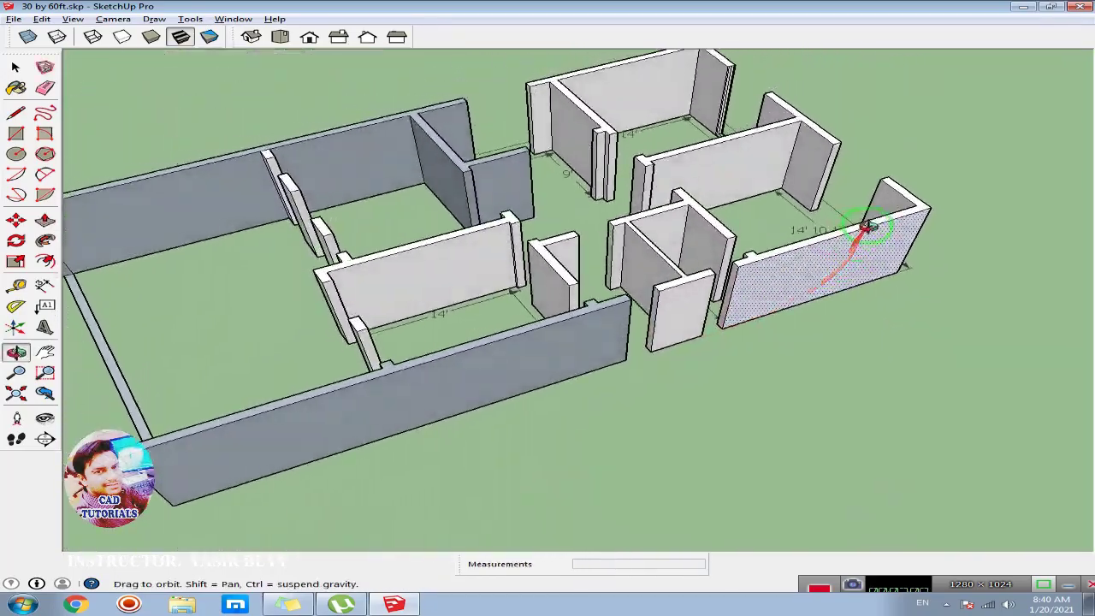
middle_click_drag(440, 276, 837, 272)
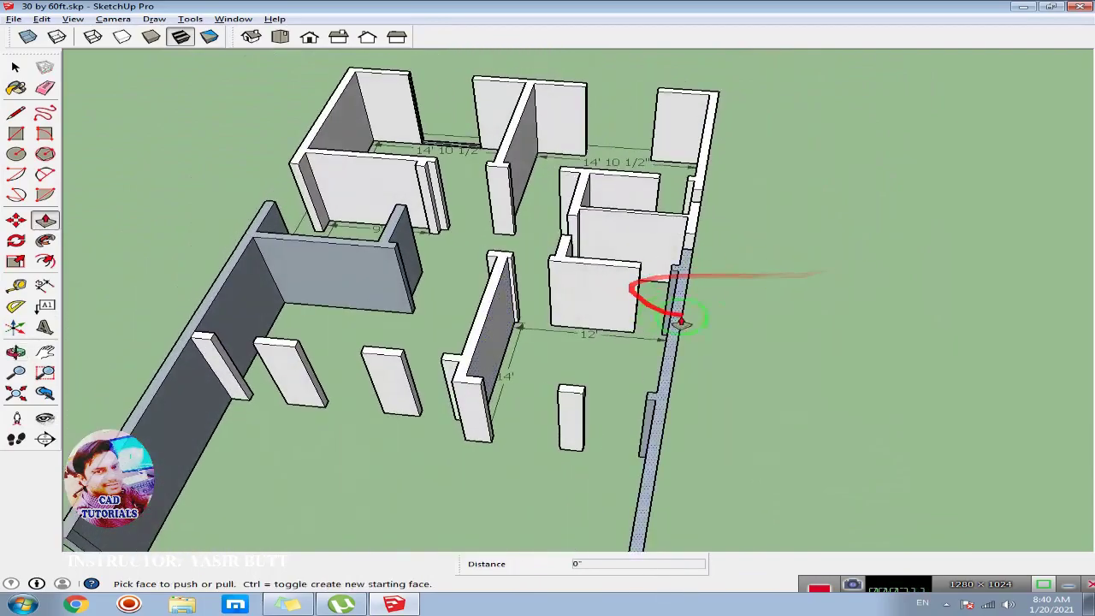
mouse_move(680, 321)
middle_mouse_down()
mouse_move(630, 311)
mouse_move(454, 316)
middle_mouse_up()
mouse_move(648, 306)
middle_mouse_down()
mouse_move(698, 280)
mouse_move(550, 234)
mouse_move(745, 286)
mouse_move(669, 222)
mouse_move(635, 318)
middle_mouse_up()
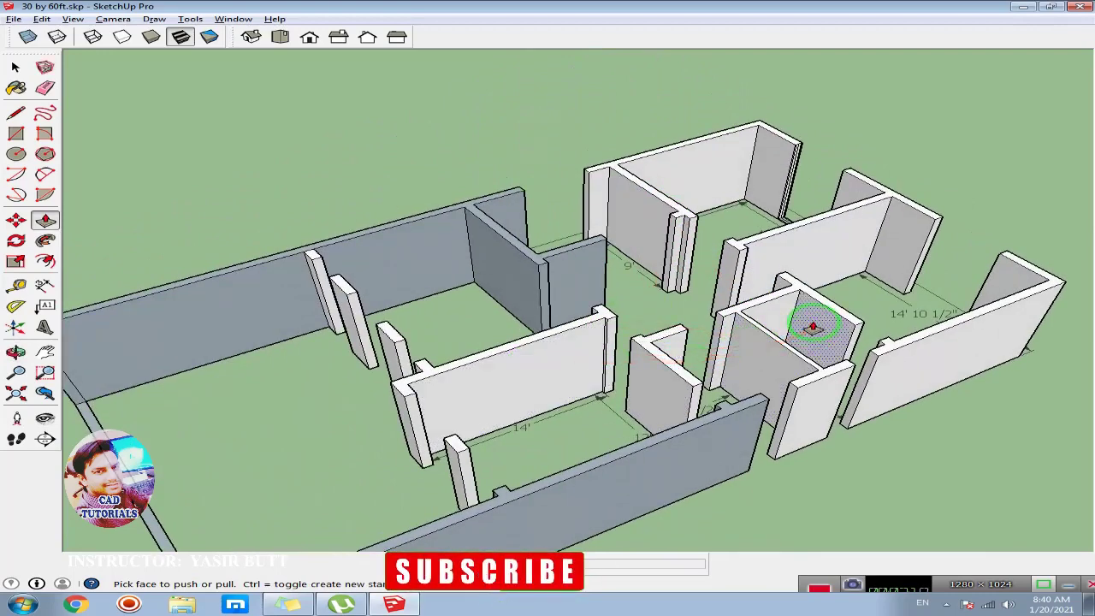
mouse_move(539, 367)
middle_mouse_down()
mouse_move(574, 313)
mouse_move(464, 330)
mouse_move(743, 346)
mouse_move(696, 347)
middle_mouse_up()
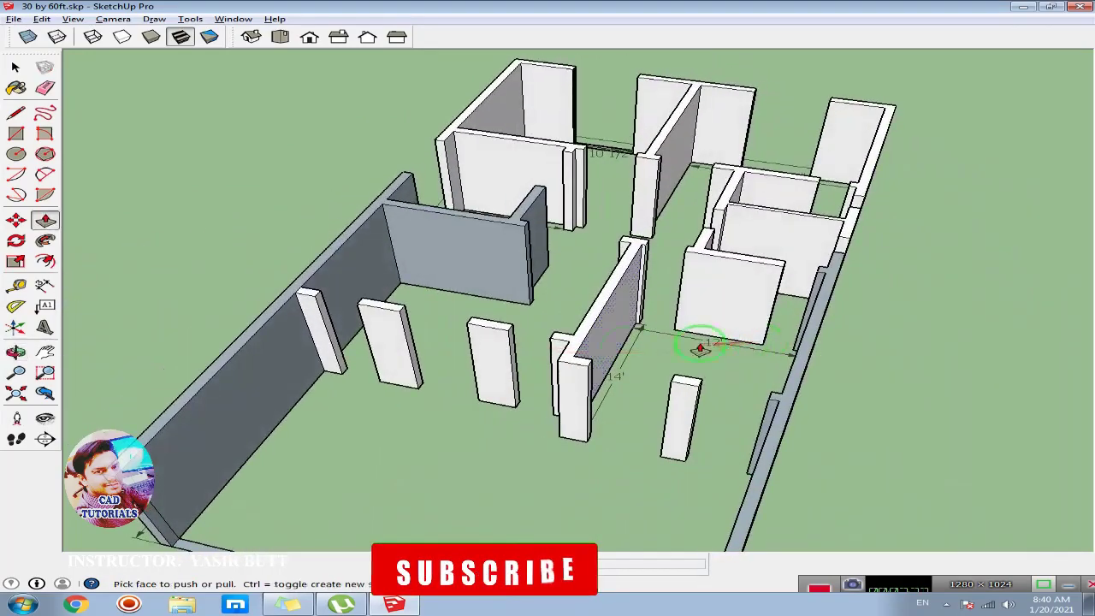
scroll(645, 350, "up", 2)
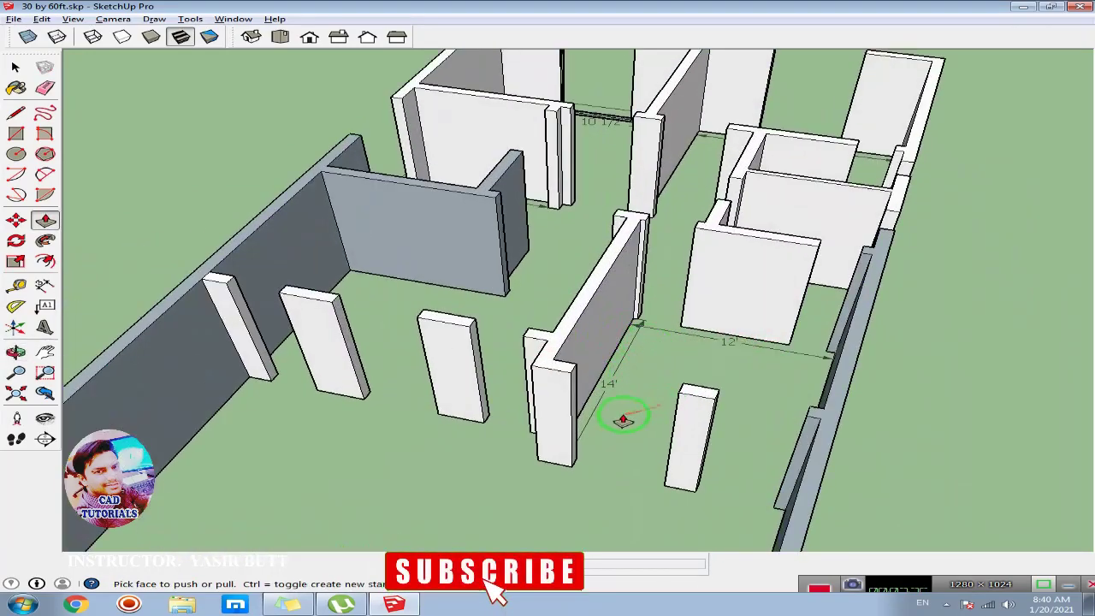
mouse_move(391, 386)
middle_mouse_down()
mouse_move(443, 393)
mouse_move(403, 379)
mouse_move(570, 427)
mouse_move(518, 371)
mouse_move(553, 383)
middle_mouse_up()
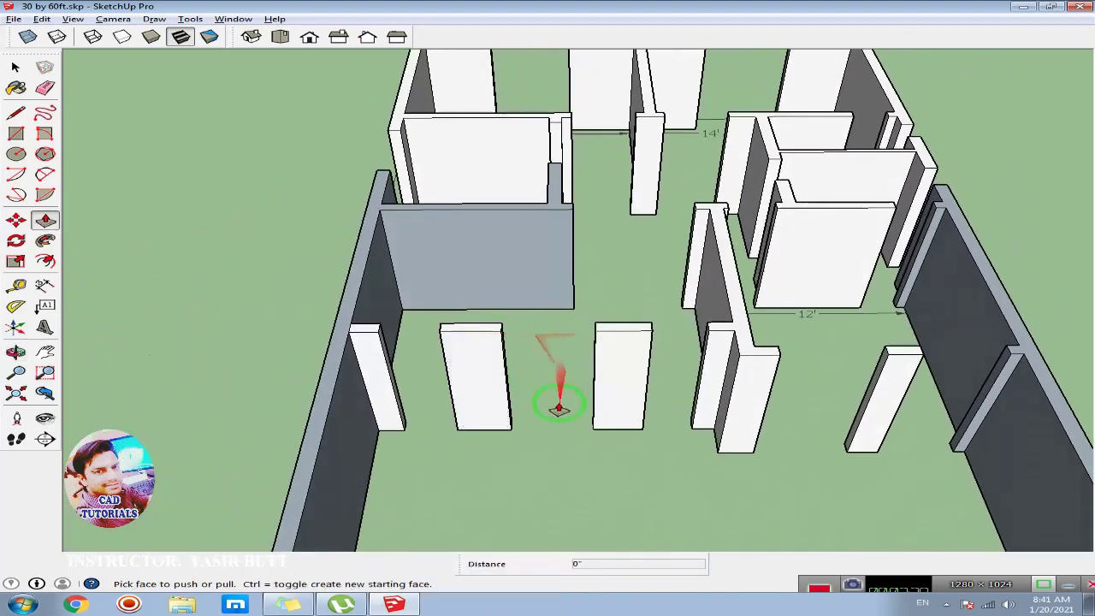
scroll(538, 406, "up", 2)
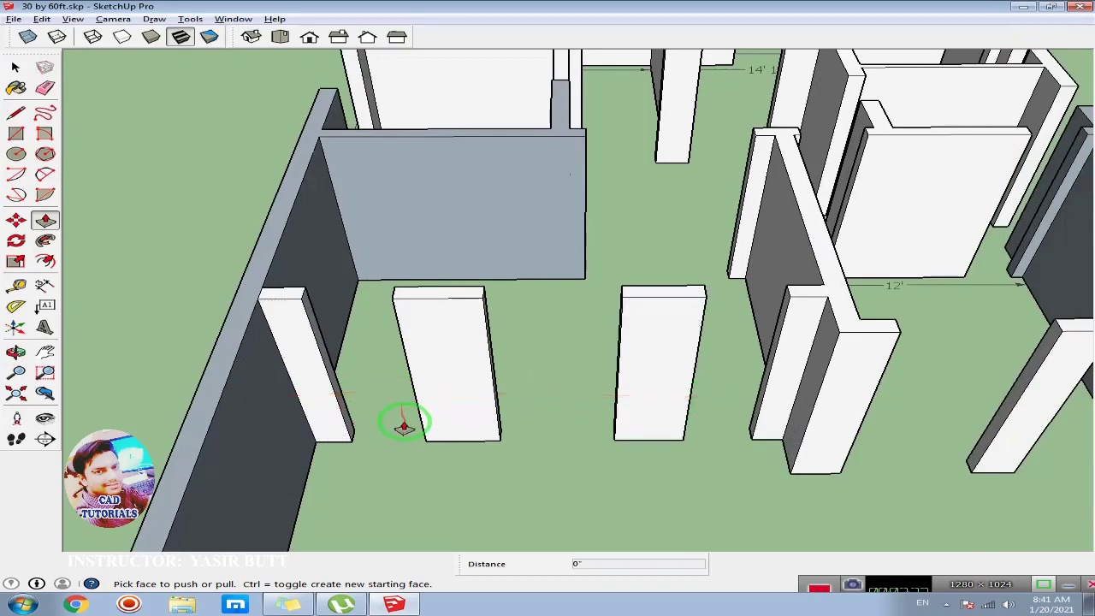
Step: Draw a rectangle between the two pier bases and push it up 3' as a sill wall
scroll(403, 425, "up", 3)
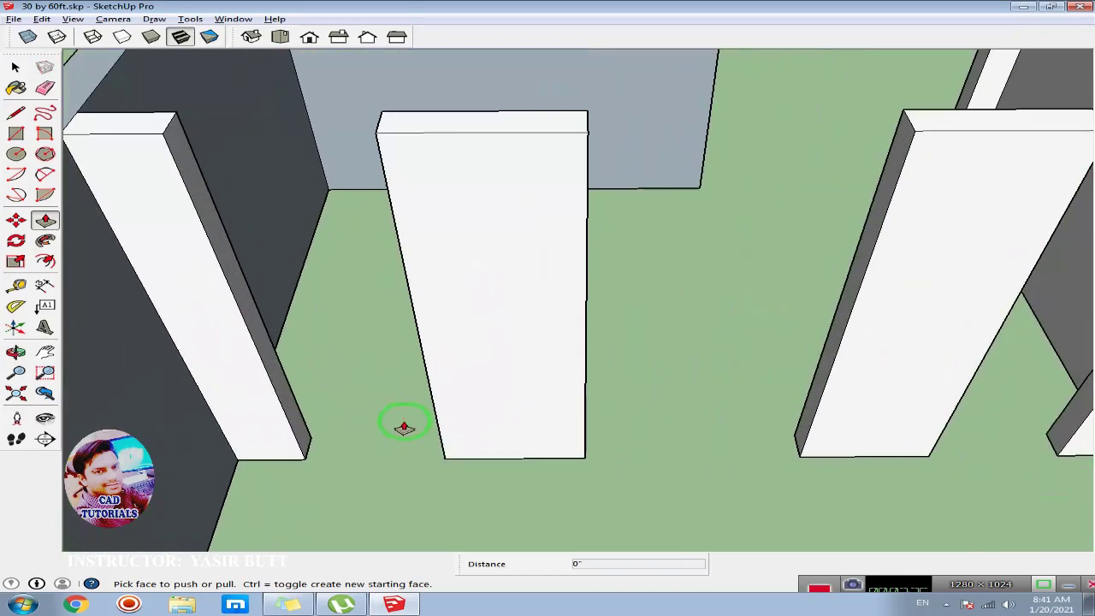
mouse_move(403, 425)
middle_mouse_down()
mouse_move(525, 367)
mouse_move(428, 387)
middle_mouse_up()
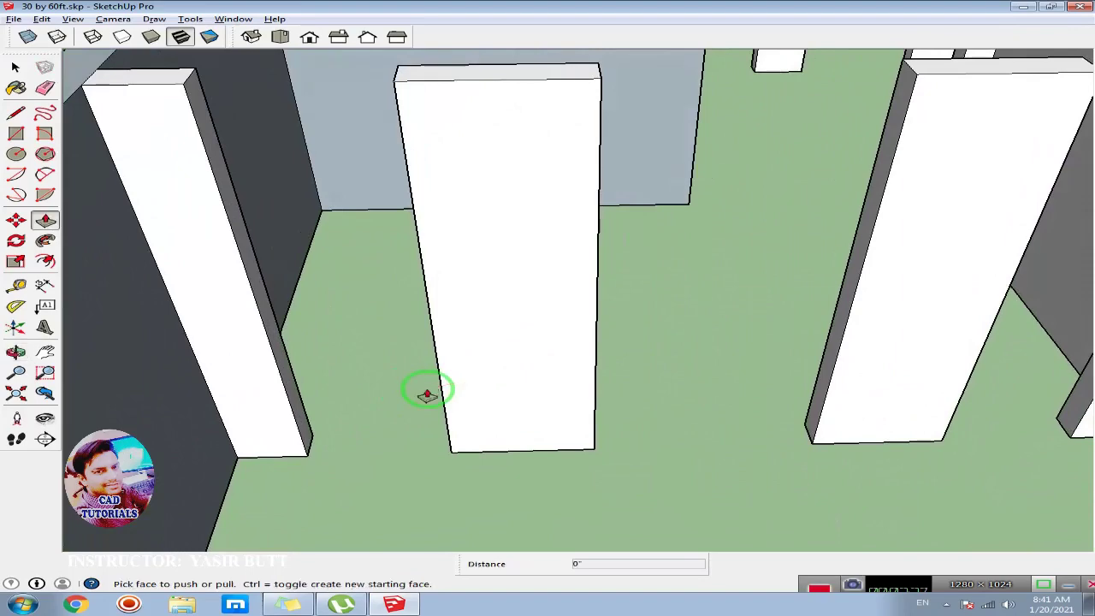
middle_click_drag(293, 262, 335, 271)
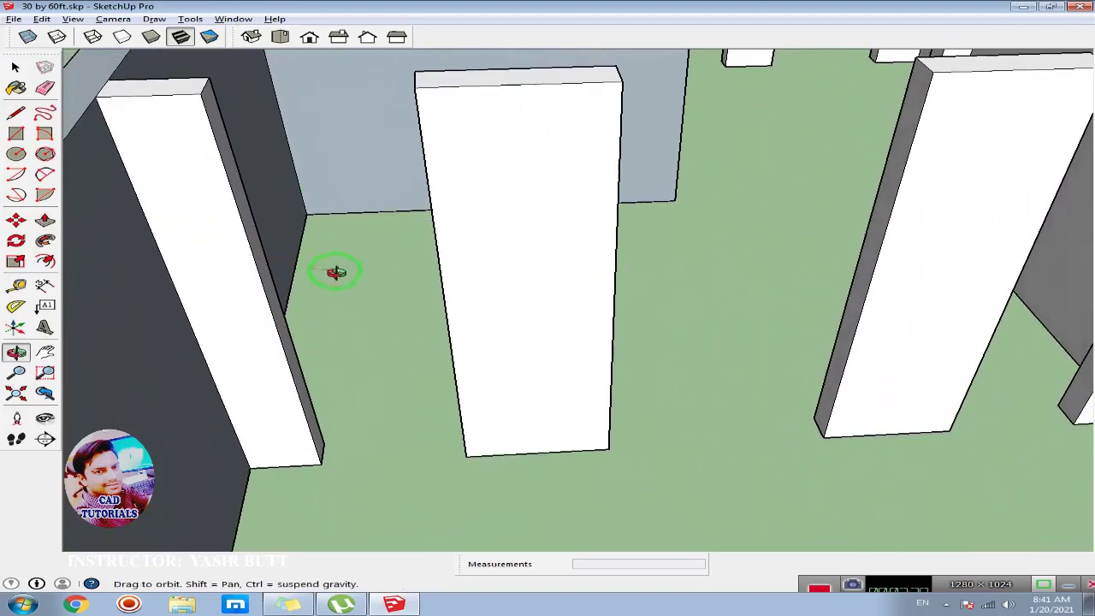
left_click(15, 133)
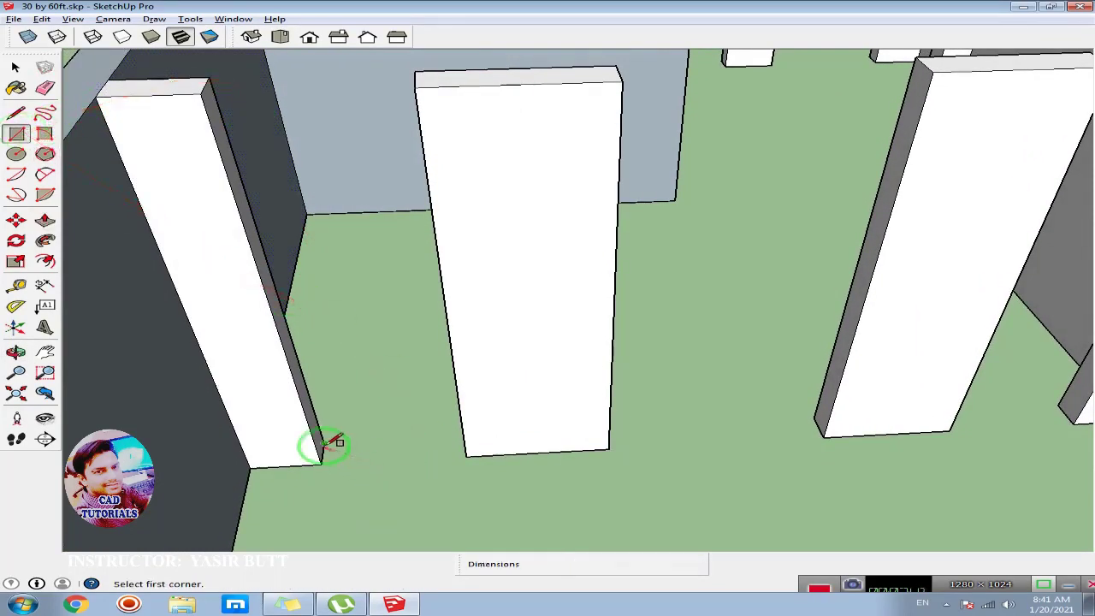
left_click(325, 445)
left_click(467, 452)
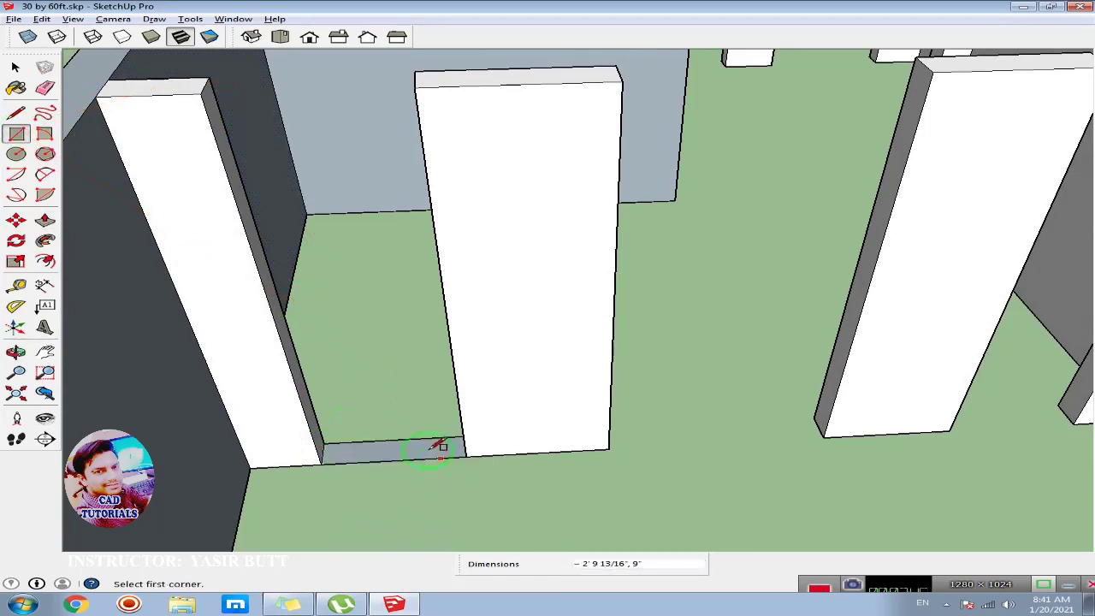
left_click(44, 220)
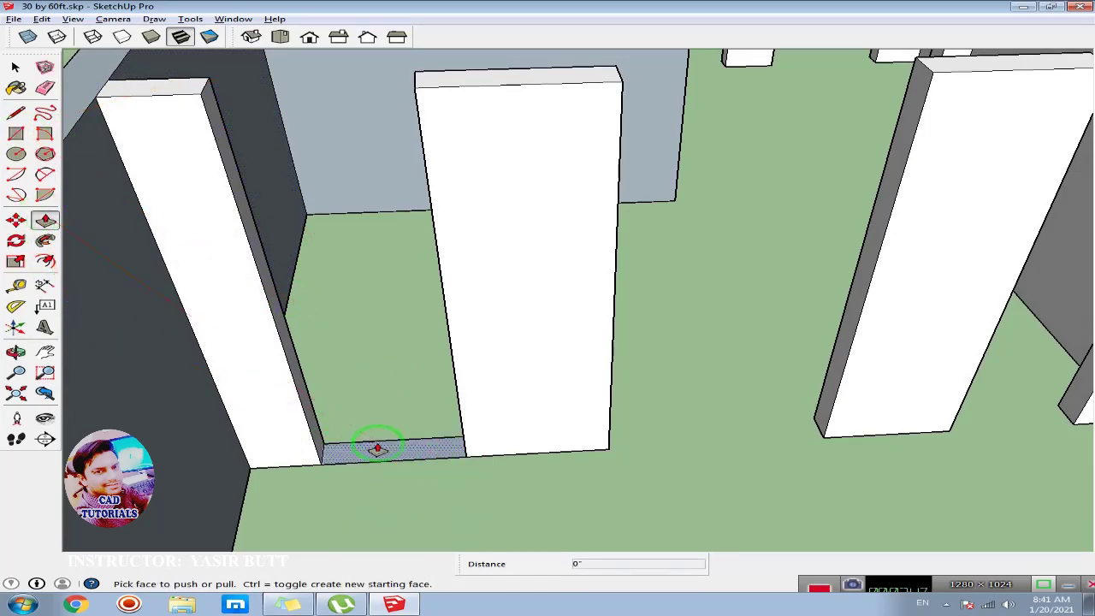
left_click(377, 448)
type("3'")
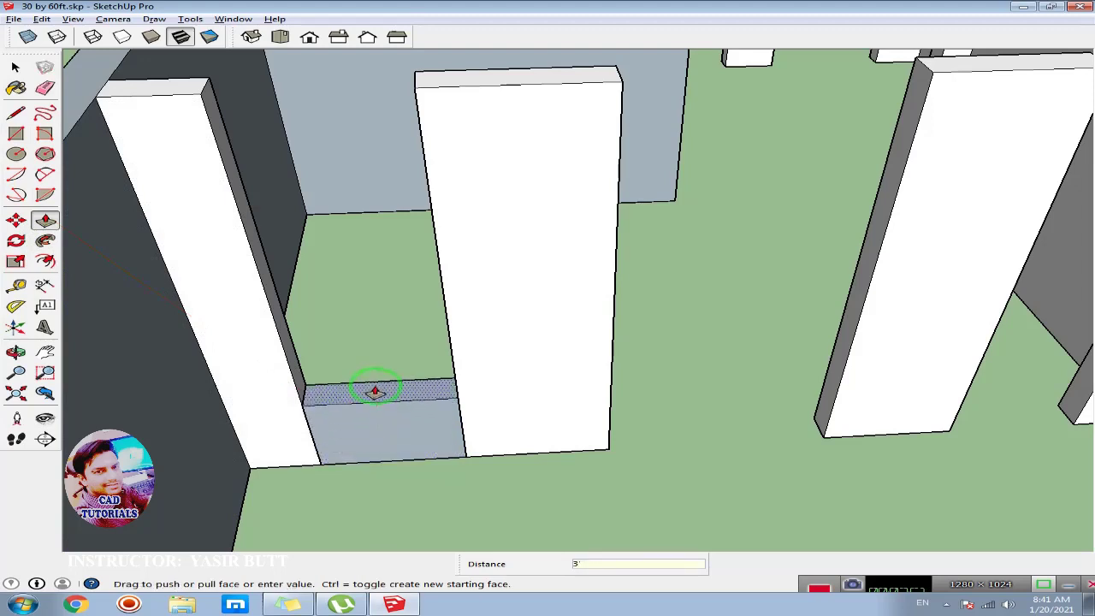
key("Return")
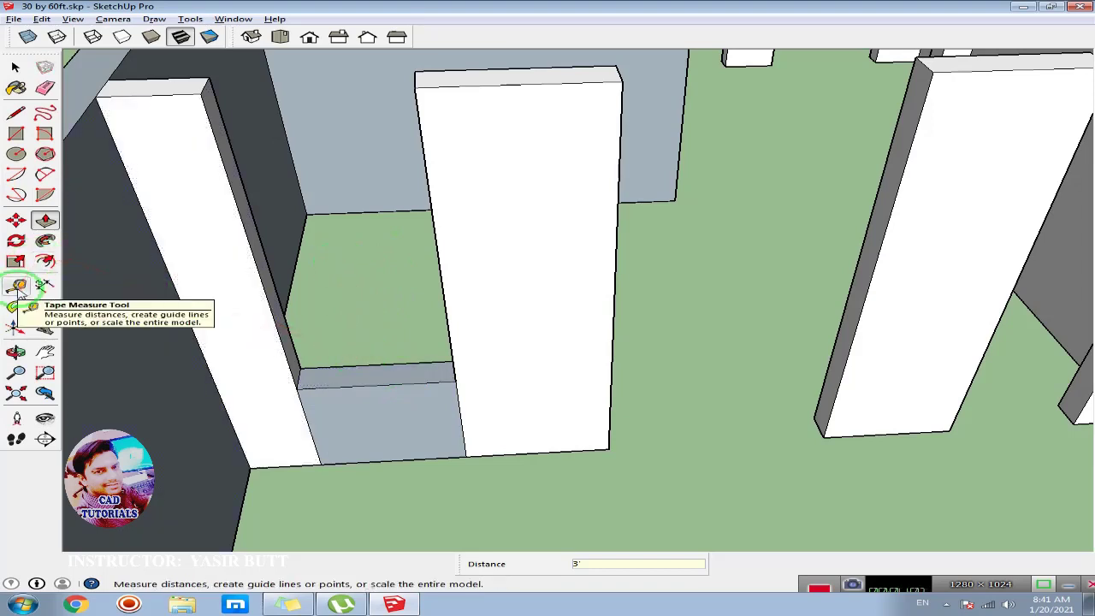
Step: Measure from the infill's top endpoint with Tape Measure, then pick the pier face with Offset
left_click(18, 287)
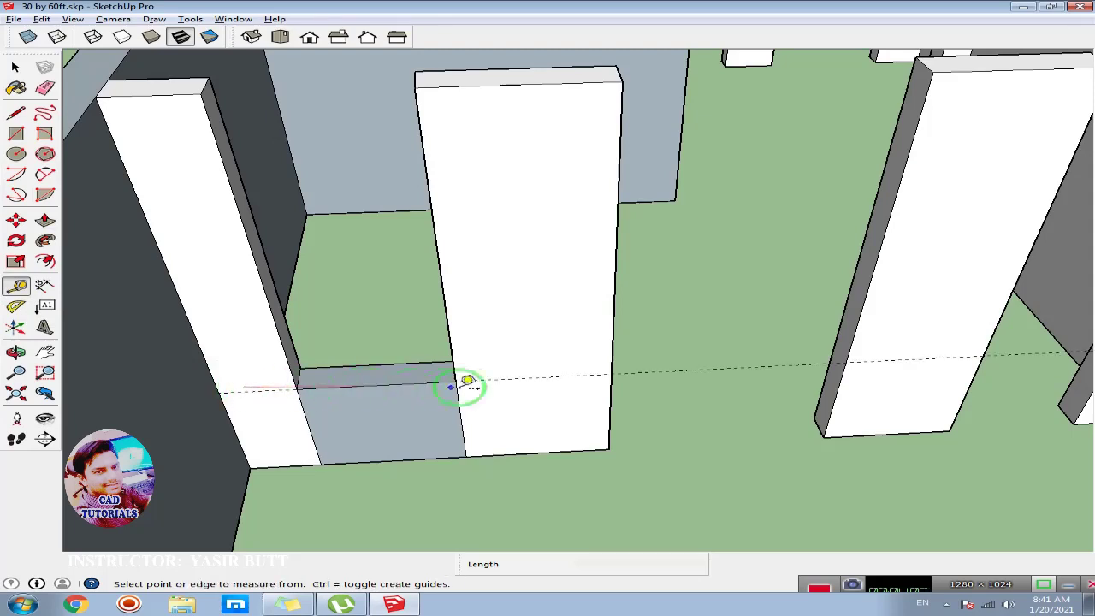
scroll(676, 392, "down", 2)
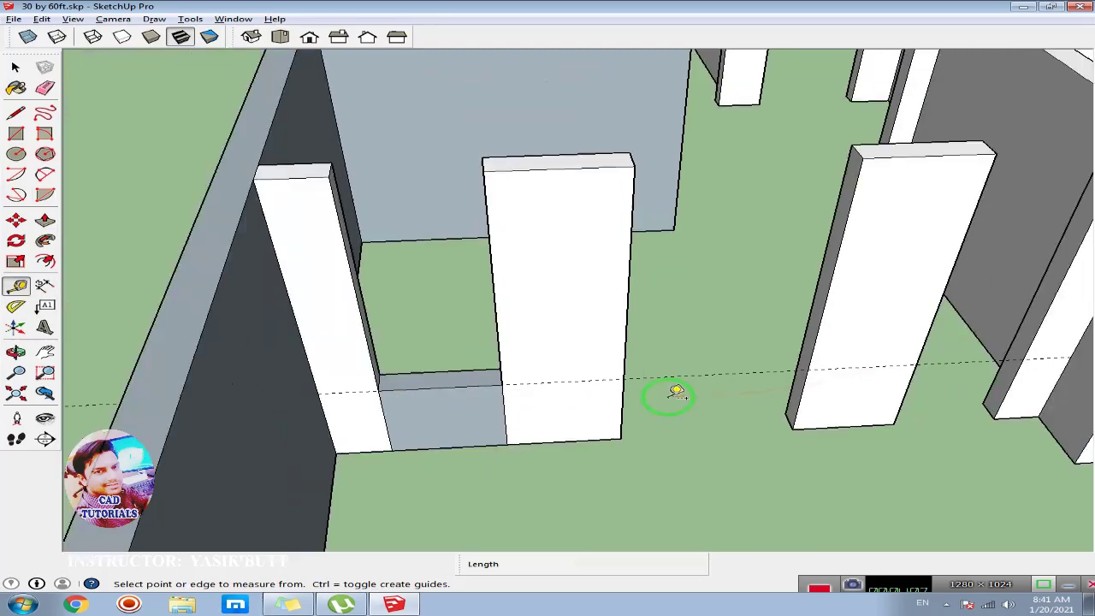
scroll(447, 386, "up", 2)
scroll(416, 385, "up", 2)
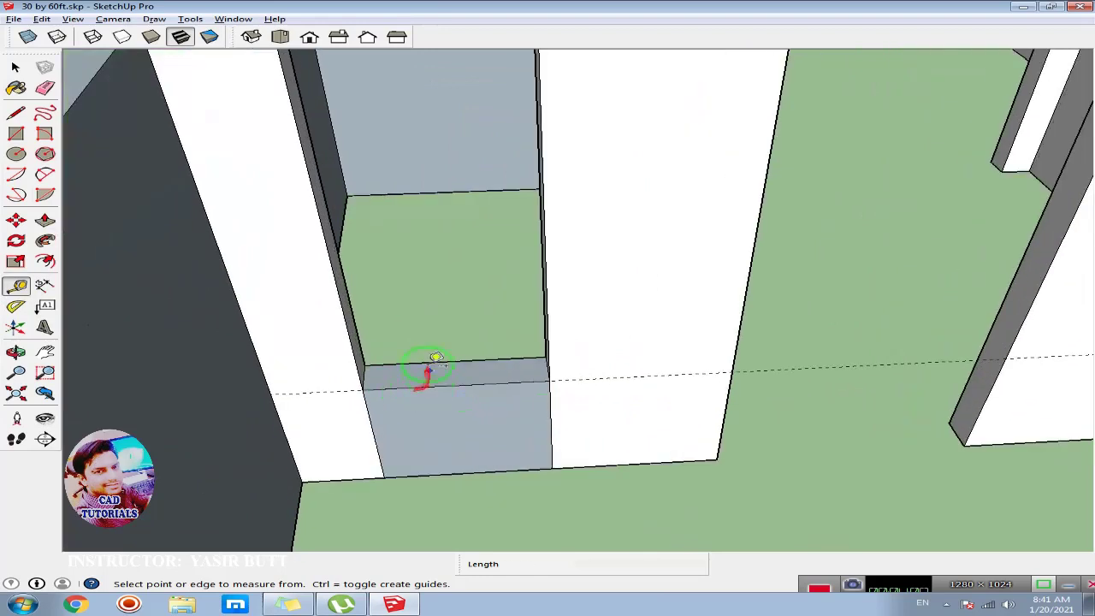
scroll(402, 346, "down", 2)
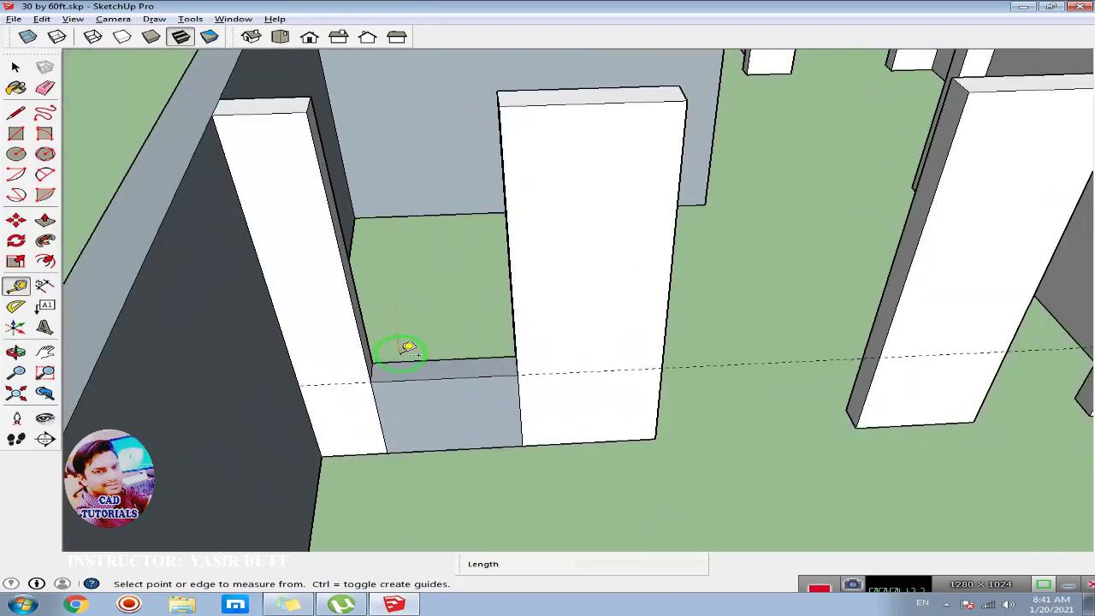
left_click(517, 374)
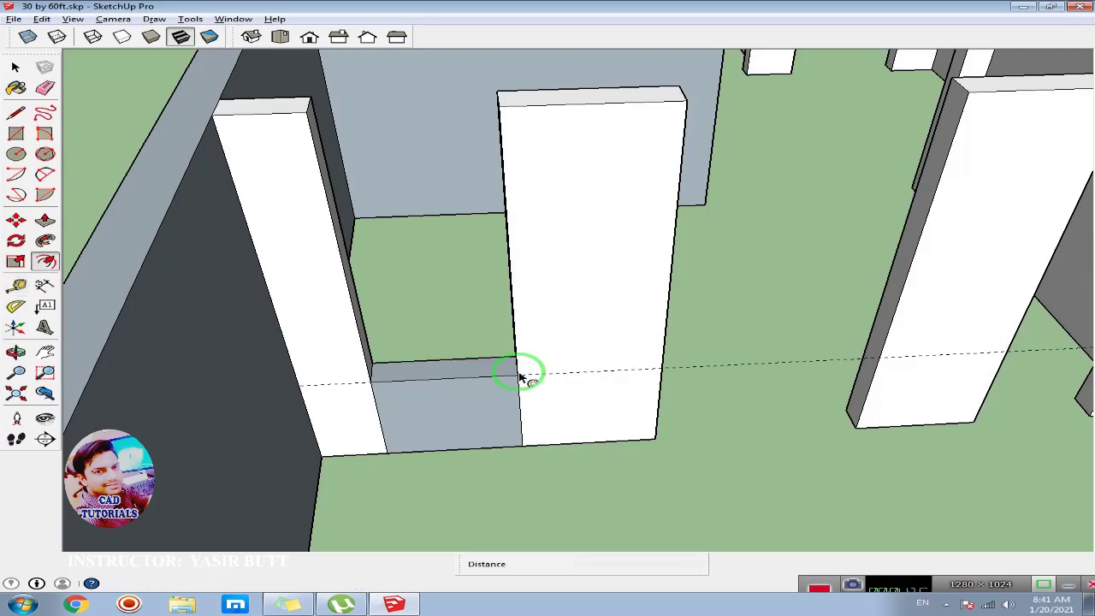
left_click(48, 270)
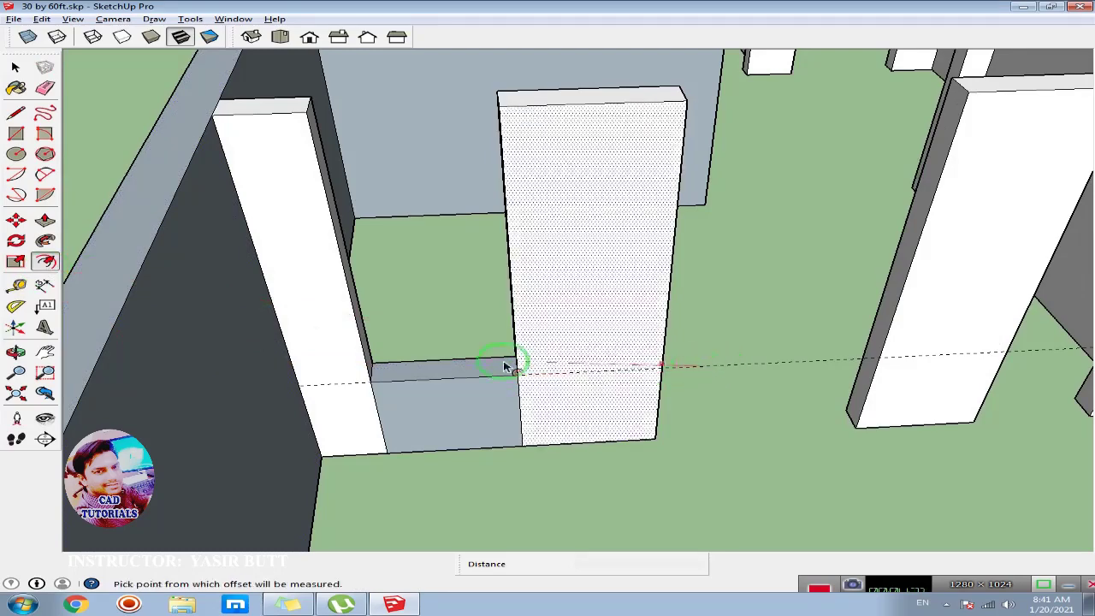
left_click(364, 385)
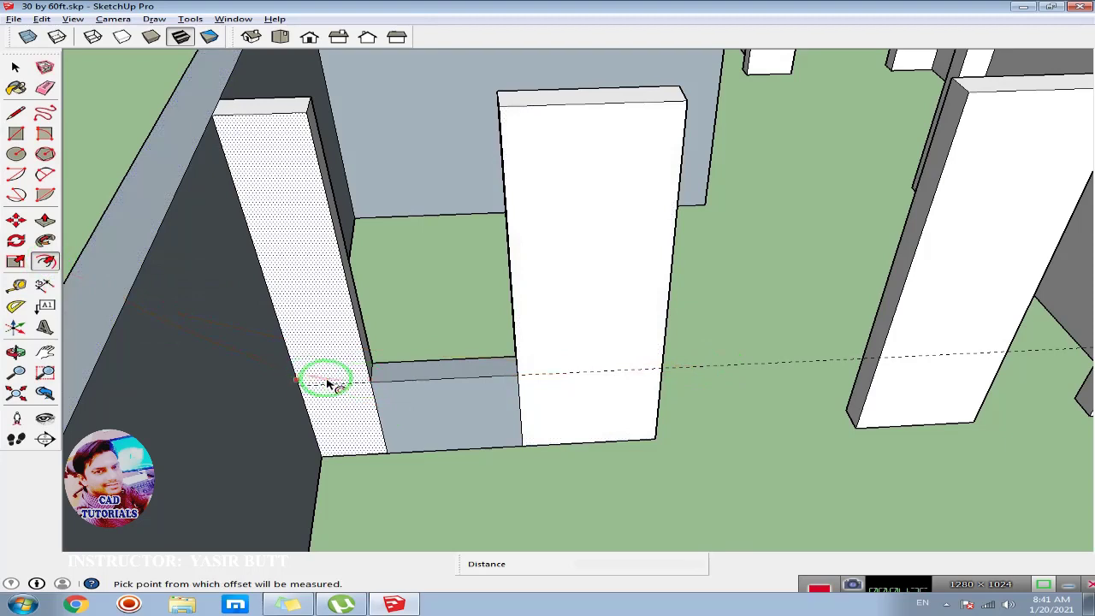
Step: Place a horizontal guide across the piers at the entered height above the sill edge
left_click(15, 286)
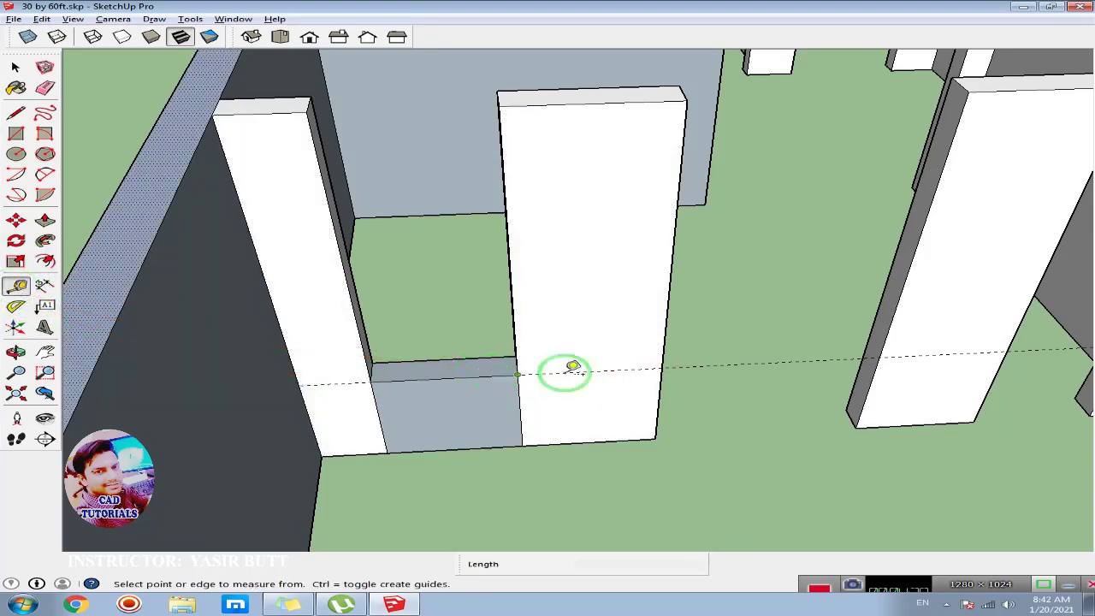
left_click(516, 373)
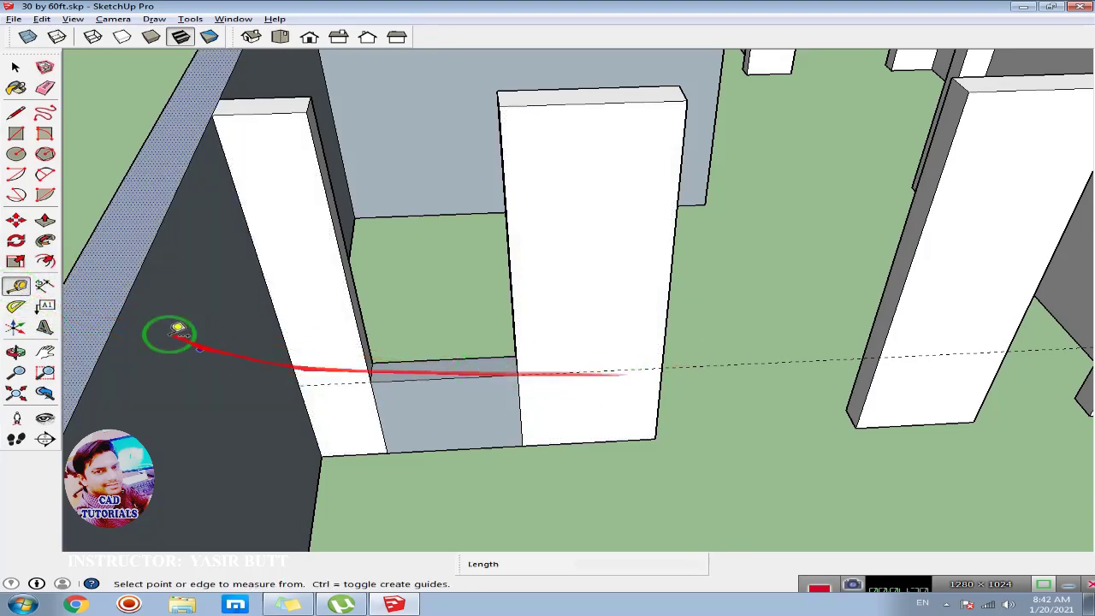
left_click(537, 373)
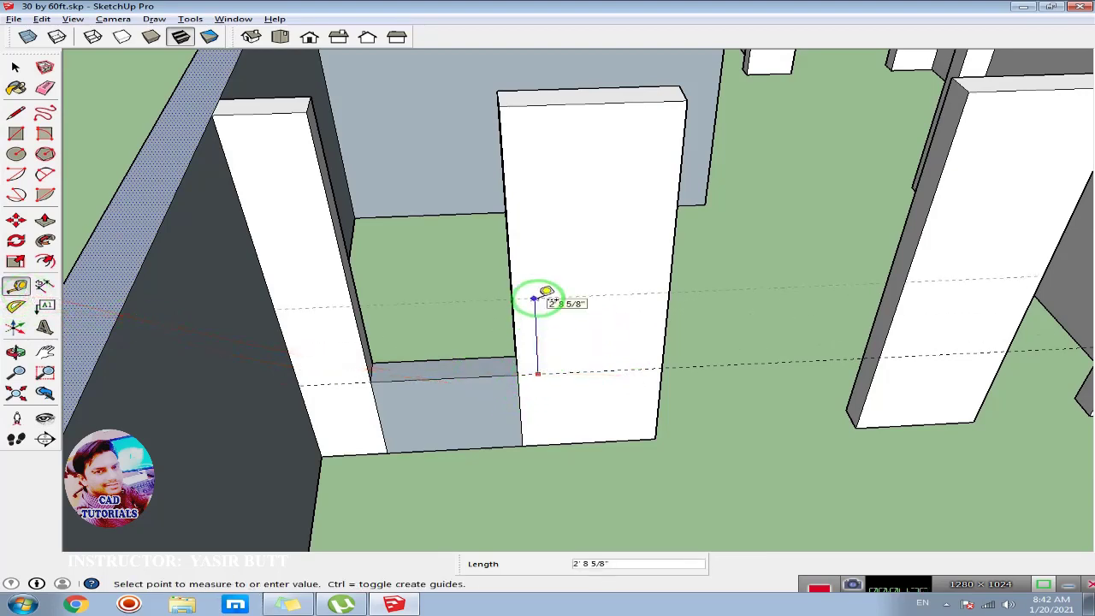
type("4'")
key("Return")
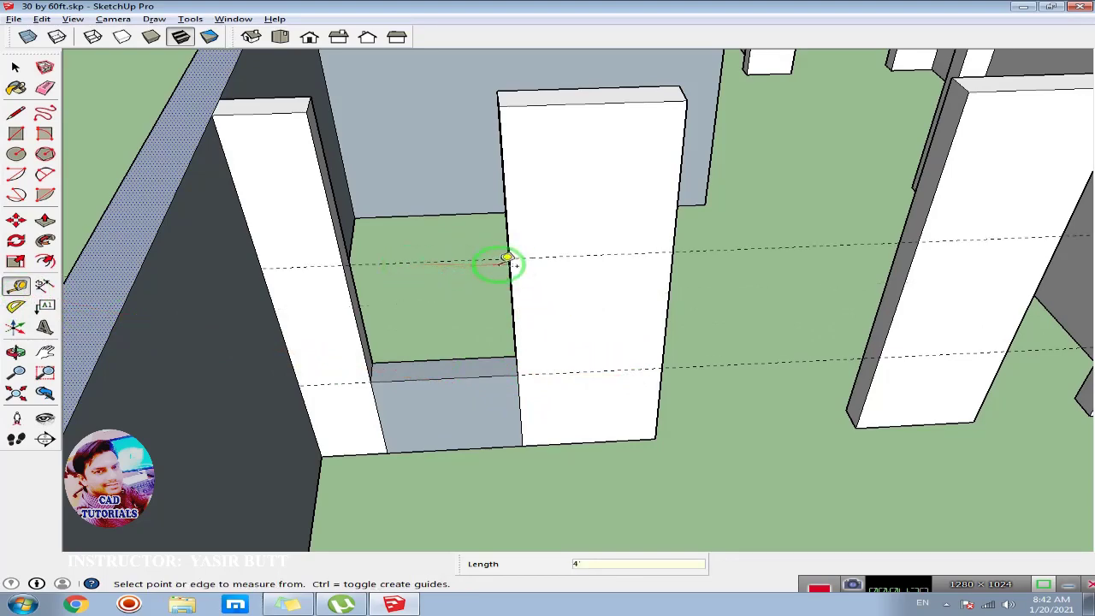
middle_click_drag(1007, 262, 768, 256)
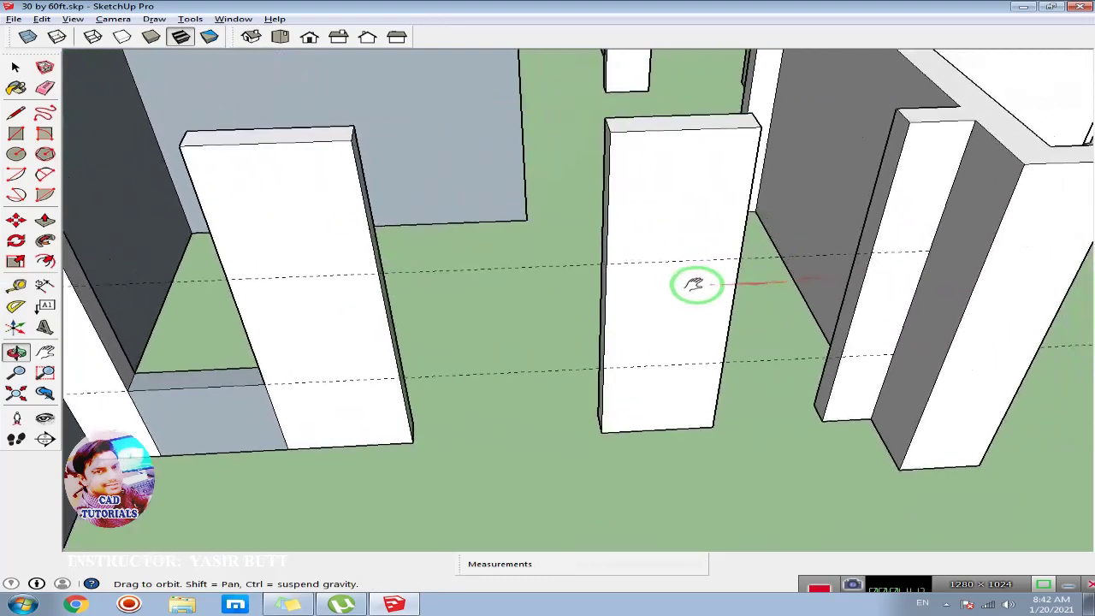
mouse_move(838, 251)
middle_mouse_down()
mouse_move(498, 310)
mouse_move(299, 313)
mouse_move(364, 310)
middle_mouse_up()
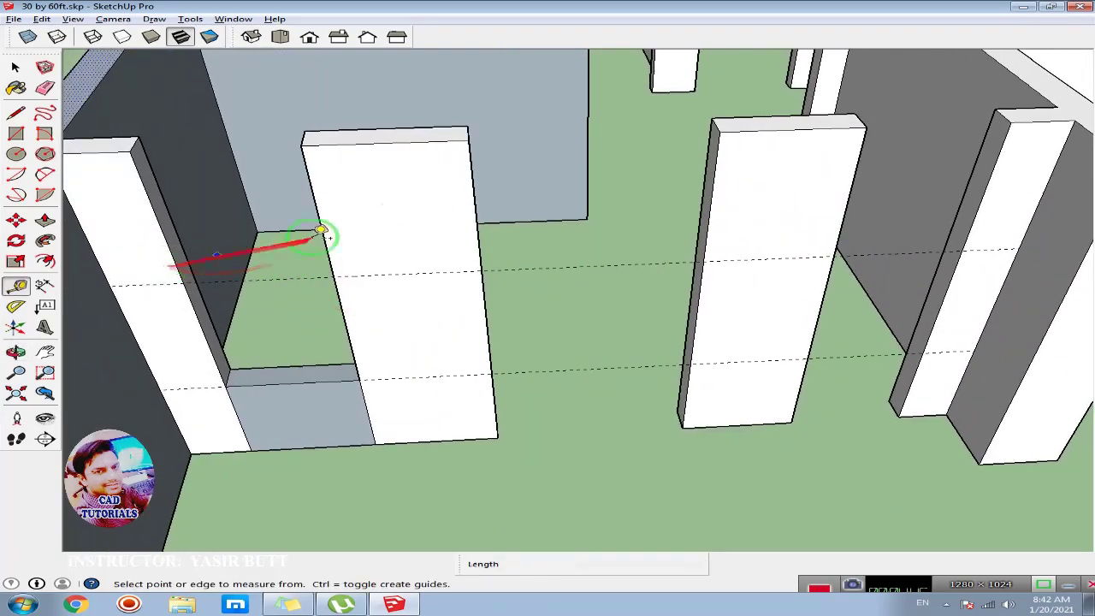
middle_click_drag(464, 286, 352, 310)
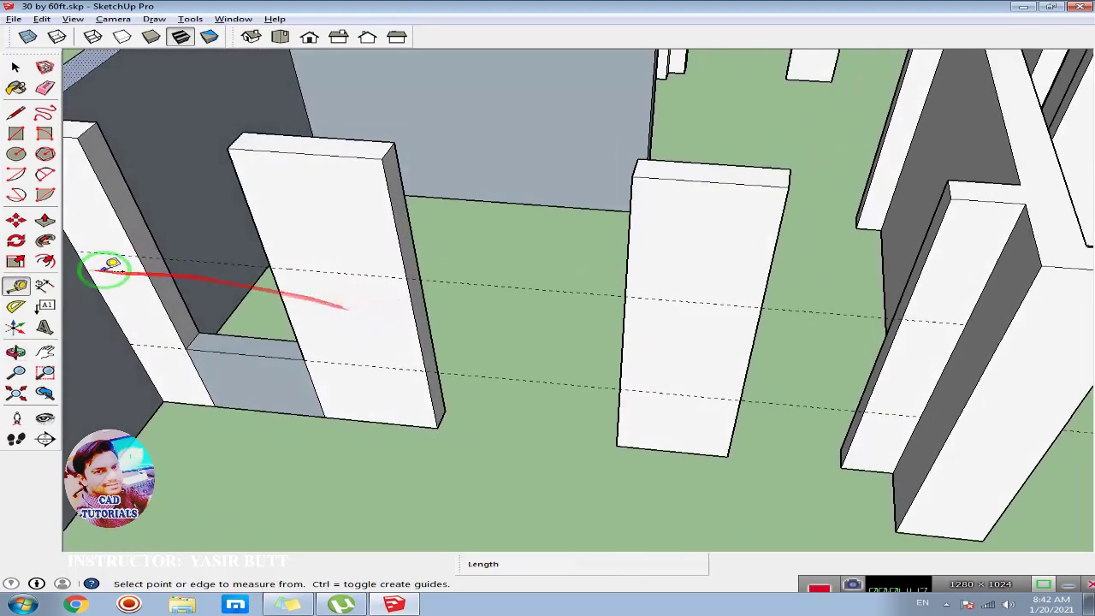
Step: Start lines on each column edge where it meets the guide height
left_click(15, 112)
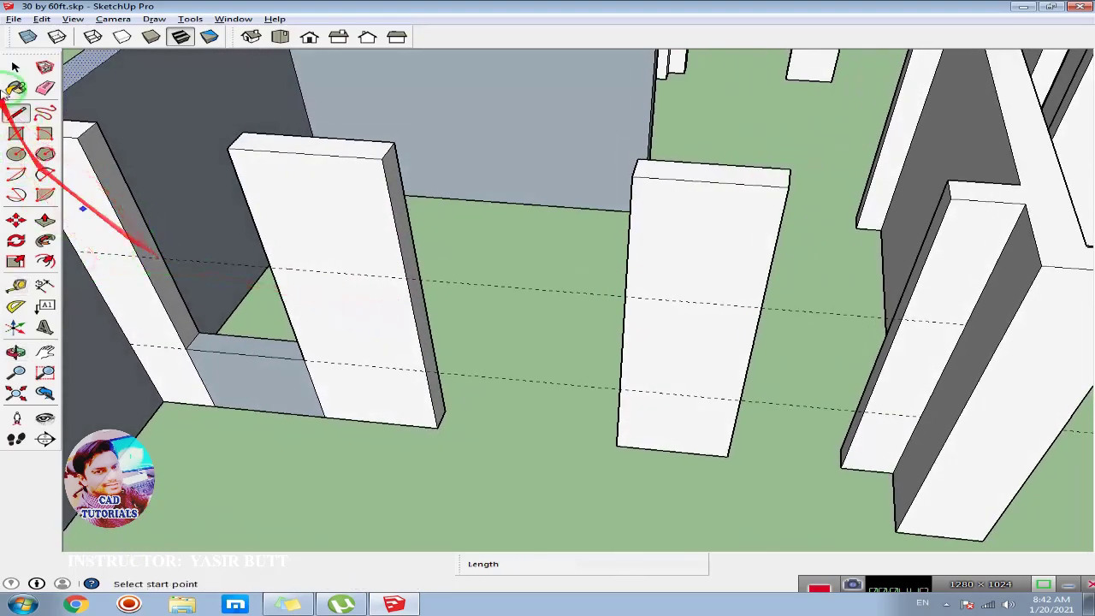
left_click(34, 120)
scroll(154, 228, "up", 1)
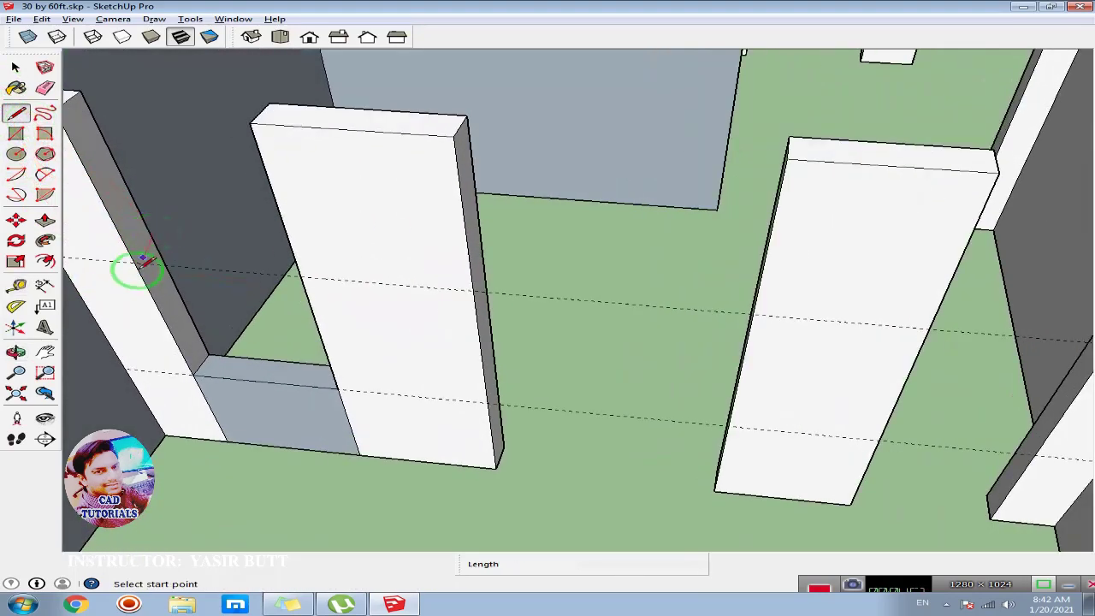
left_click(134, 262)
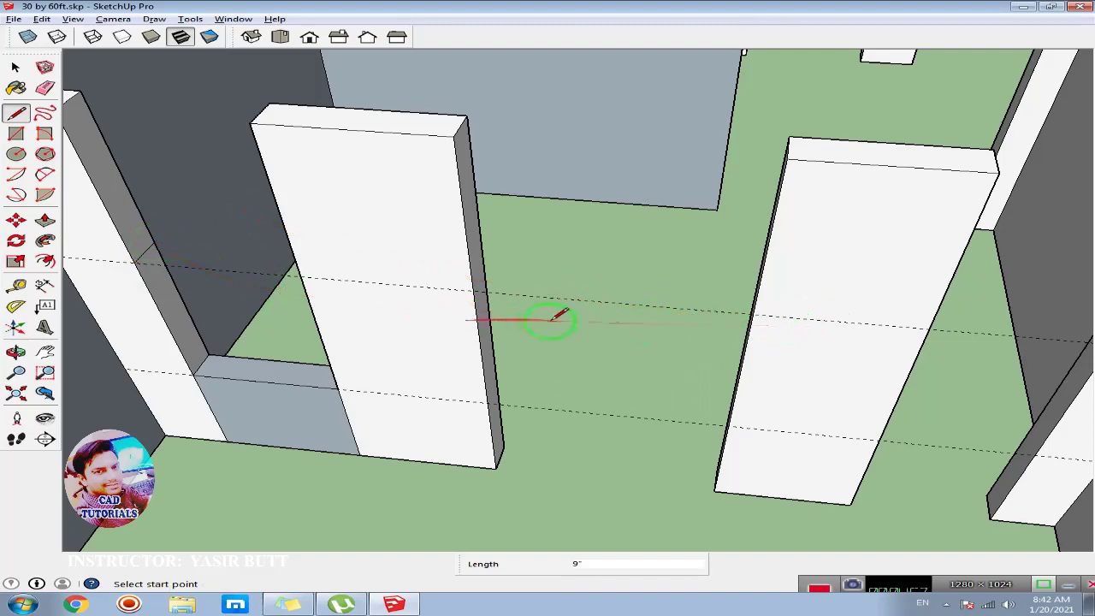
mouse_move(552, 318)
middle_mouse_down()
mouse_move(643, 313)
mouse_move(305, 308)
middle_mouse_up()
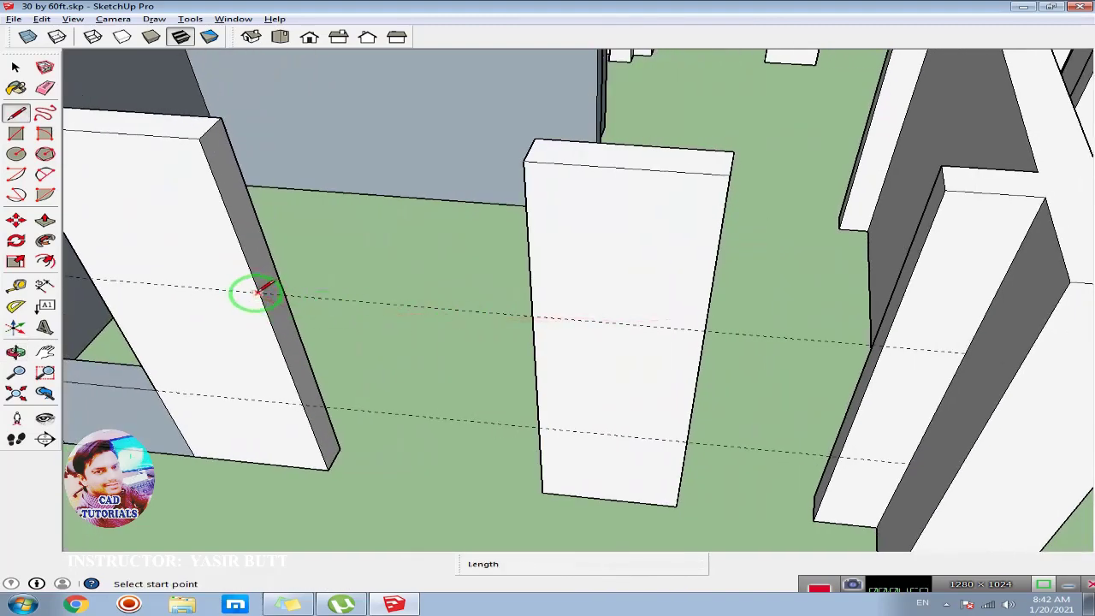
left_click(256, 292)
type("9\"")
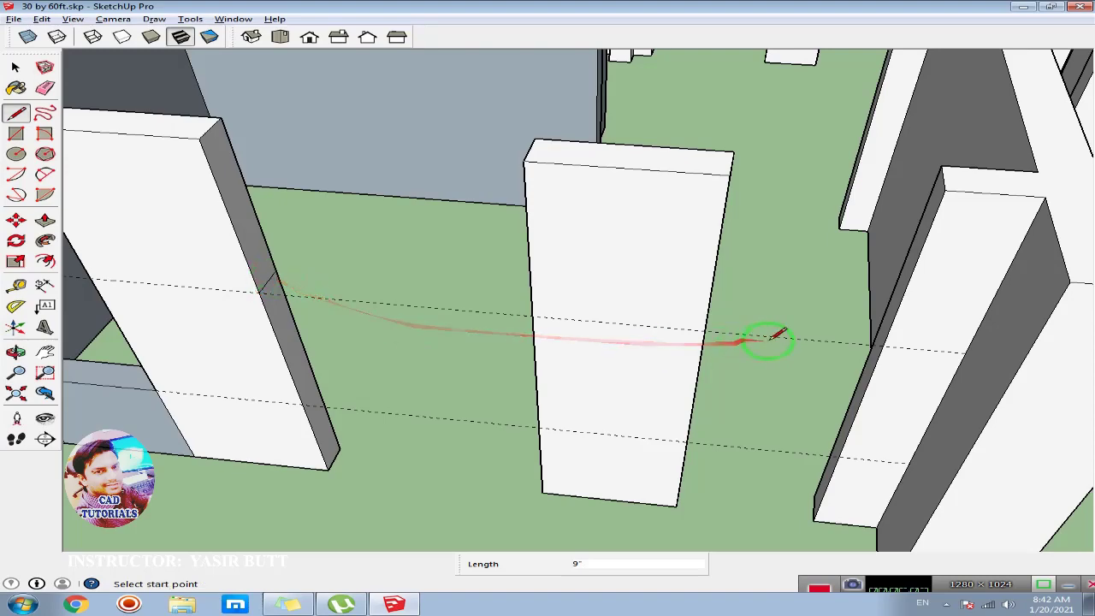
middle_click_drag(807, 337, 436, 350)
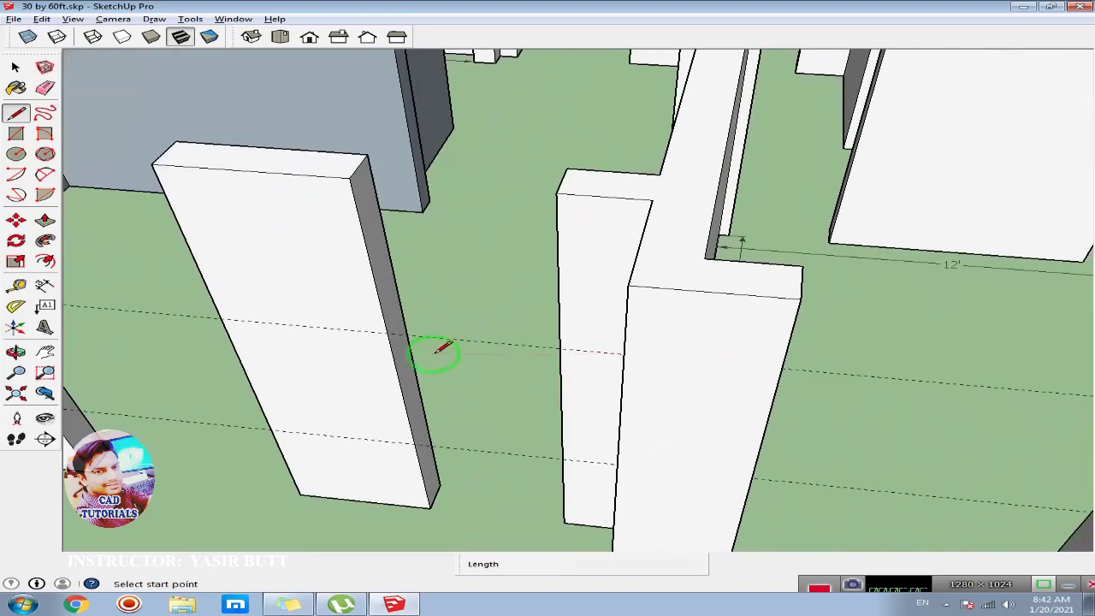
left_click(390, 332)
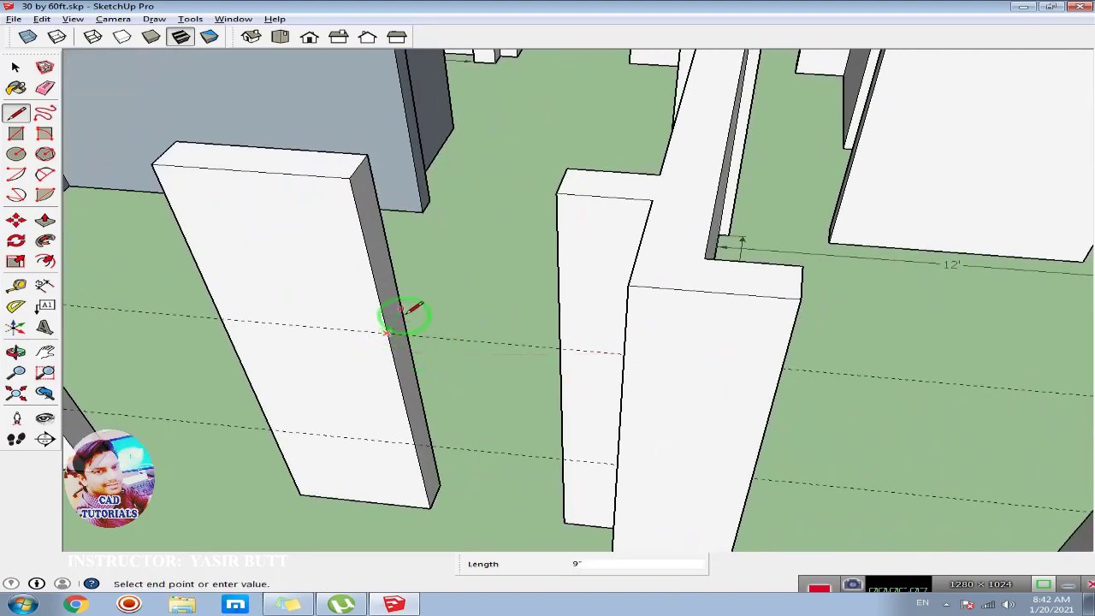
scroll(392, 332, "down", 3)
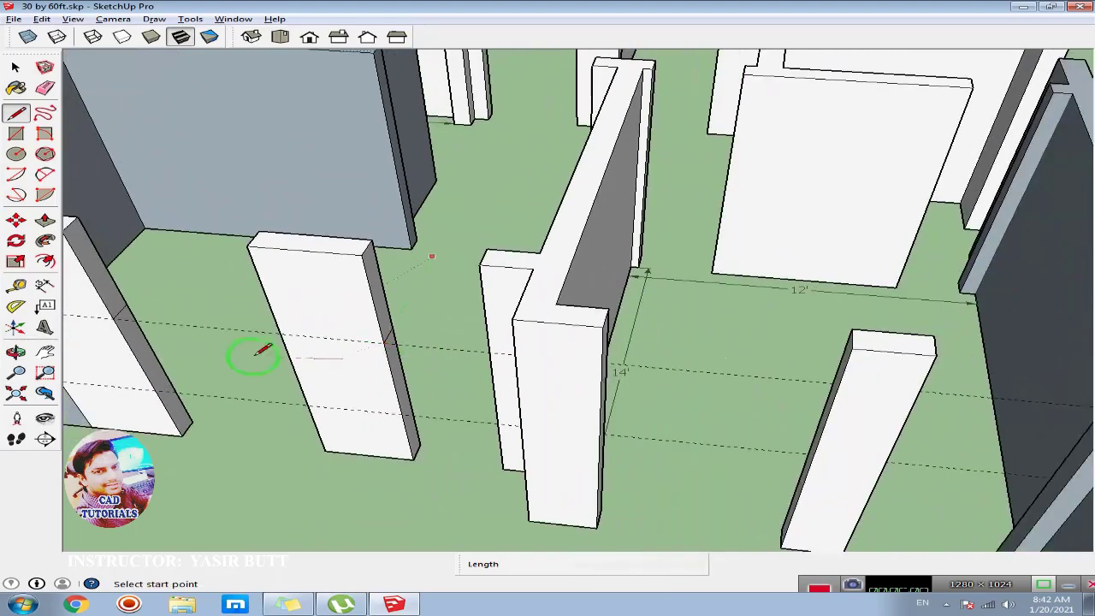
middle_click_drag(244, 354, 519, 354)
scroll(104, 224, "up", 3)
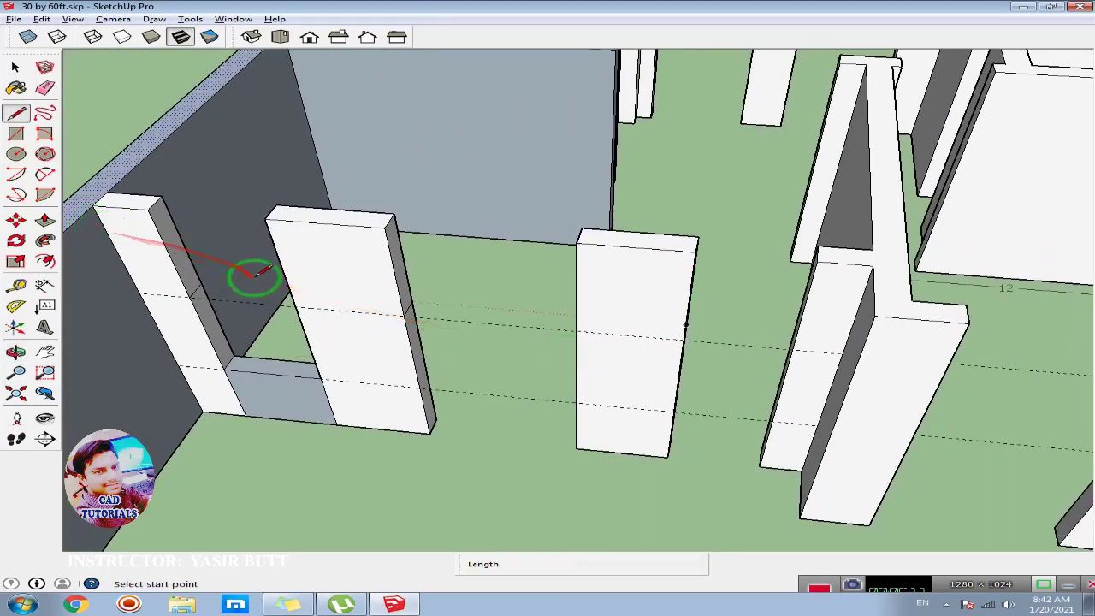
Step: Push/pull the column side faces across the openings to infill the walls above the windows
left_click(44, 221)
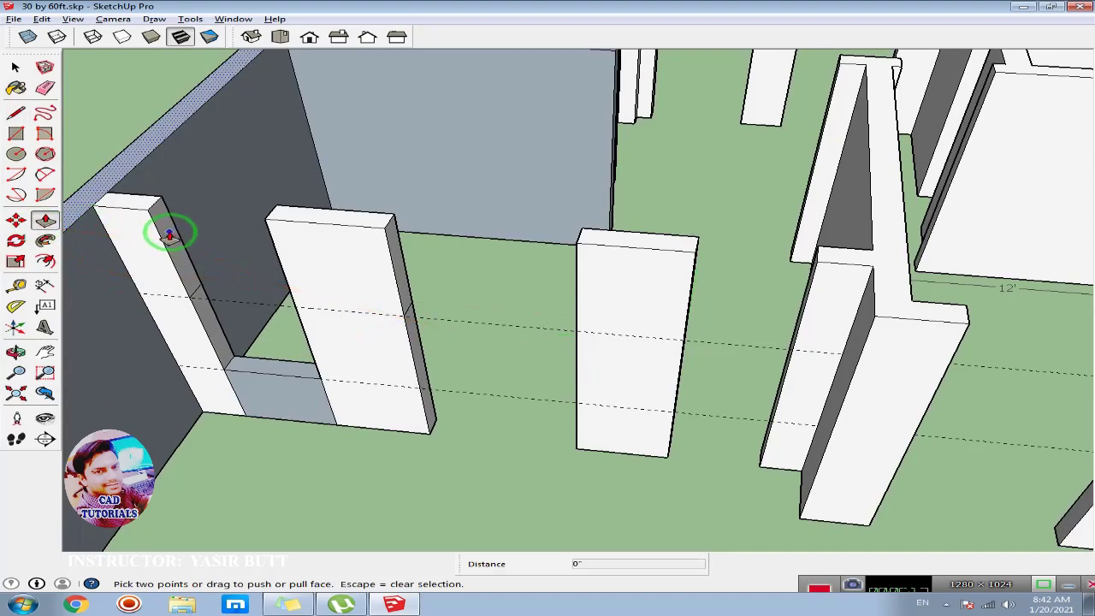
scroll(169, 235, "up", 2)
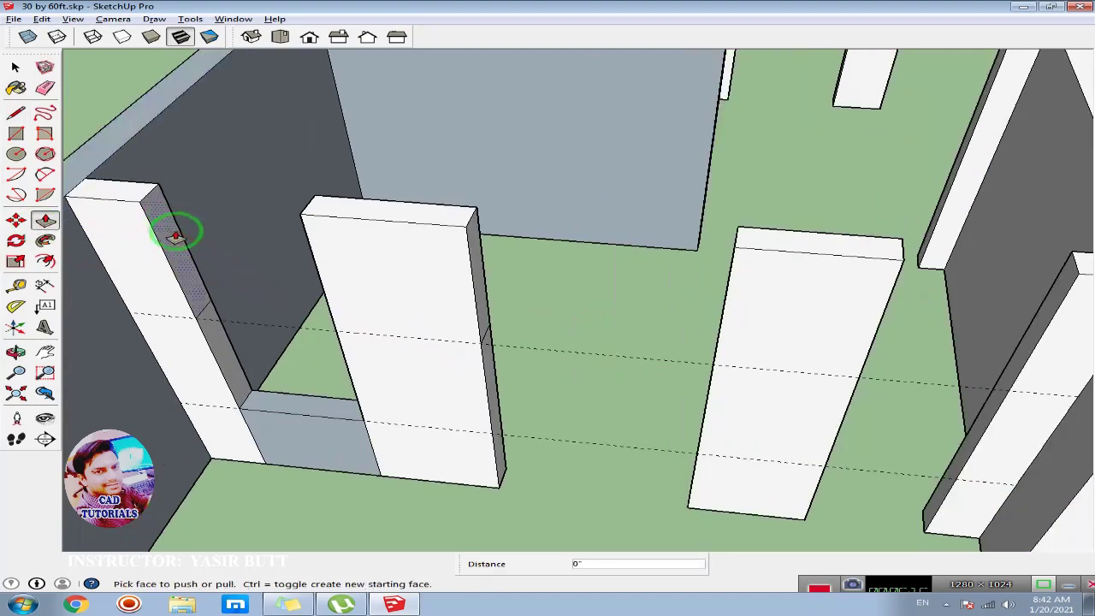
left_click_drag(167, 230, 298, 219)
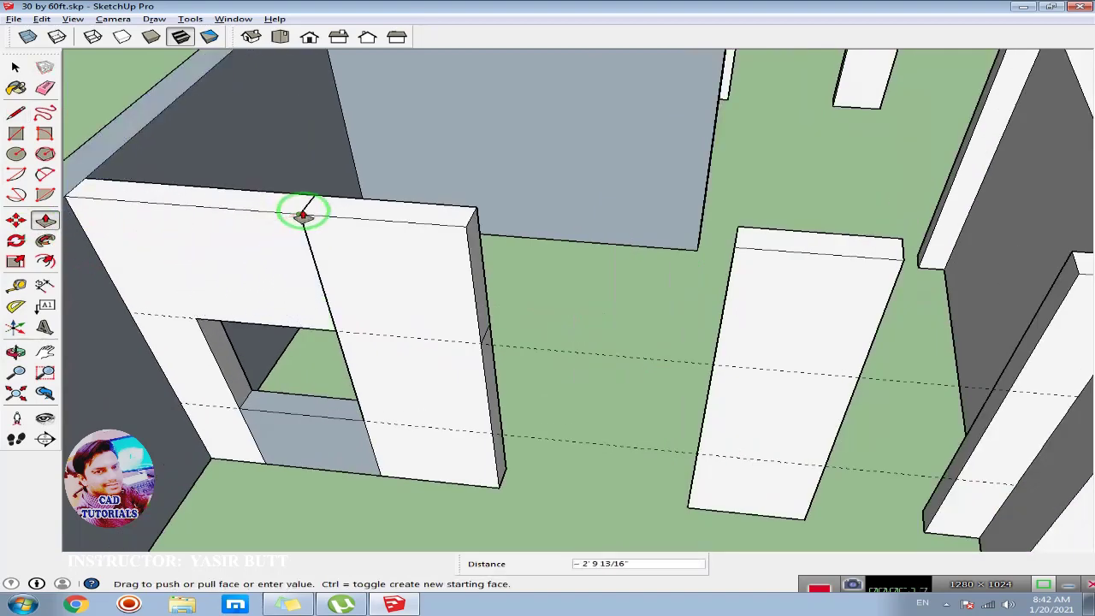
left_click(303, 213)
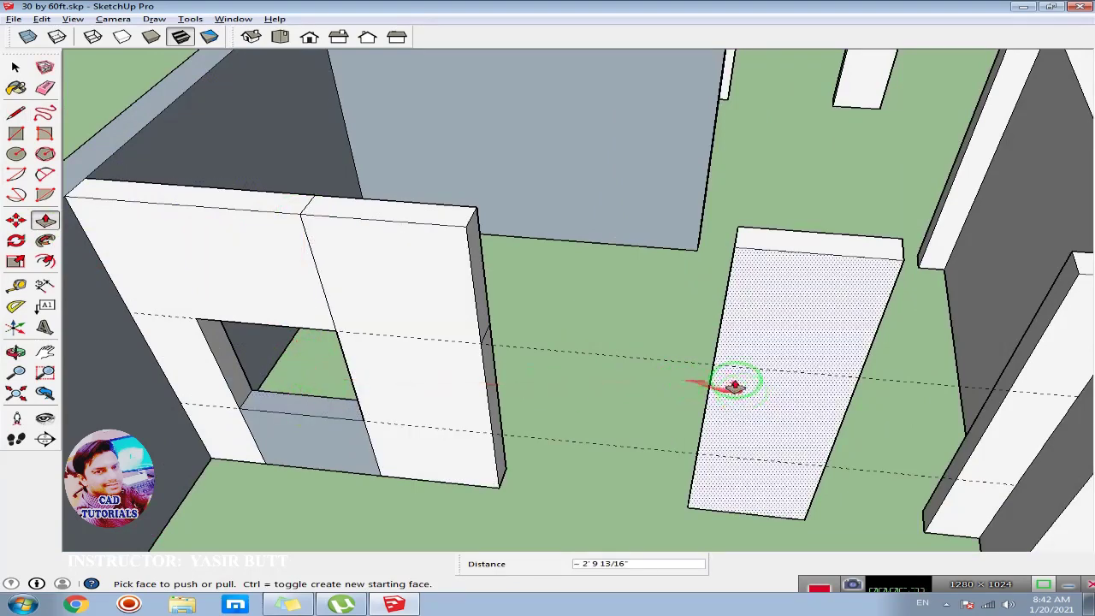
left_click(480, 259)
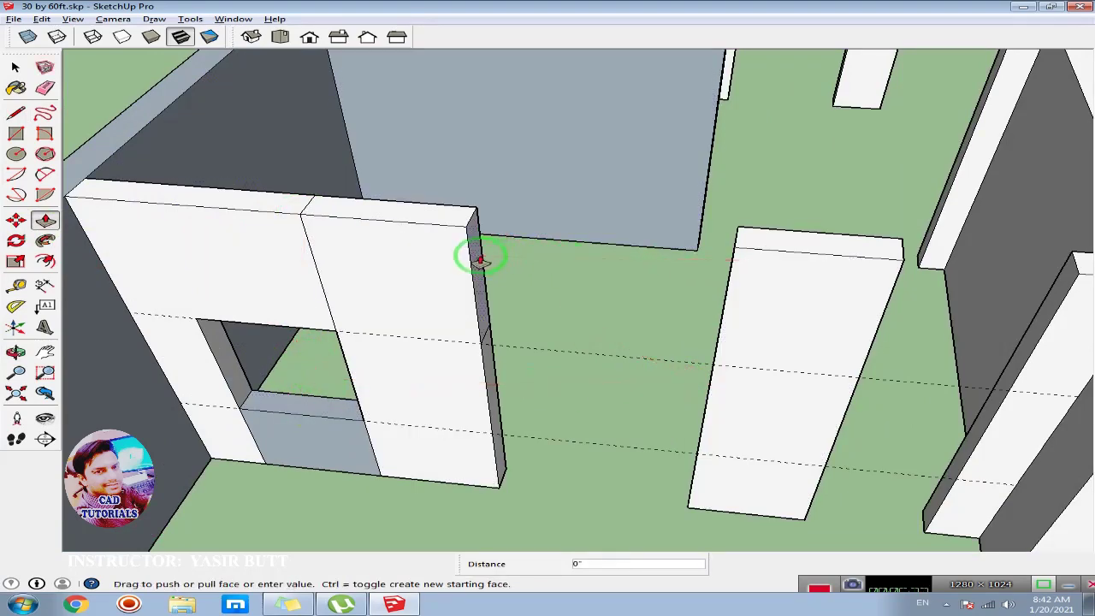
left_click(734, 250)
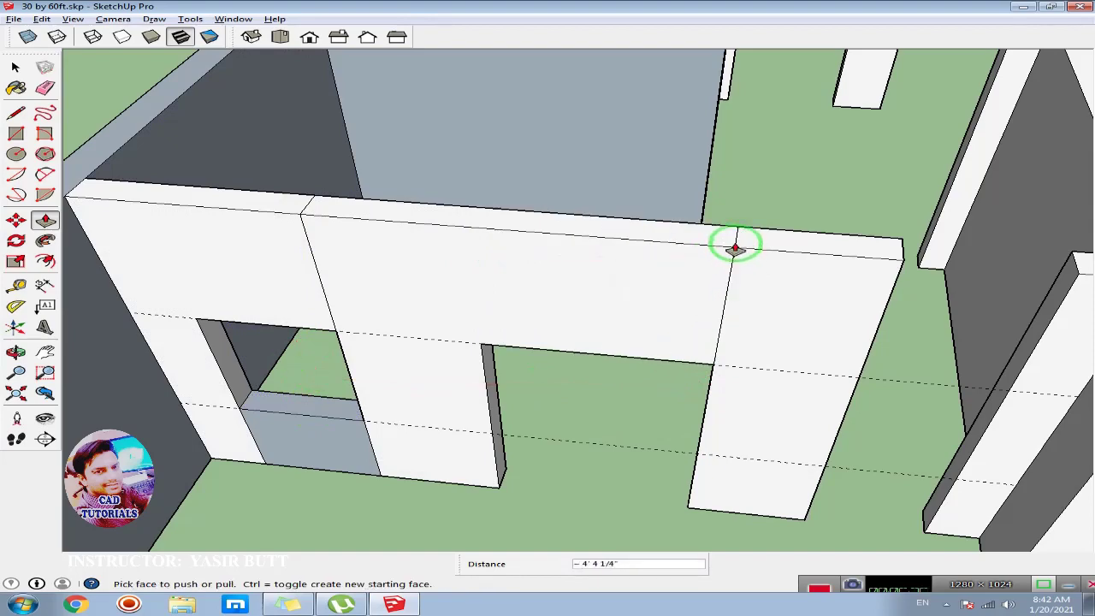
middle_click_drag(685, 337, 411, 342)
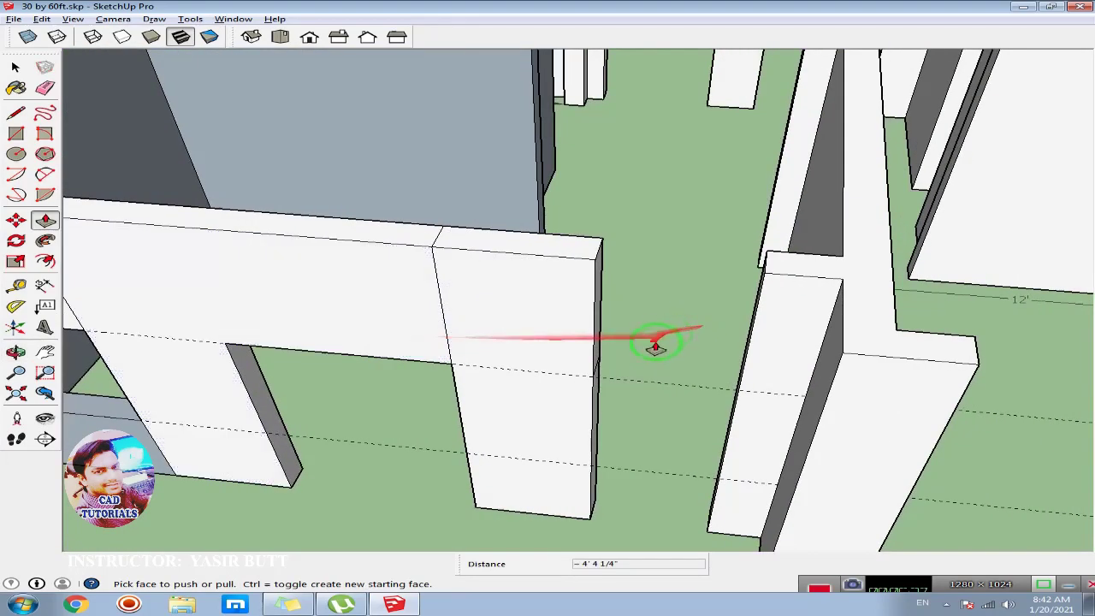
middle_click_drag(650, 342, 506, 325)
left_click(533, 291)
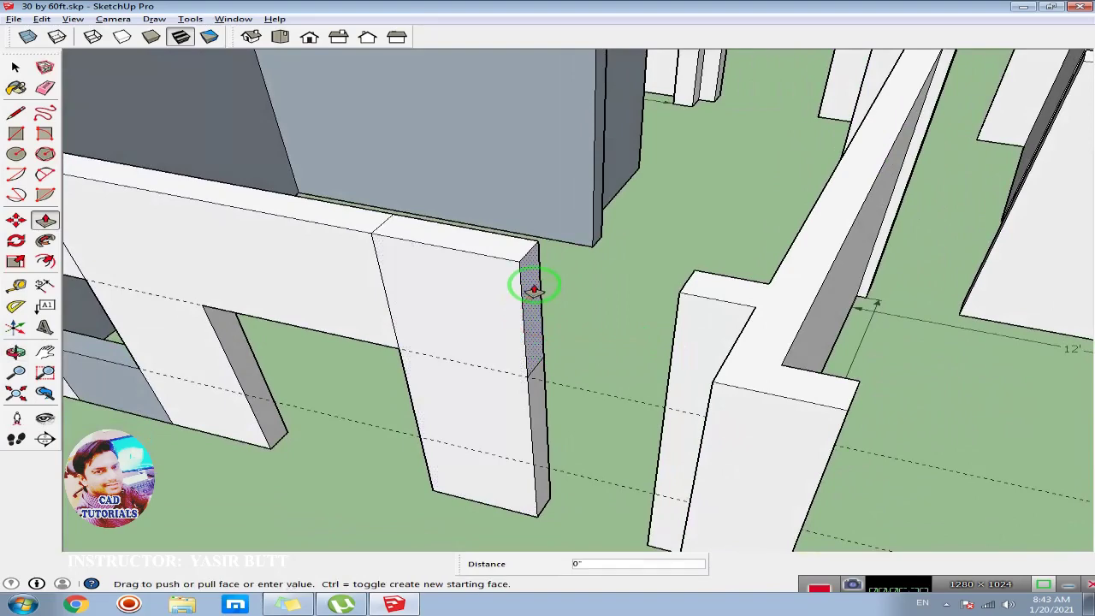
left_click(684, 282)
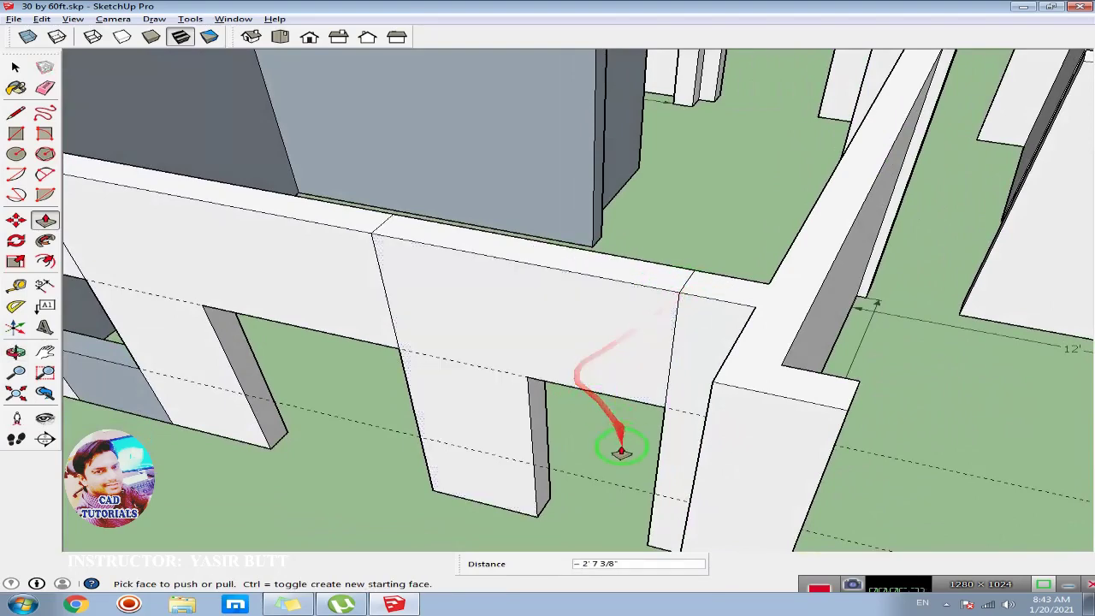
mouse_move(587, 508)
middle_mouse_down()
mouse_move(640, 442)
mouse_move(623, 425)
middle_mouse_up()
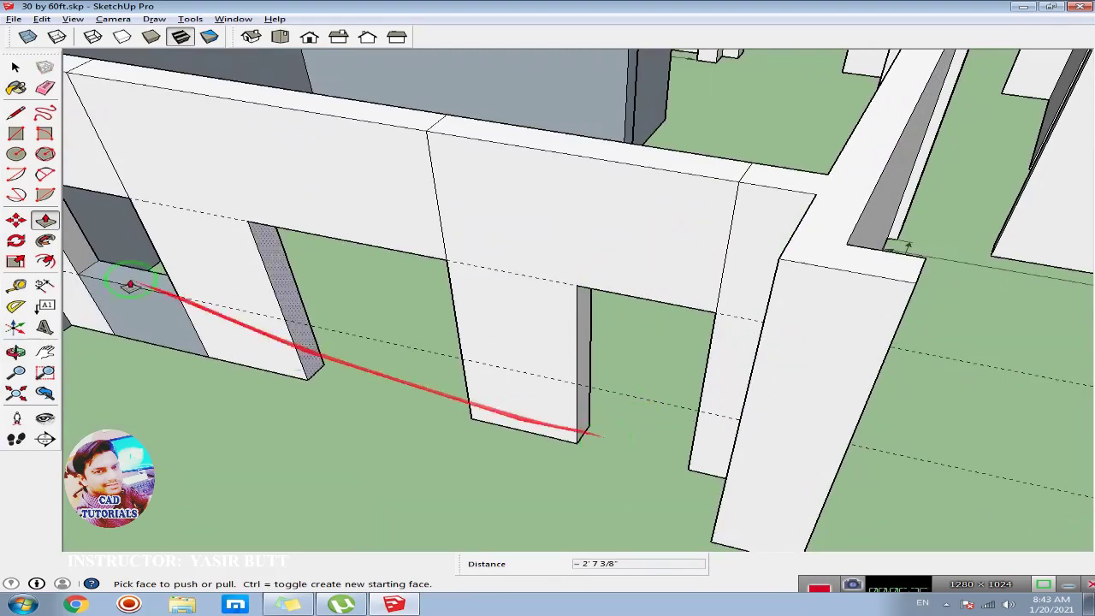
Step: Draw and undo a rectangle in the lower opening, then select the grey sill and connected geometry
left_click(16, 134)
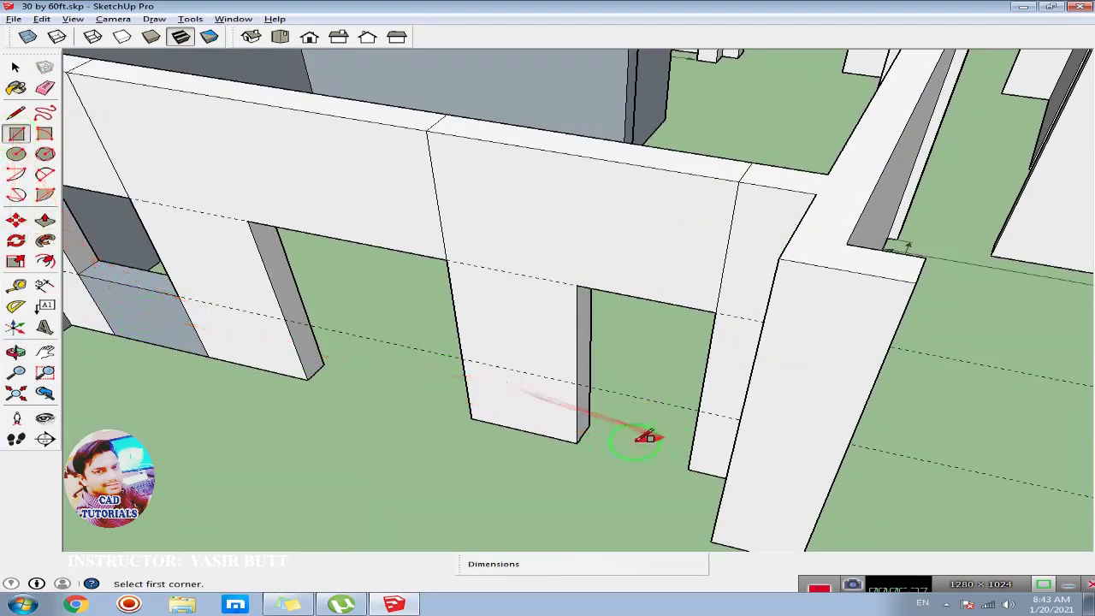
left_click(690, 468)
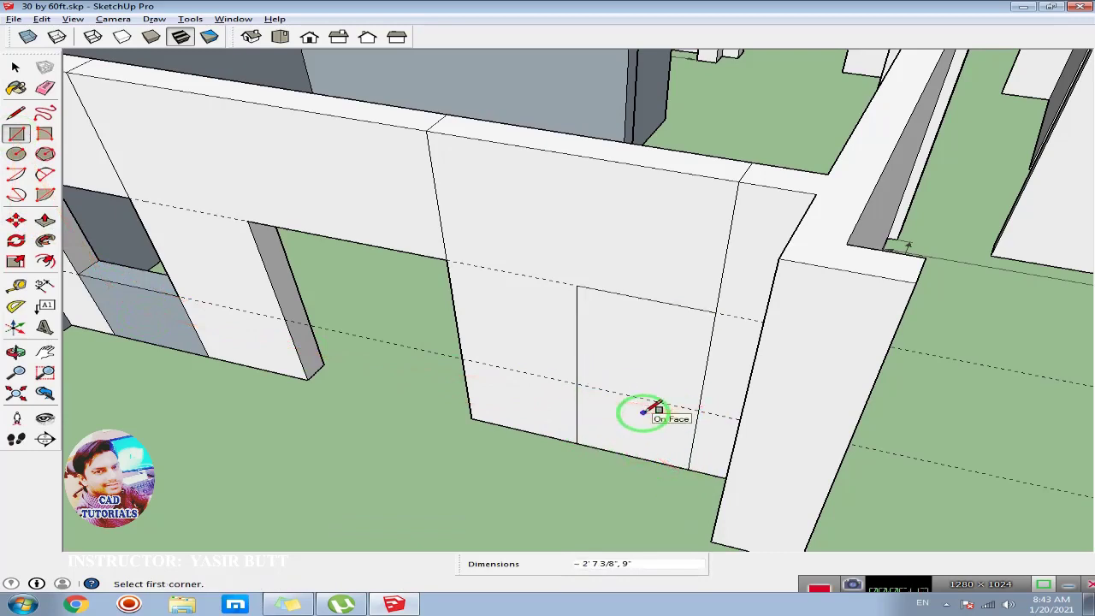
key("ctrl+z")
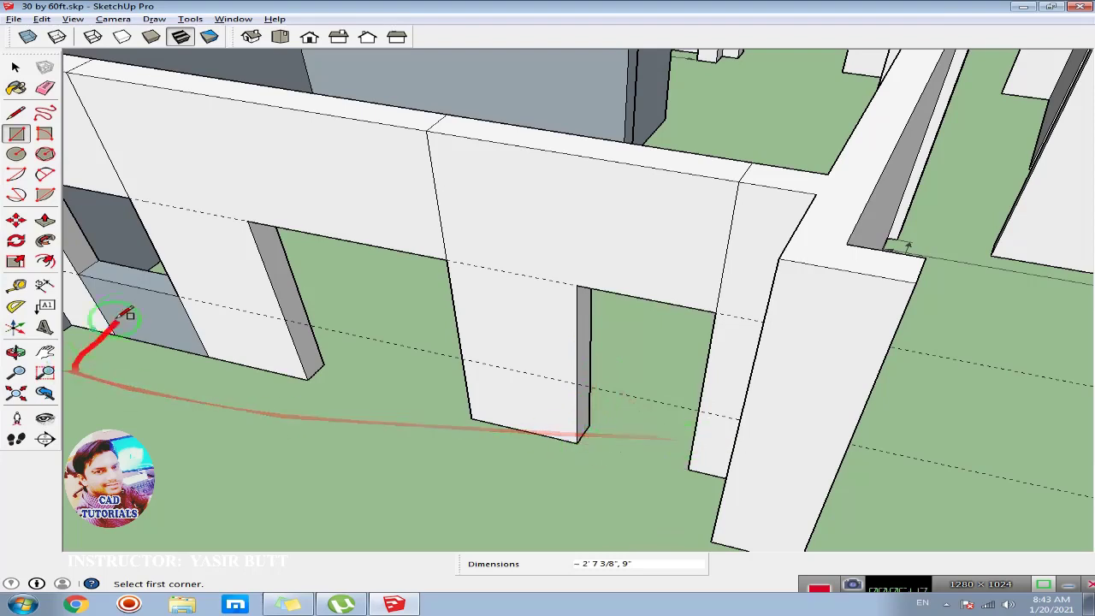
left_click(16, 67)
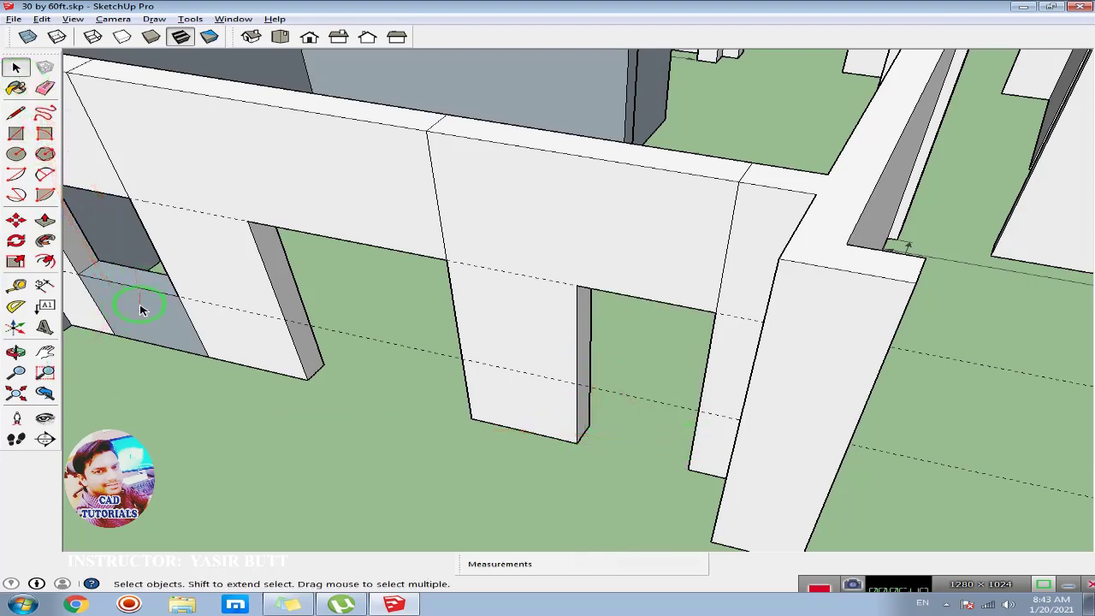
left_click(141, 309)
triple_click(147, 303)
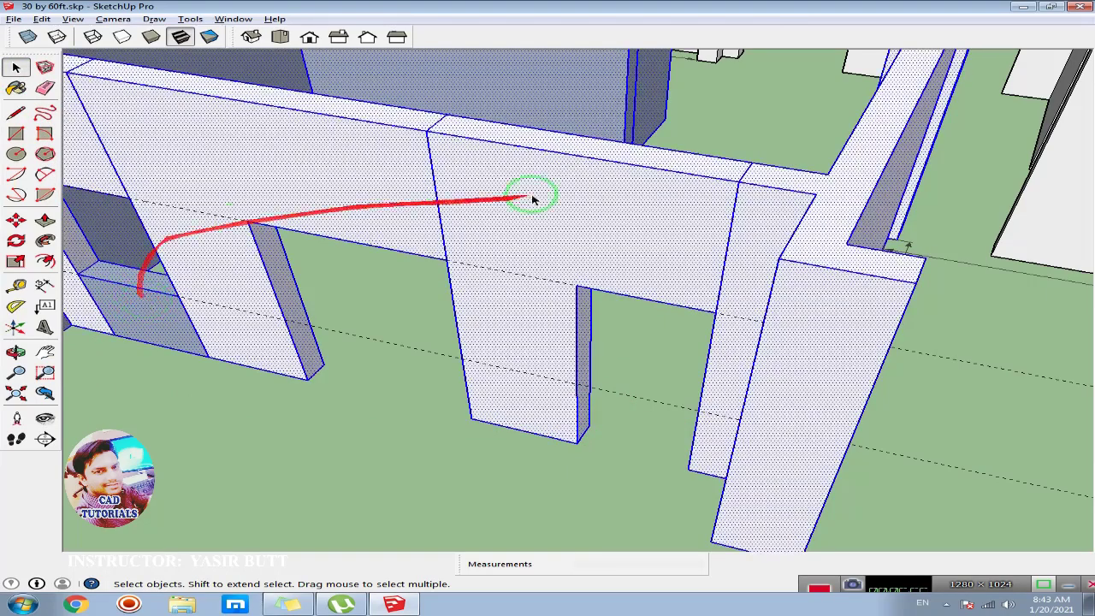
Step: Select and deselect the sill face, its connected walls and the middle wall's front face
left_click(165, 361)
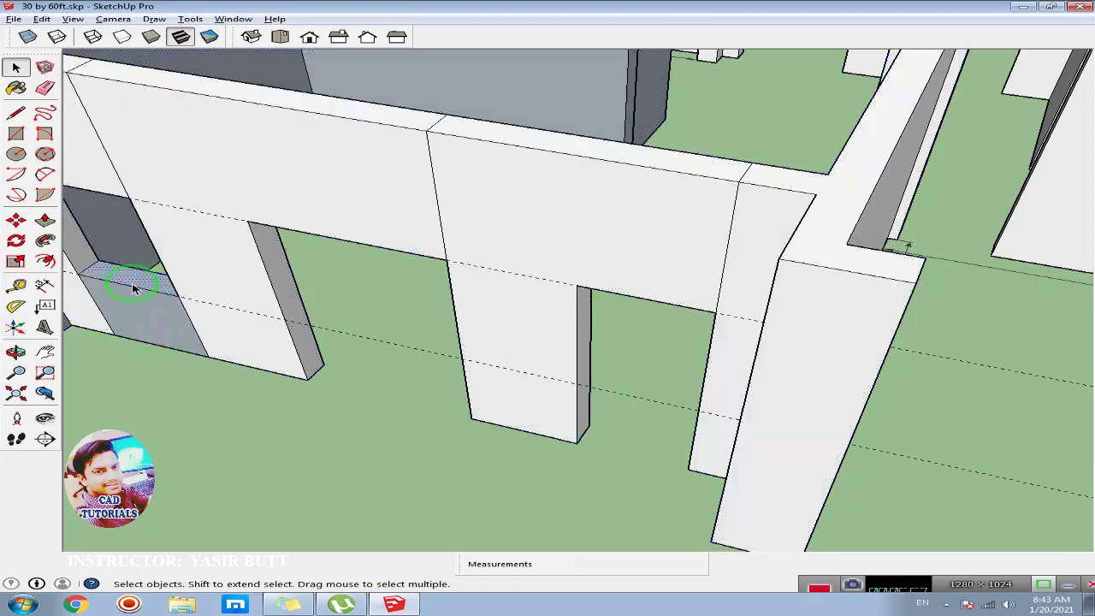
left_click(140, 310)
left_click(139, 361)
triple_click(143, 286)
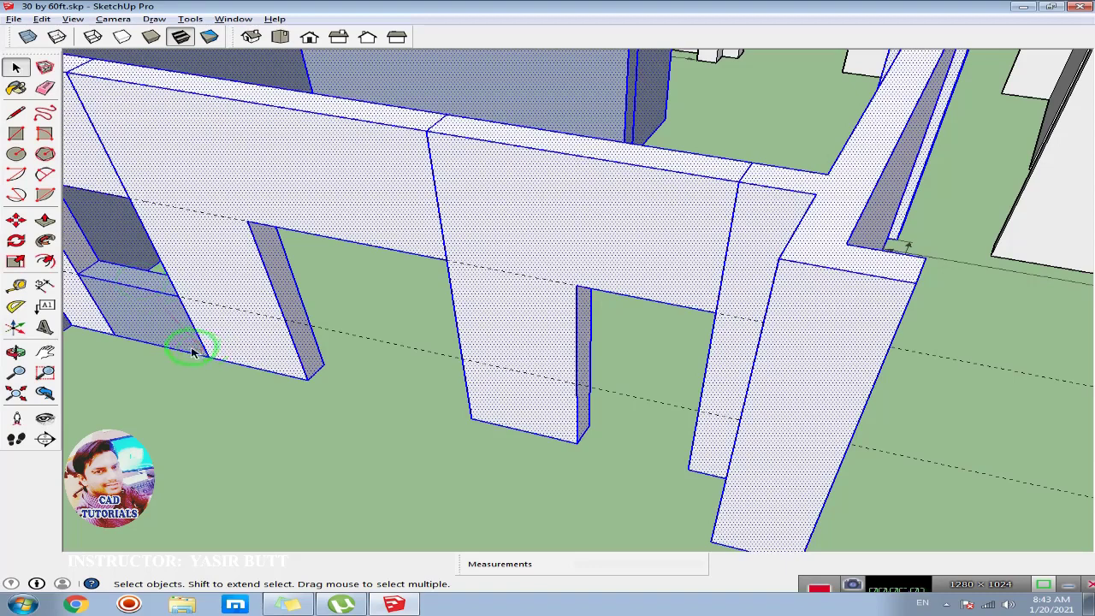
left_click(165, 395)
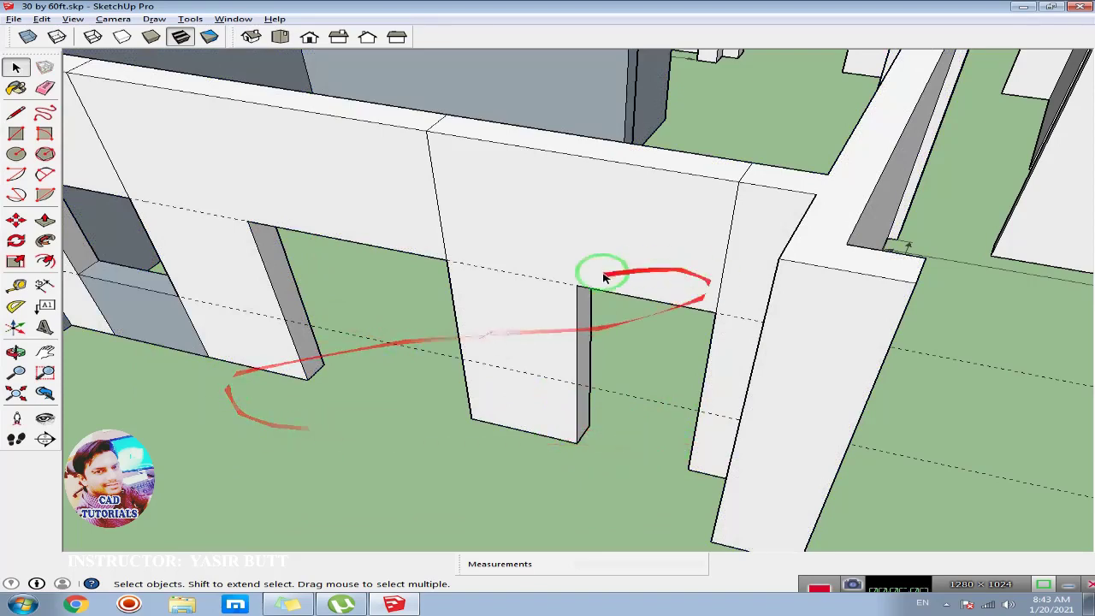
left_click(643, 238)
left_click(317, 470)
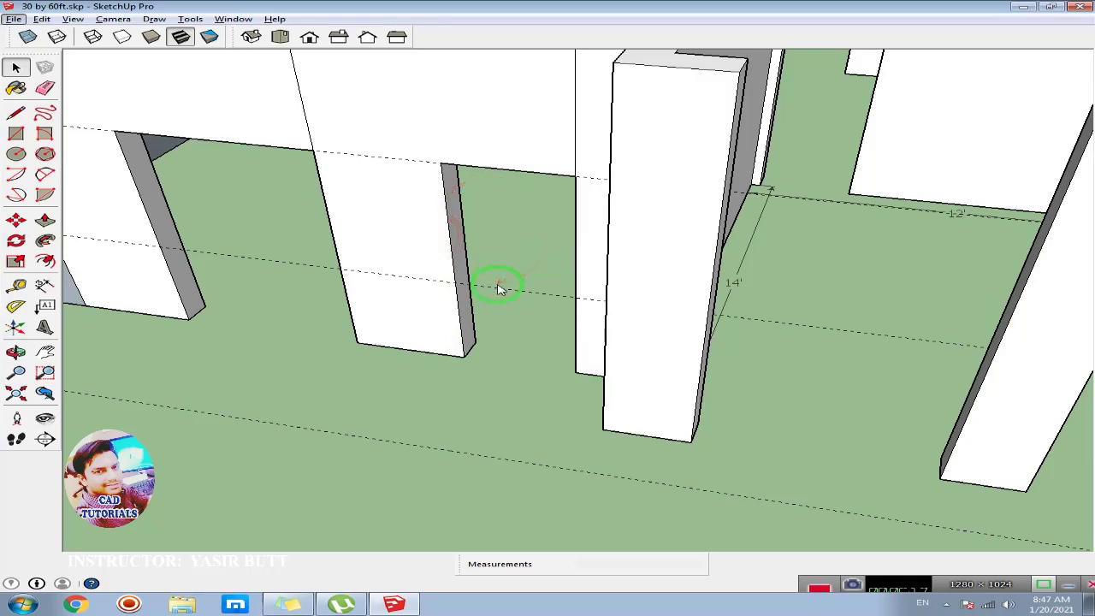
Step: Draw a short marker edge on the ground in front of the opening, removing extra lines
left_click(16, 112)
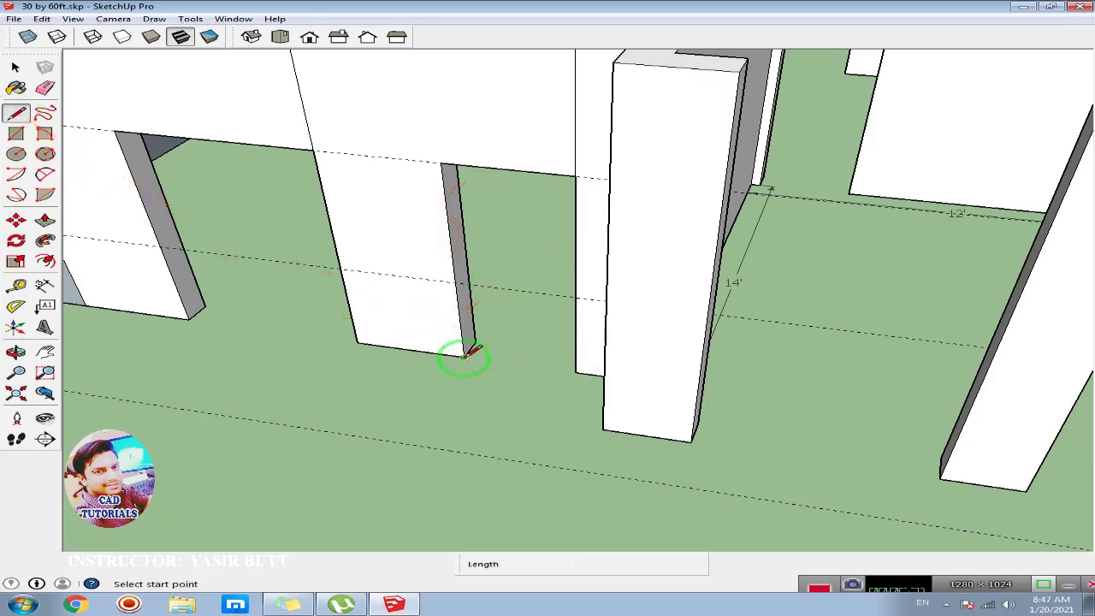
left_click(463, 354)
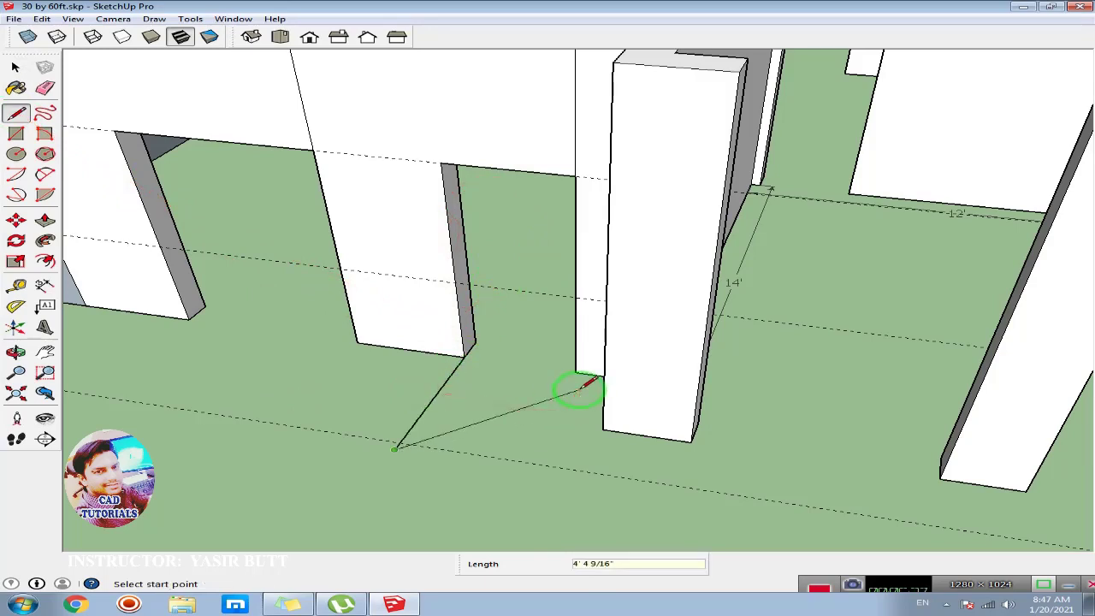
type("4'")
left_click(539, 438)
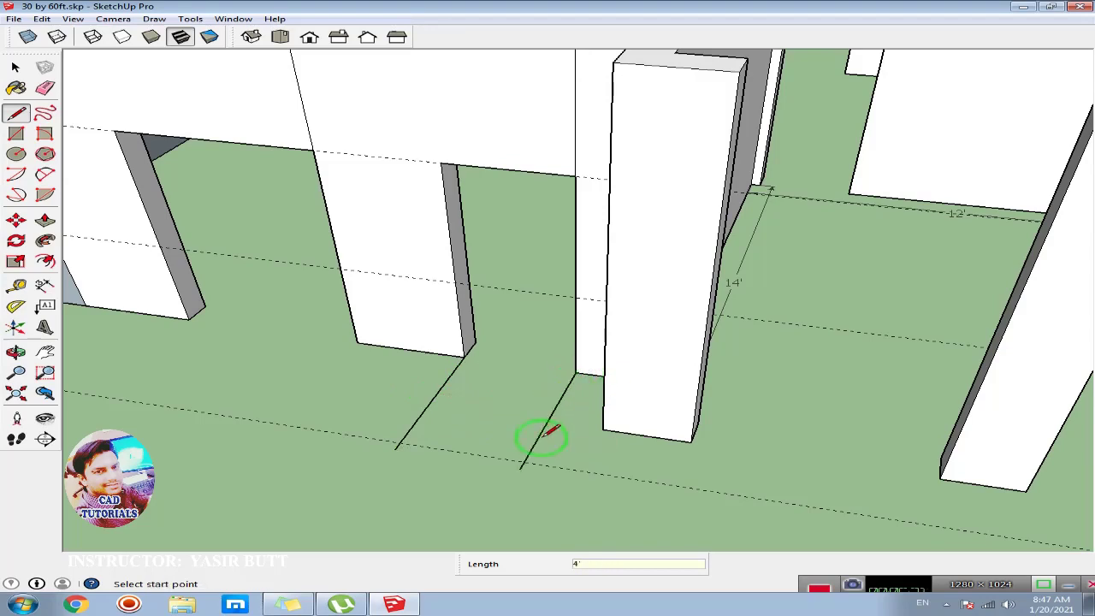
left_click(395, 449)
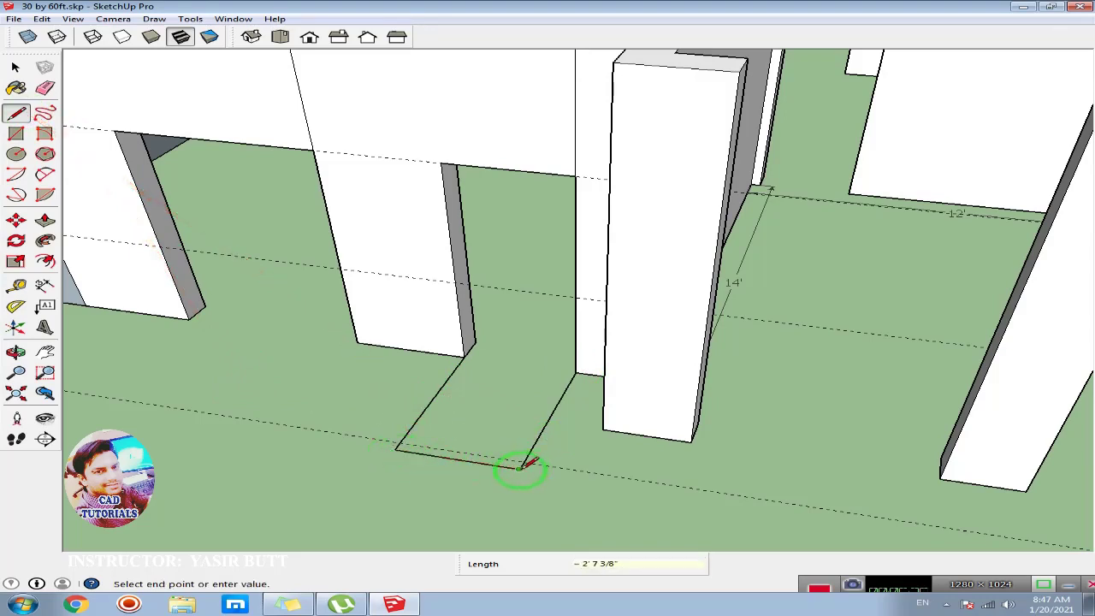
left_click(509, 462)
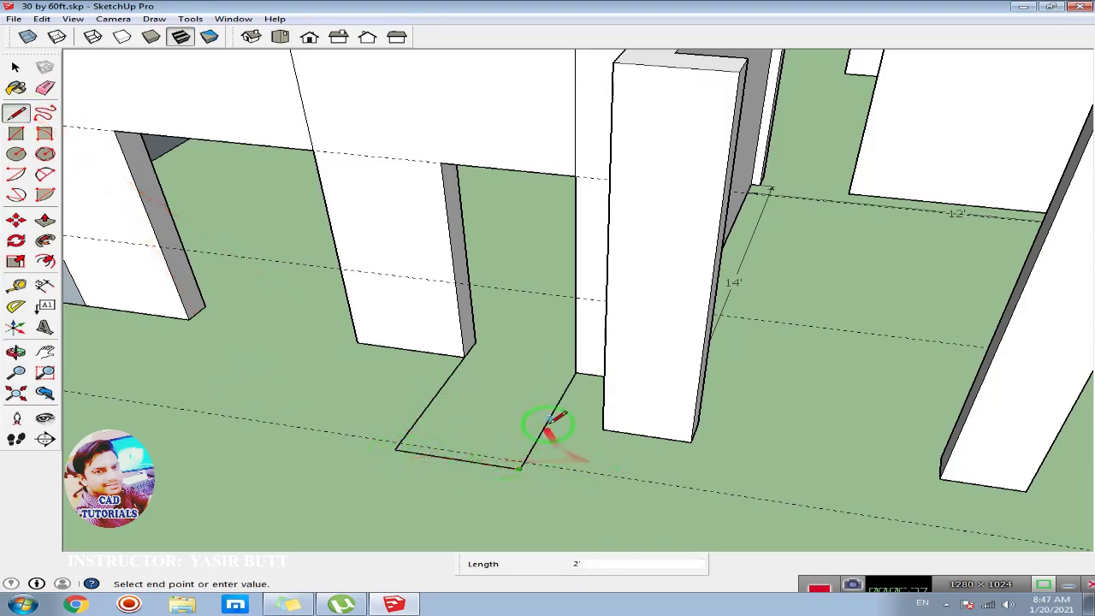
key("e")
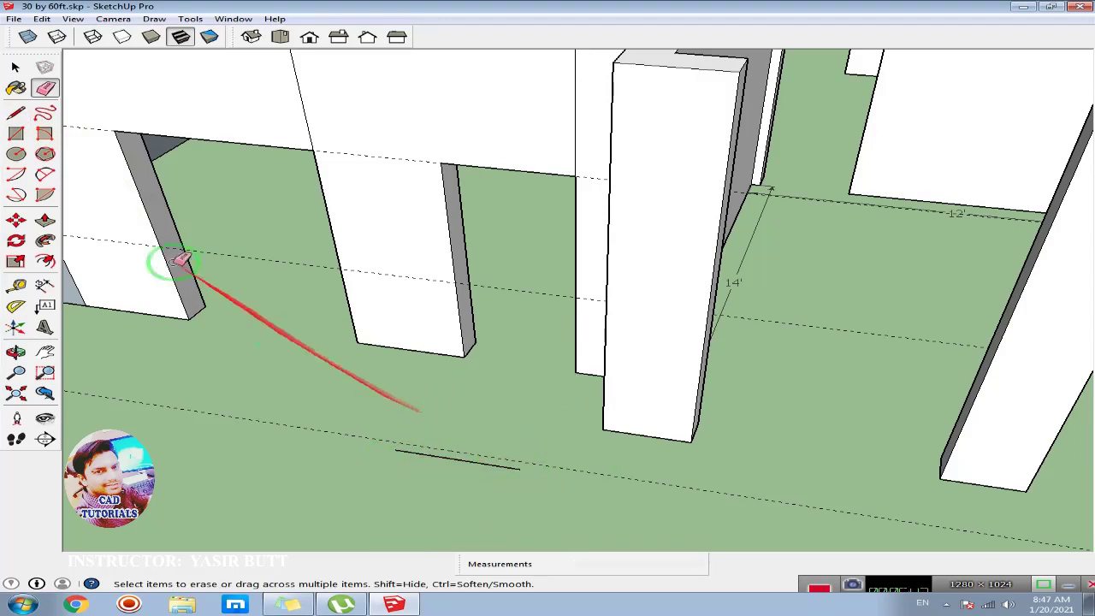
Step: Place a guide line 9 inches from the short ground edge
left_click(19, 290)
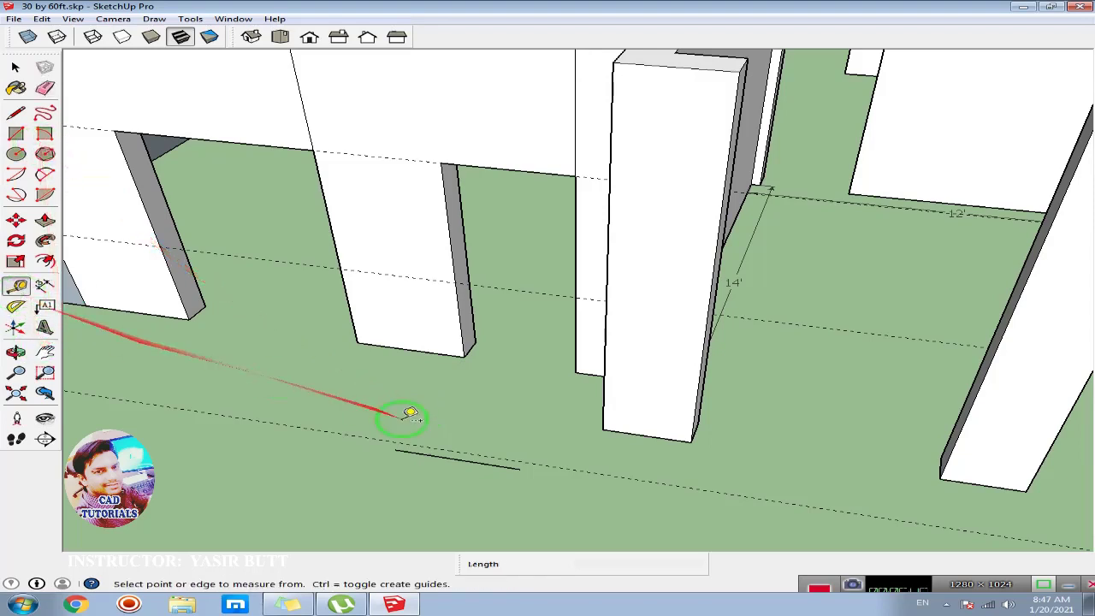
left_click(456, 460)
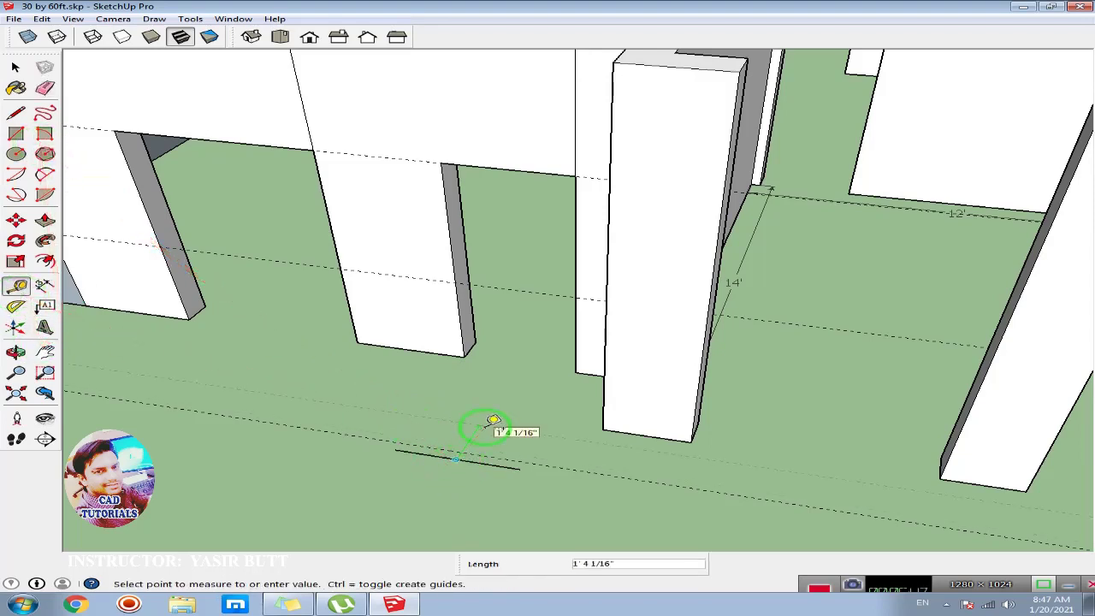
type("9")
key("Return")
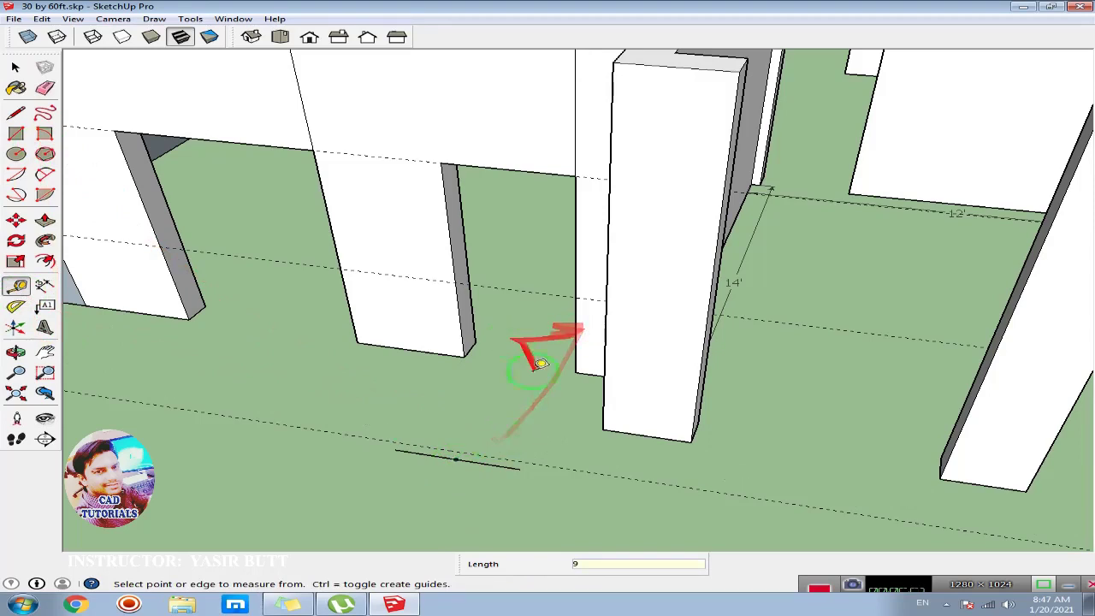
Step: Re-measure from the short ground edge and place a guide line beyond it
left_click(460, 456)
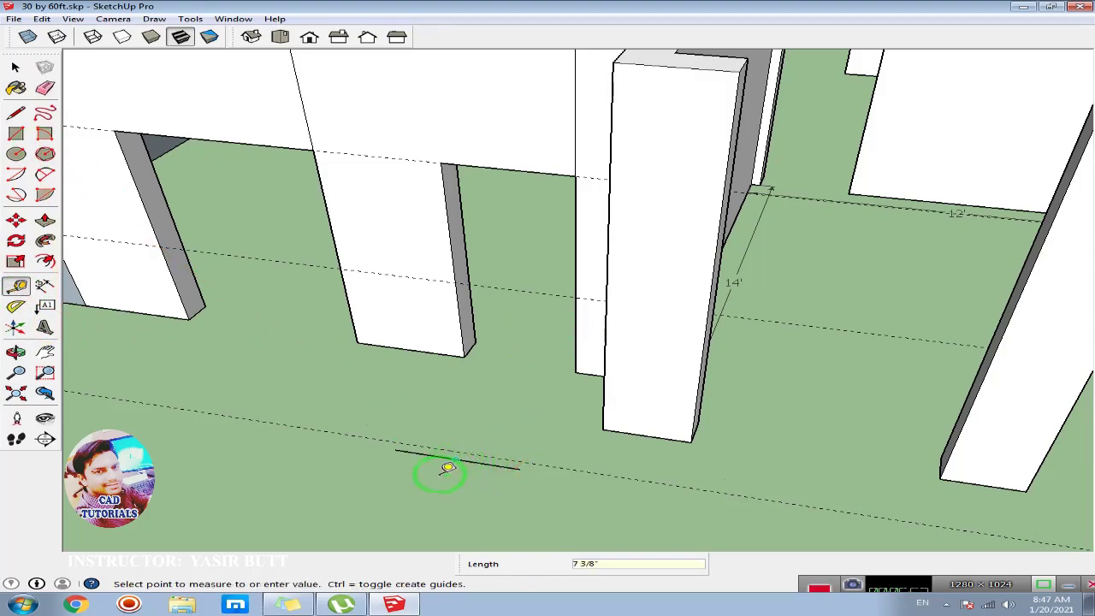
left_click(453, 457)
left_click(456, 459)
left_click(492, 453)
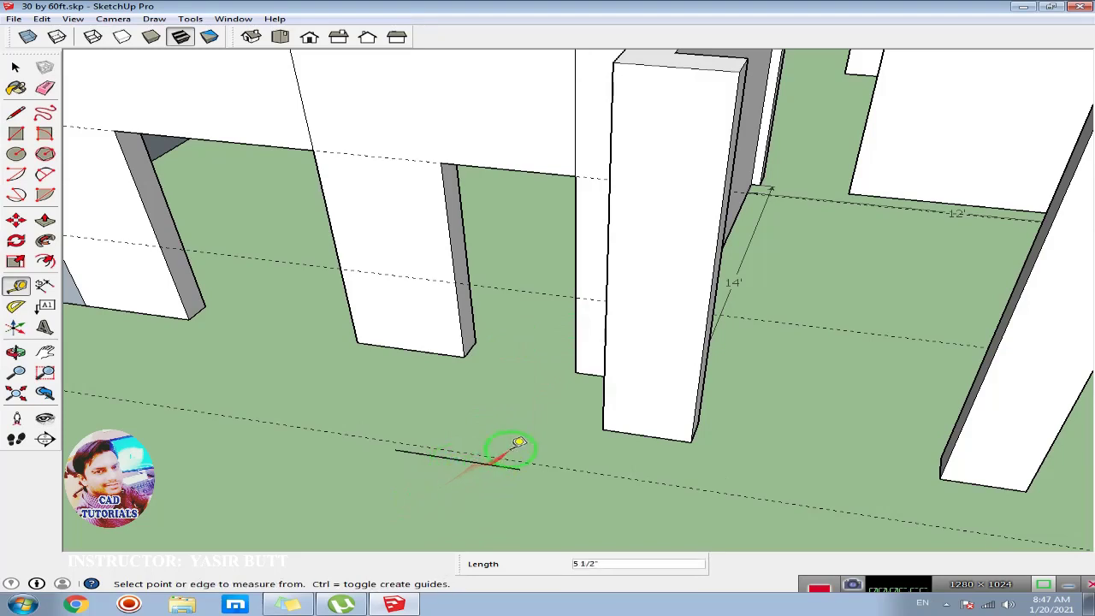
left_click(462, 458)
left_click(440, 477)
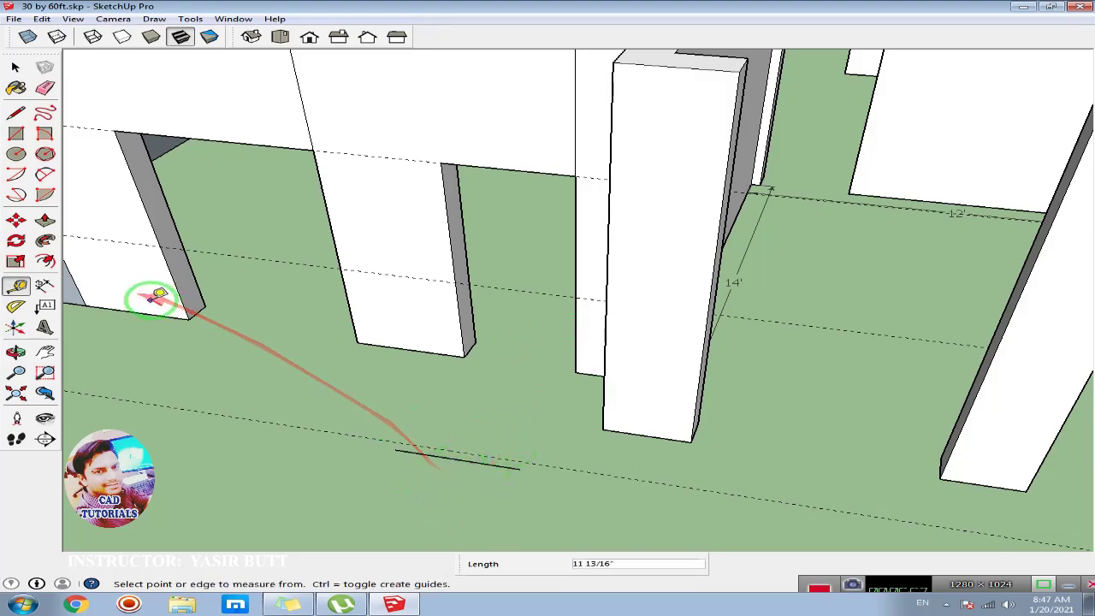
key("space")
key("t")
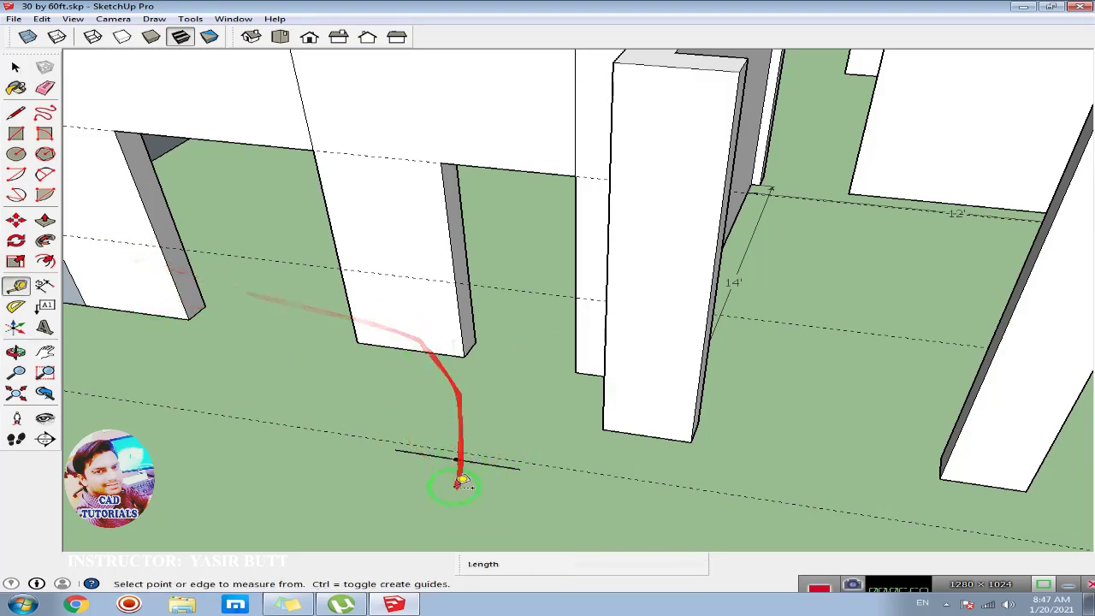
left_click(457, 458)
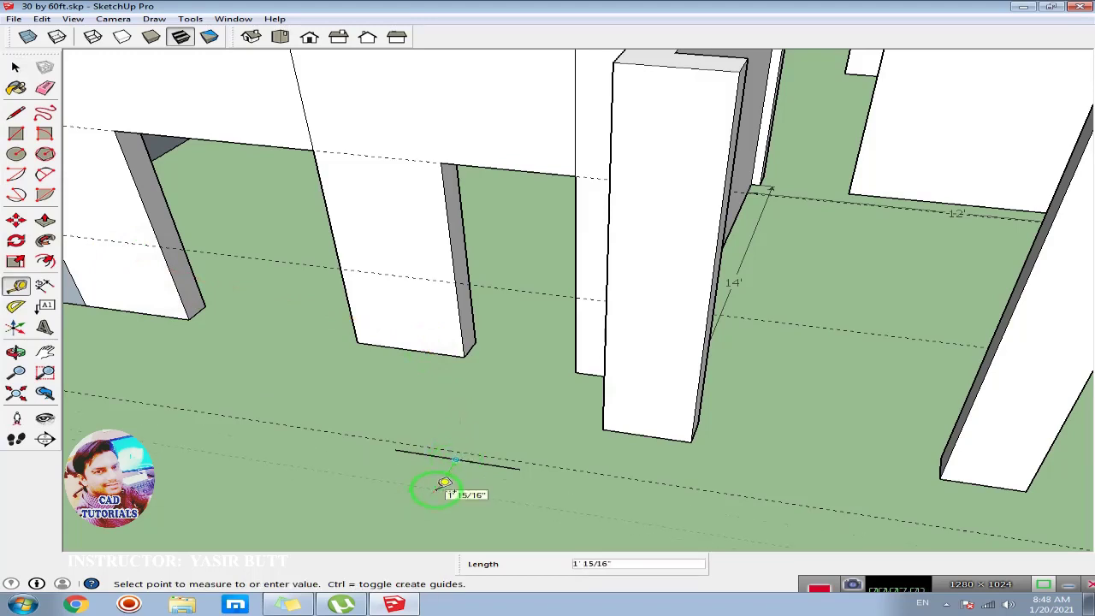
type("9")
left_click(442, 483)
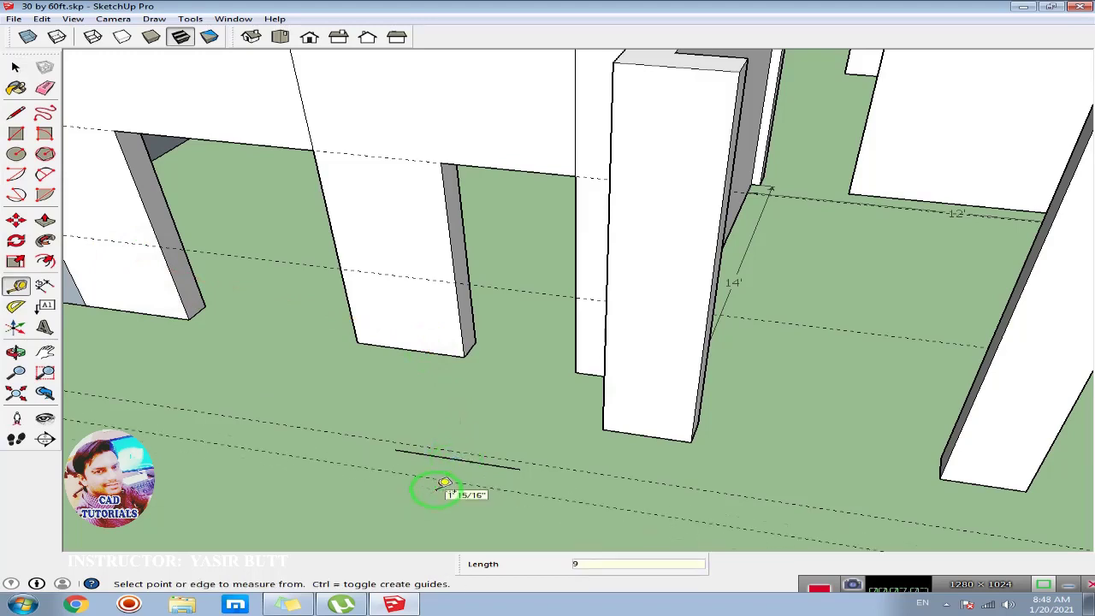
Step: Draw lines from the short edge to the 9-inch guide, closing them into a rectangular face
left_click(15, 112)
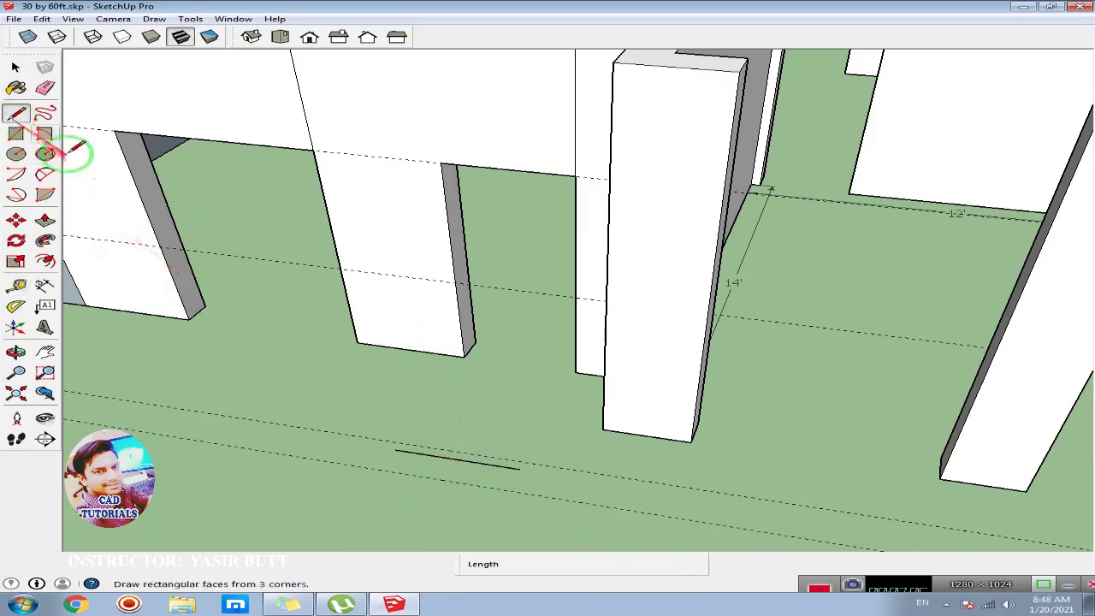
left_click(393, 452)
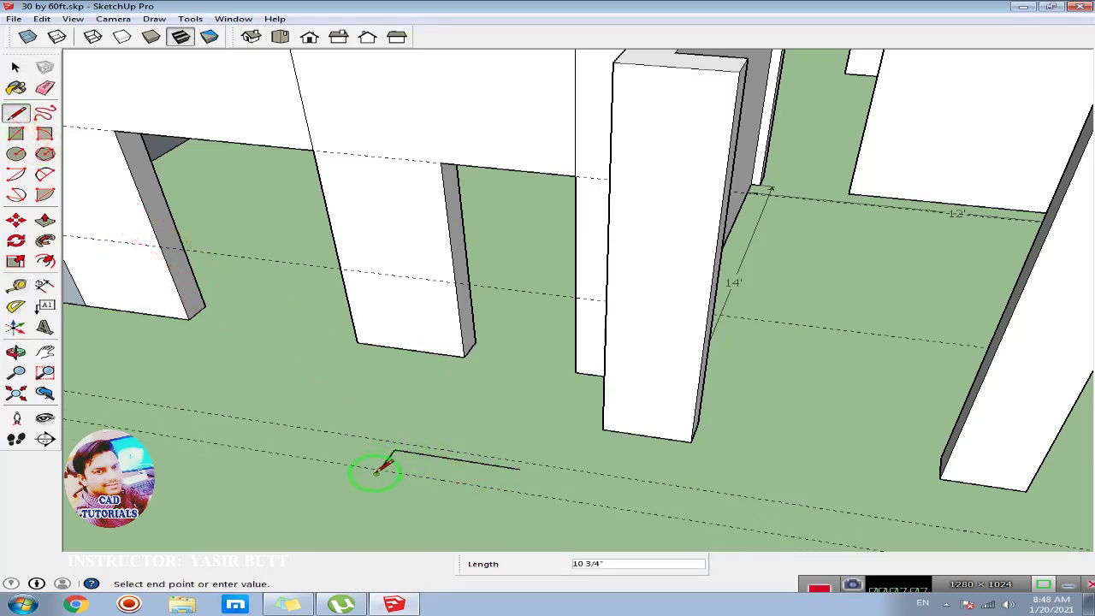
left_click(376, 471)
left_click(522, 468)
left_click(519, 468)
left_click(511, 489)
left_click(378, 472)
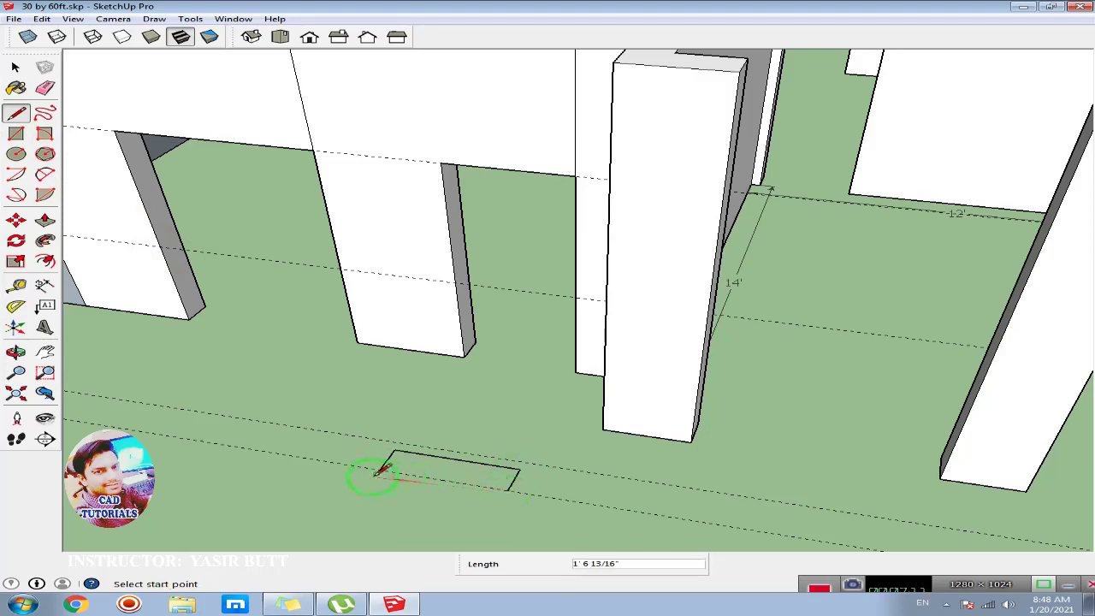
left_click(510, 488)
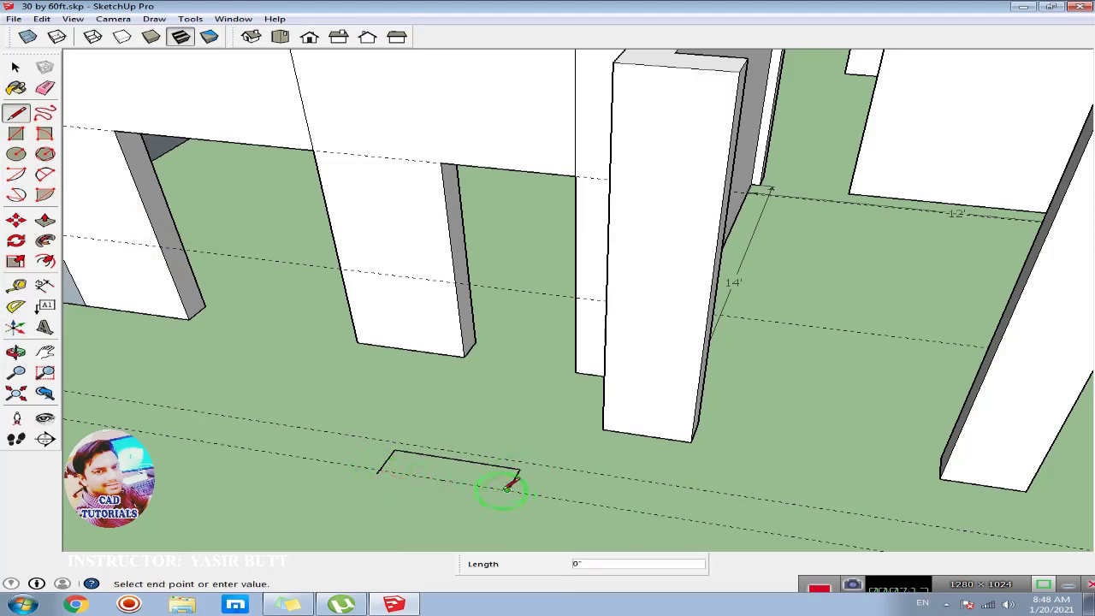
scroll(379, 469, "up", 2)
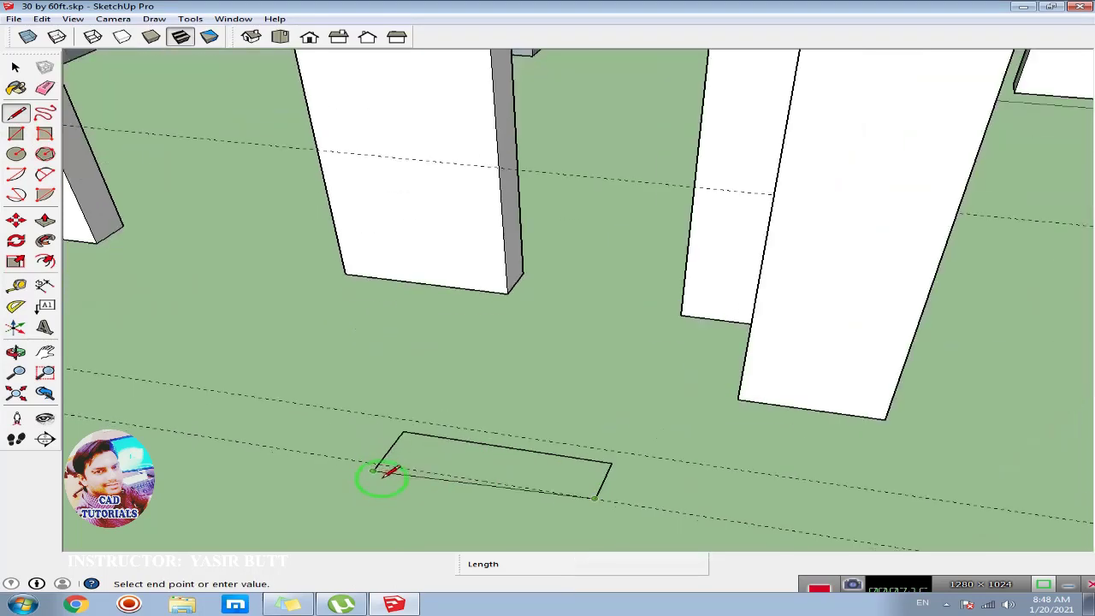
left_click(377, 469)
scroll(379, 469, "up", 1)
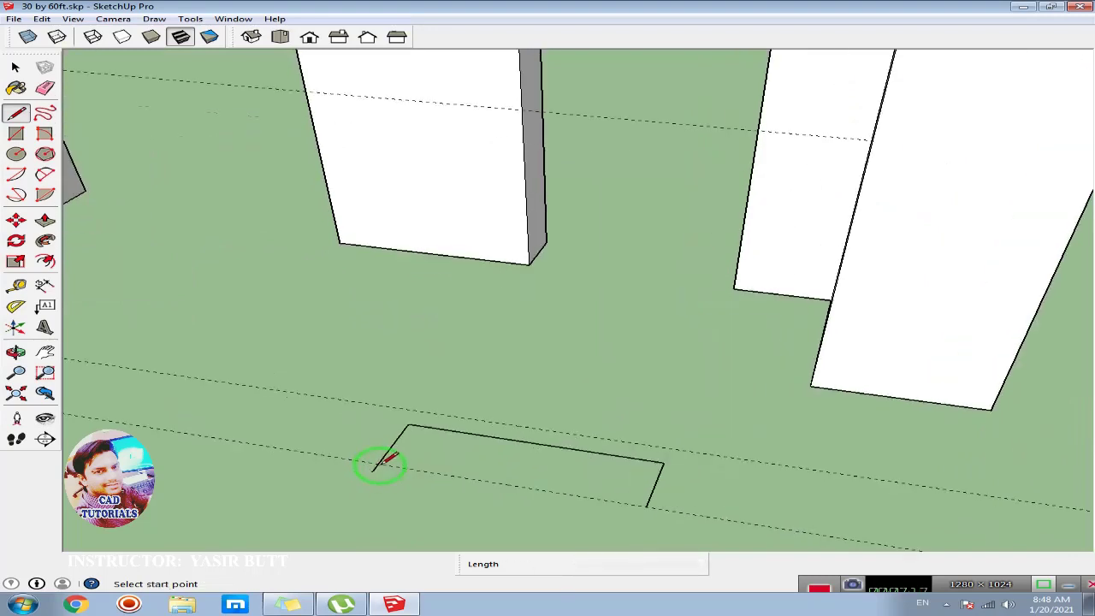
scroll(379, 469, "up", 1)
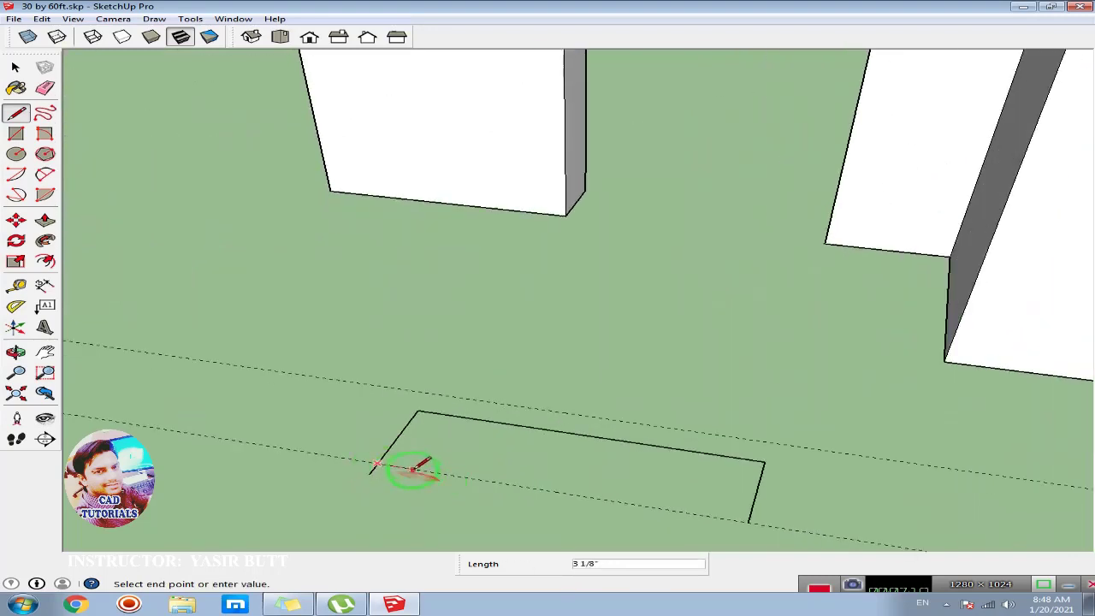
left_click(749, 521)
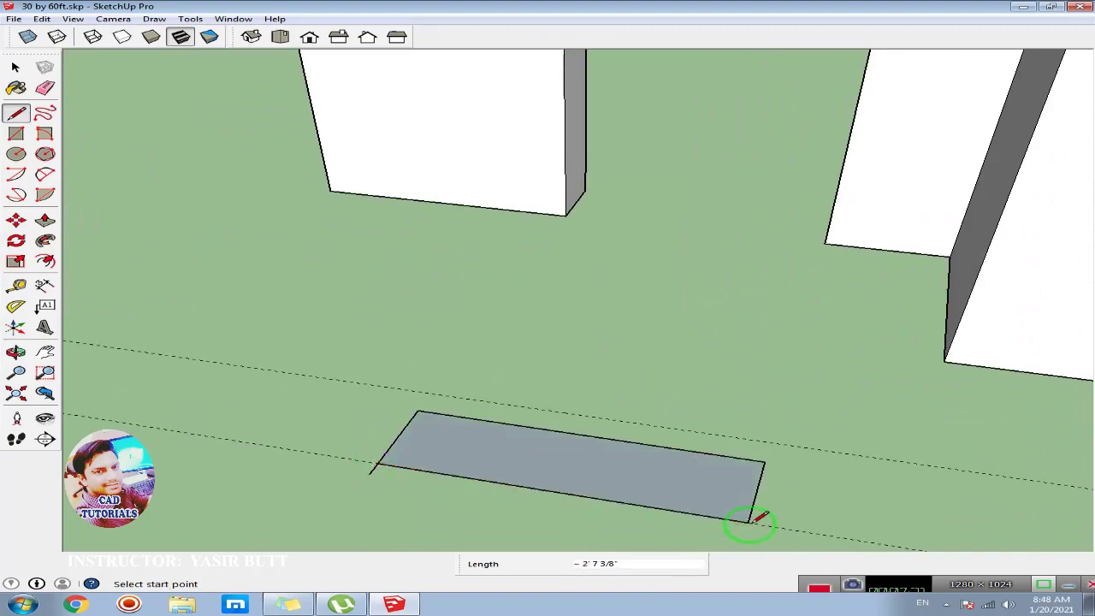
Step: Check the rectangle's 9-inch depth with the Tape Measure
key("e")
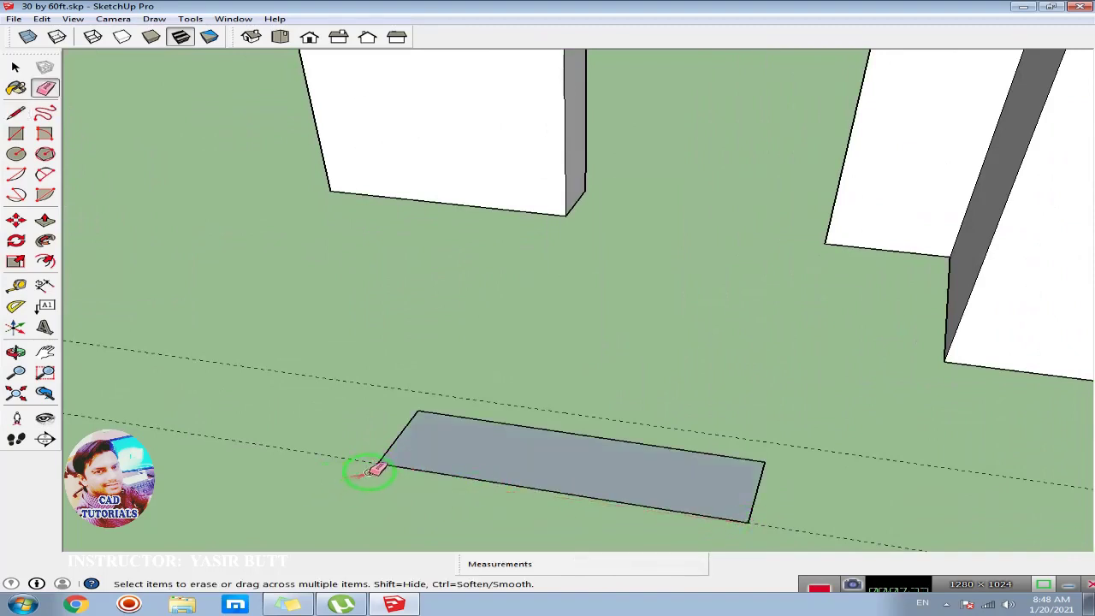
left_click(15, 285)
left_click(417, 410)
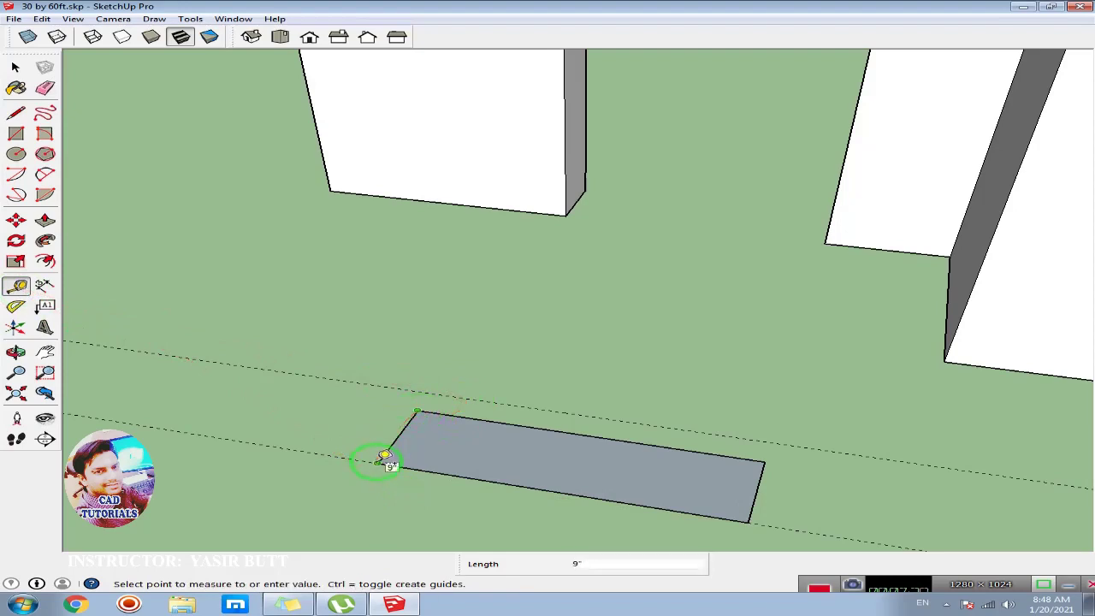
left_click(385, 458)
scroll(521, 440, "down", 2)
left_click(489, 420)
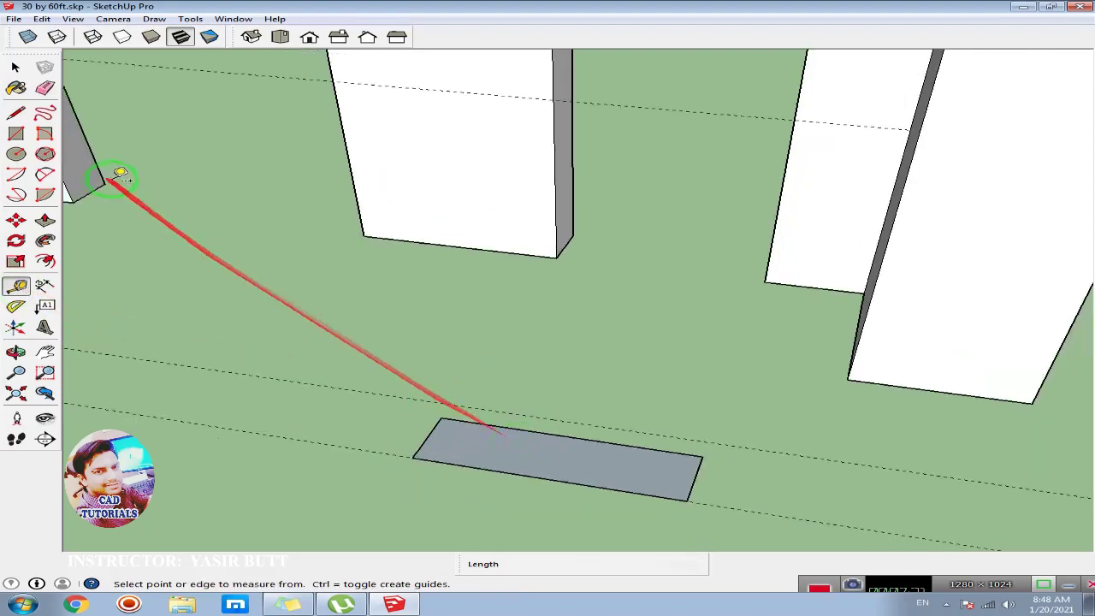
left_click(15, 67)
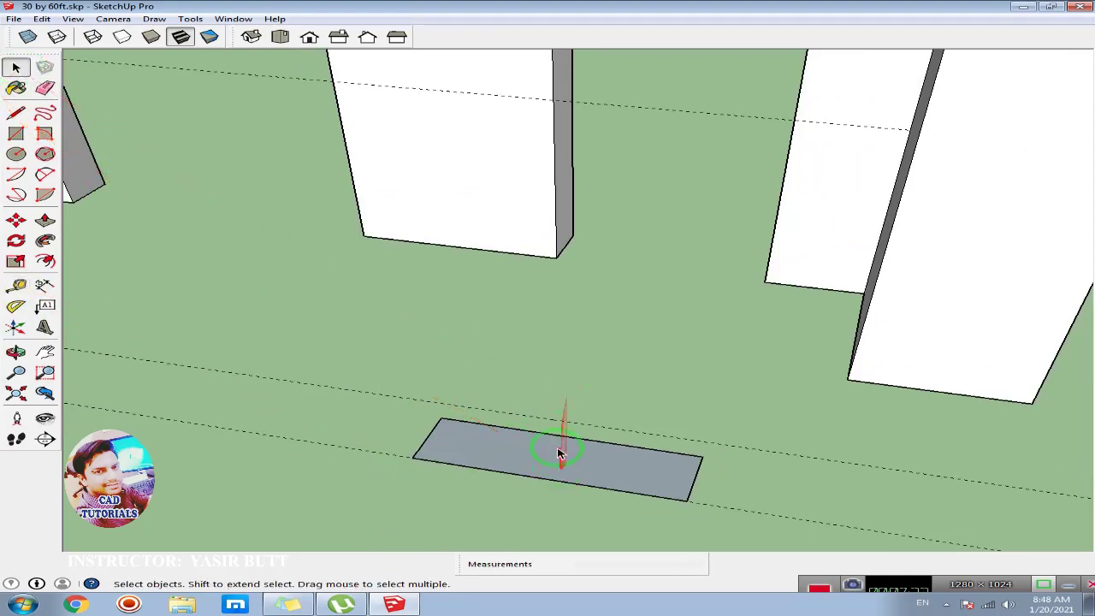
Step: Turn the rectangular ground face into a group
left_click(579, 466)
right_click(579, 466)
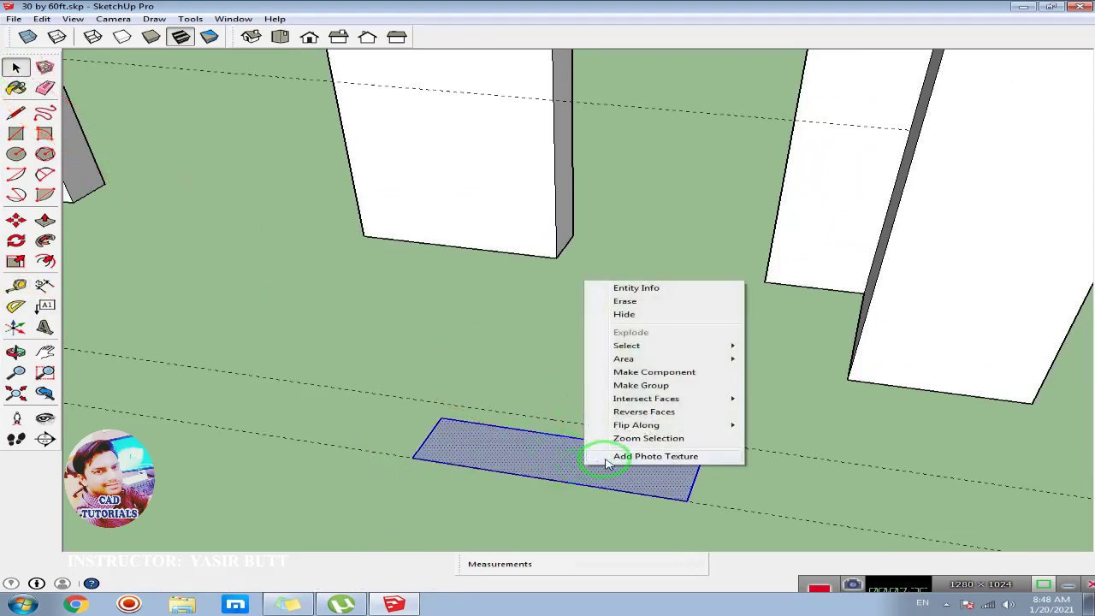
left_click(650, 387)
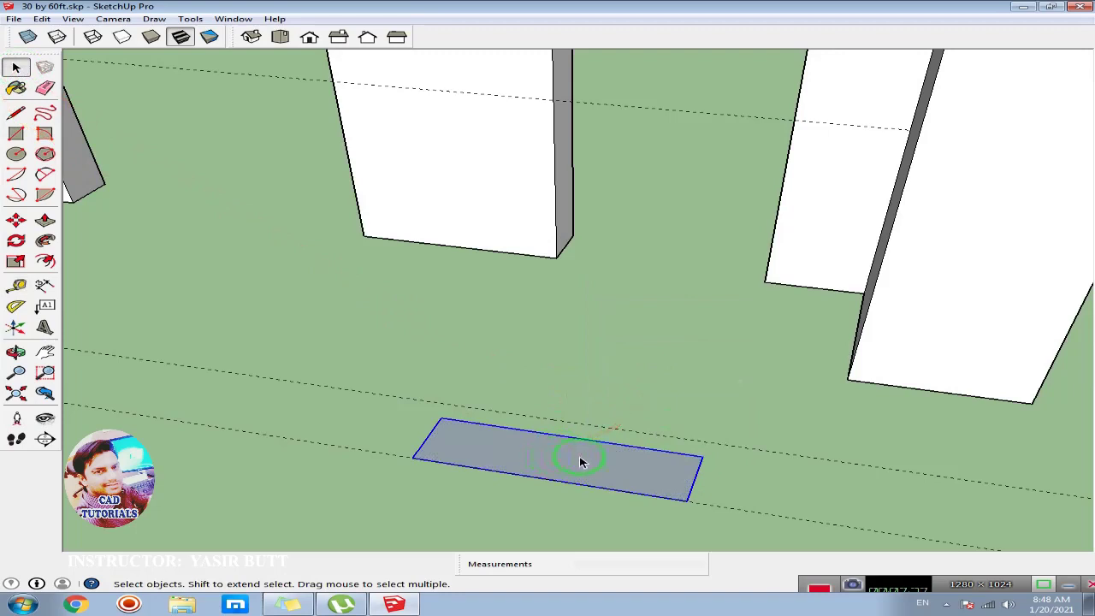
middle_click_drag(579, 462, 497, 376)
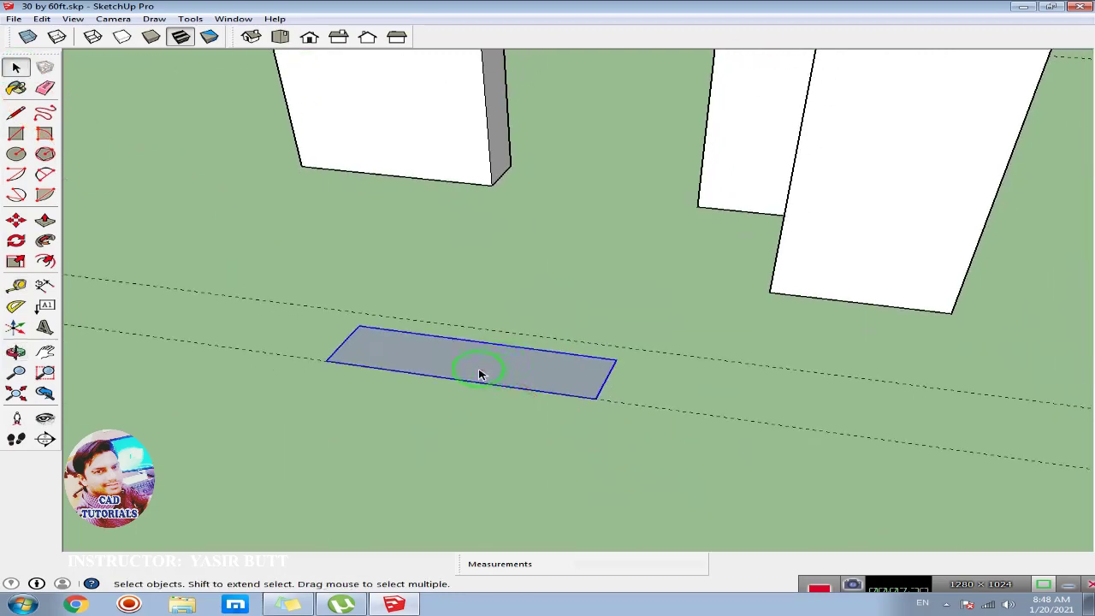
left_click(471, 373)
Step: Edit the group and push/pull its face up into a 3' tall block
double_click(465, 365)
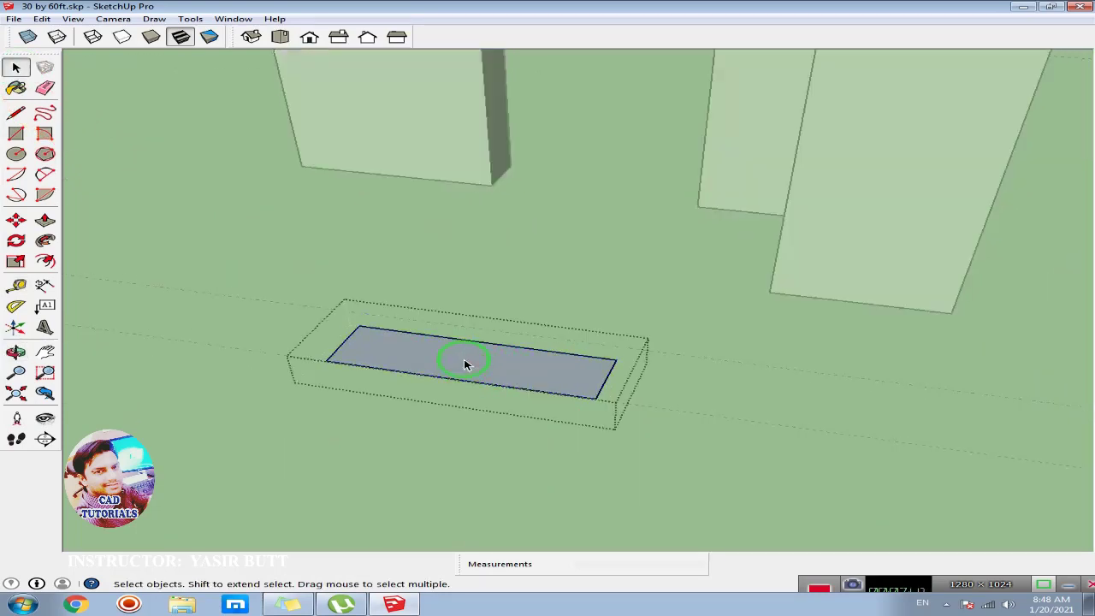
left_click(44, 220)
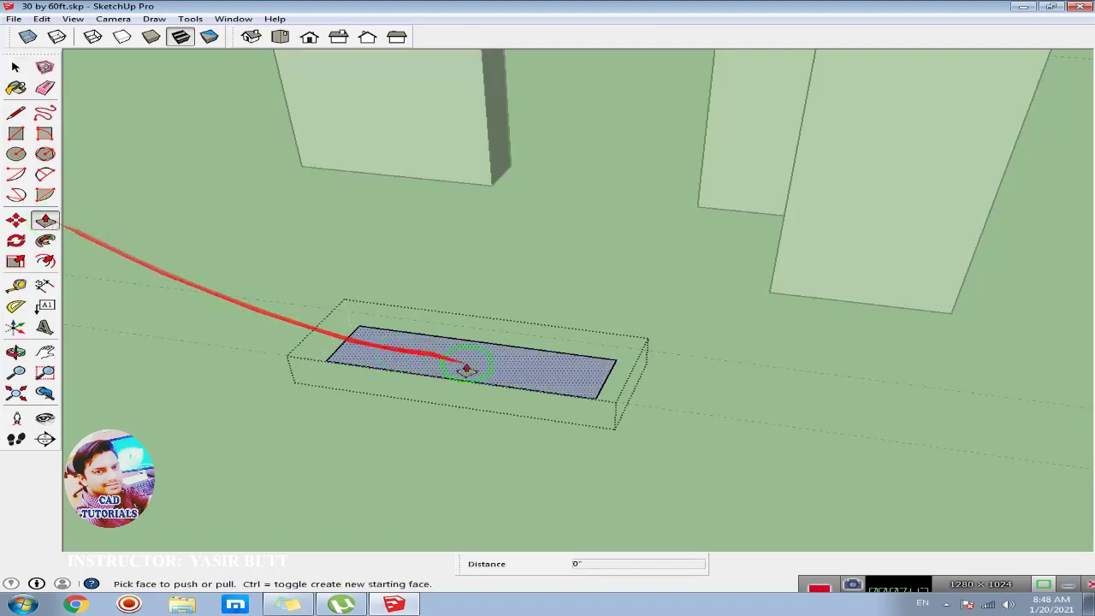
left_click(471, 364)
type("3'")
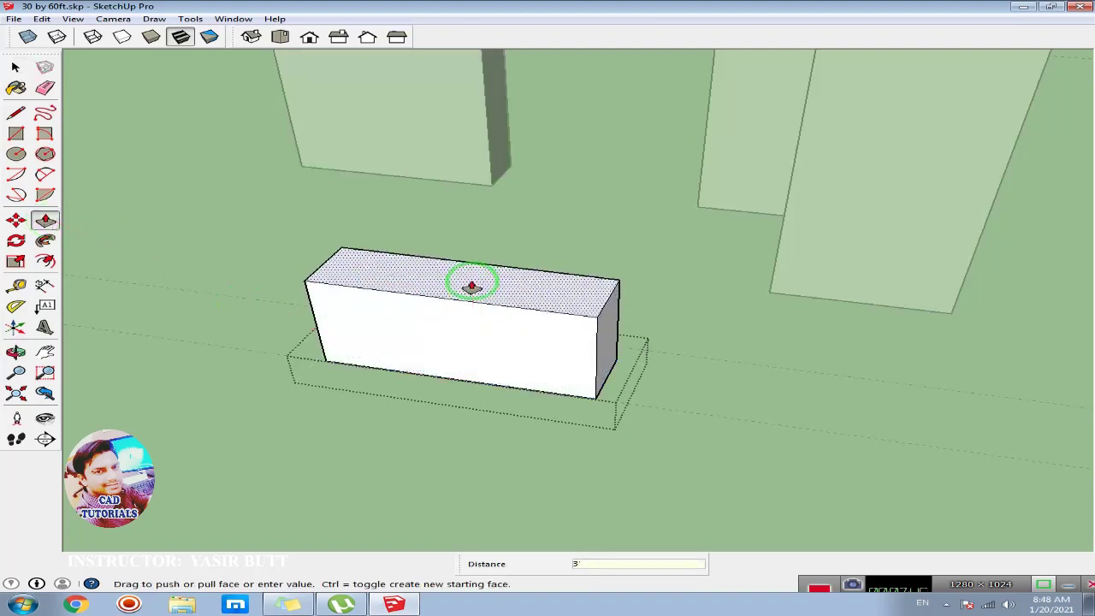
key("Return")
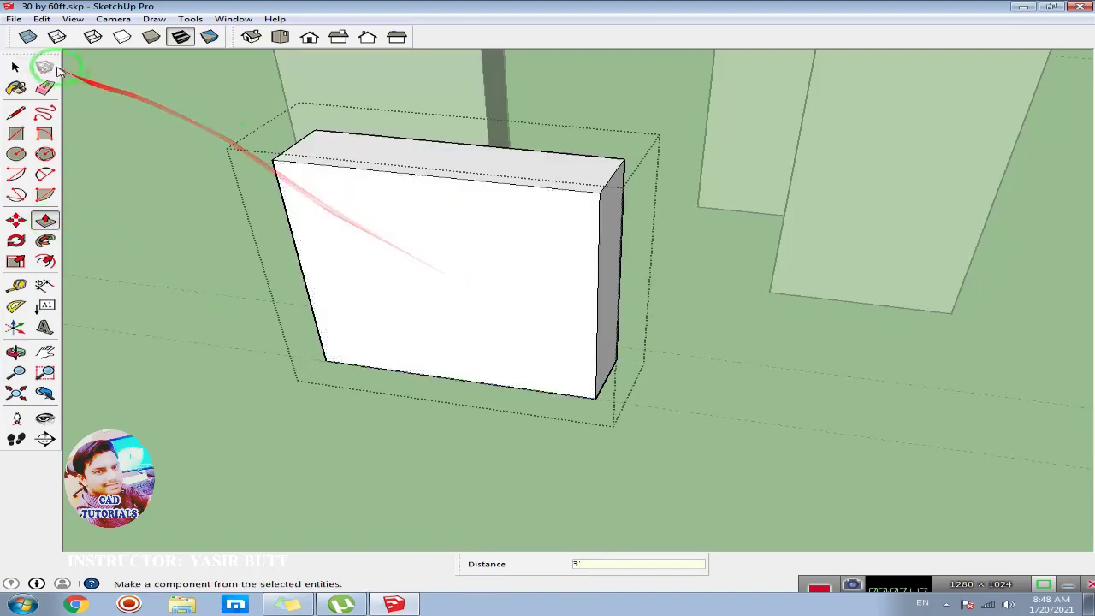
left_click(16, 68)
Step: Exit the group and move the 3' block by its bottom corner into the window opening
left_click(249, 359)
scroll(430, 357, "down", 2)
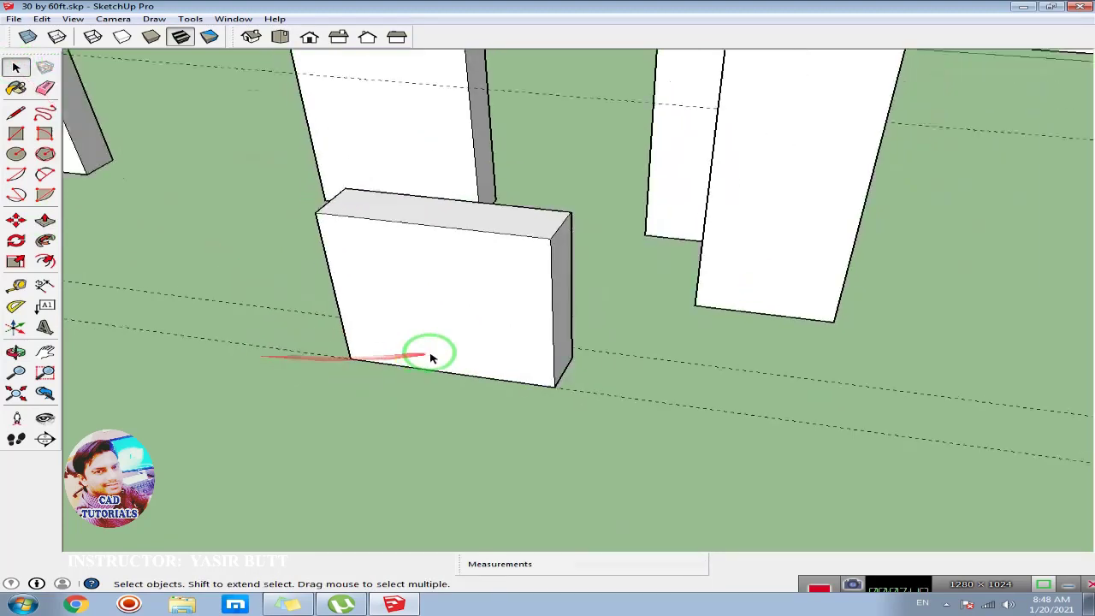
scroll(479, 346, "down", 2)
left_click(506, 278)
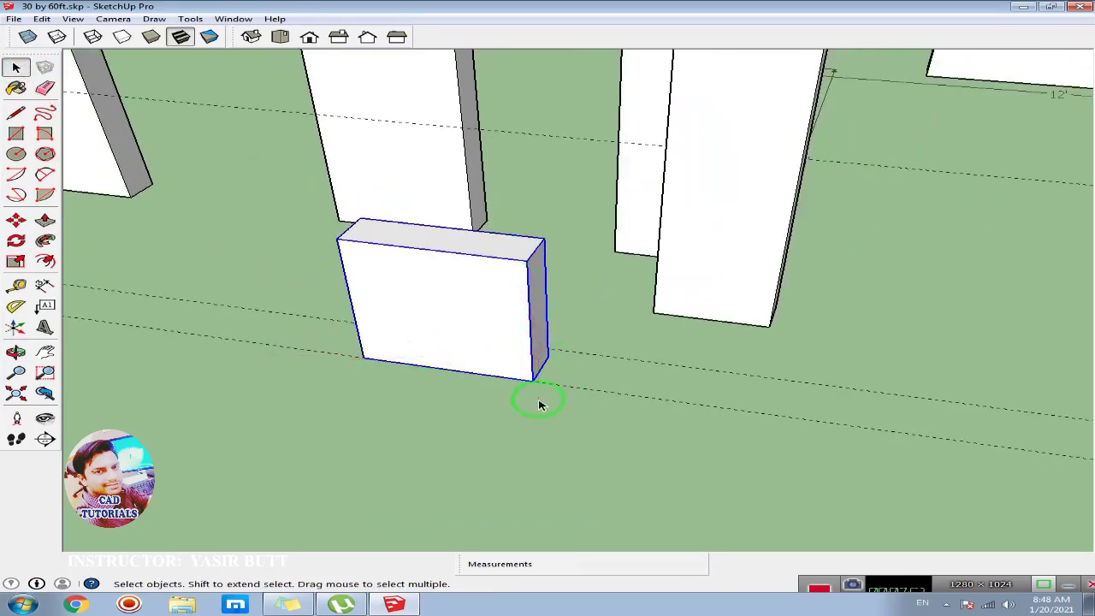
key("m")
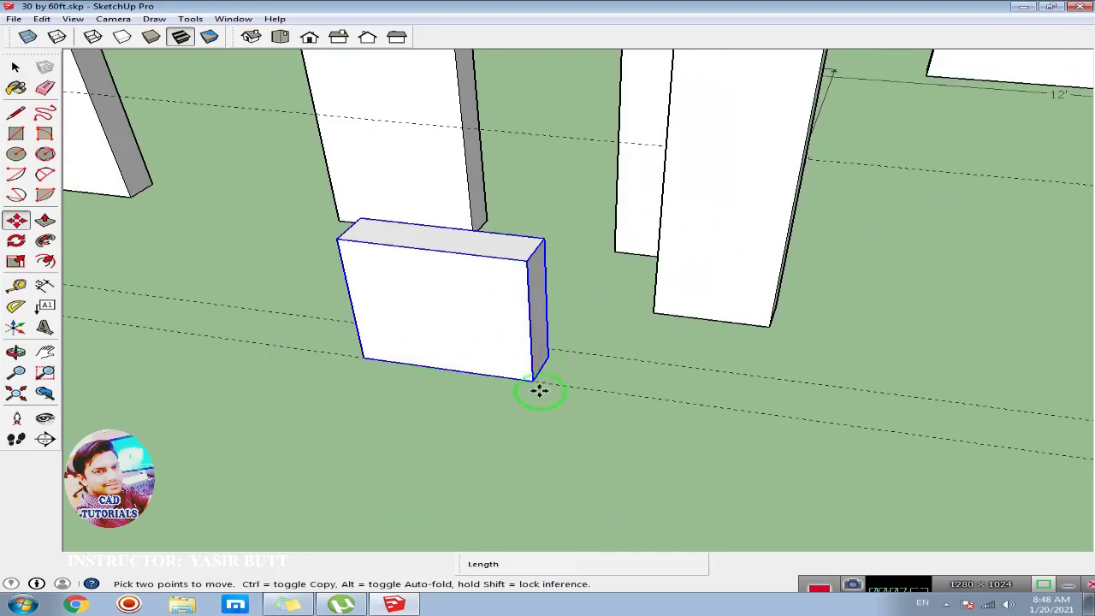
left_click(533, 380)
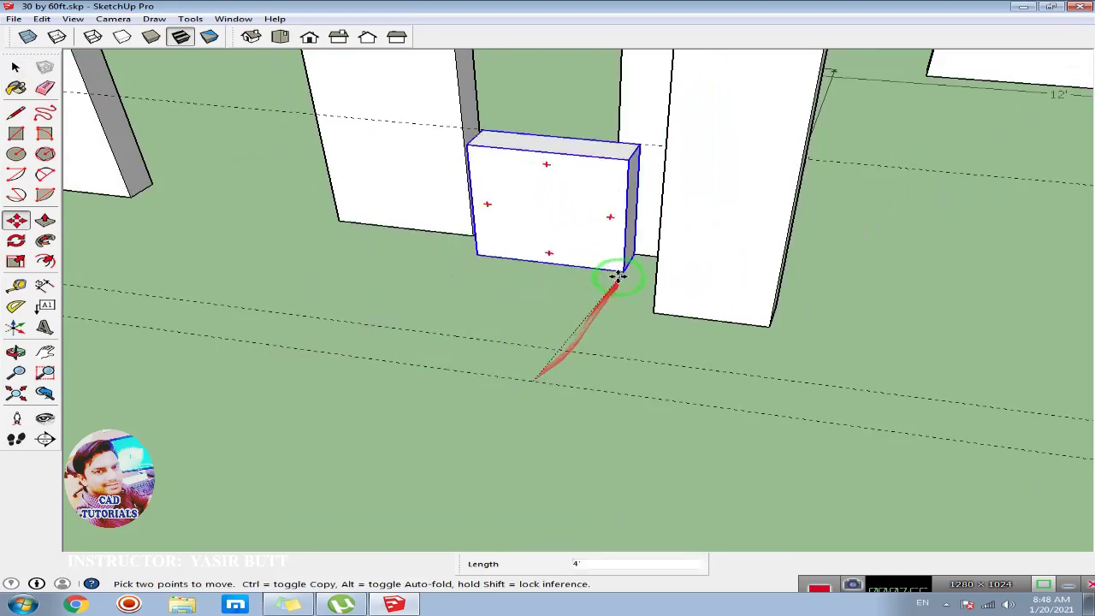
left_click(616, 250)
Step: Deselect the block and orbit to view the long window wall from above
scroll(477, 297, "down", 3)
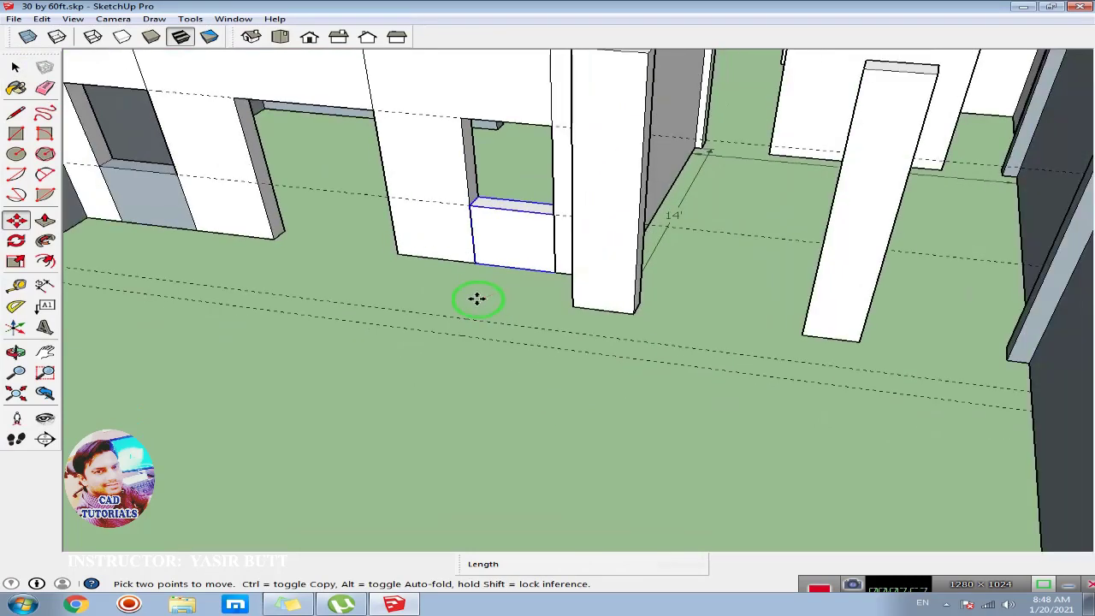
middle_click_drag(489, 247, 533, 331, "shift")
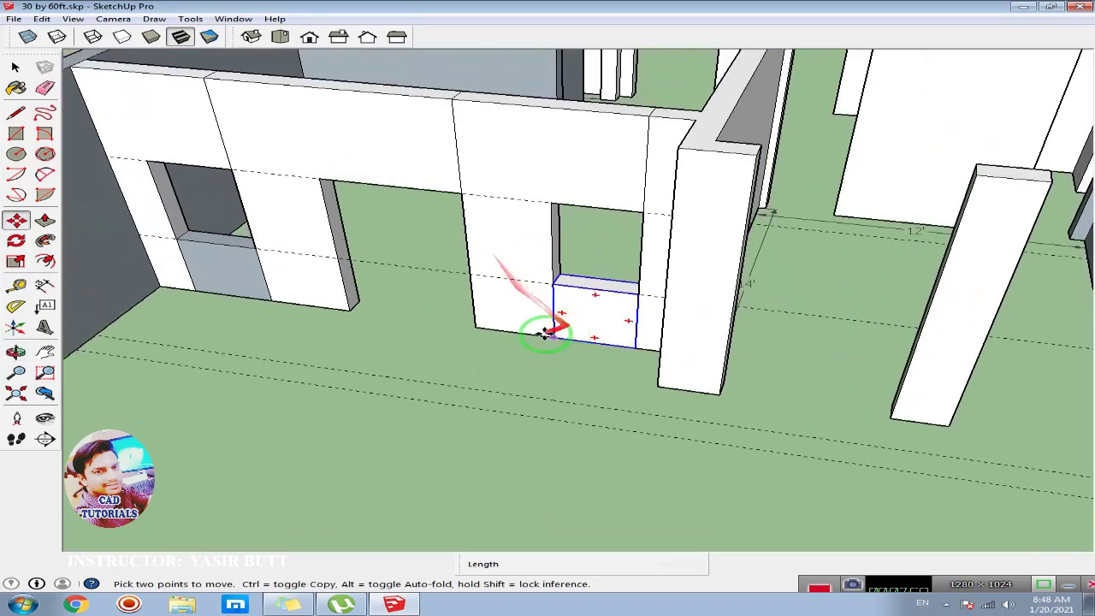
key("space")
left_click(438, 345)
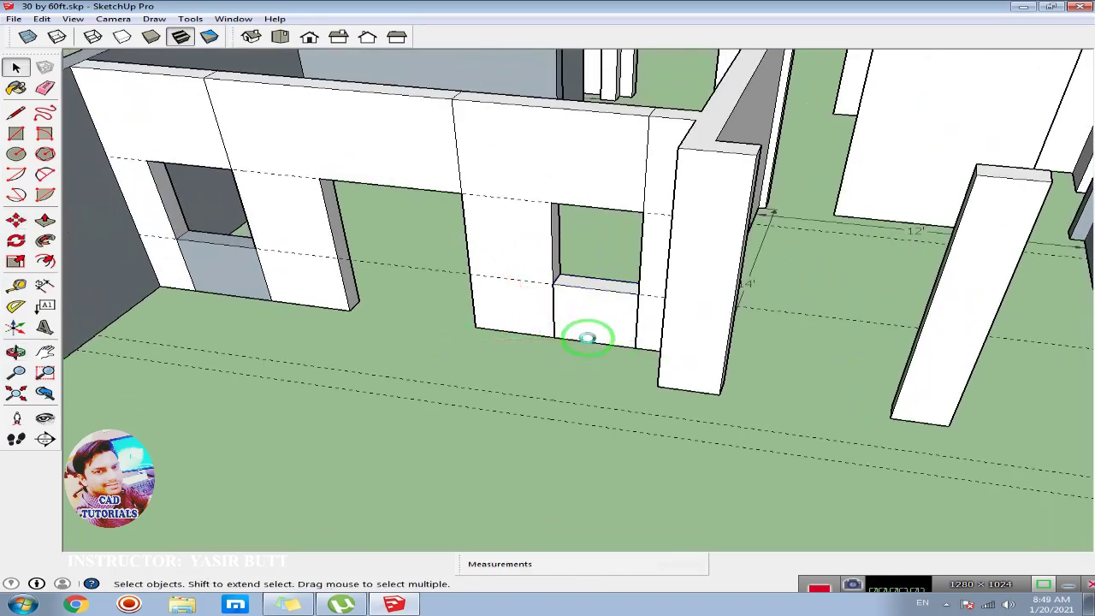
scroll(587, 341, "up", 3)
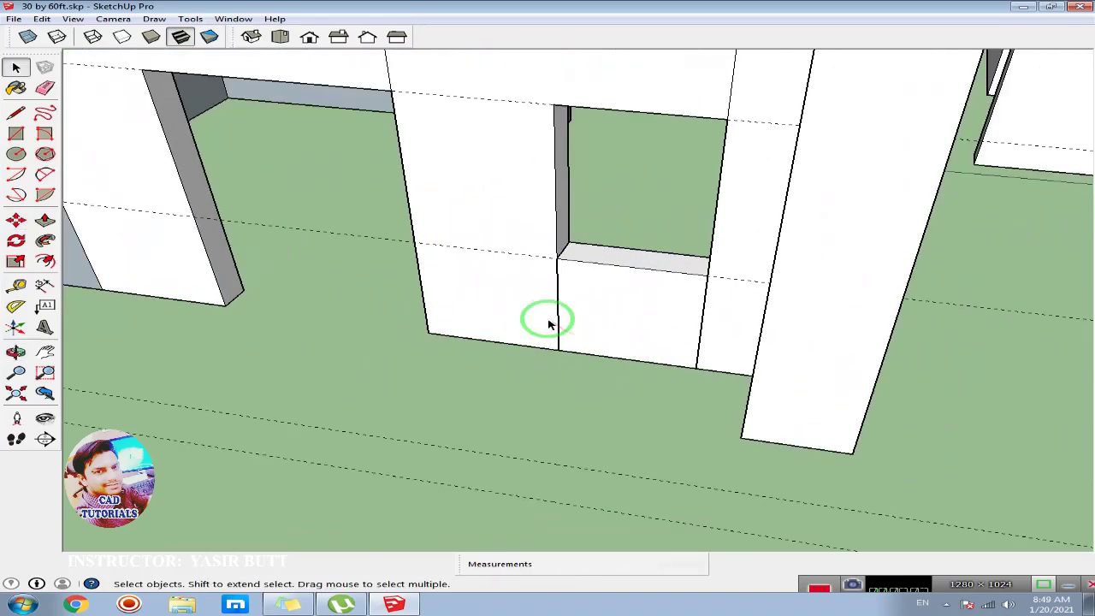
scroll(575, 308, "down", 1)
scroll(445, 252, "down", 1)
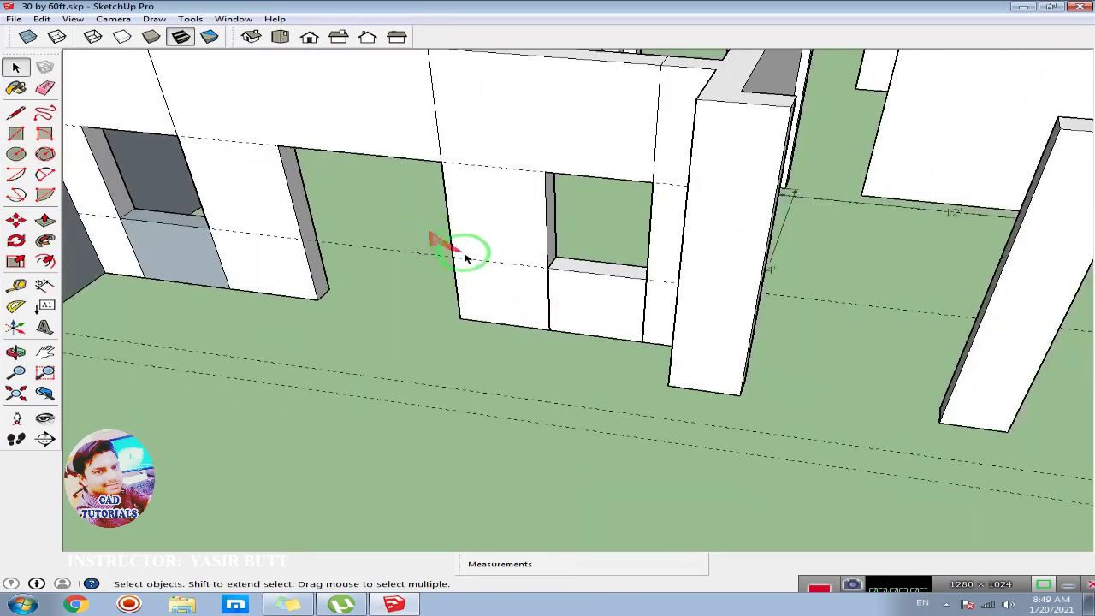
mouse_move(464, 254)
middle_mouse_down()
mouse_move(528, 313)
mouse_move(210, 128)
middle_mouse_up()
Step: Erase the vertical and top seam lines across the long window wall
left_click(44, 88)
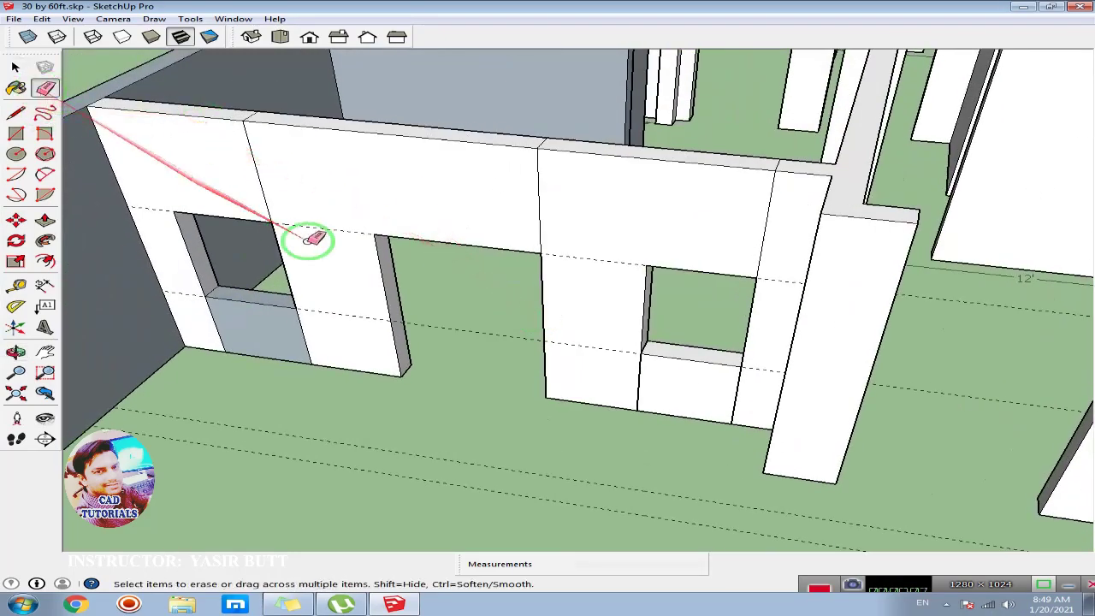
left_click(264, 185)
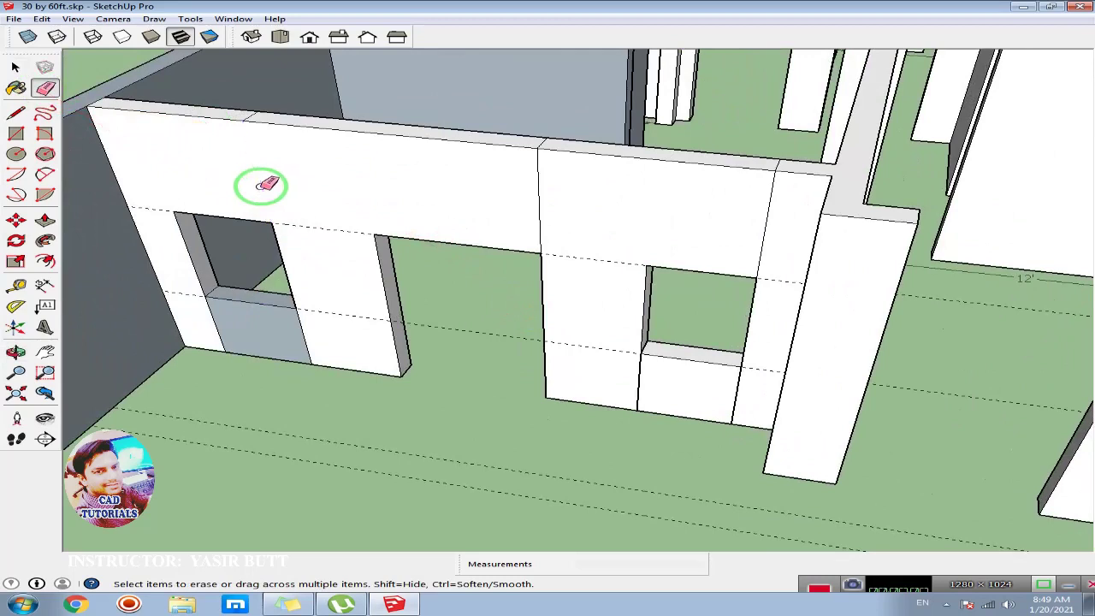
left_click_drag(249, 115, 550, 139)
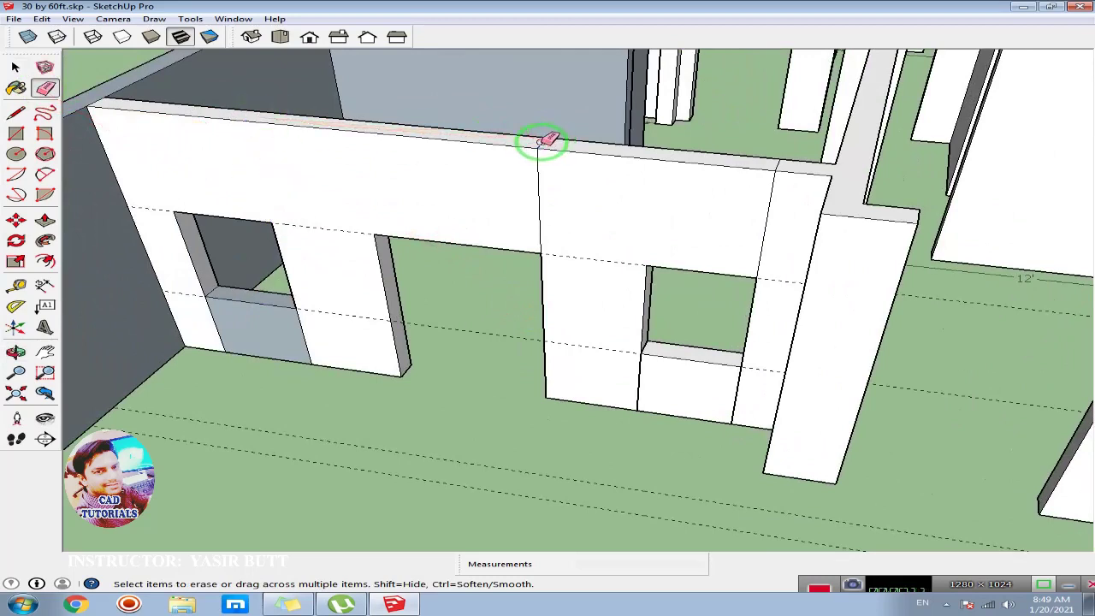
mouse_move(538, 183)
left_mouse_down()
mouse_move(781, 165)
mouse_move(773, 181)
left_mouse_up()
mouse_move(767, 245)
left_mouse_down()
mouse_move(691, 362)
mouse_move(342, 328)
left_mouse_up()
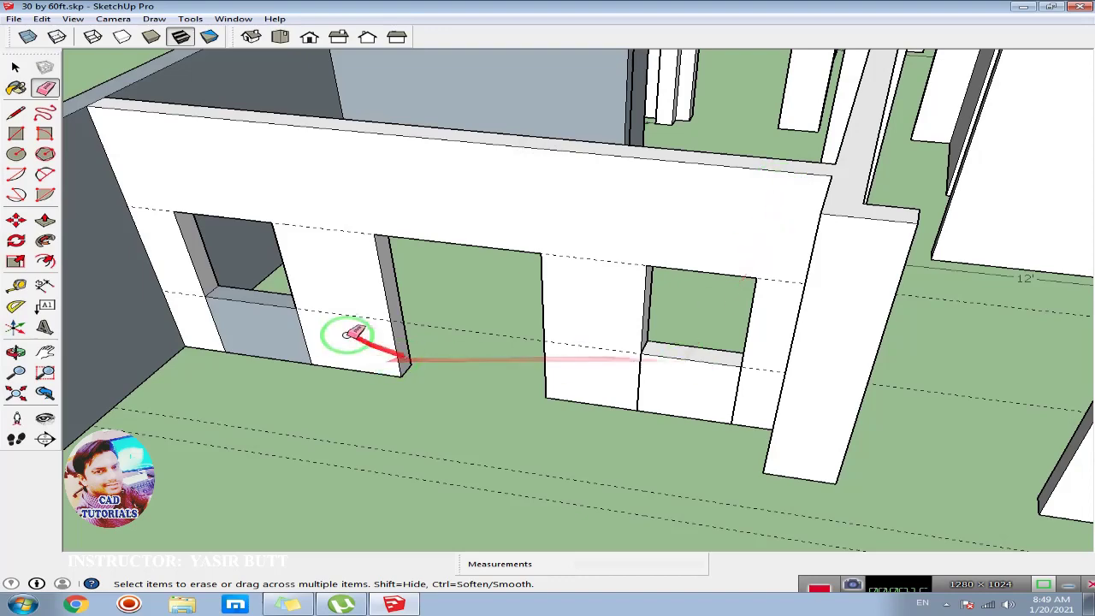
left_click_drag(141, 198, 764, 282)
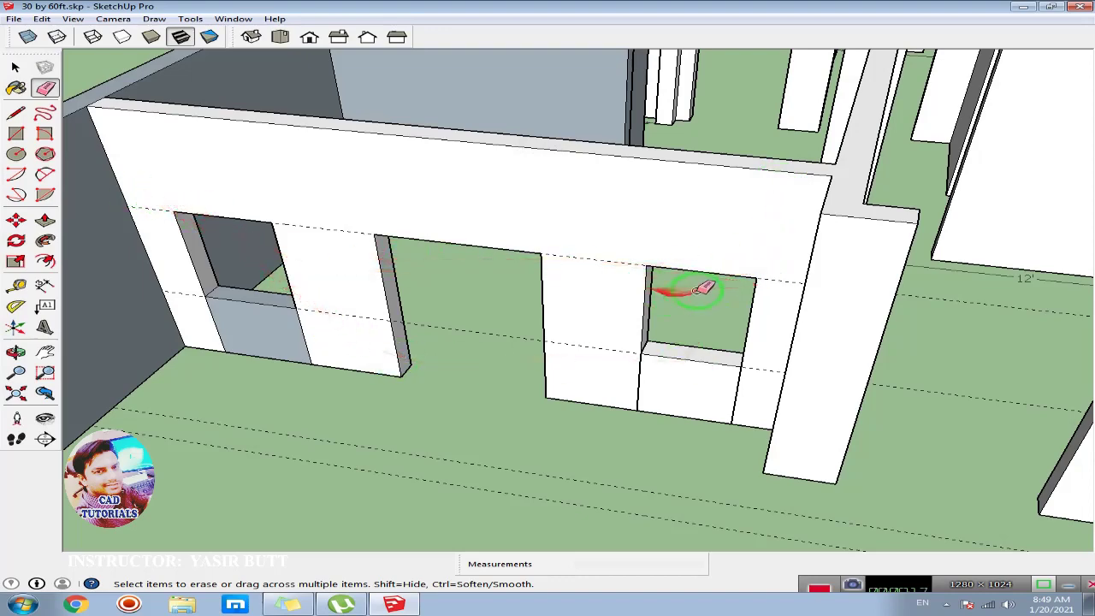
Step: Orbit around to the interior doorway area
mouse_move(691, 291)
middle_mouse_down()
mouse_move(505, 282)
mouse_move(674, 334)
mouse_move(556, 322)
middle_mouse_up()
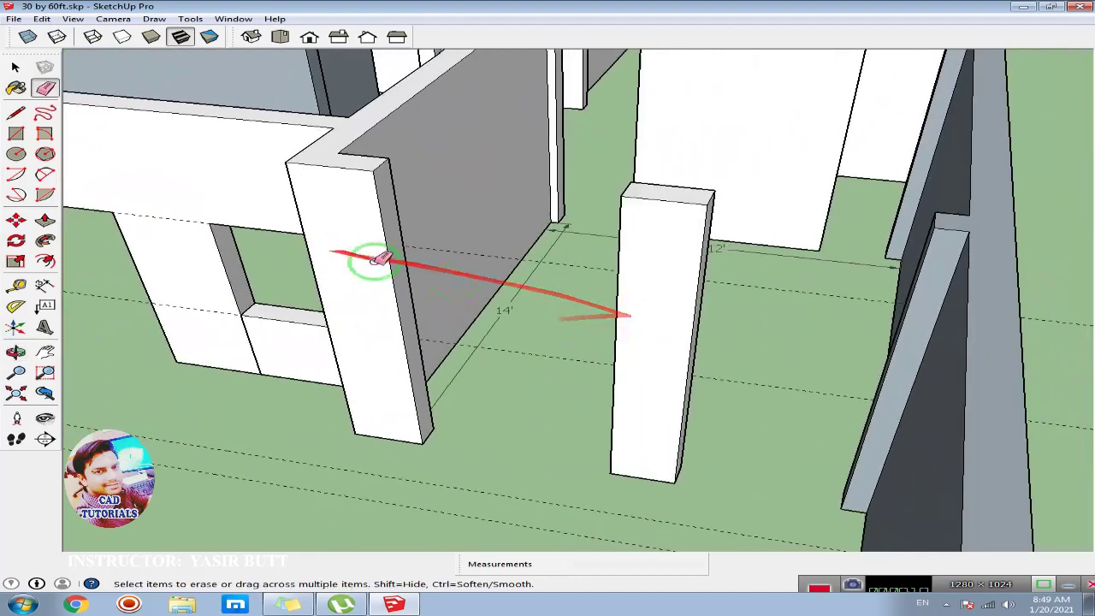
scroll(578, 316, "down", 2)
mouse_move(723, 364)
left_mouse_down()
mouse_move(728, 411)
mouse_move(582, 296)
left_mouse_up()
scroll(551, 330, "up", 2)
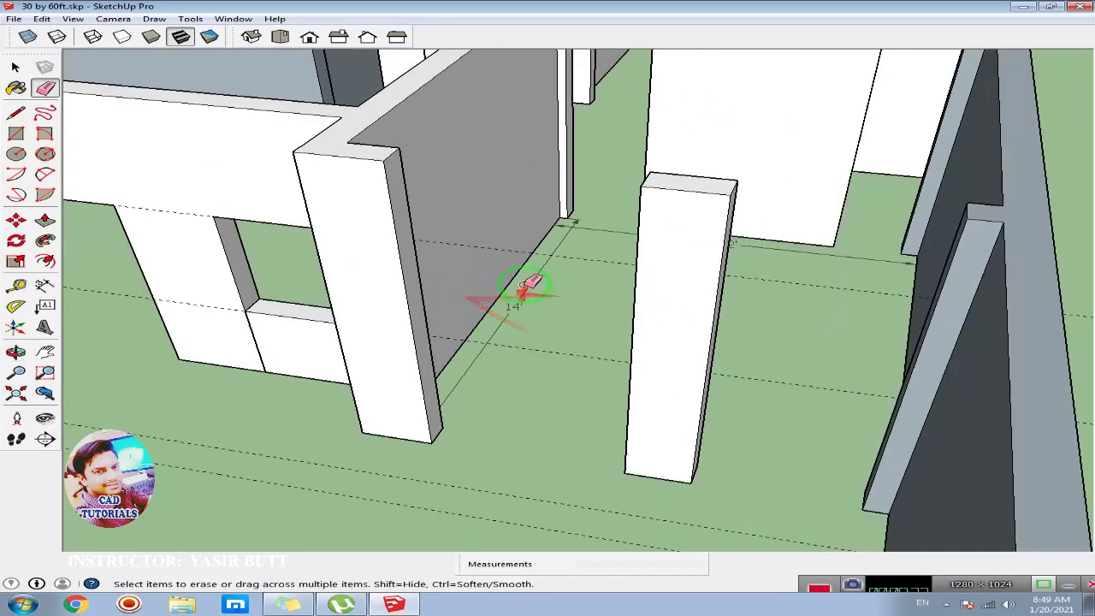
Step: Draw a thin rectangle between the columns and raise it 3' as the sill infill
left_click(17, 132)
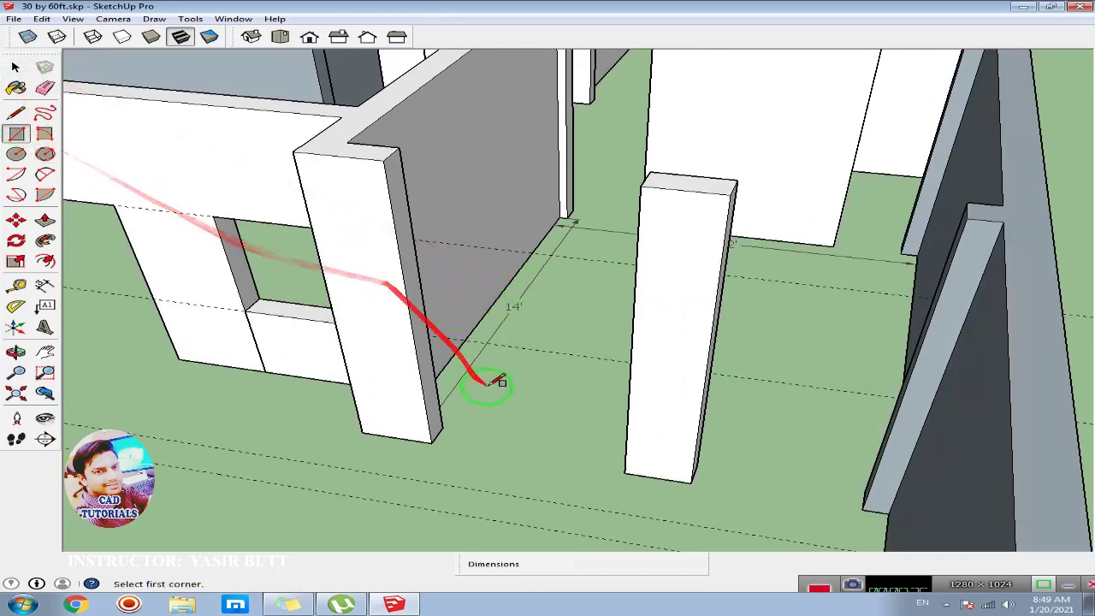
left_click(433, 440)
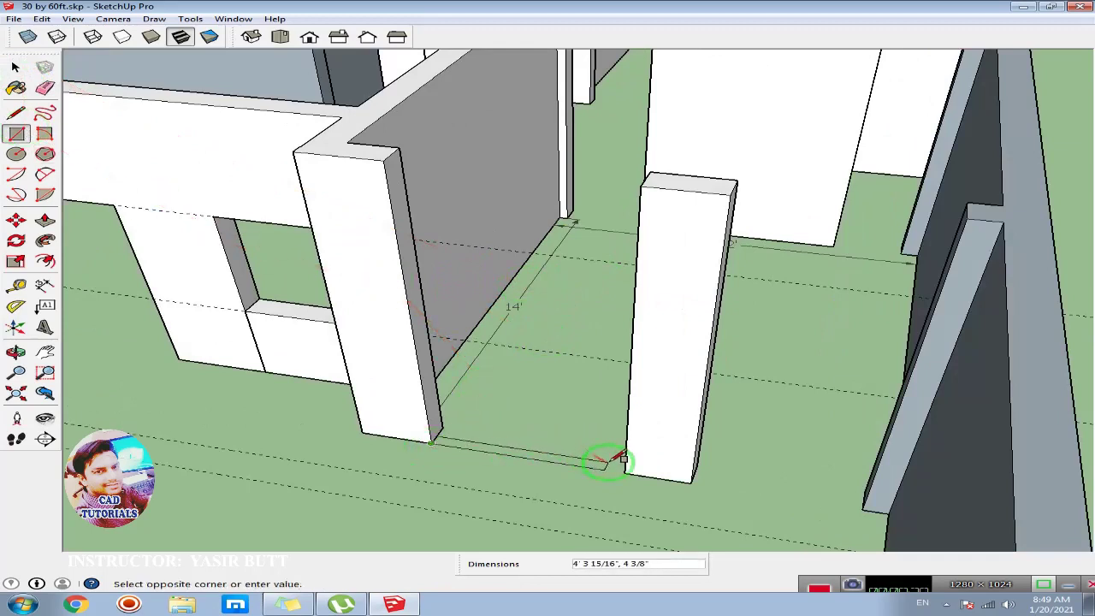
key("Escape")
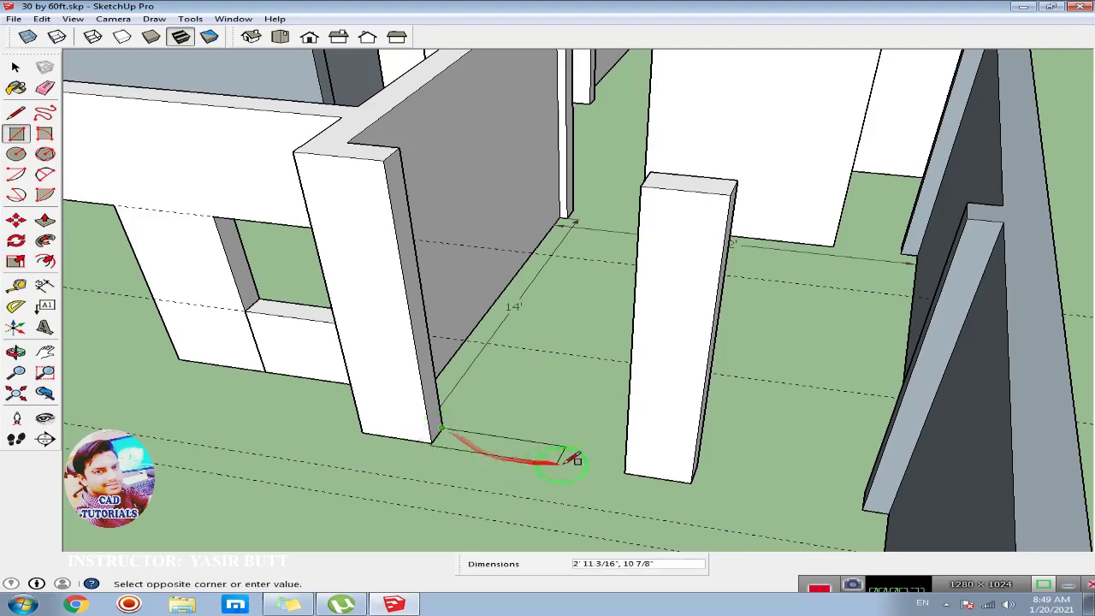
left_click(635, 469)
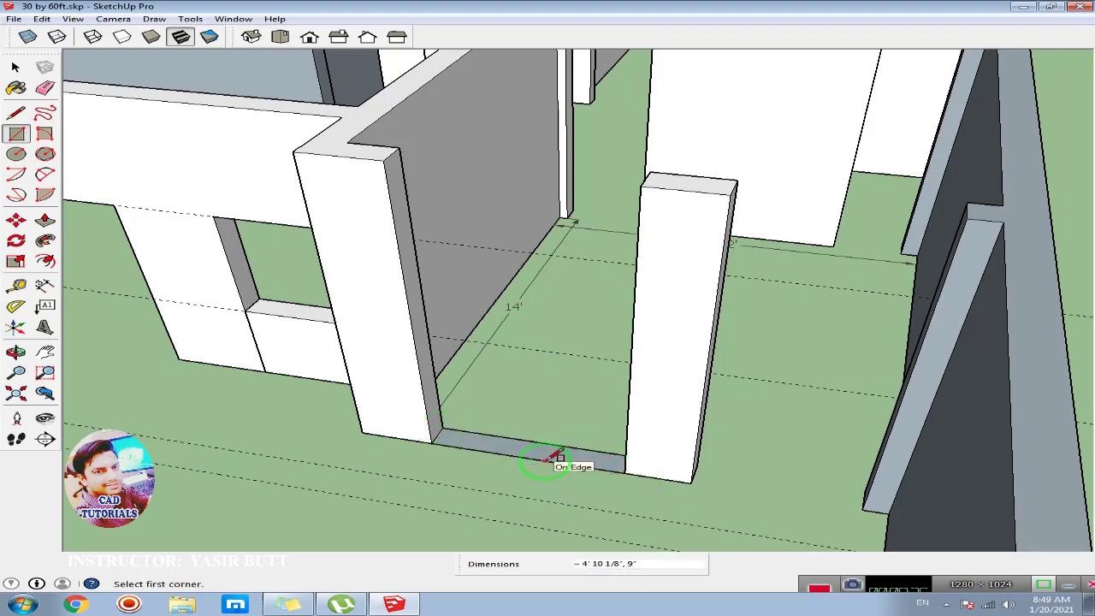
left_click(16, 68)
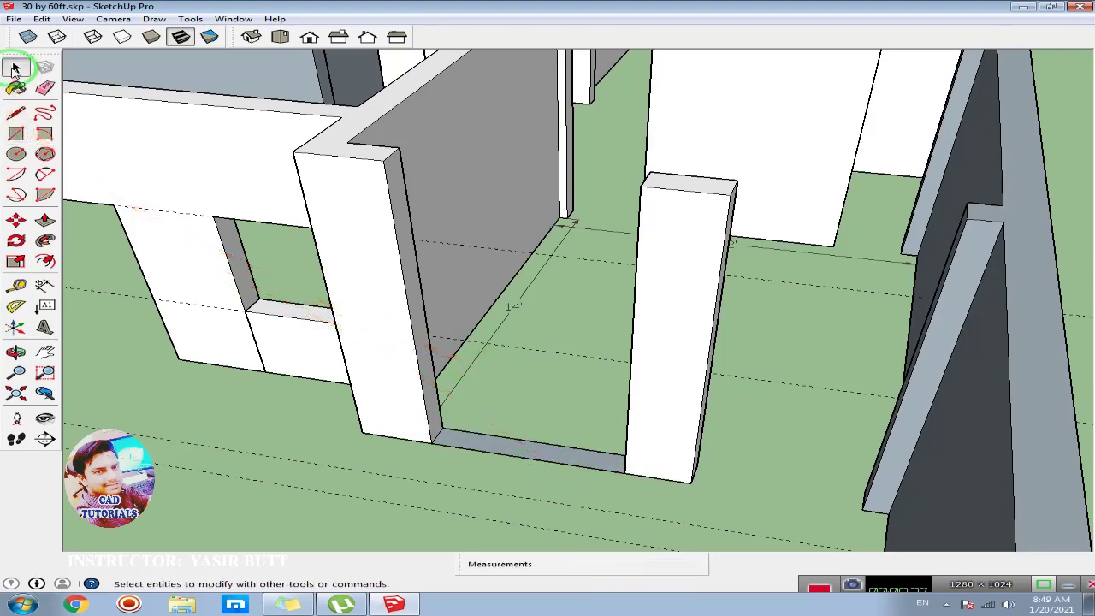
key("p")
left_click(520, 447)
type("3'")
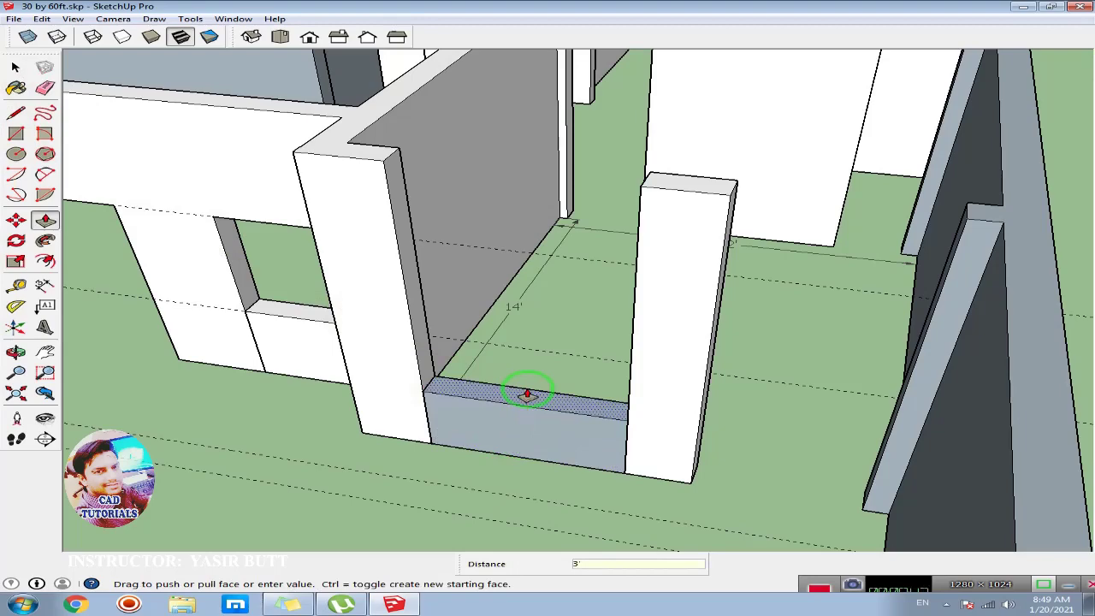
key("Return")
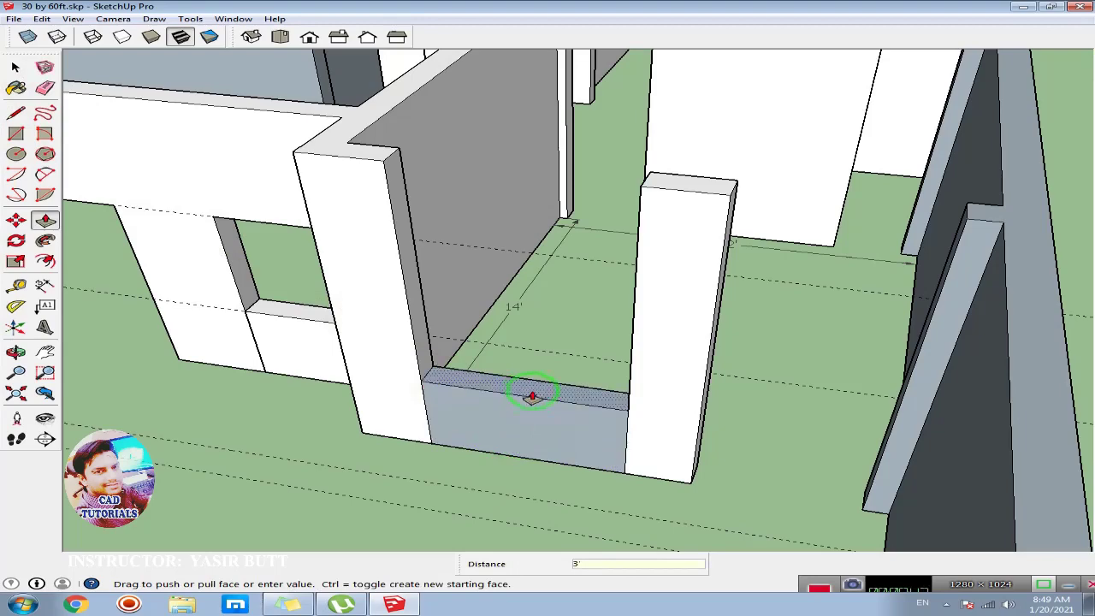
Step: Orbit to inspect the new 3' infill at eye level and from inside
scroll(523, 415, "down", 4)
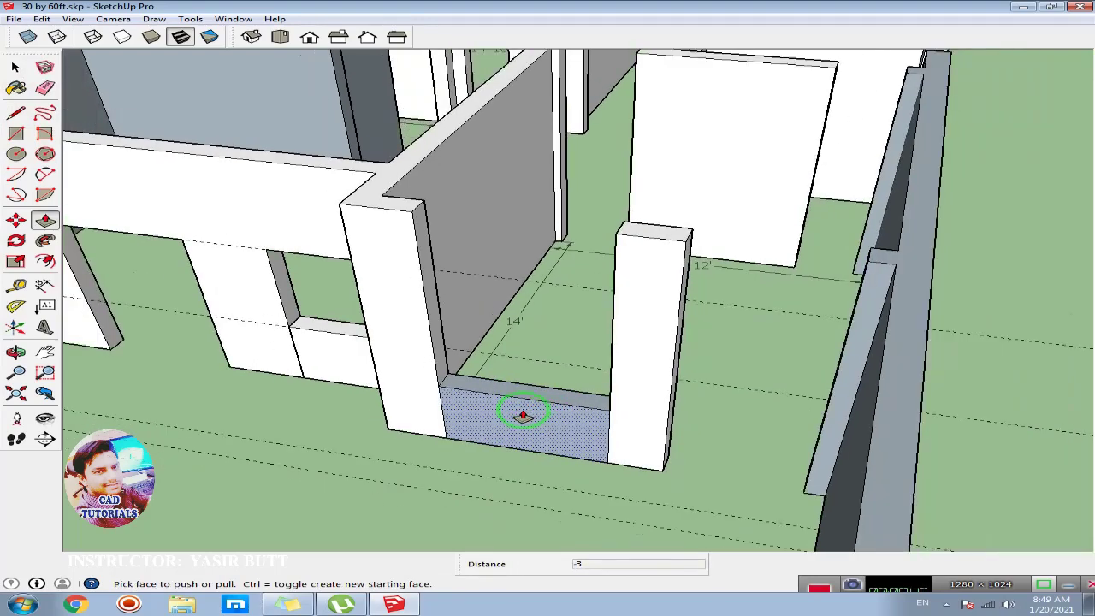
mouse_move(523, 415)
middle_mouse_down()
mouse_move(636, 283)
mouse_move(563, 377)
middle_mouse_up()
scroll(619, 316, "up", 3)
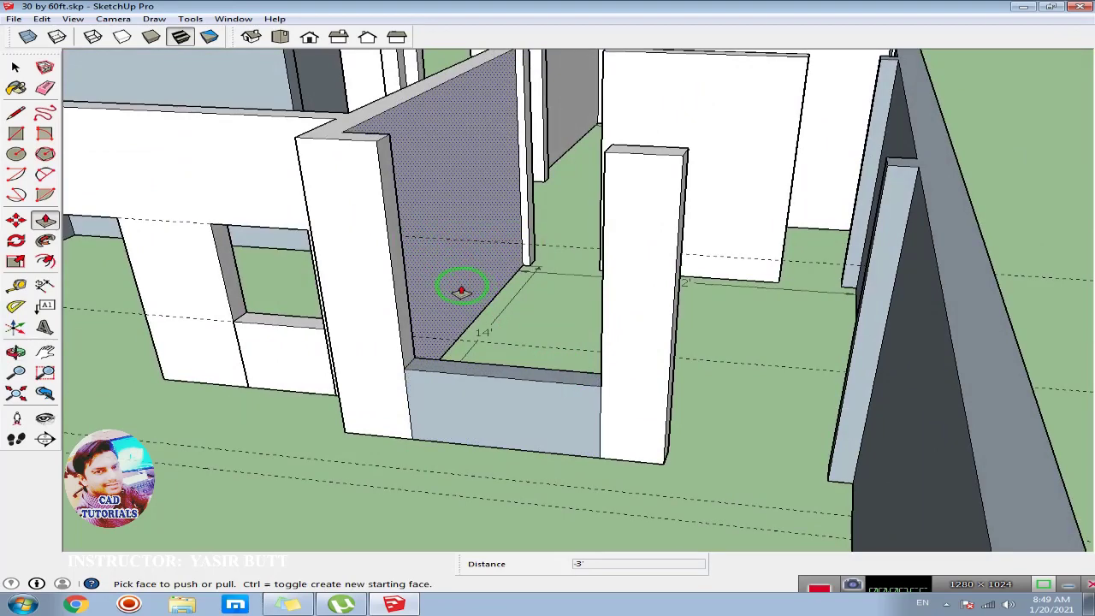
scroll(450, 250, "up", 2)
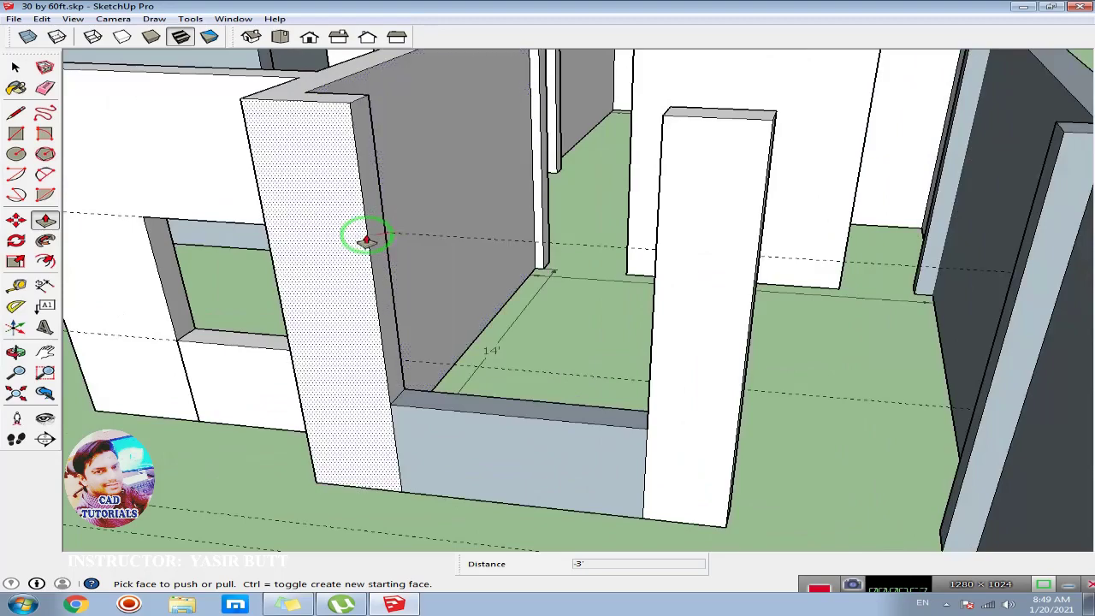
scroll(366, 272, "down", 1)
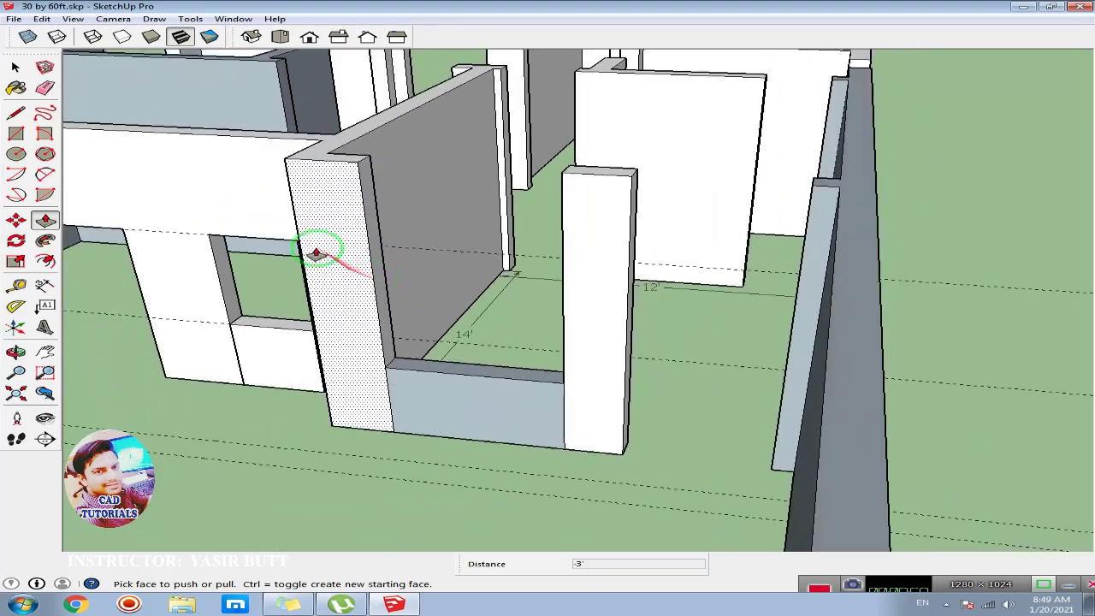
scroll(320, 261, "down", 1)
middle_click_drag(366, 282, 633, 178)
scroll(542, 240, "up", 2)
scroll(542, 243, "up", 2)
scroll(542, 245, "up", 2)
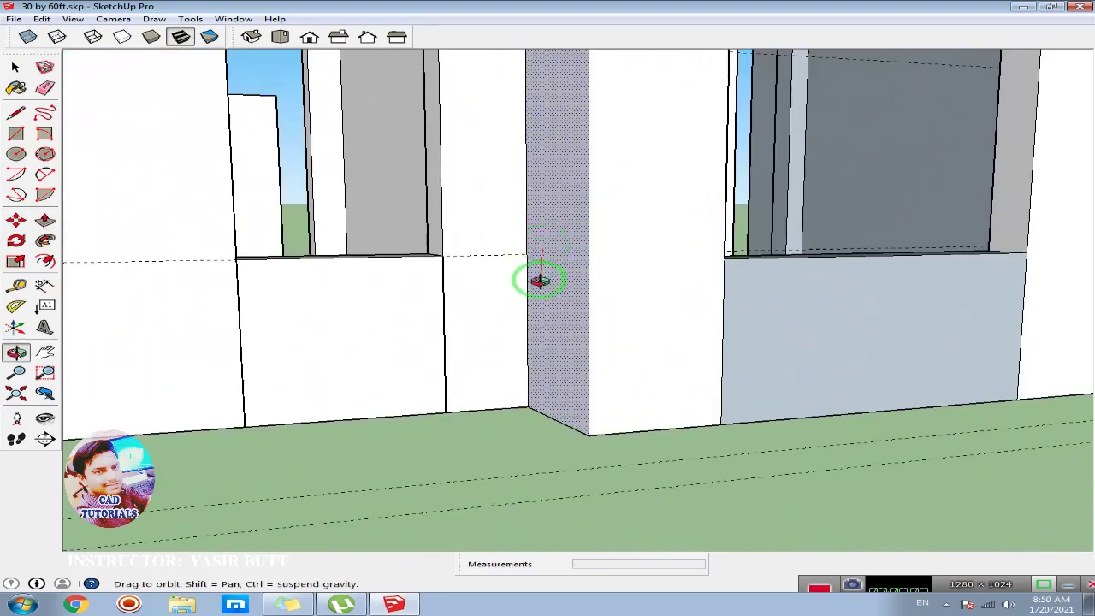
mouse_move(536, 279)
middle_mouse_down()
mouse_move(535, 219)
mouse_move(452, 286)
mouse_move(350, 281)
middle_mouse_up()
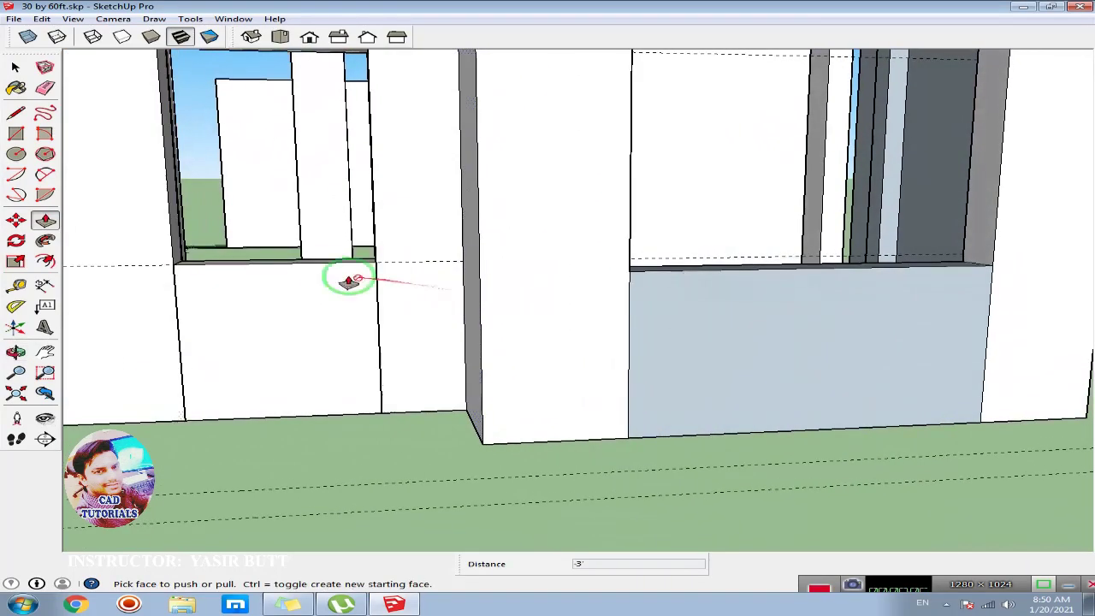
scroll(650, 303, "down", 2)
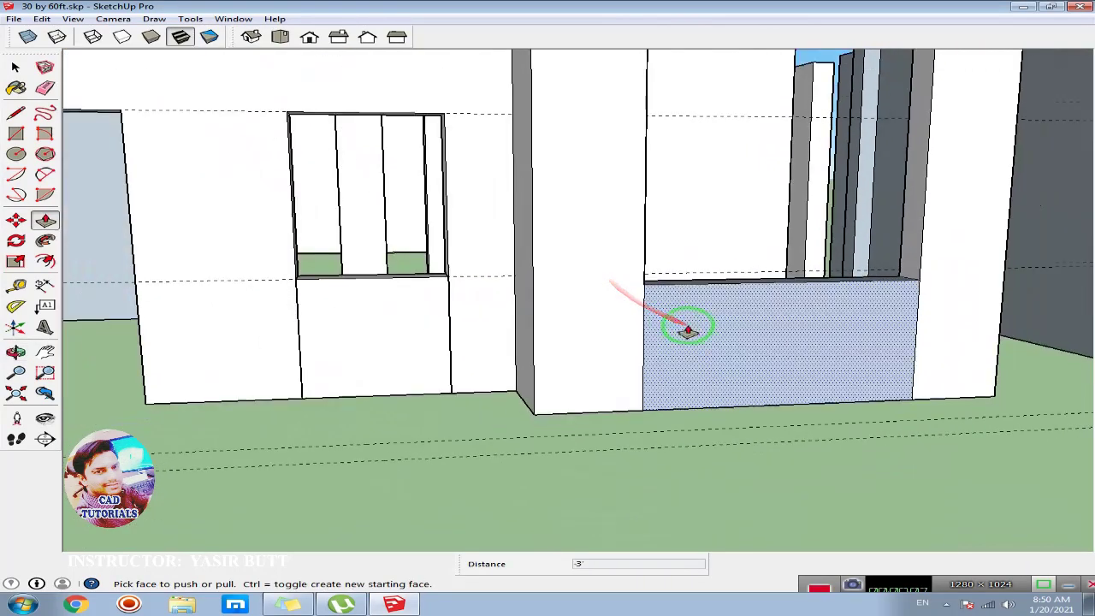
scroll(727, 332, "up", 1)
mouse_move(747, 335)
middle_mouse_down()
mouse_move(510, 405)
mouse_move(680, 407)
mouse_move(589, 419)
middle_mouse_up()
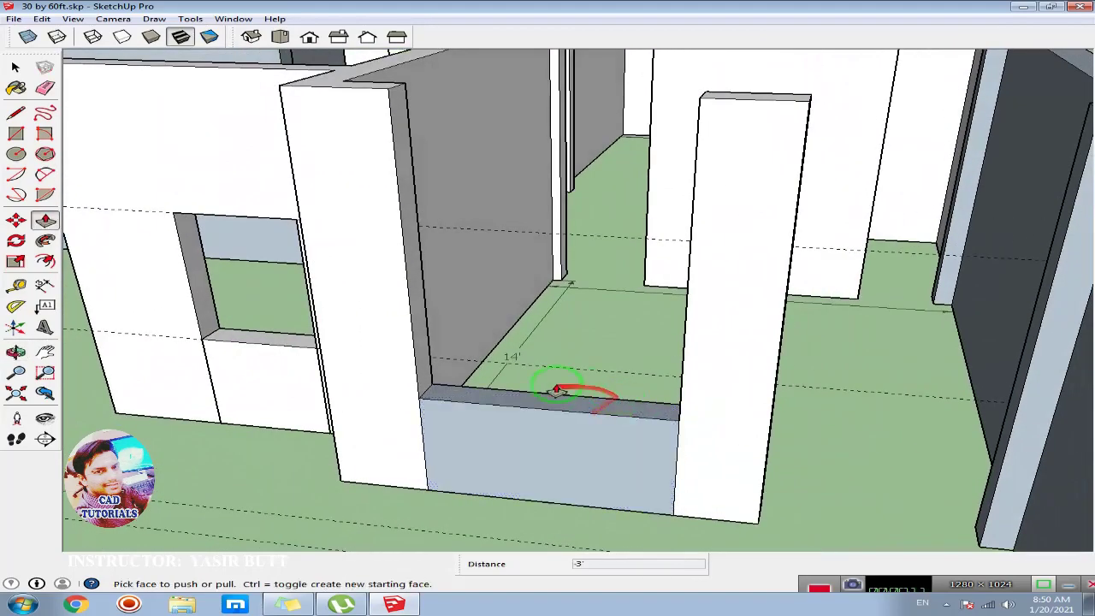
Step: Measure the 3' sill height and delete all existing guides
left_click(15, 285)
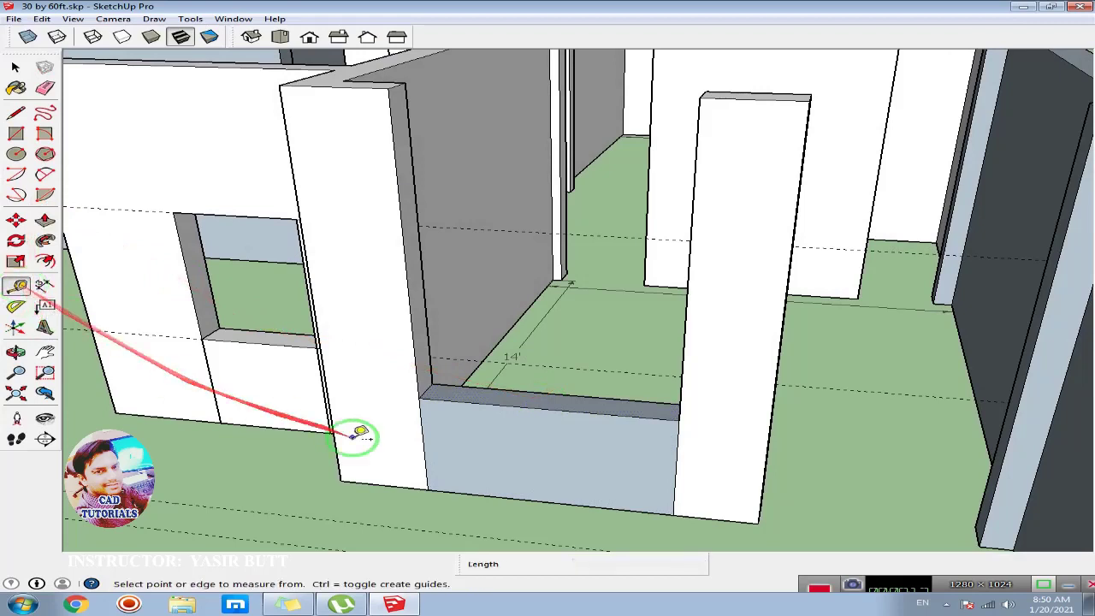
left_click(427, 488)
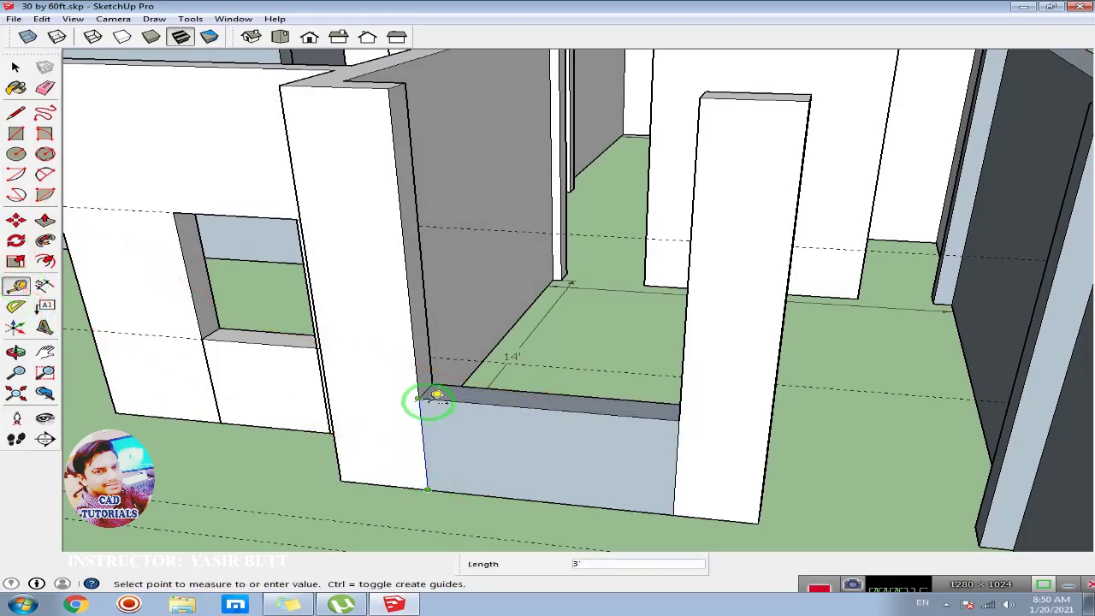
left_click(427, 395)
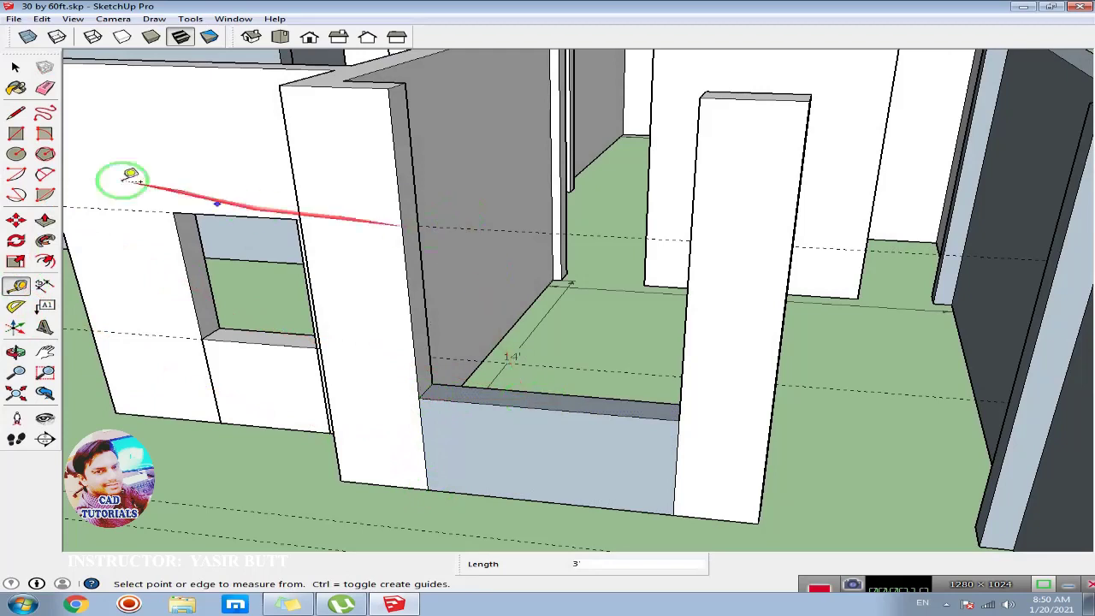
left_click(41, 19)
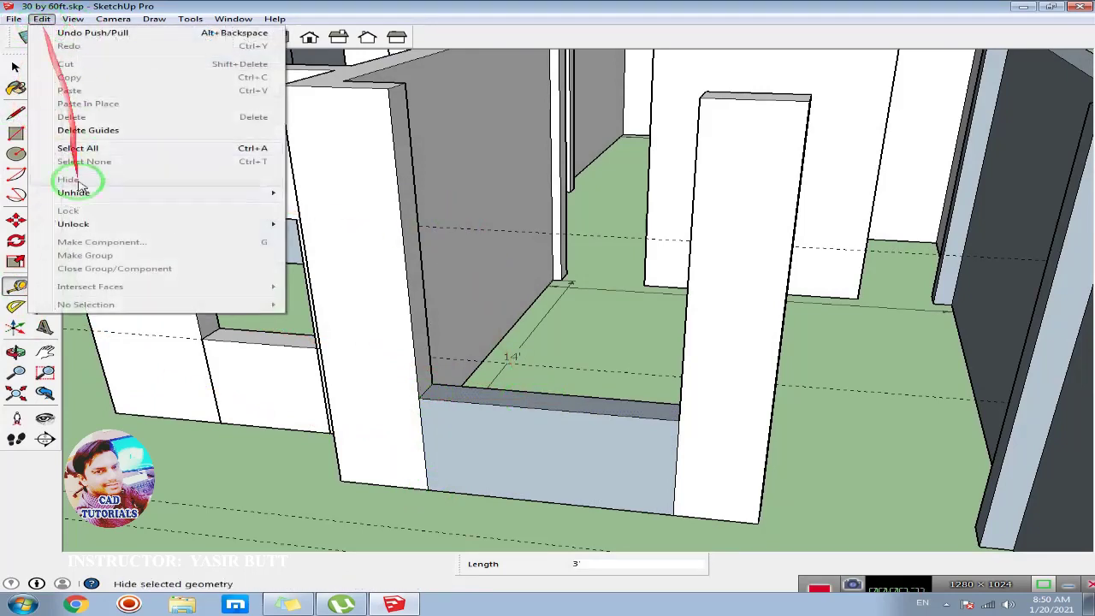
left_click(89, 131)
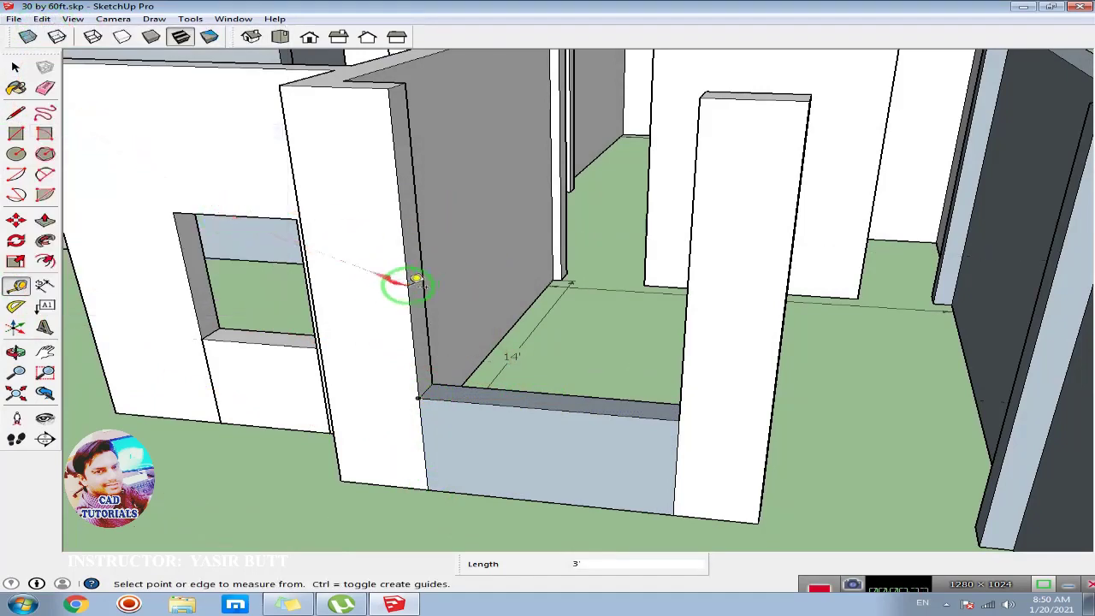
Step: Place a new guide 4' above the sill's top edge
left_click(475, 397)
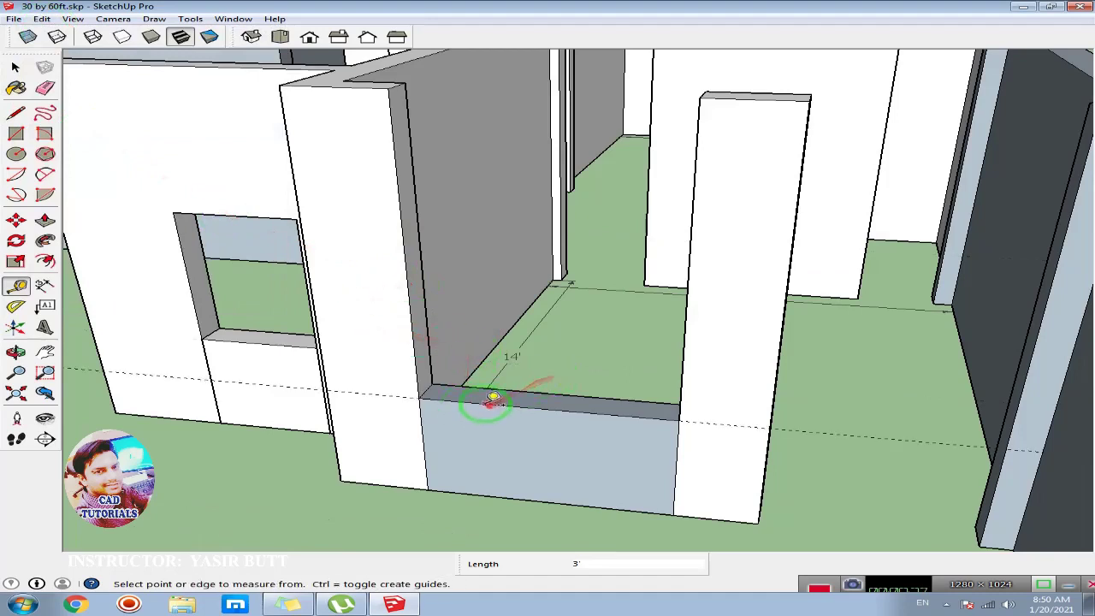
left_click(485, 402)
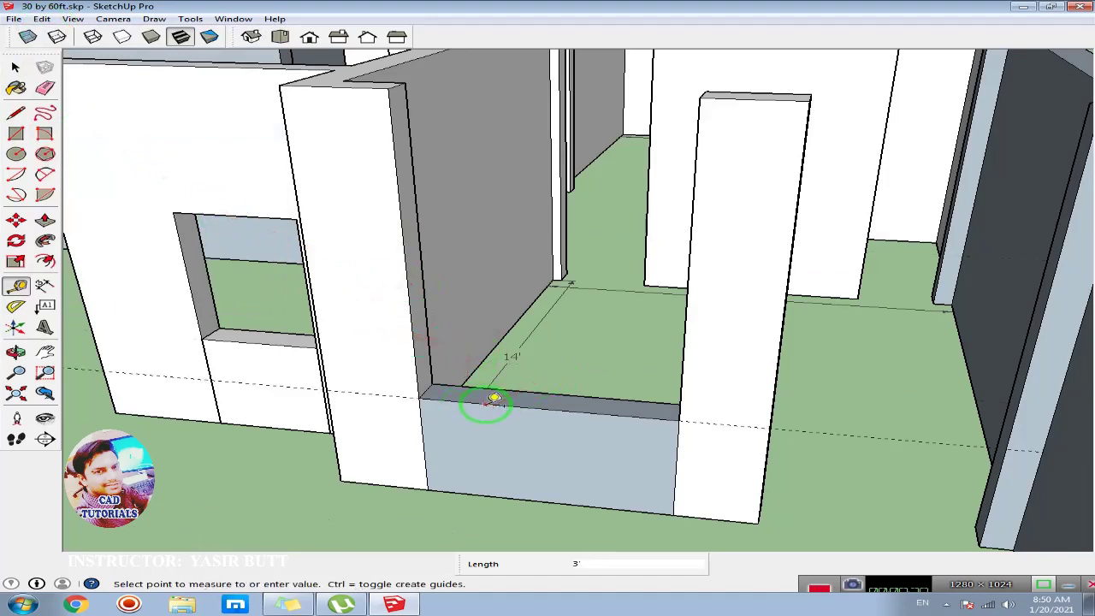
left_click(500, 327)
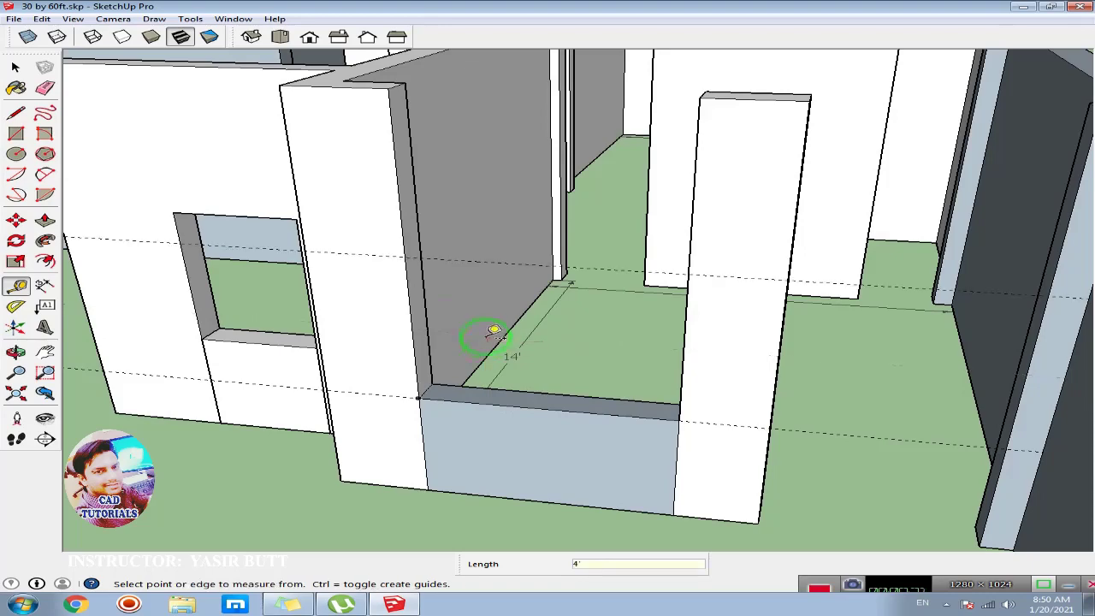
left_click(15, 112)
Step: Draw lines along the 4' guide on the side wall and across the pillar
scroll(419, 287, "up", 2)
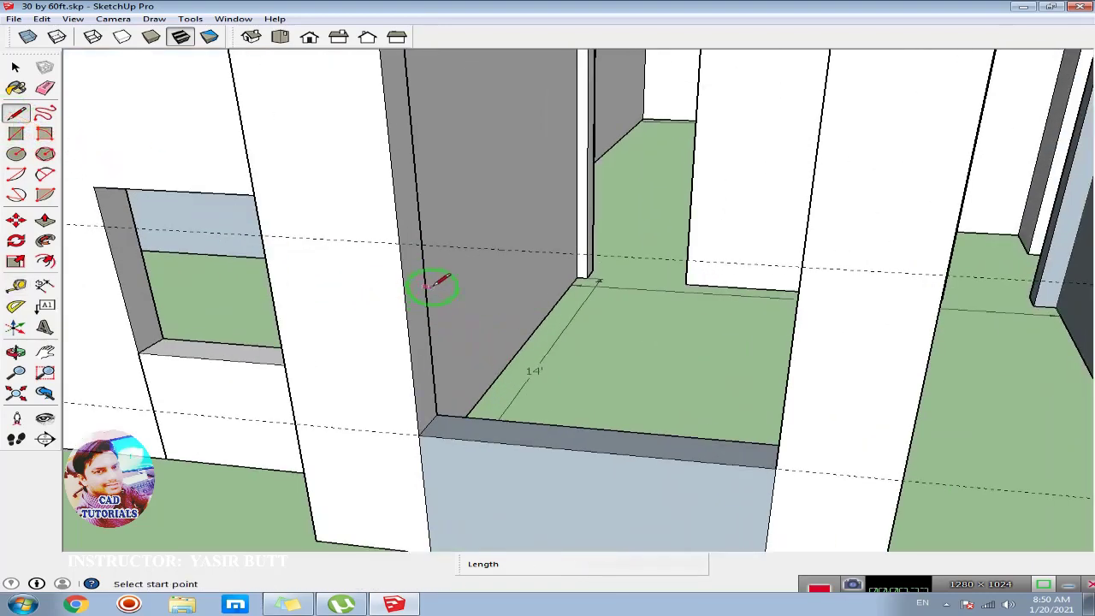
mouse_move(548, 310)
middle_mouse_down()
mouse_move(452, 330)
mouse_move(245, 288)
middle_mouse_up()
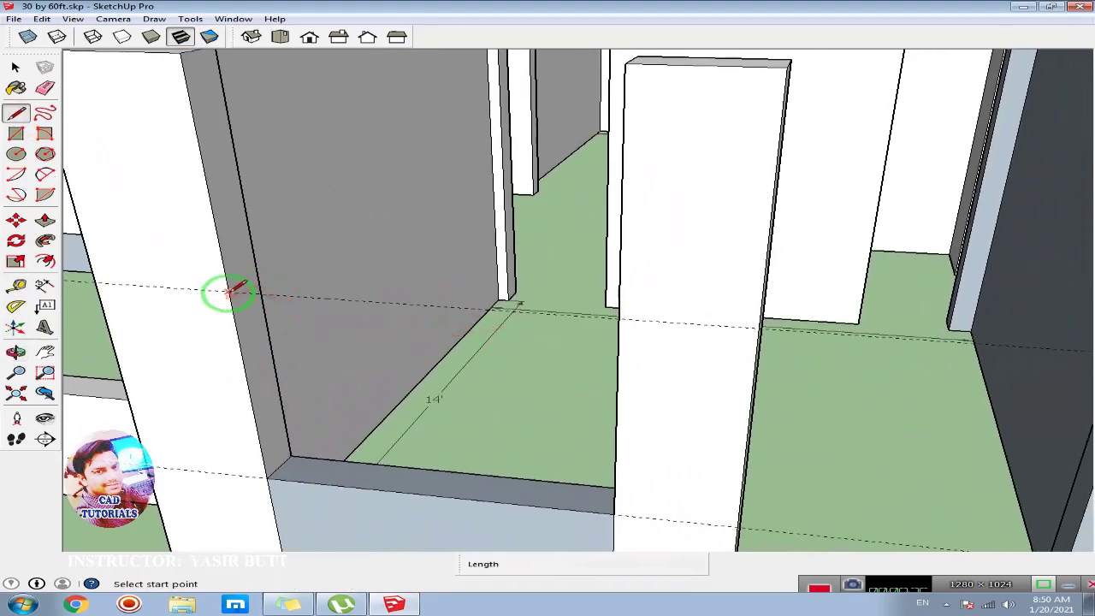
left_click(227, 291)
scroll(372, 338, "down", 3)
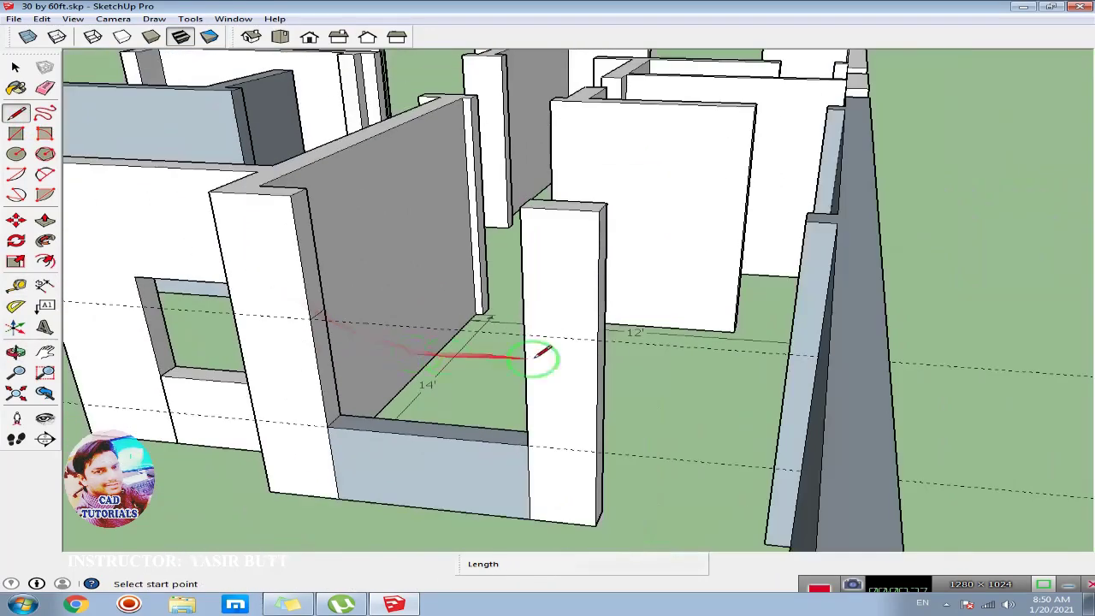
scroll(636, 343, "up", 3)
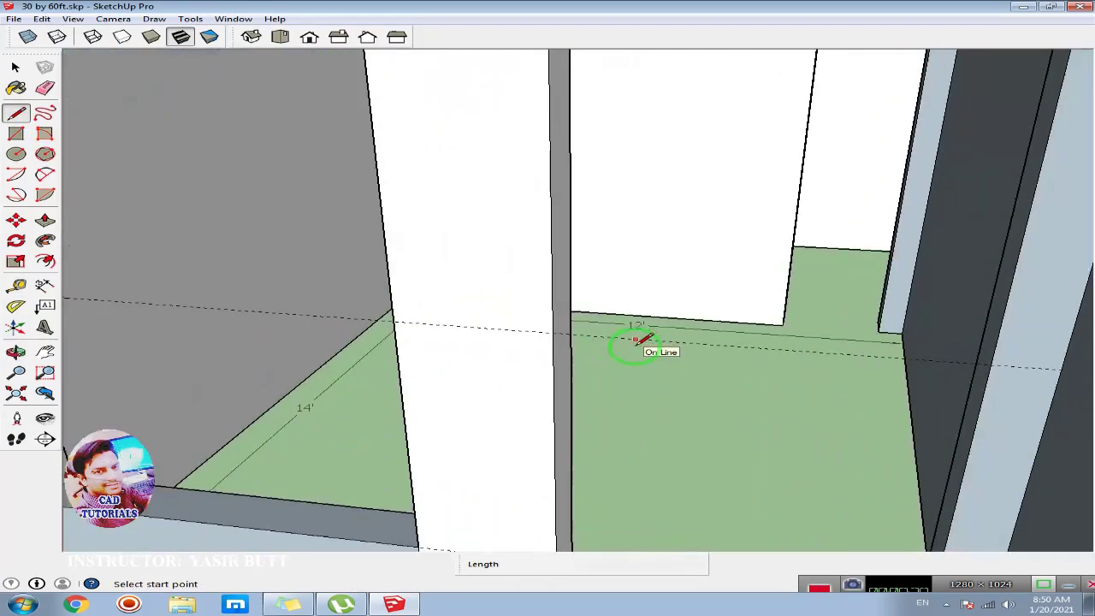
left_click(553, 332)
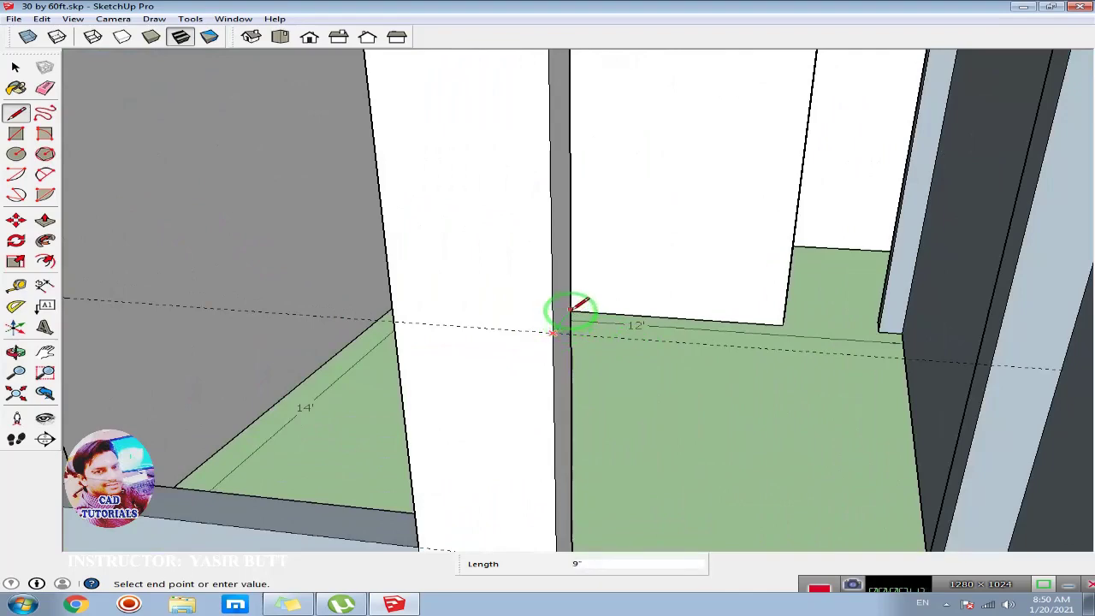
scroll(591, 331, "down", 4)
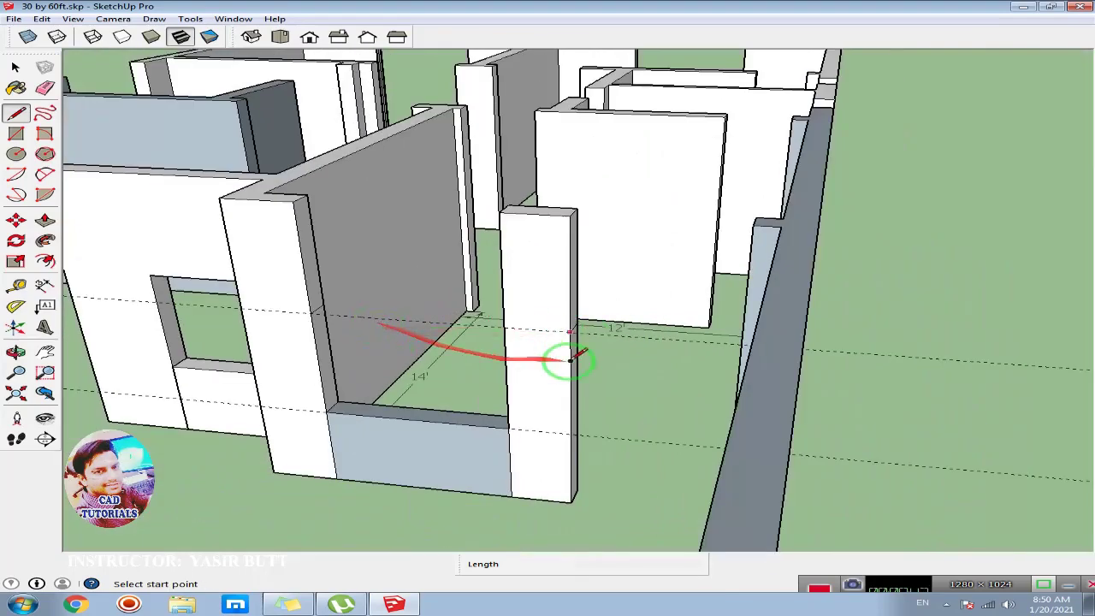
mouse_move(567, 362)
middle_mouse_down()
mouse_move(518, 372)
mouse_move(195, 305)
middle_mouse_up()
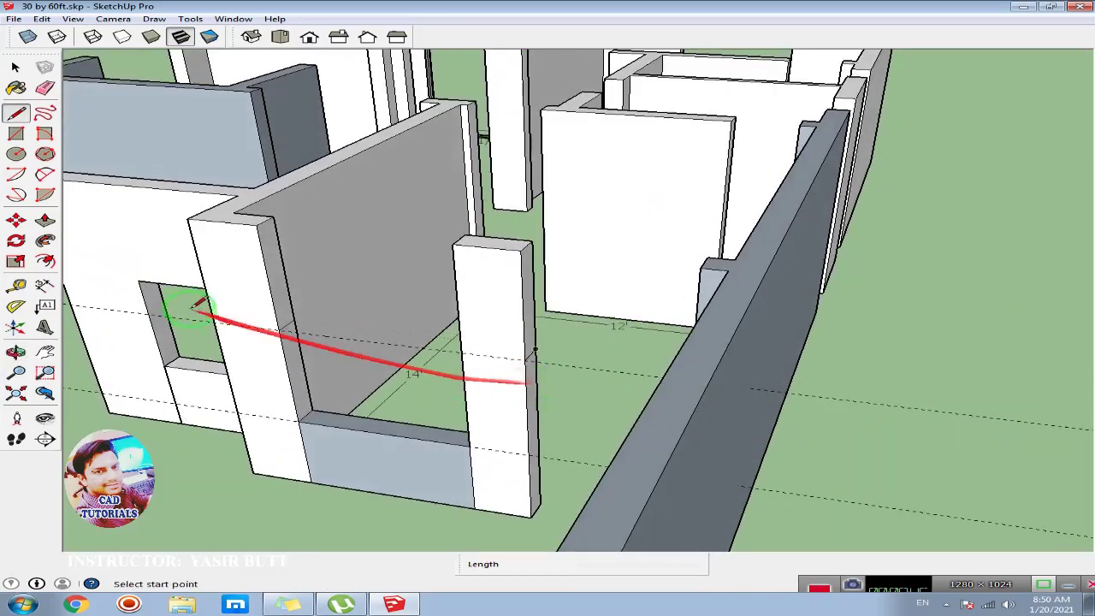
Step: Push/pull the upper faces into lintels to the pillar and 3' 11" to the outer wall
left_click(47, 222)
left_click(276, 282)
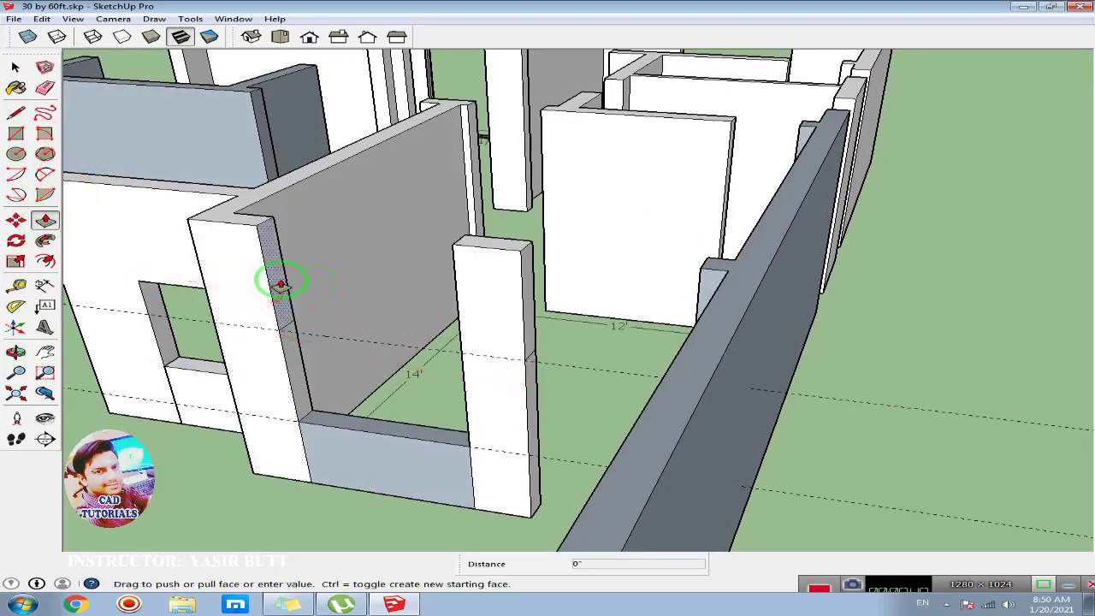
left_click(453, 248)
mouse_move(587, 384)
middle_mouse_down()
mouse_move(444, 360)
mouse_move(432, 297)
middle_mouse_up()
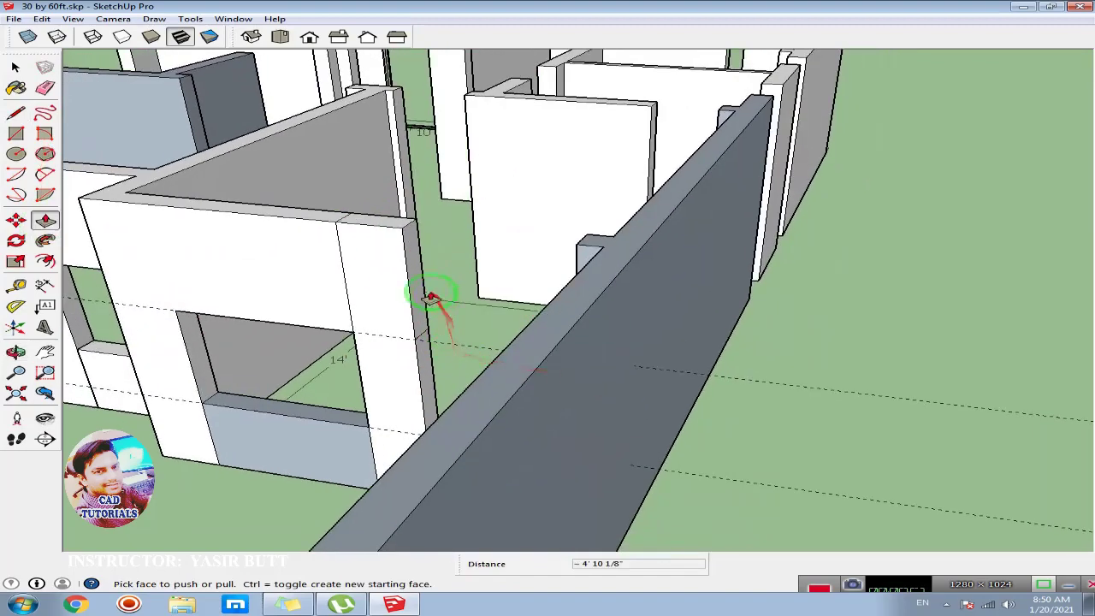
left_click(419, 287)
left_click(576, 247)
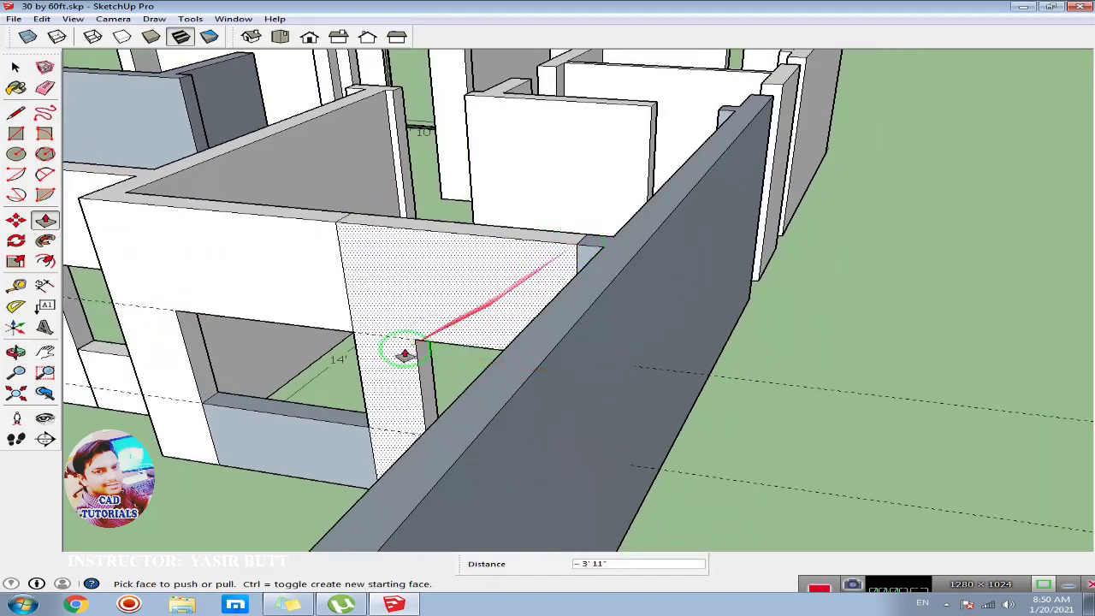
mouse_move(405, 352)
middle_mouse_down()
mouse_move(354, 384)
mouse_move(563, 377)
middle_mouse_up()
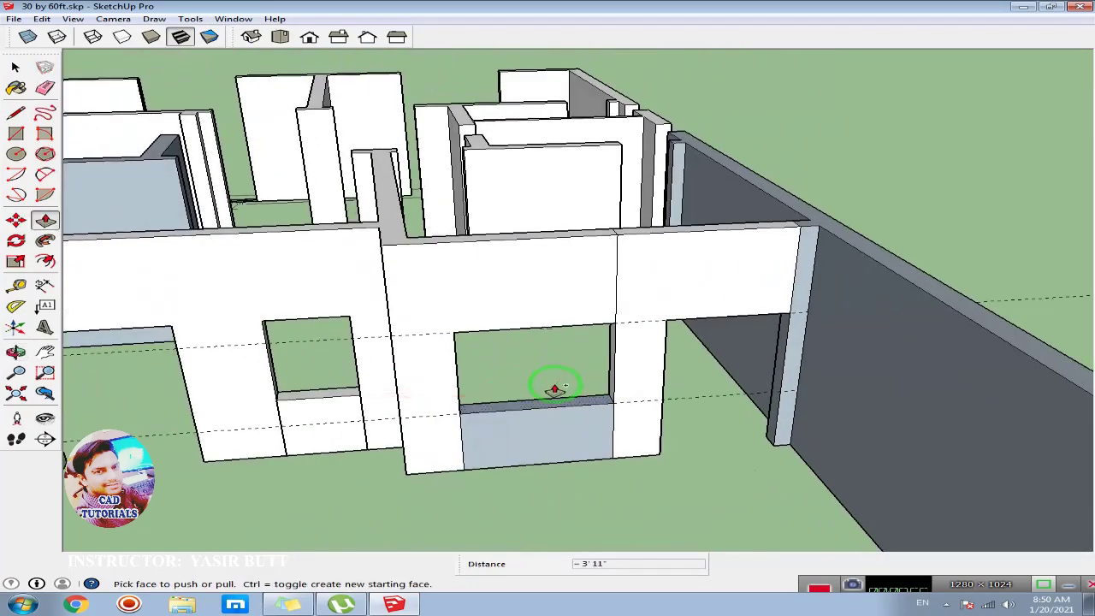
mouse_move(468, 375)
middle_mouse_down()
mouse_move(415, 379)
mouse_move(508, 399)
mouse_move(618, 384)
mouse_move(577, 436)
mouse_move(391, 447)
mouse_move(557, 350)
mouse_move(489, 391)
mouse_move(241, 315)
middle_mouse_up()
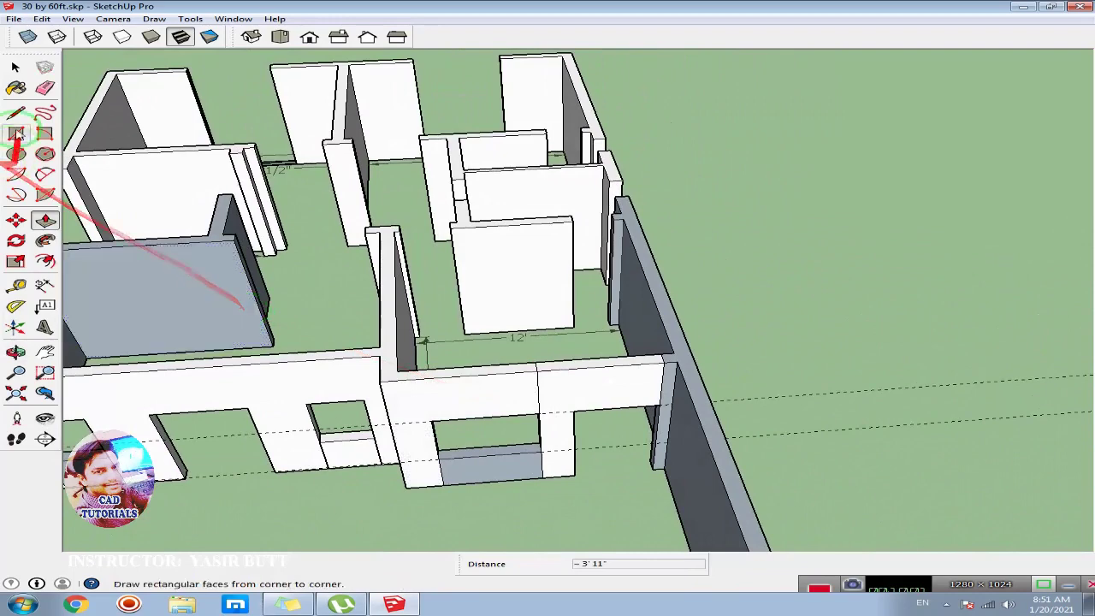
Step: Delete all guide lines and orbit down to eye level around the house
left_click(41, 19)
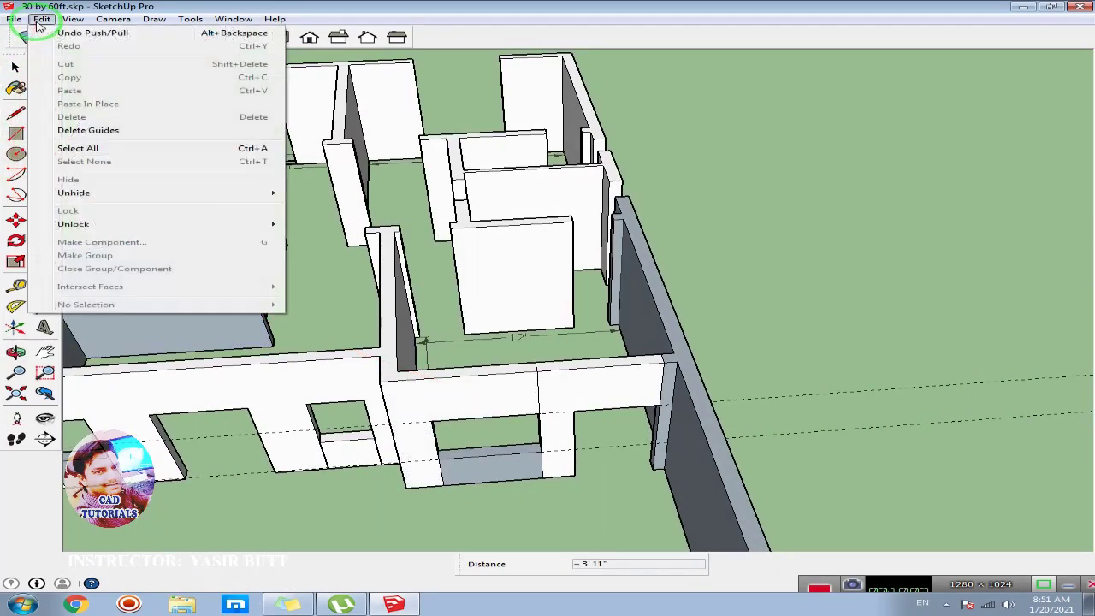
left_click(94, 130)
scroll(447, 374, "down", 3)
middle_click_drag(448, 374, 444, 213)
mouse_move(286, 298)
middle_mouse_down()
mouse_move(482, 288)
mouse_move(395, 315)
mouse_move(447, 420)
middle_mouse_up()
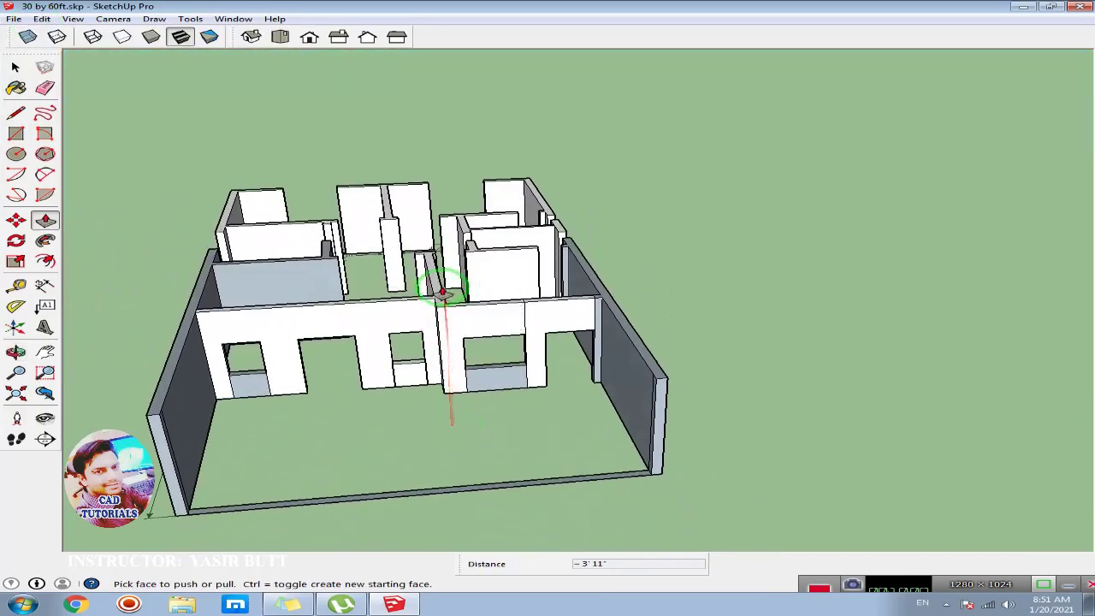
Step: Orbit around the house to inspect the interior walls and the gap between them
mouse_move(513, 262)
middle_mouse_down()
mouse_move(393, 314)
mouse_move(502, 220)
middle_mouse_up()
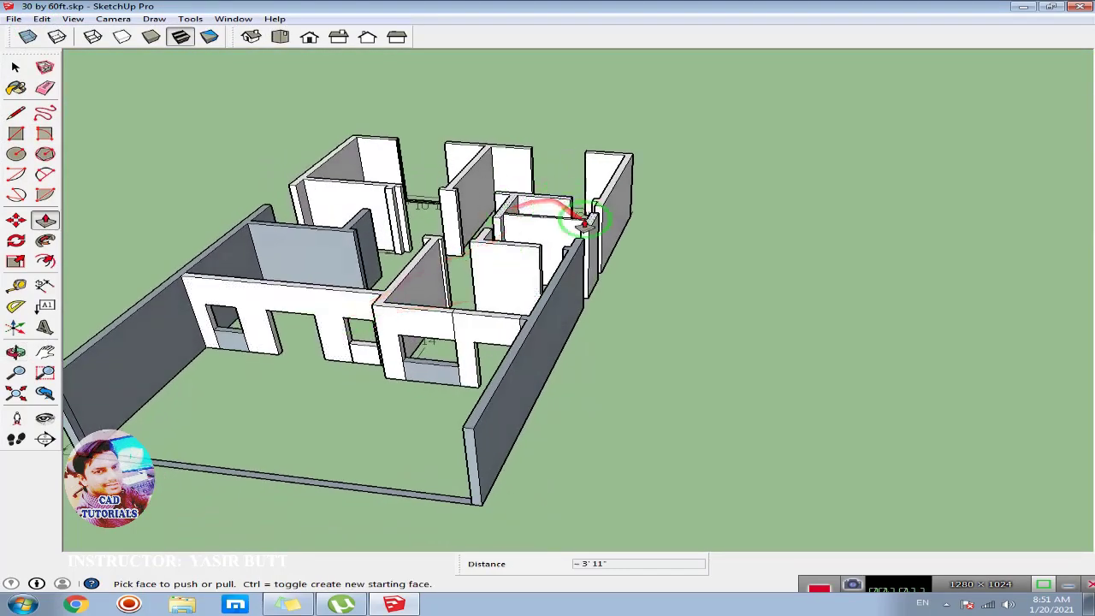
mouse_move(567, 215)
middle_mouse_down()
mouse_move(354, 215)
mouse_move(463, 268)
mouse_move(539, 243)
mouse_move(363, 351)
mouse_move(367, 371)
mouse_move(457, 416)
middle_mouse_up()
scroll(343, 373, "up", 3)
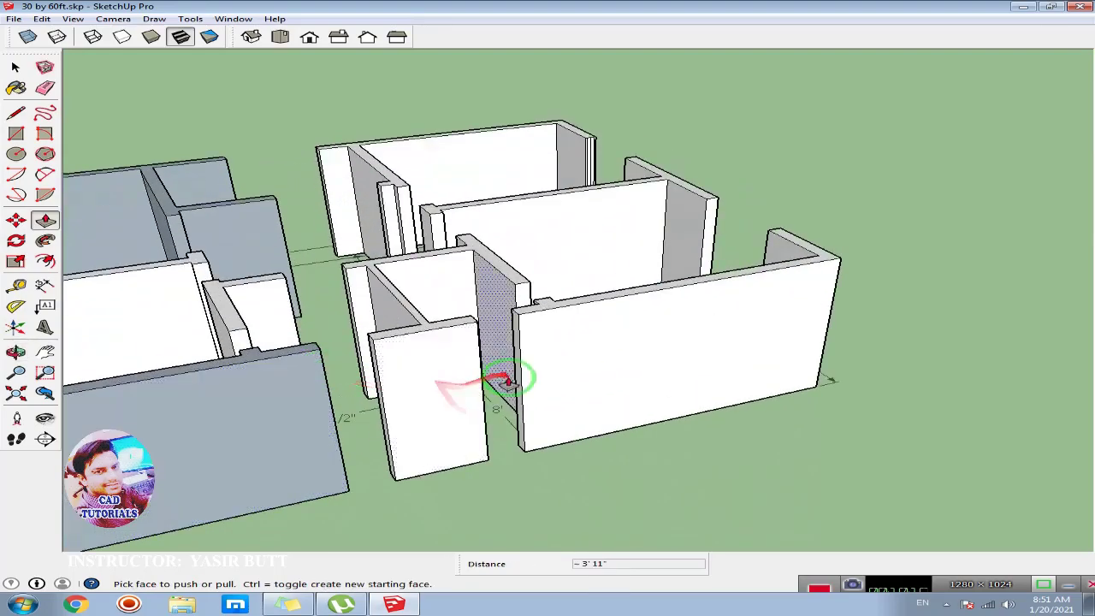
middle_click_drag(514, 379, 386, 371)
mouse_move(452, 335)
middle_mouse_down()
mouse_move(452, 325)
mouse_move(403, 313)
mouse_move(378, 362)
mouse_move(301, 332)
mouse_move(403, 232)
mouse_move(411, 288)
mouse_move(416, 254)
mouse_move(384, 272)
middle_mouse_up()
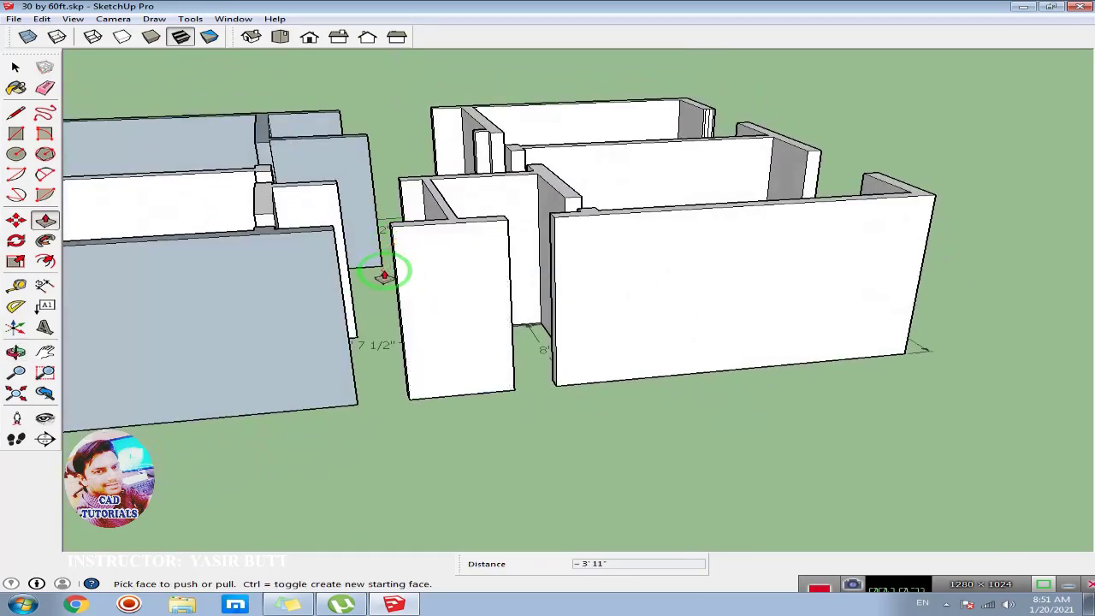
Step: Draw a rectangle at the wall base marking the doorway gap
scroll(344, 346, "up", 2)
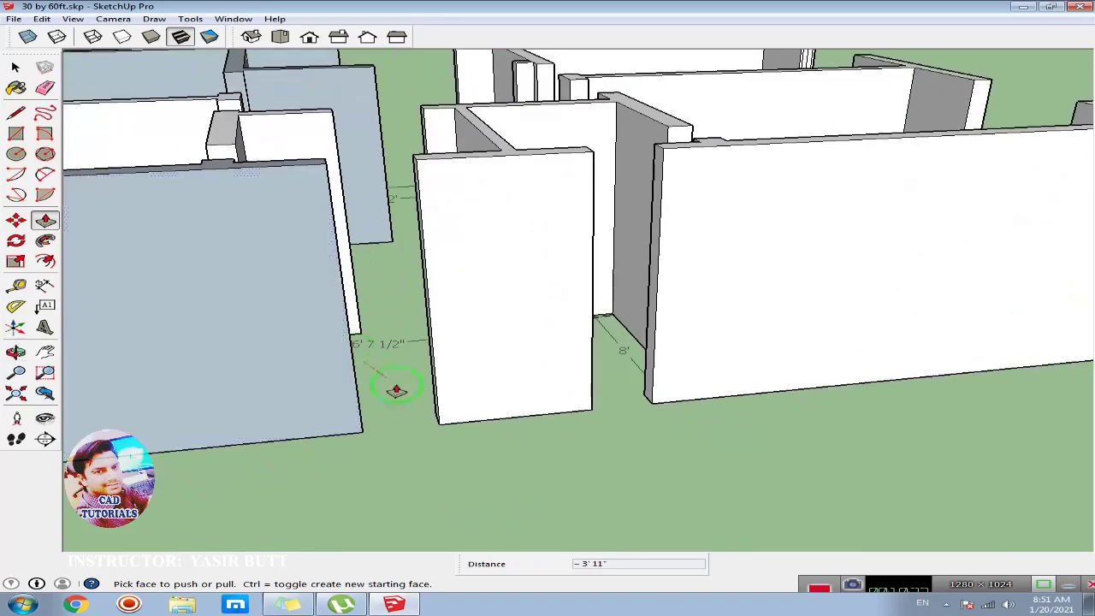
mouse_move(454, 427)
middle_mouse_down()
mouse_move(318, 435)
mouse_move(357, 450)
middle_mouse_up()
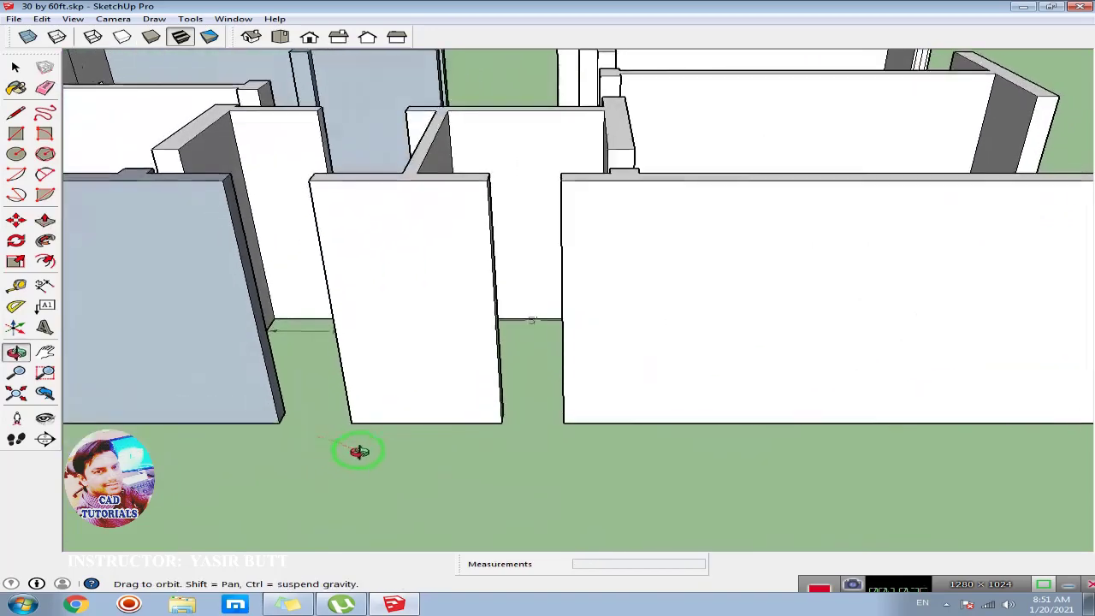
left_click(16, 134)
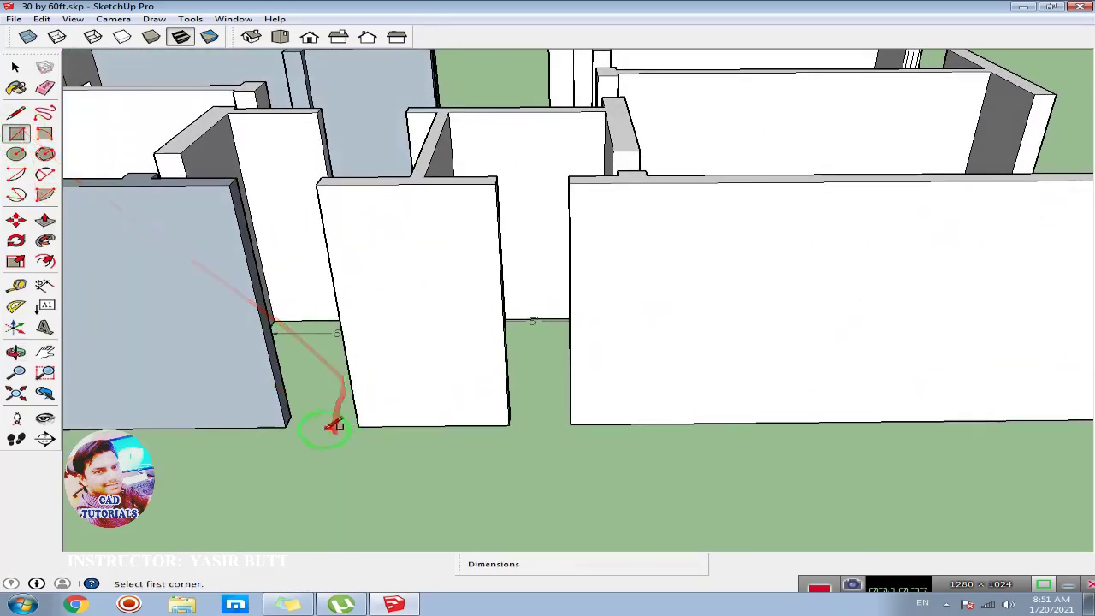
left_click(288, 418)
left_click(358, 425)
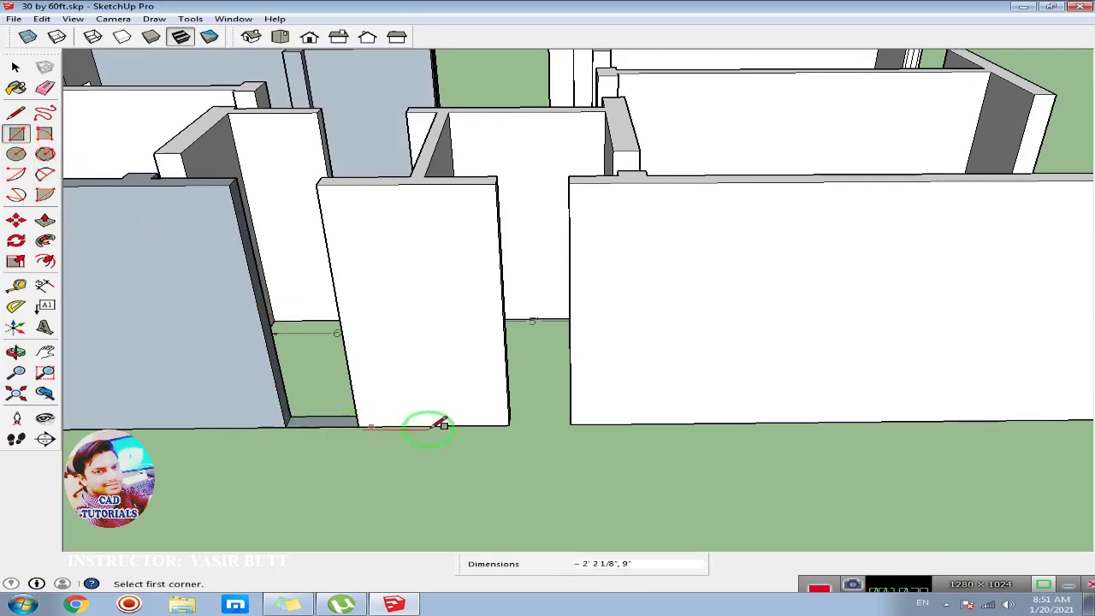
middle_click_drag(552, 439, 473, 423)
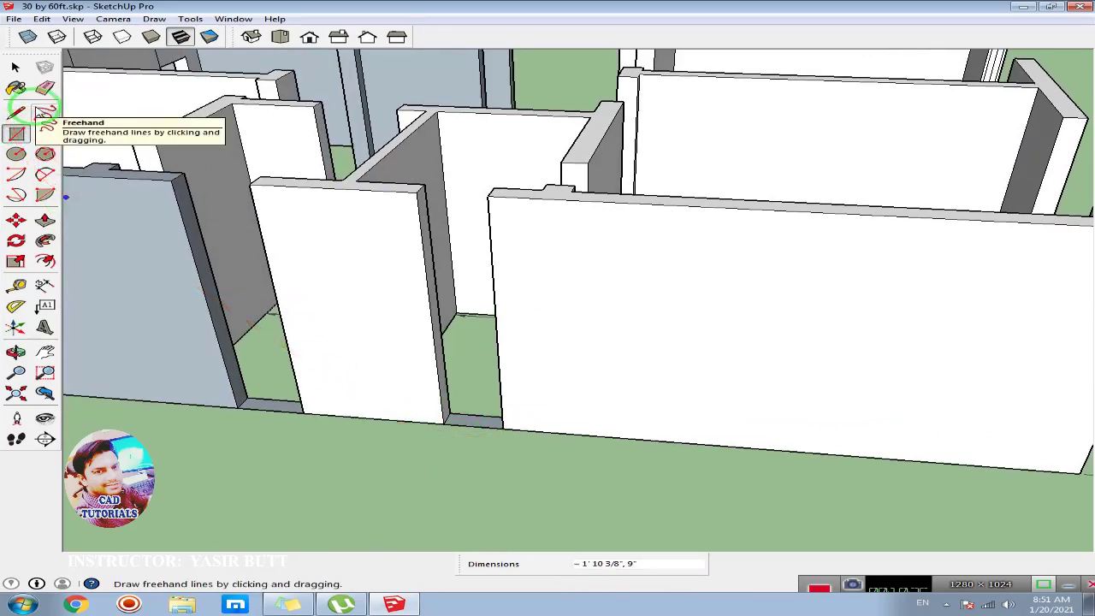
Step: Pull both gap base faces up to 9' to infill the walls
left_click(46, 220)
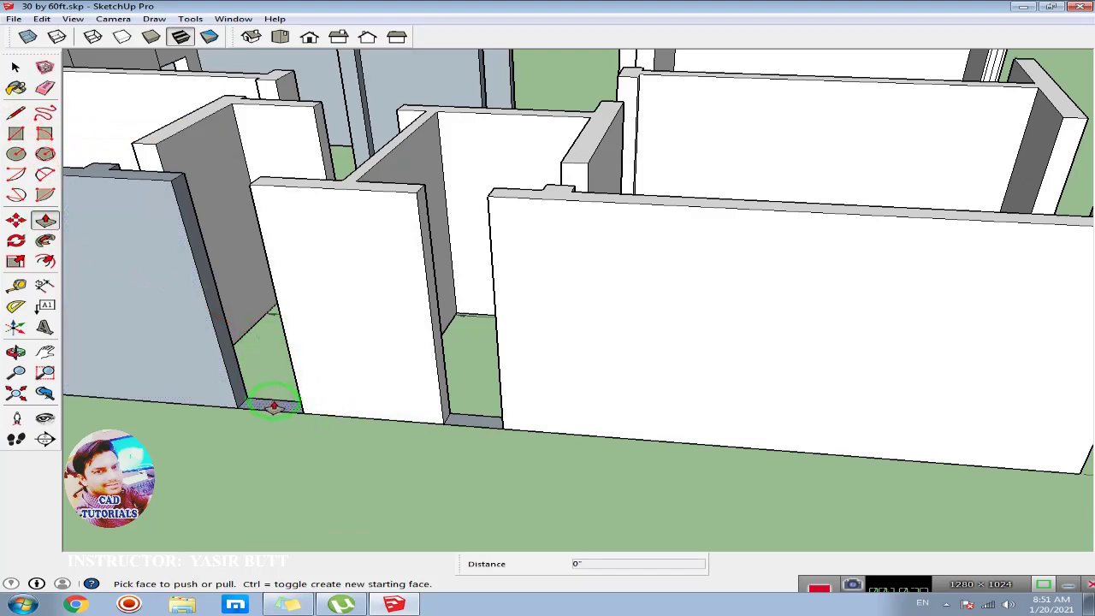
left_click_drag(274, 407, 272, 318)
type("9'")
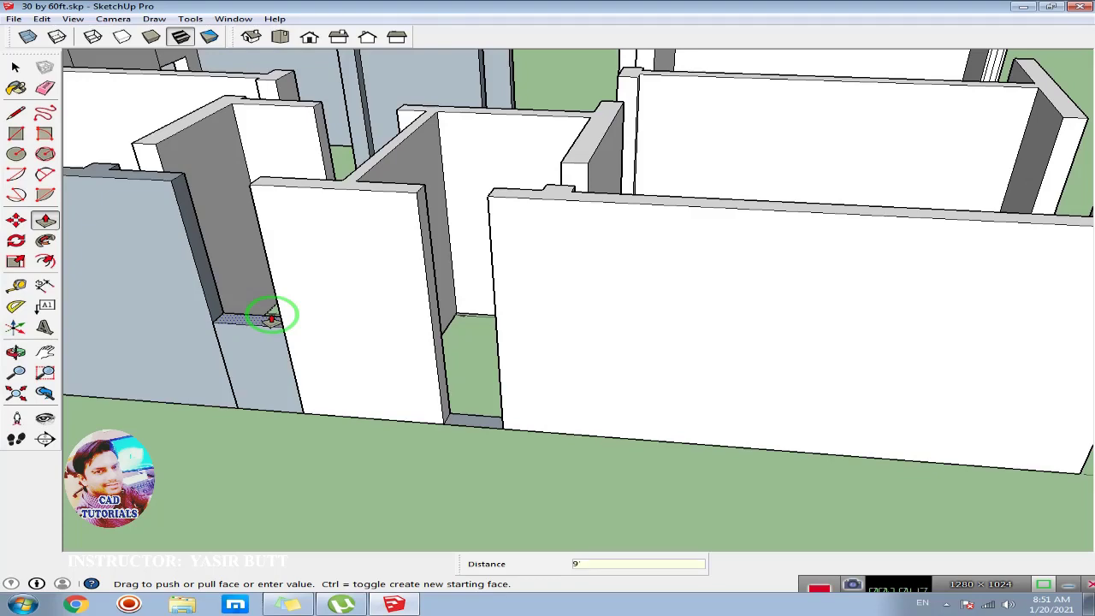
key("Return")
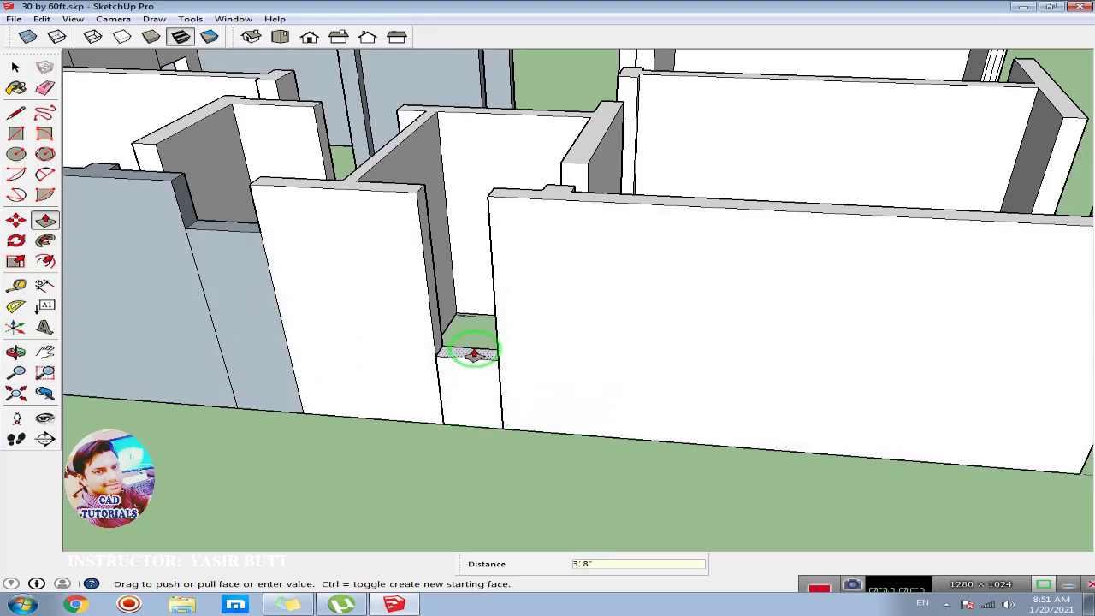
key("Return")
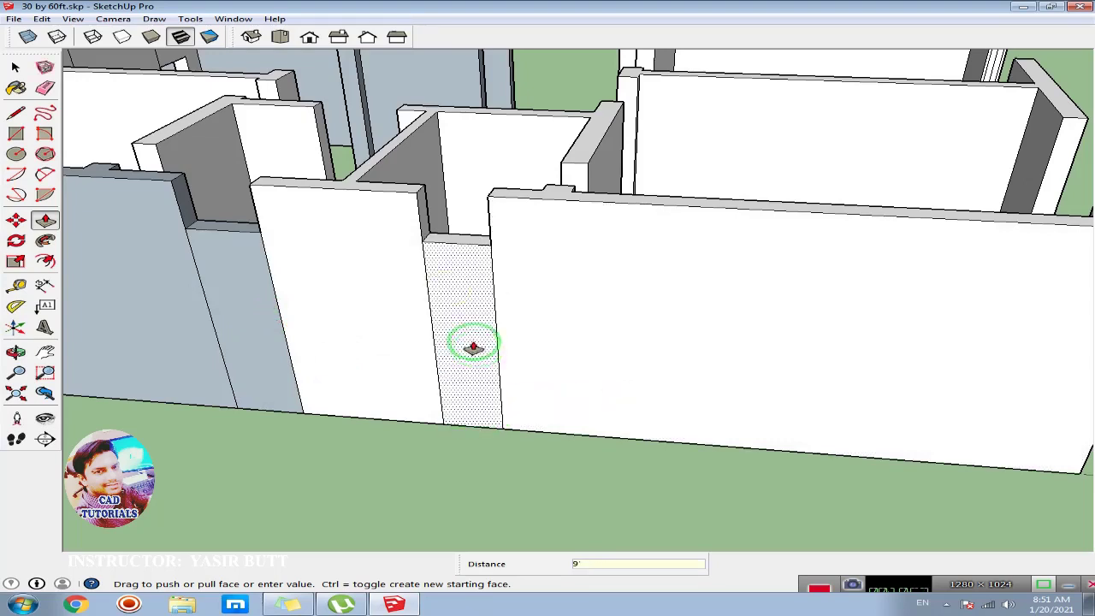
scroll(220, 214, "up", 2)
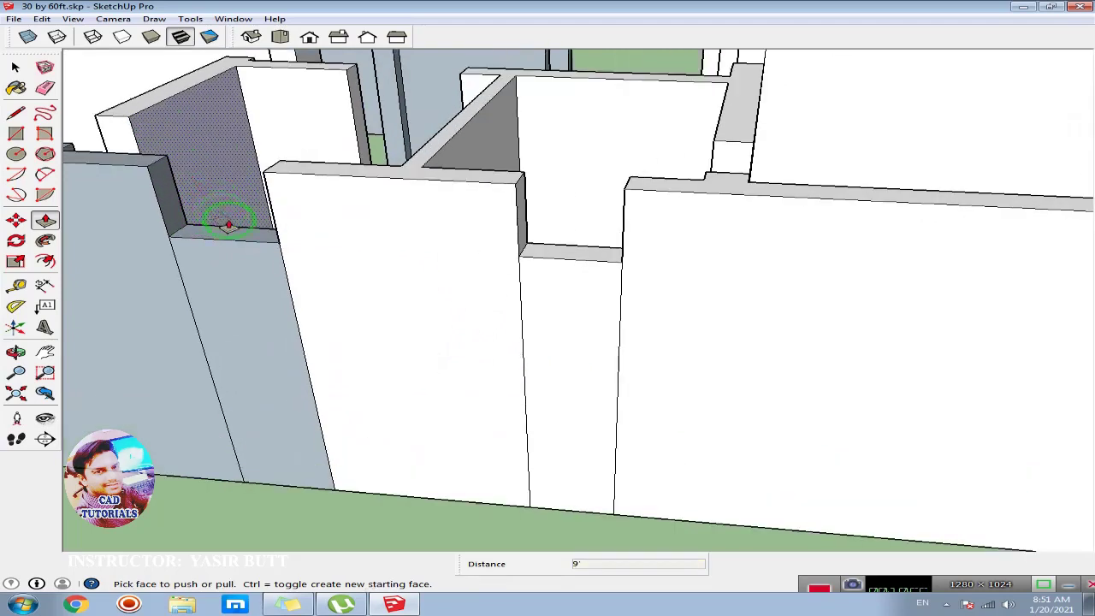
Step: Place two horizontal guides near the wall tops and draw a line along them
left_click(15, 284)
left_click(221, 234)
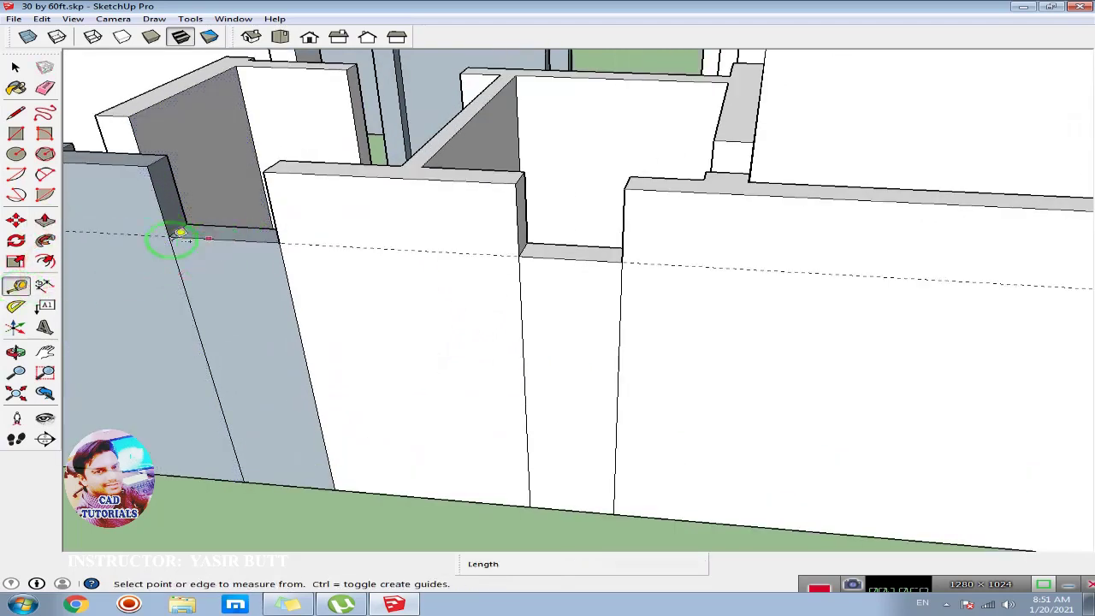
left_click(309, 243)
type("1'")
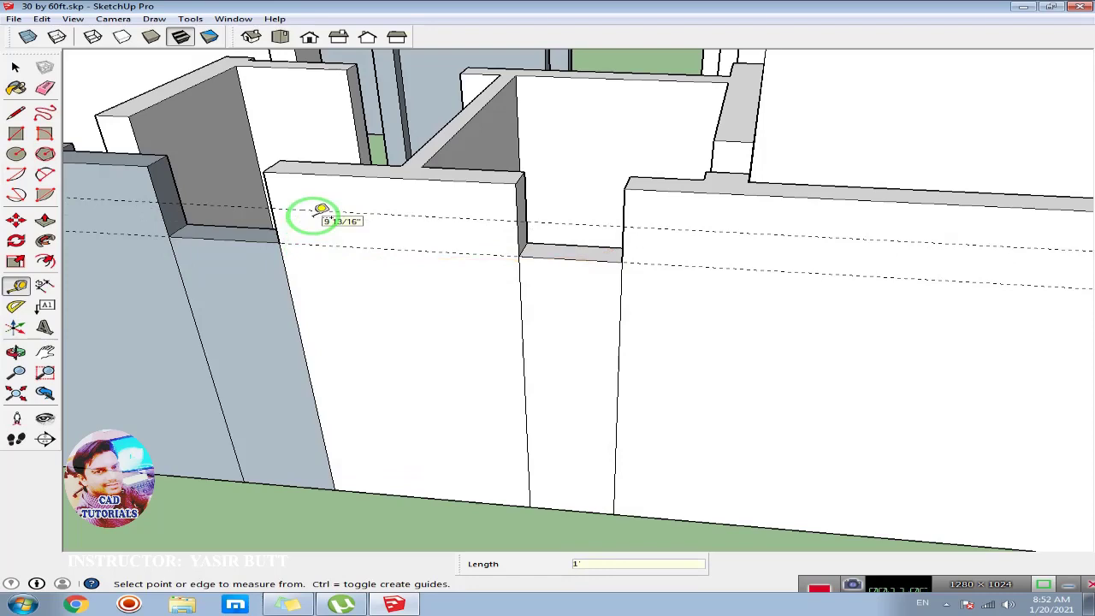
left_click(16, 112)
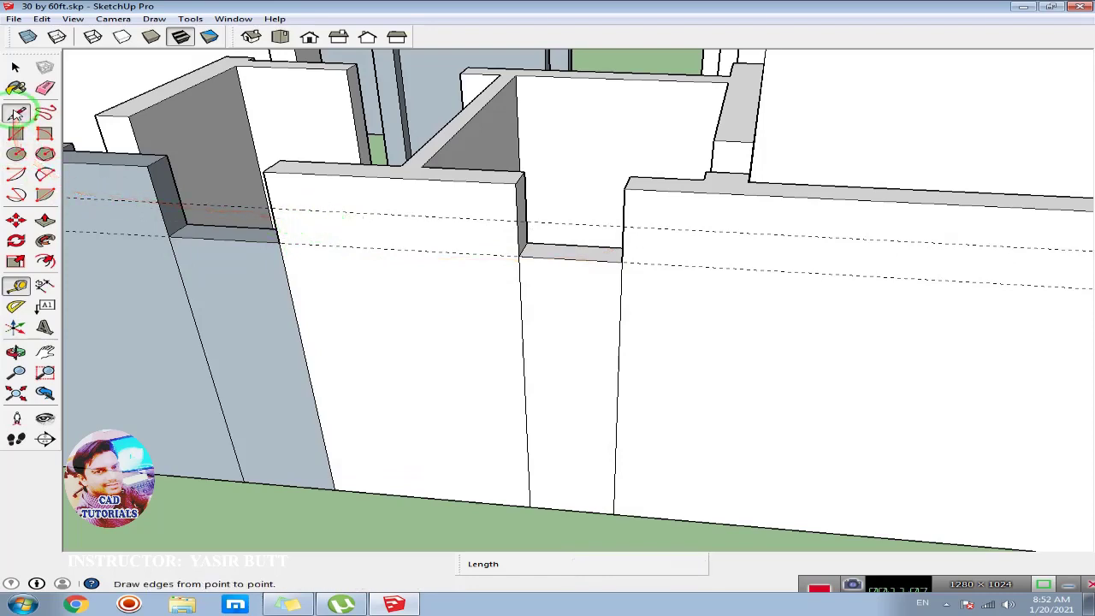
left_click(159, 202)
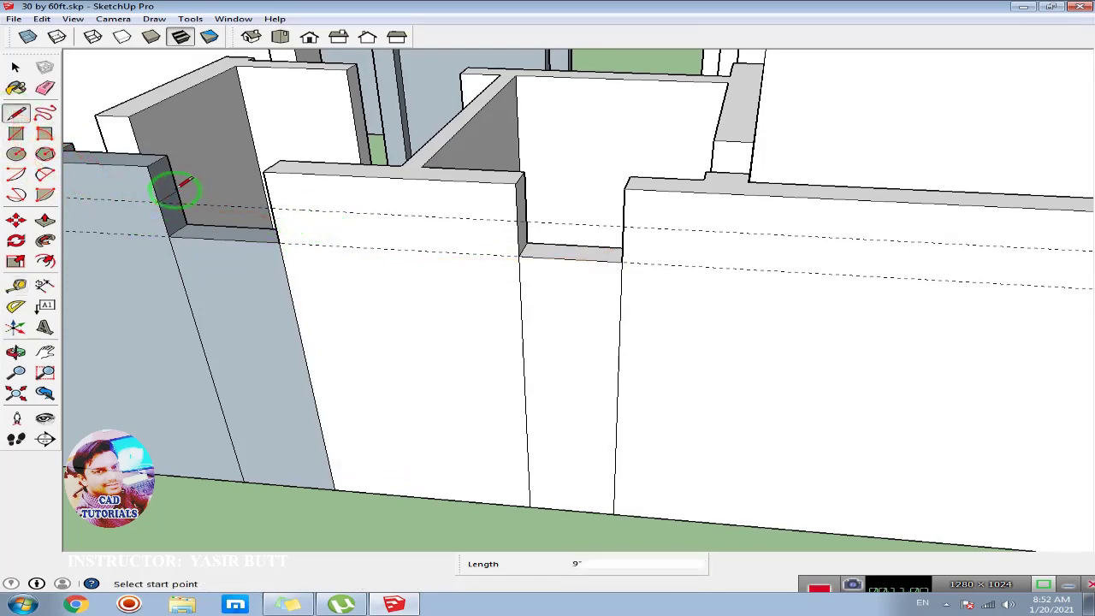
left_click(516, 218)
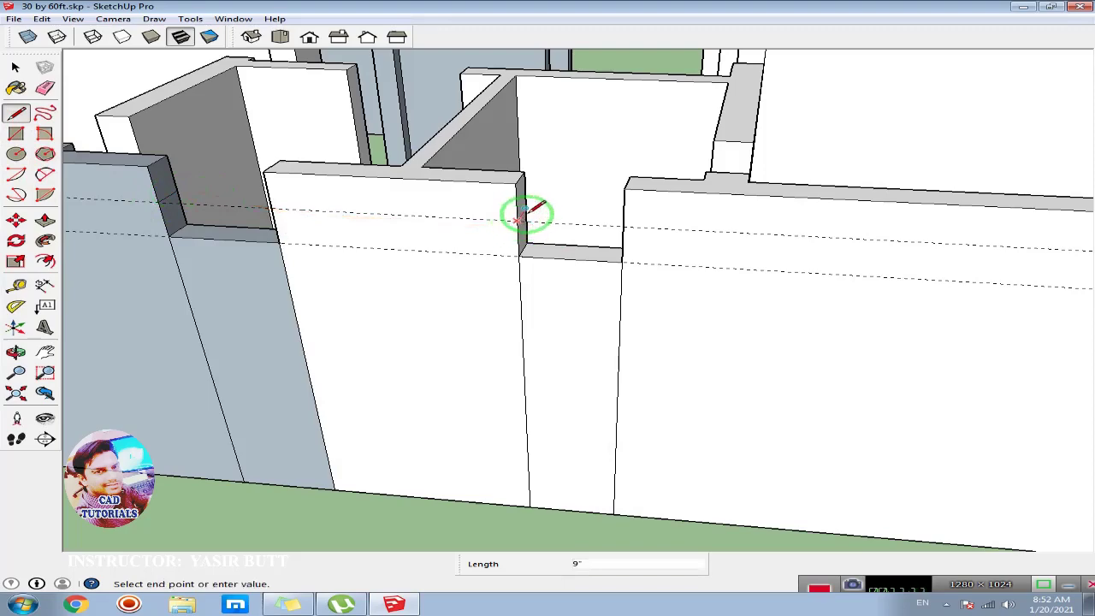
Step: Push the window face 1' 10 3/8" through the infilled wall
mouse_move(539, 248)
middle_mouse_down()
mouse_move(533, 268)
mouse_move(465, 285)
middle_mouse_up()
left_click(45, 219)
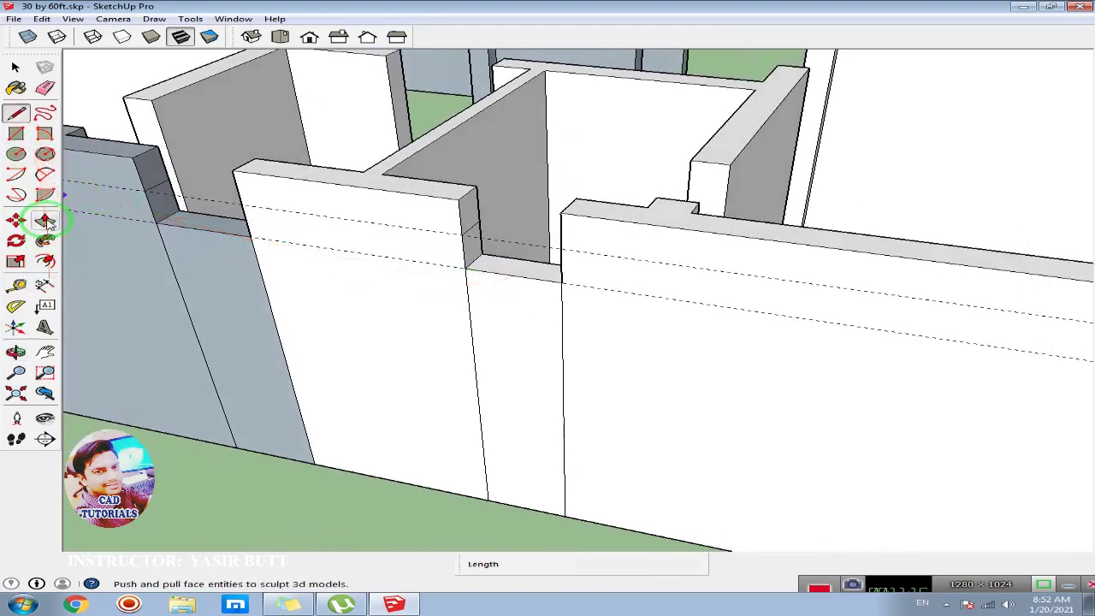
left_click(146, 175)
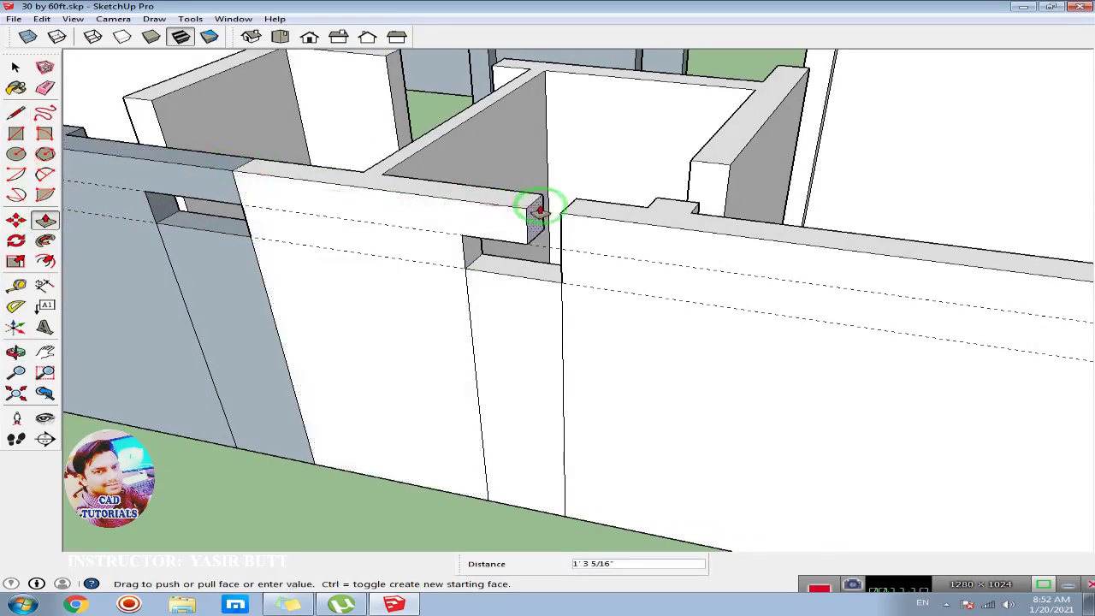
left_click(560, 209)
mouse_move(384, 269)
middle_mouse_down()
mouse_move(459, 232)
mouse_move(517, 171)
middle_mouse_up()
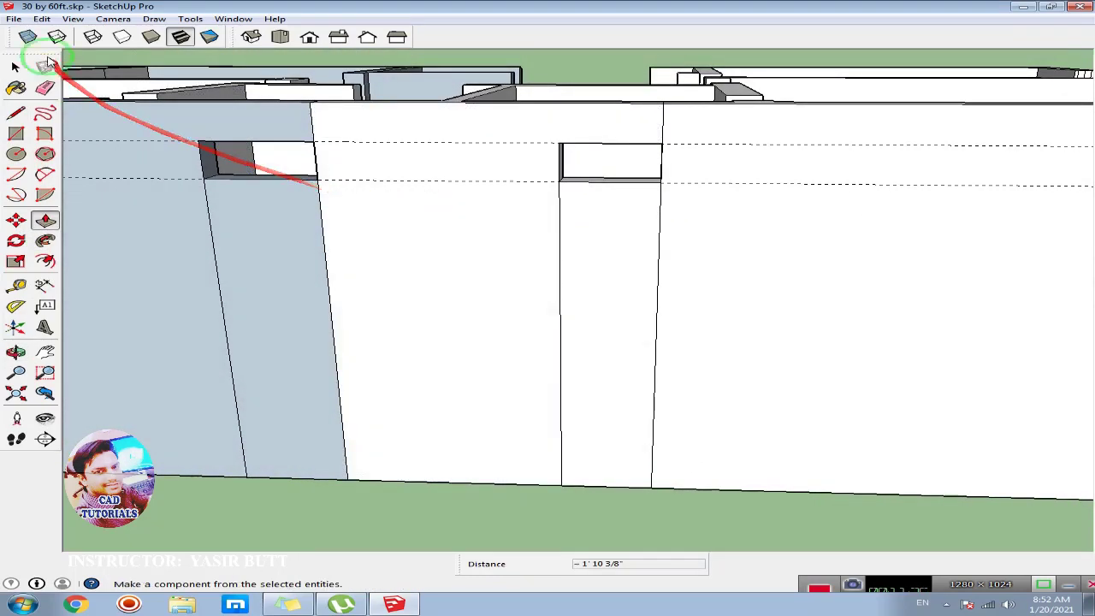
Step: Delete all guide lines from the model via Edit > Delete Guides
left_click(42, 21)
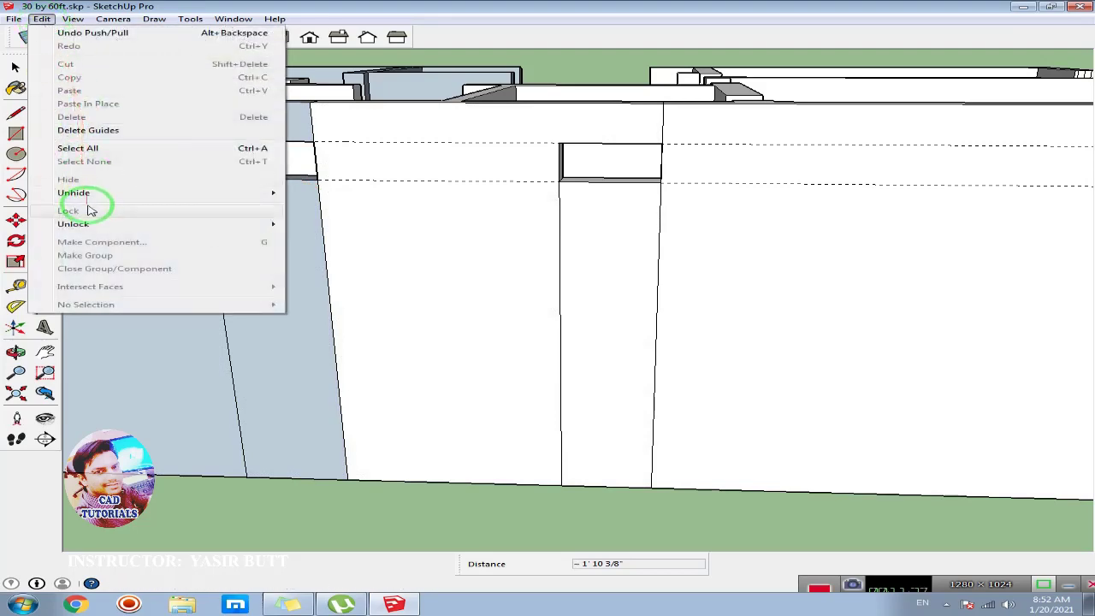
left_click(88, 130)
scroll(409, 318, "down", 2)
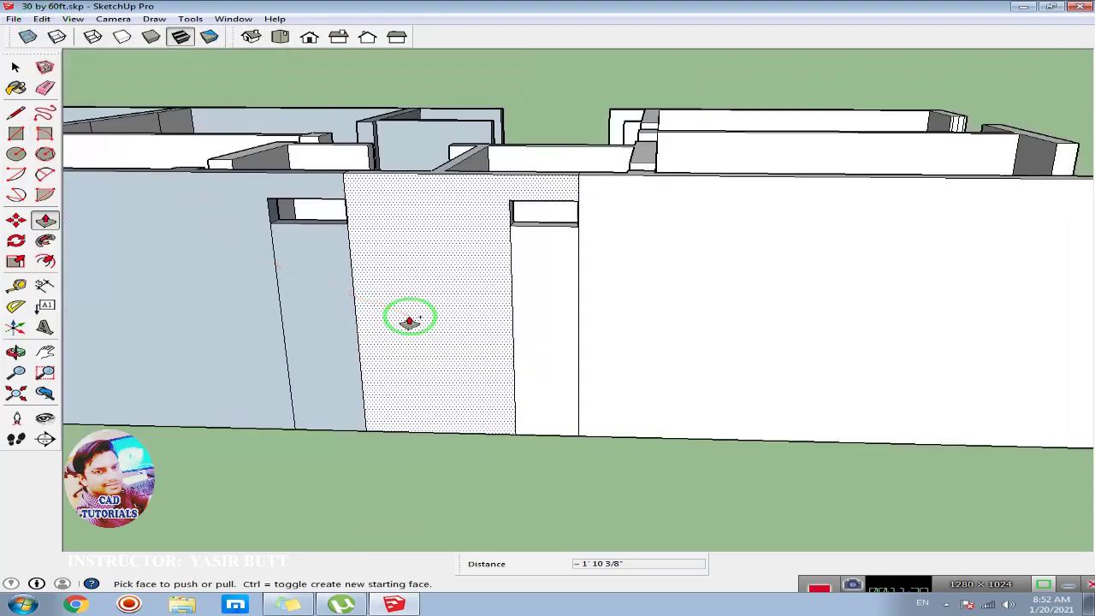
scroll(294, 312, "up", 2)
Step: Erase the left-middle wall seam and the infilled doorway's leftover vertical edge
left_click(45, 87)
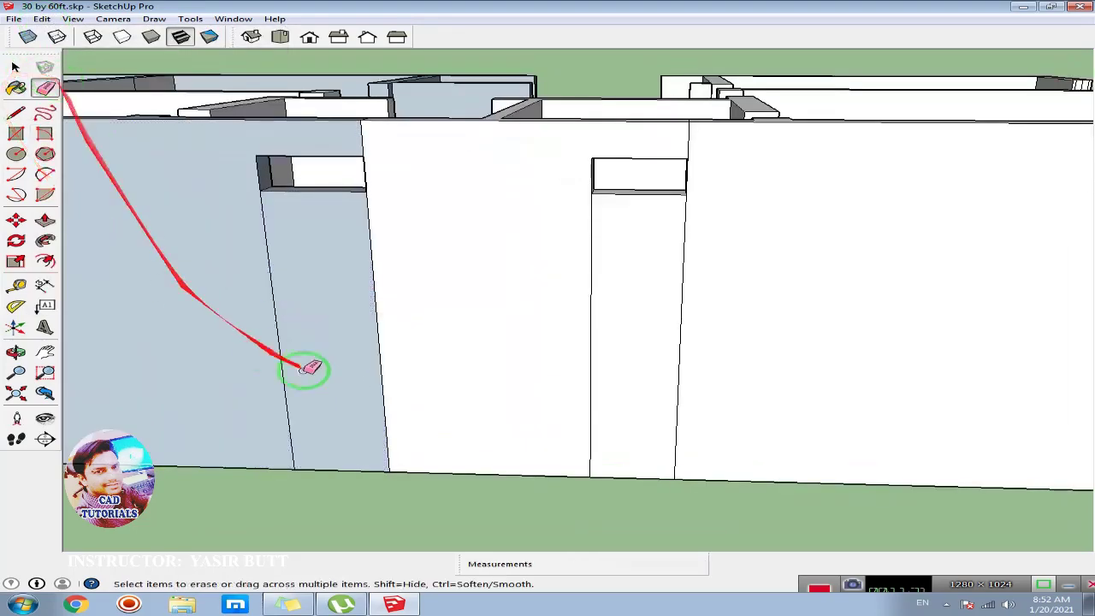
mouse_move(276, 333)
left_mouse_down()
mouse_move(676, 283)
mouse_move(693, 141)
mouse_move(367, 135)
left_mouse_up()
left_click(590, 295)
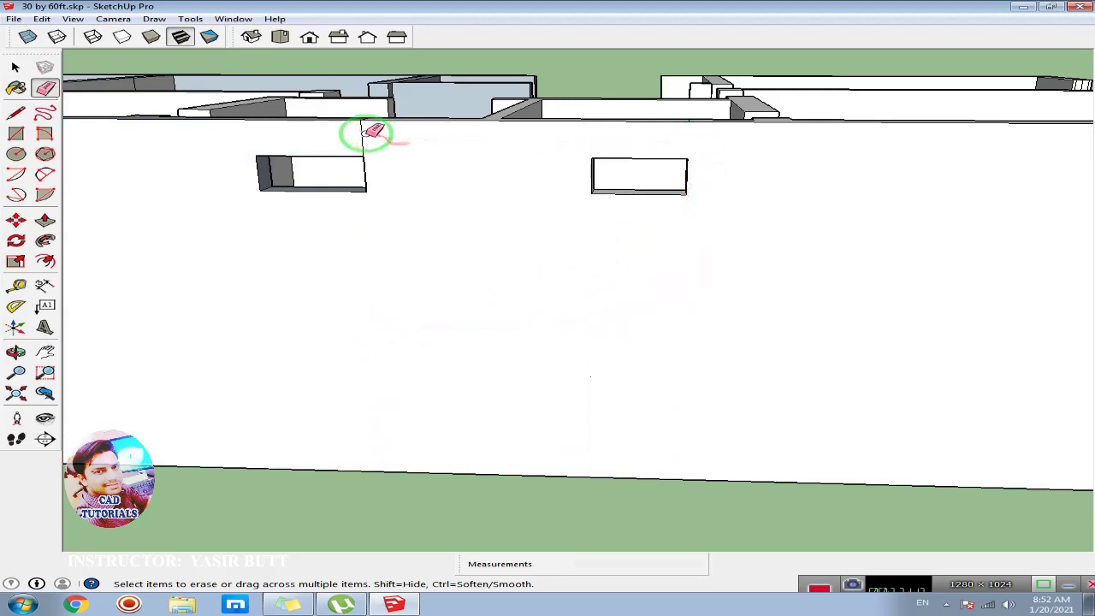
scroll(427, 208, "down", 2)
scroll(441, 225, "down", 2)
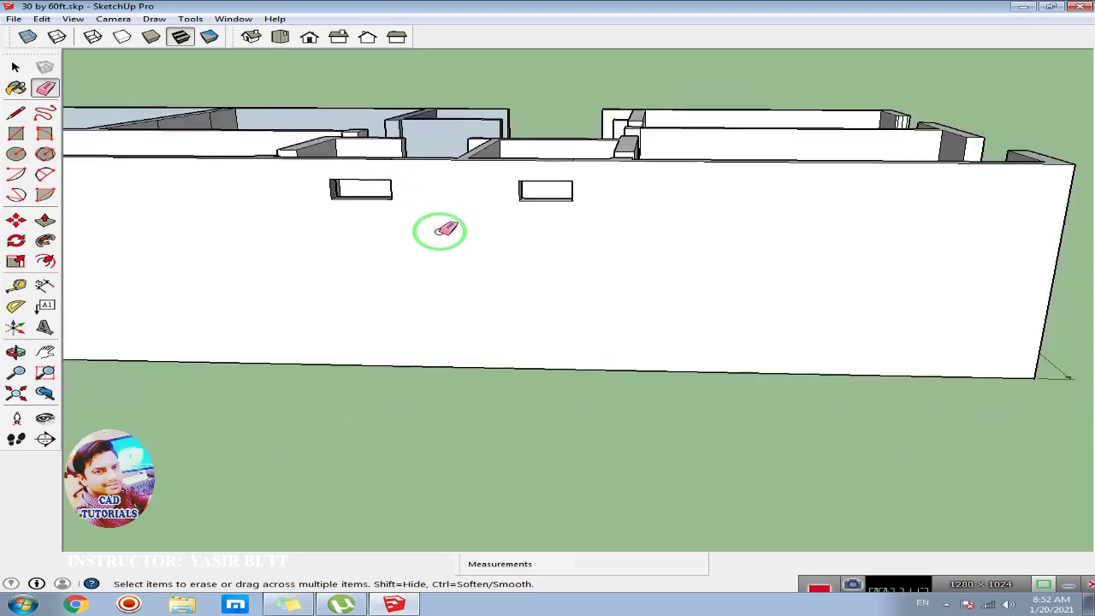
mouse_move(464, 252)
middle_mouse_down()
mouse_move(476, 237)
mouse_move(447, 269)
mouse_move(591, 341)
mouse_move(655, 350)
mouse_move(650, 385)
mouse_move(775, 360)
mouse_move(536, 346)
mouse_move(296, 269)
mouse_move(516, 320)
mouse_move(659, 303)
mouse_move(687, 316)
mouse_move(513, 317)
middle_mouse_up()
mouse_move(354, 367)
middle_mouse_down()
mouse_move(501, 306)
mouse_move(488, 415)
mouse_move(576, 391)
middle_mouse_up()
scroll(587, 417, "up", 3)
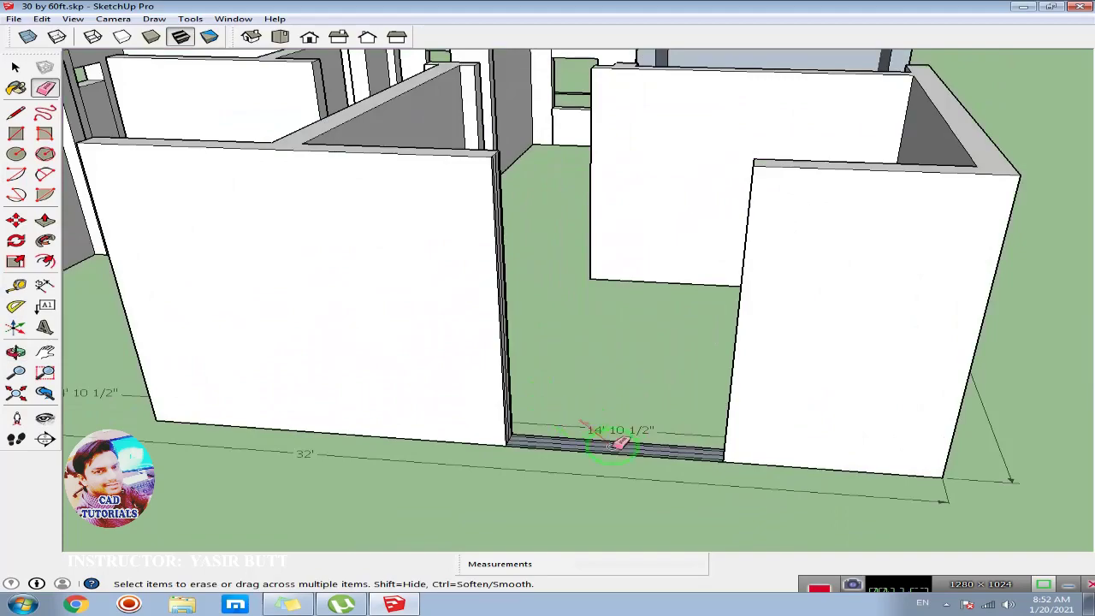
Step: Draw a thin rectangle across the base of the corridor opening
mouse_move(616, 443)
middle_mouse_down()
mouse_move(416, 457)
mouse_move(624, 313)
middle_mouse_up()
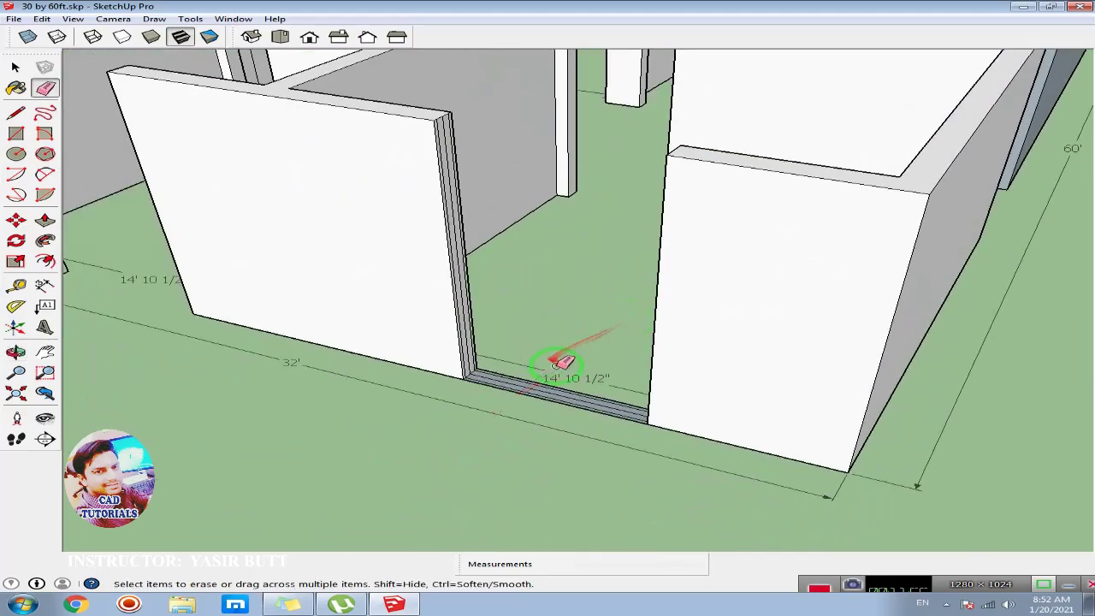
scroll(561, 364, "down", 3)
scroll(425, 346, "up", 5)
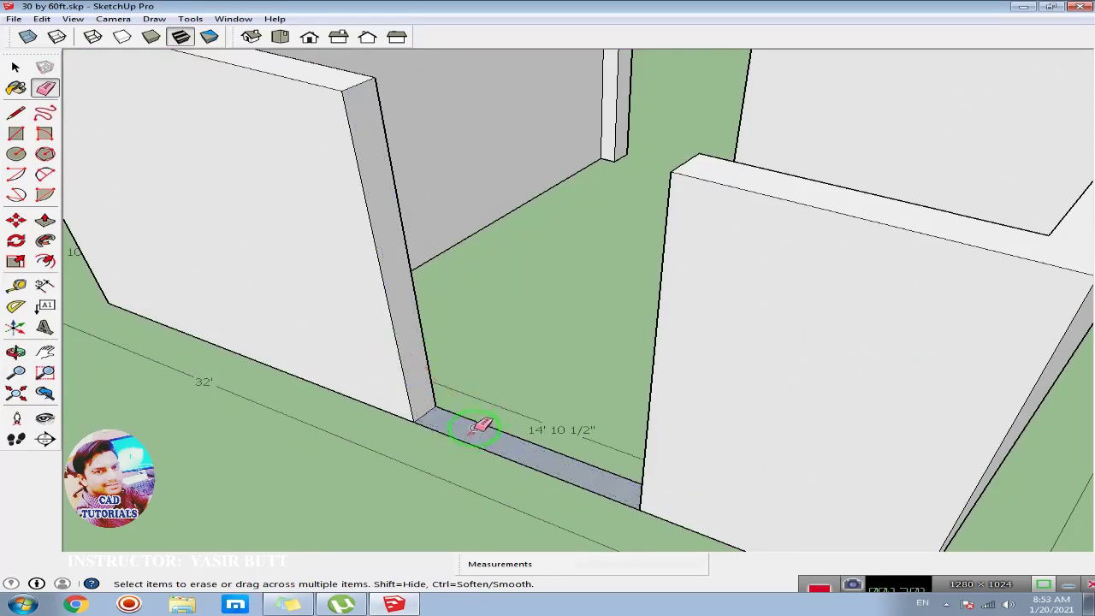
scroll(548, 453, "down", 3)
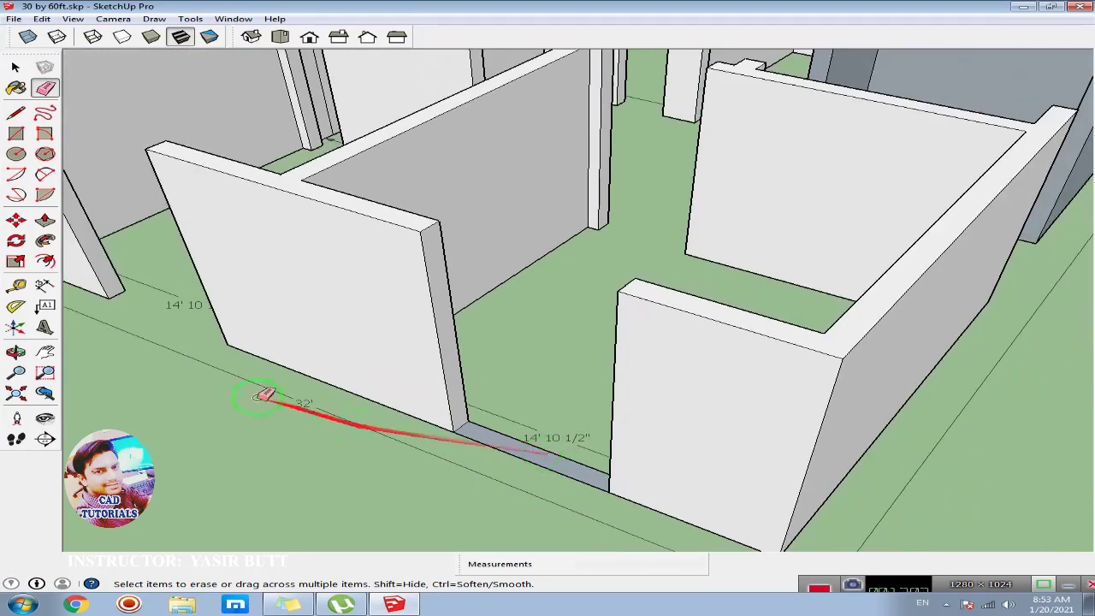
left_click(15, 132)
left_click(125, 290)
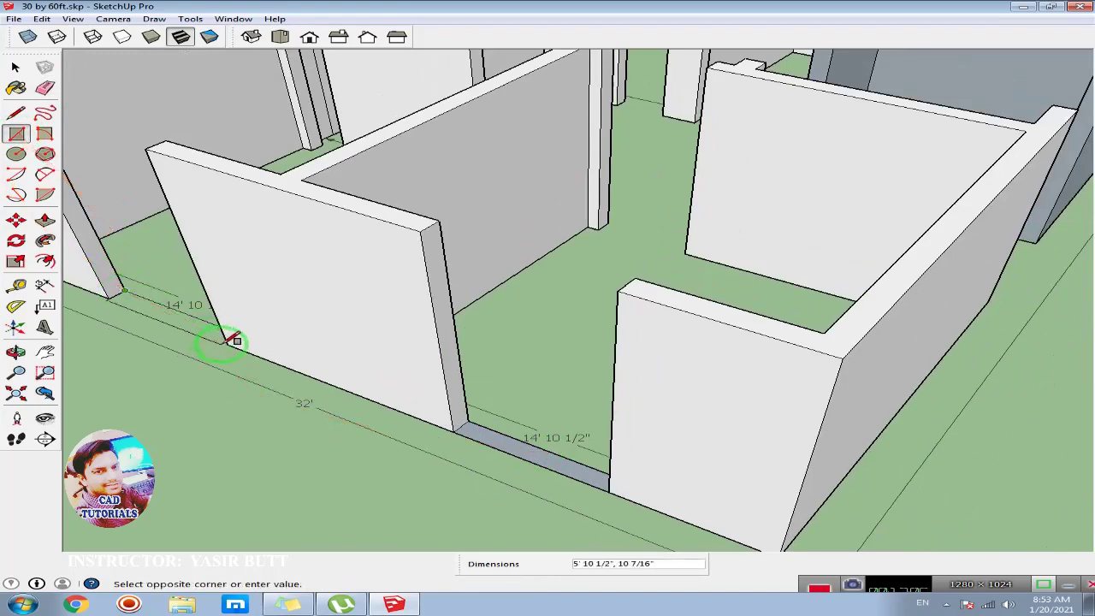
left_click(227, 344)
Step: Raise both opening base faces into 3' high sill walls
scroll(272, 346, "up", 2)
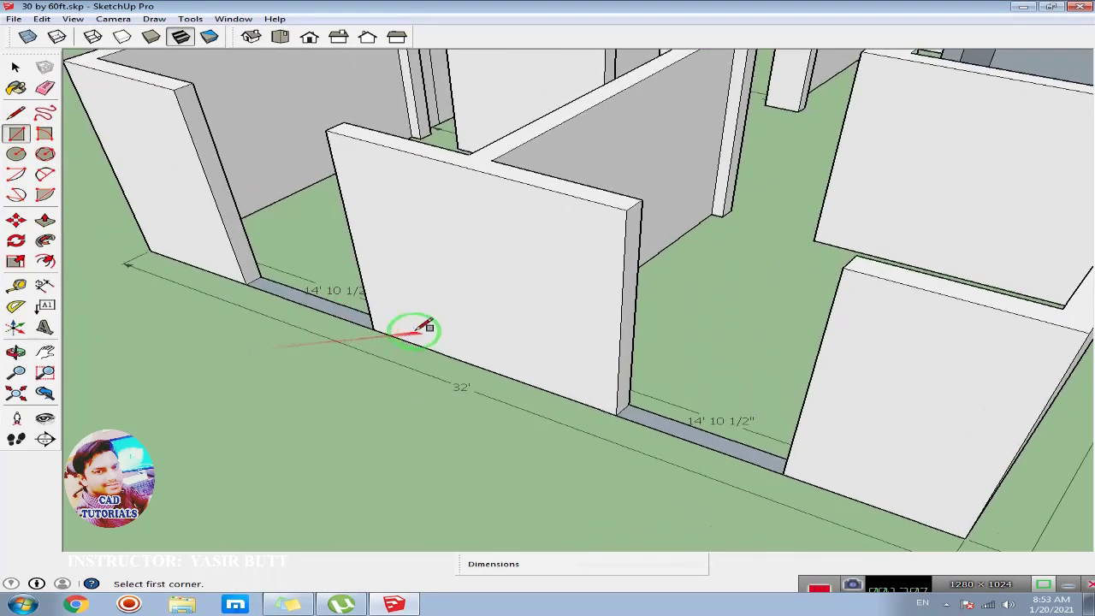
left_click(44, 220)
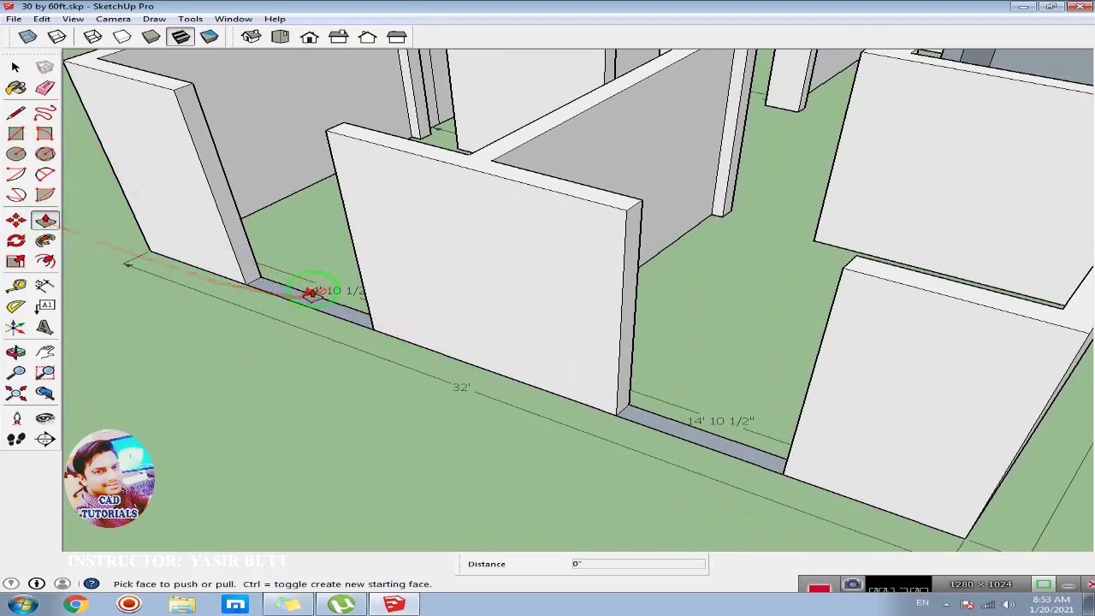
left_click_drag(310, 298, 310, 243)
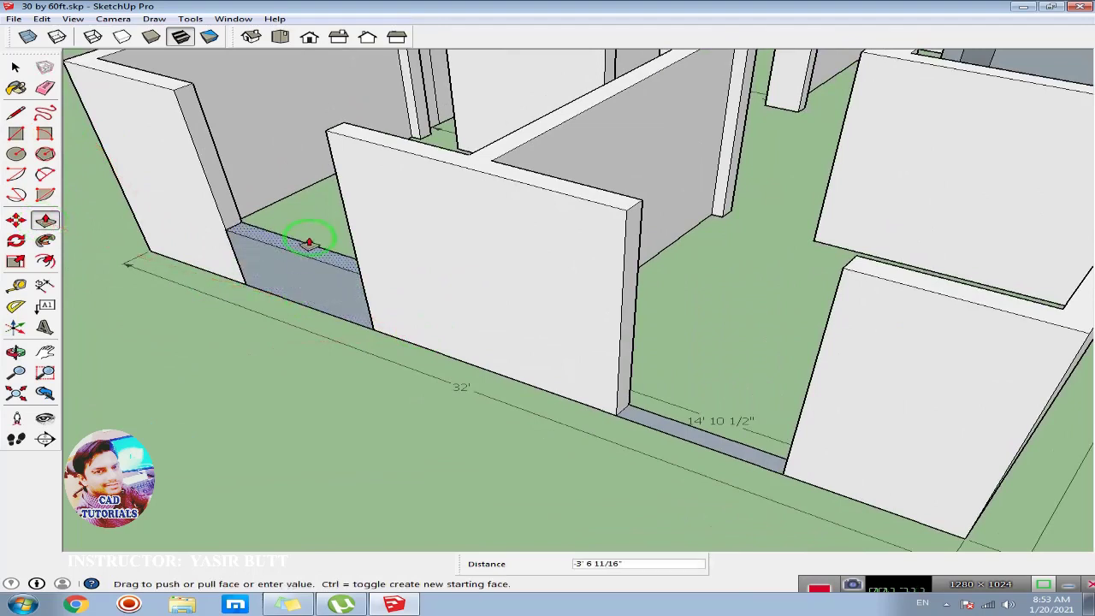
key("Return")
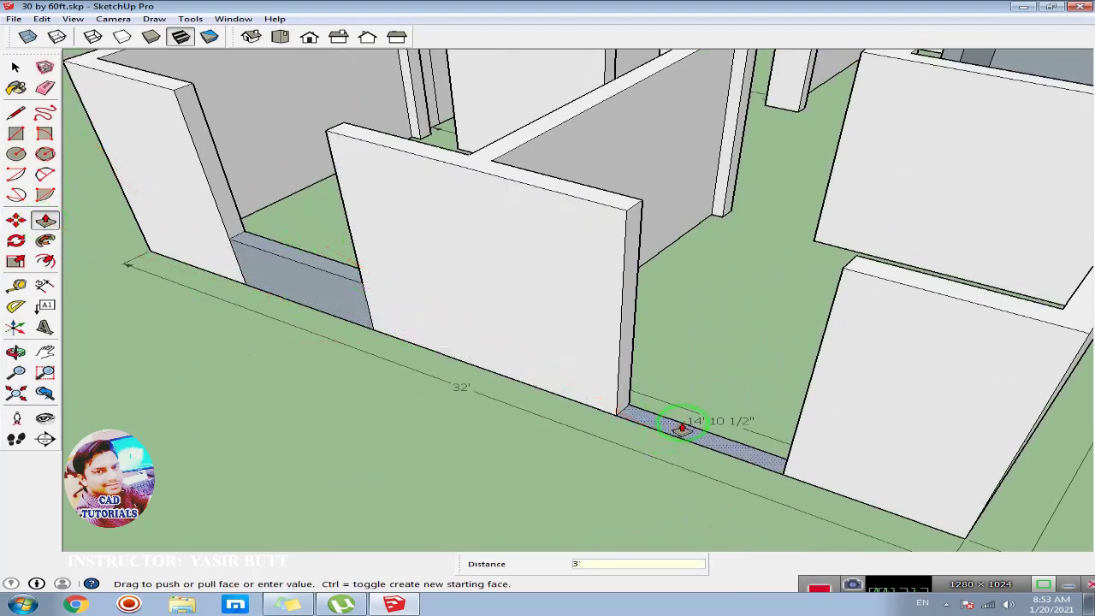
left_click_drag(680, 427, 686, 367)
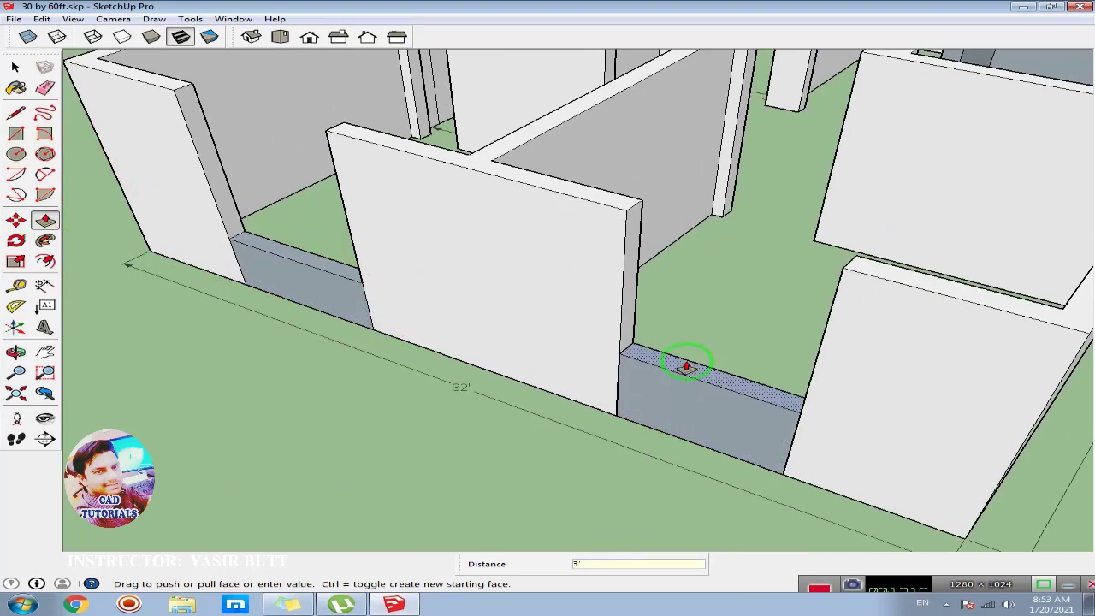
key("Return")
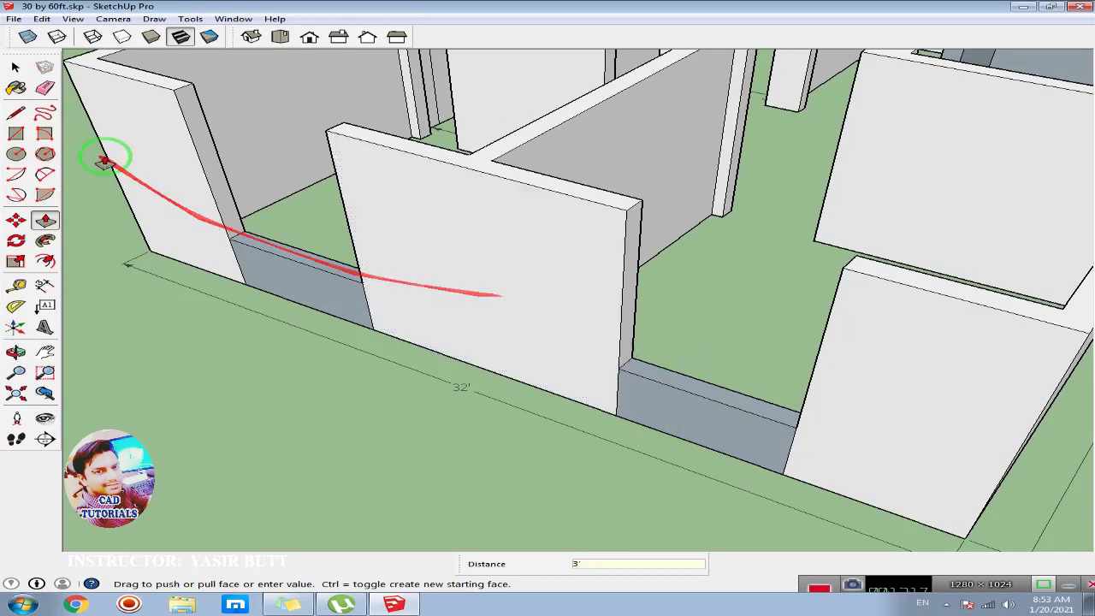
Step: Place a guide on the window wall and start an edge at it
left_click(17, 285)
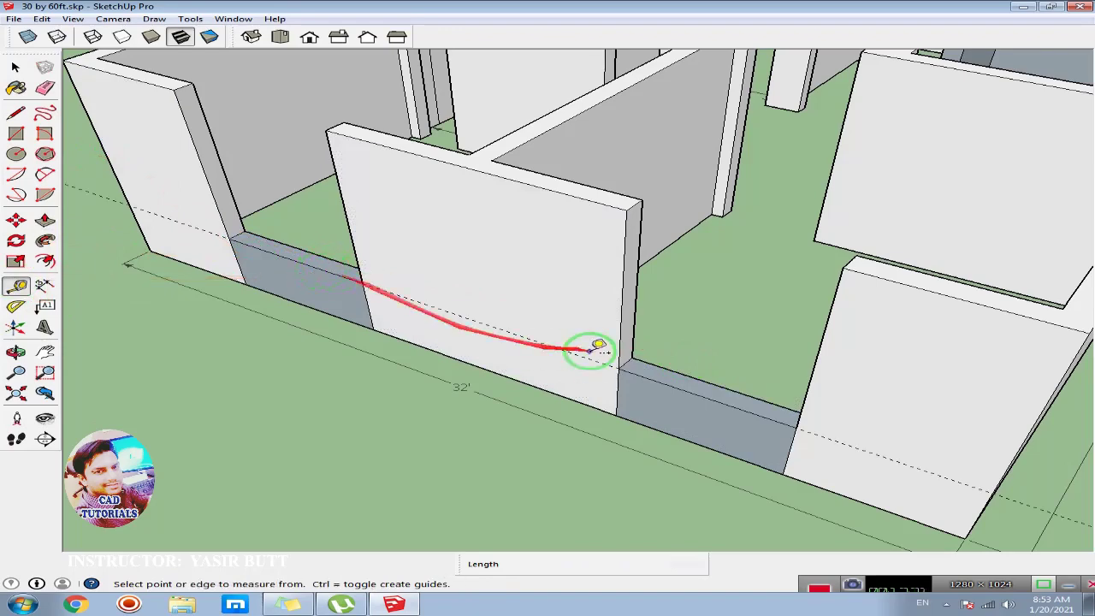
middle_click_drag(342, 313, 496, 283)
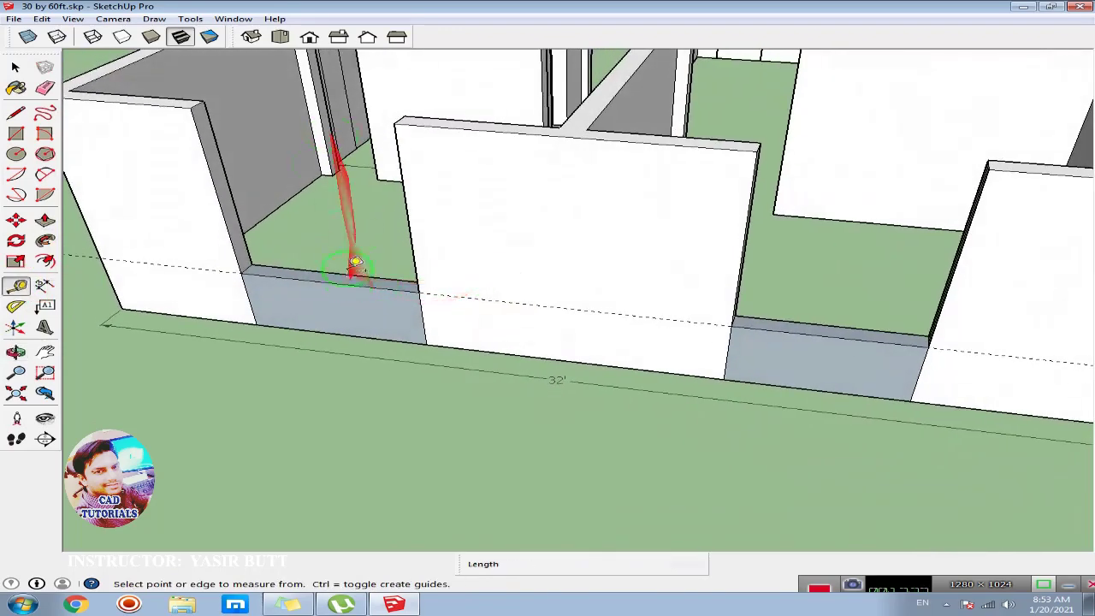
left_click(230, 264)
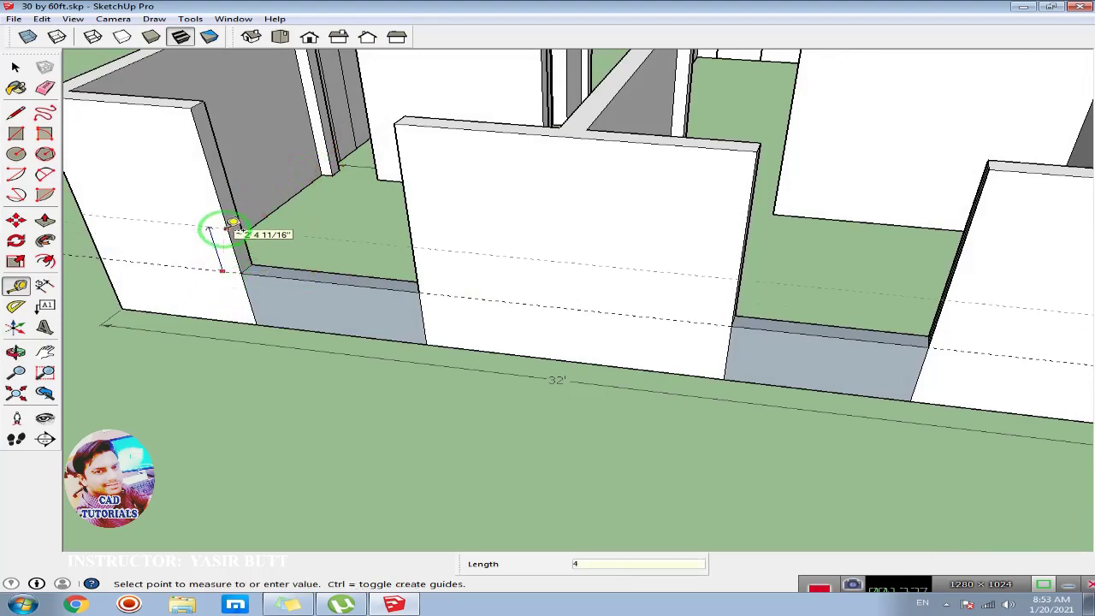
middle_click_drag(416, 240, 305, 276)
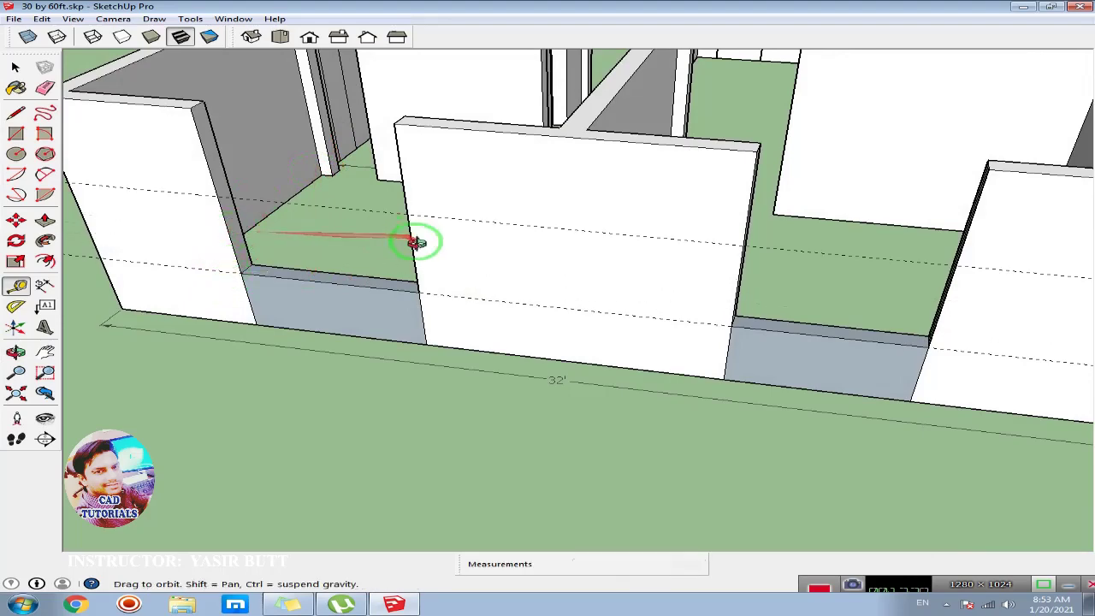
left_click(20, 116)
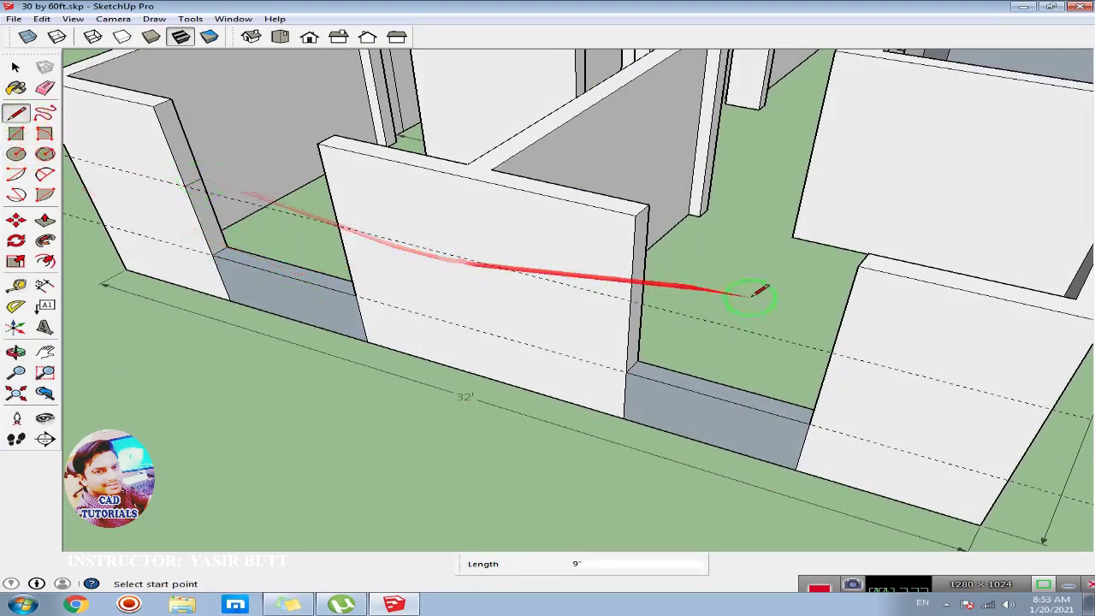
left_click(638, 292)
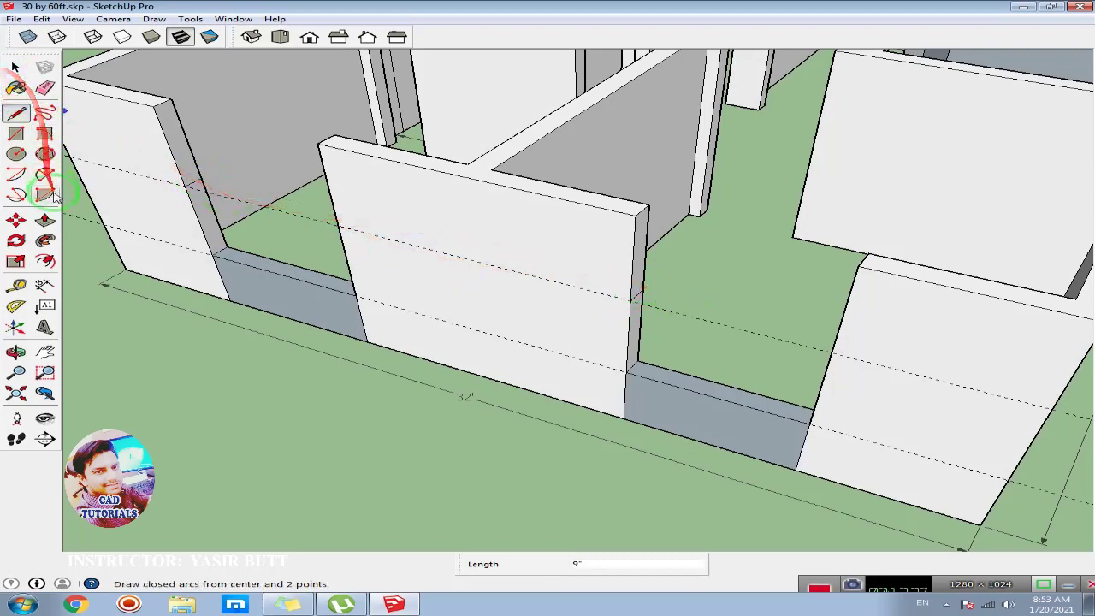
Step: Extend the upper wall faces across above the left and right windows
left_click(45, 221)
left_click_drag(166, 127, 319, 146)
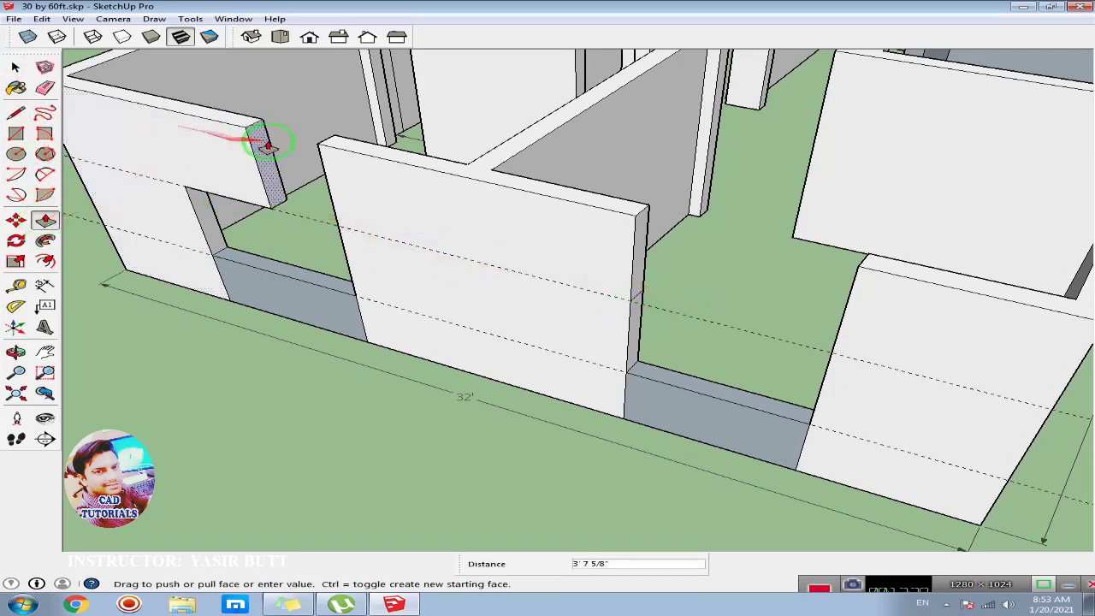
left_click(318, 145)
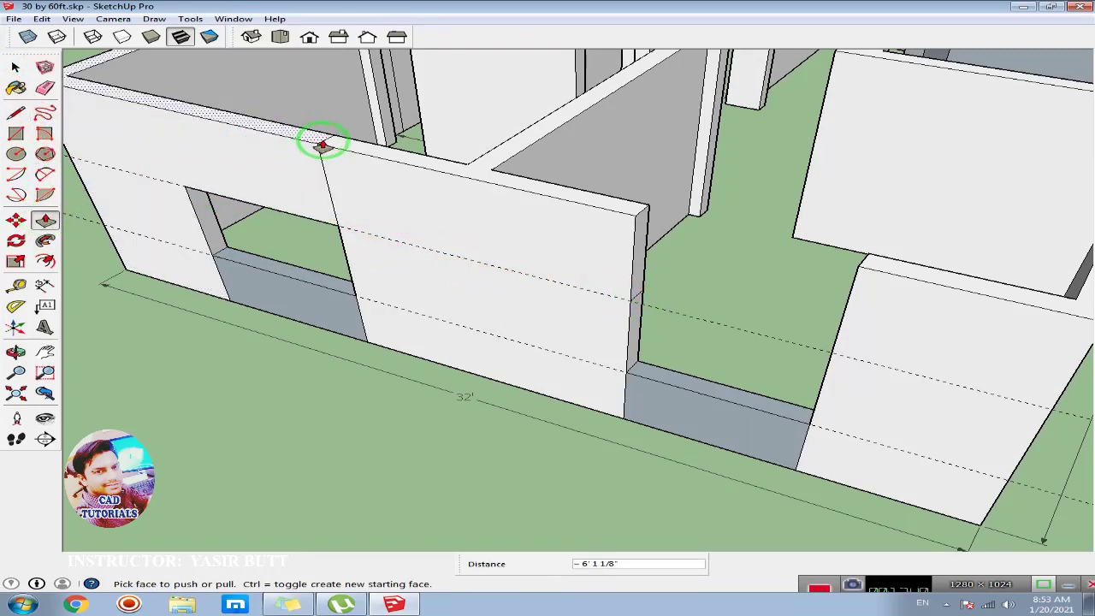
left_click(643, 249)
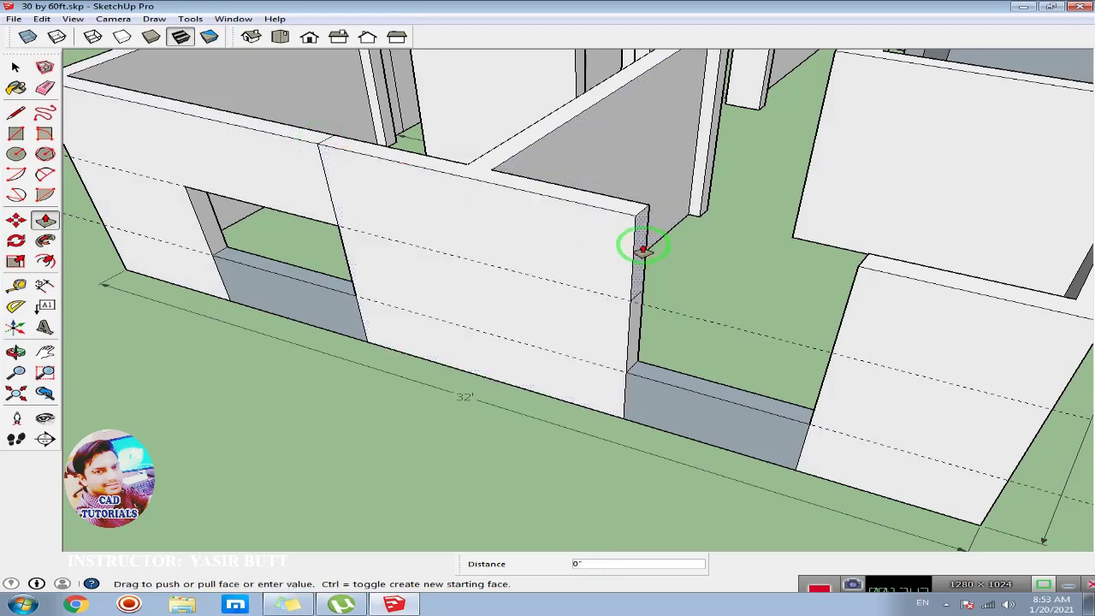
left_click(857, 262)
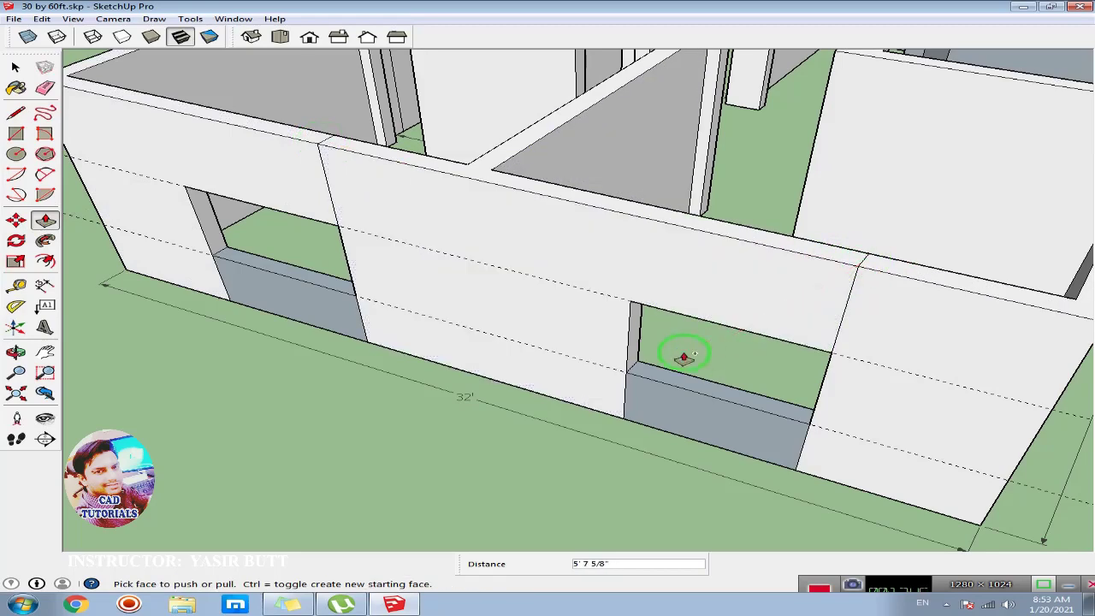
Step: Delete all guides and erase the seam edges along and below the 32' wall's windows
left_click(41, 19)
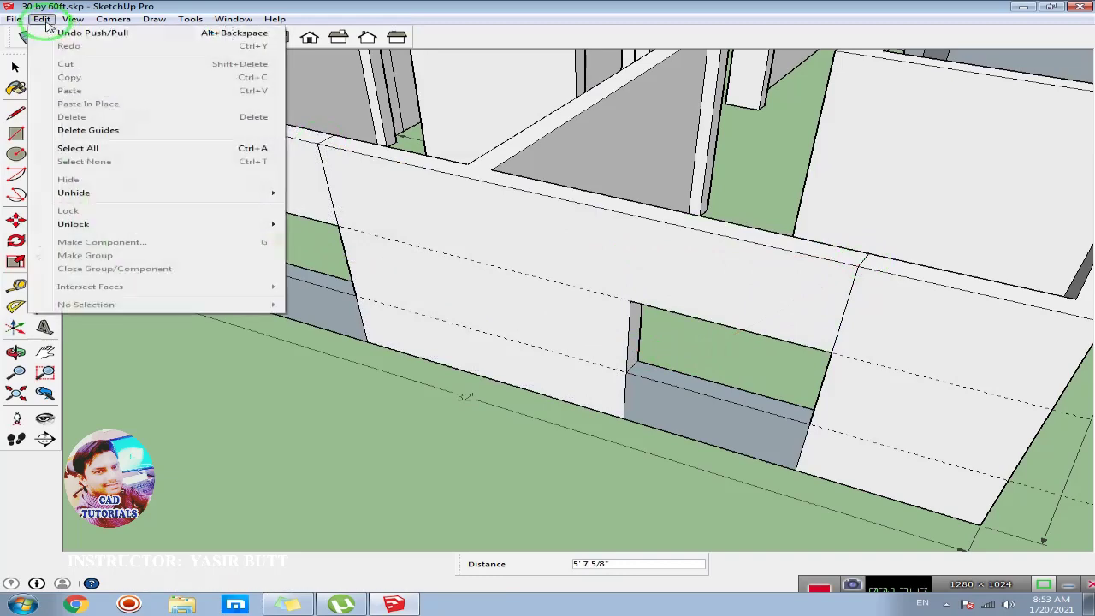
left_click(89, 130)
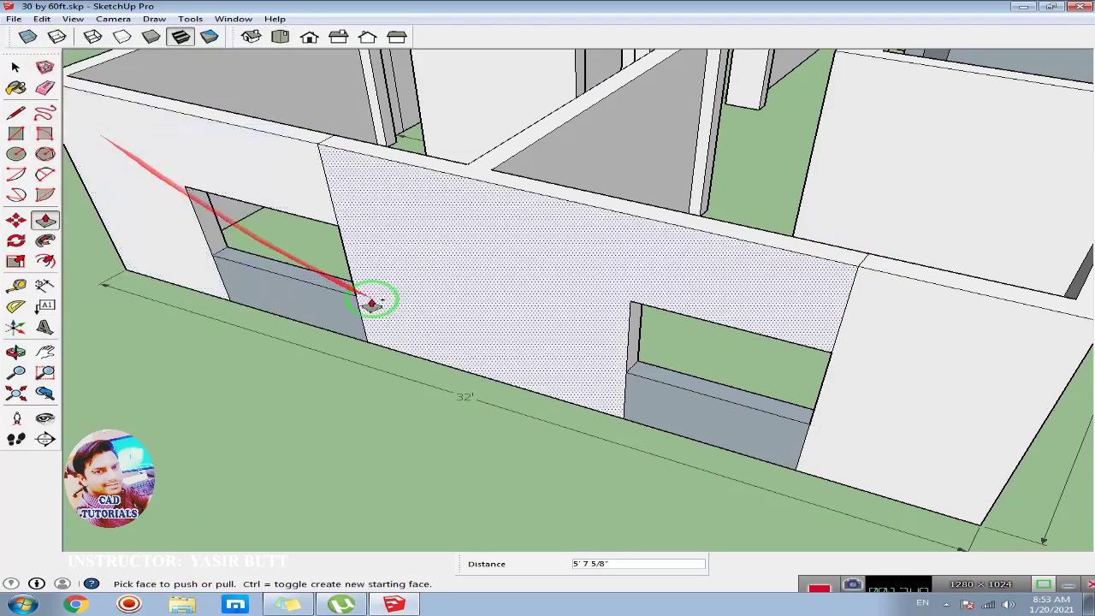
left_click(45, 88)
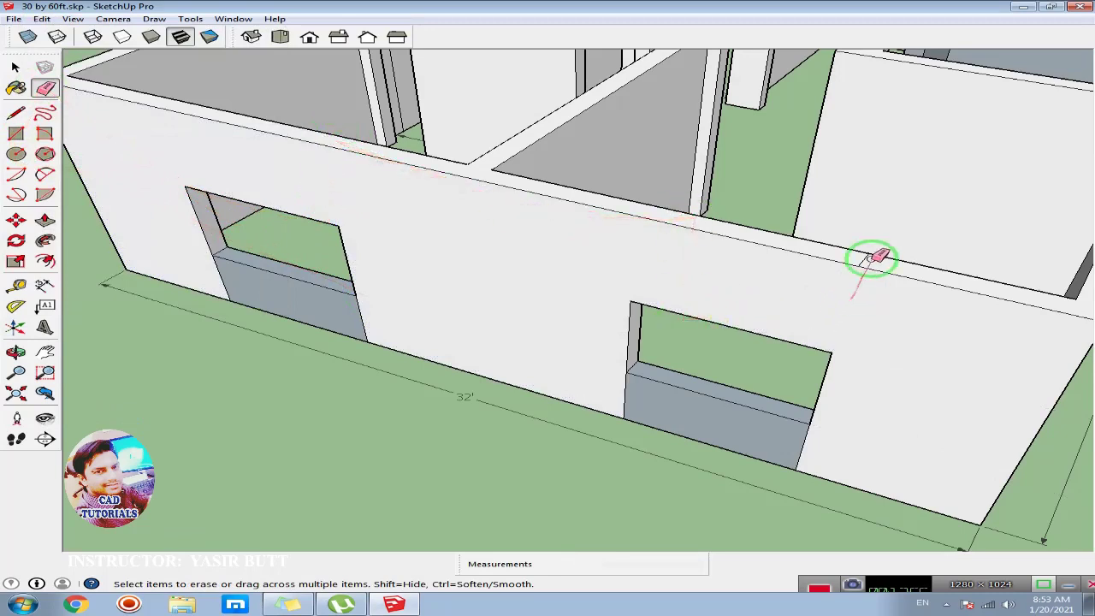
left_click_drag(868, 256, 839, 430)
mouse_move(810, 440)
left_mouse_down()
mouse_move(679, 439)
mouse_move(625, 394)
mouse_move(379, 330)
mouse_move(227, 275)
mouse_move(374, 301)
left_mouse_up()
scroll(379, 308, "down", 3)
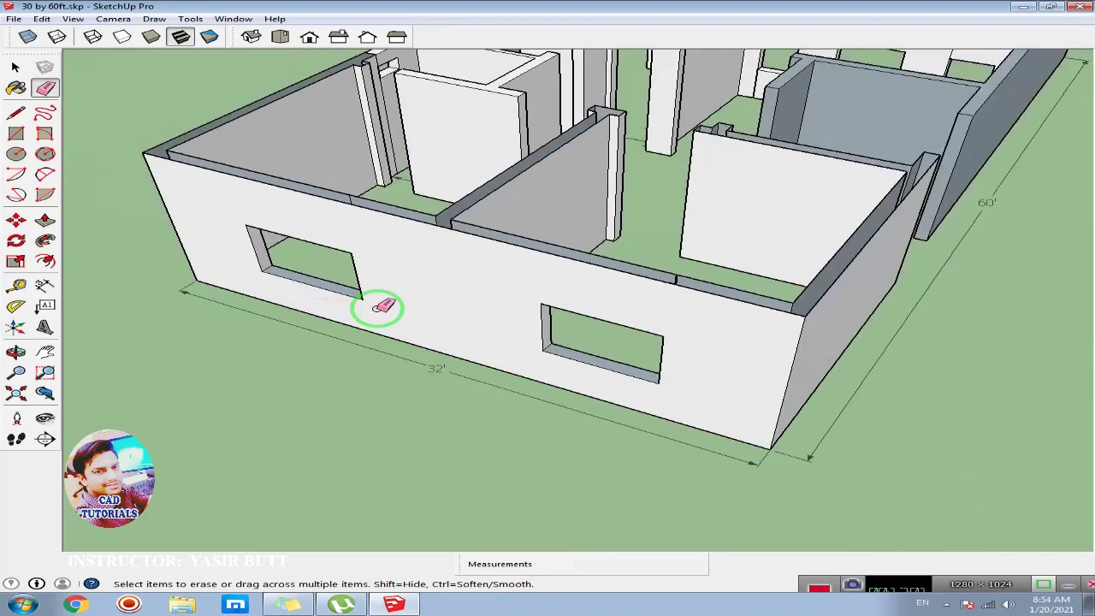
mouse_move(445, 349)
middle_mouse_down()
mouse_move(457, 261)
mouse_move(520, 296)
mouse_move(274, 298)
mouse_move(458, 385)
mouse_move(396, 317)
mouse_move(464, 360)
mouse_move(696, 339)
mouse_move(451, 340)
mouse_move(271, 367)
mouse_move(452, 350)
mouse_move(707, 369)
mouse_move(420, 359)
mouse_move(547, 364)
mouse_move(647, 386)
mouse_move(564, 295)
middle_mouse_up()
scroll(565, 295, "up", 3)
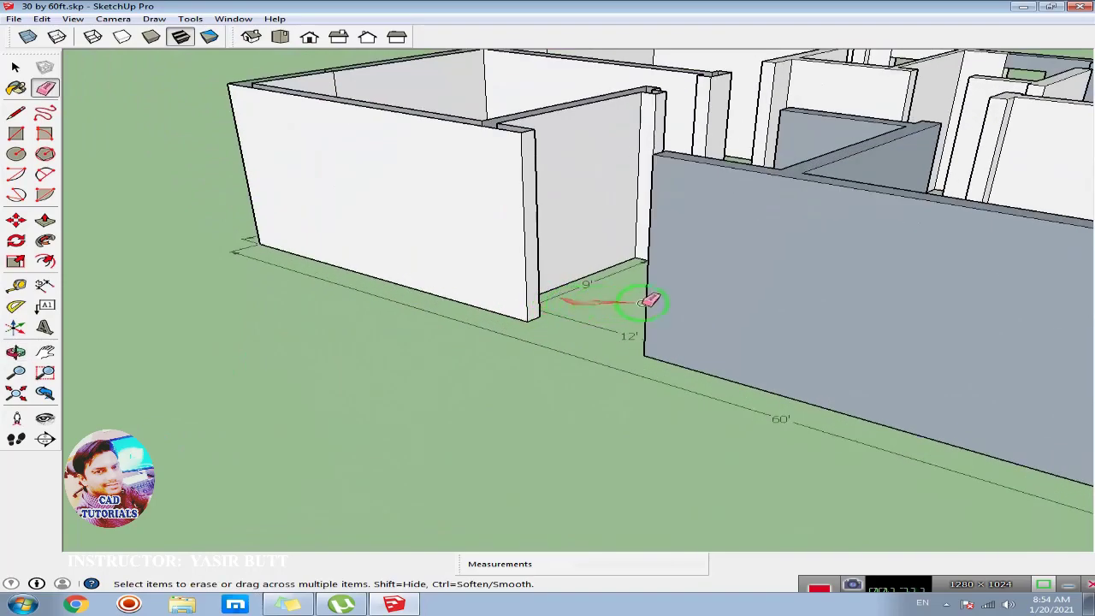
Step: Draw a rectangle across the gap between the white and grey walls and pull it up 3
mouse_move(647, 300)
middle_mouse_down()
mouse_move(610, 330)
mouse_move(701, 310)
mouse_move(416, 303)
middle_mouse_up()
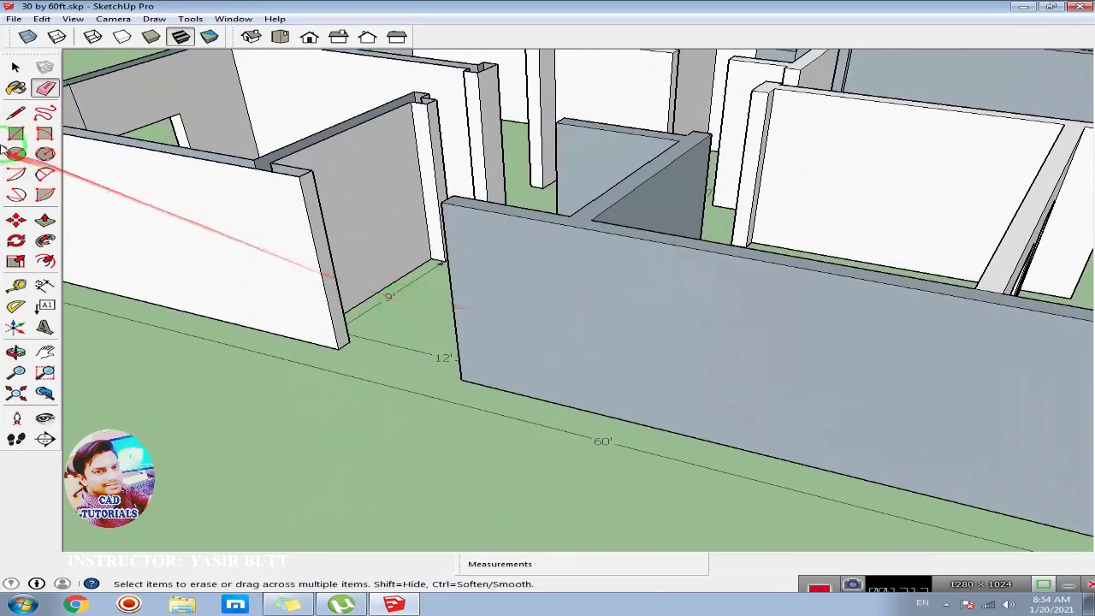
left_click(16, 134)
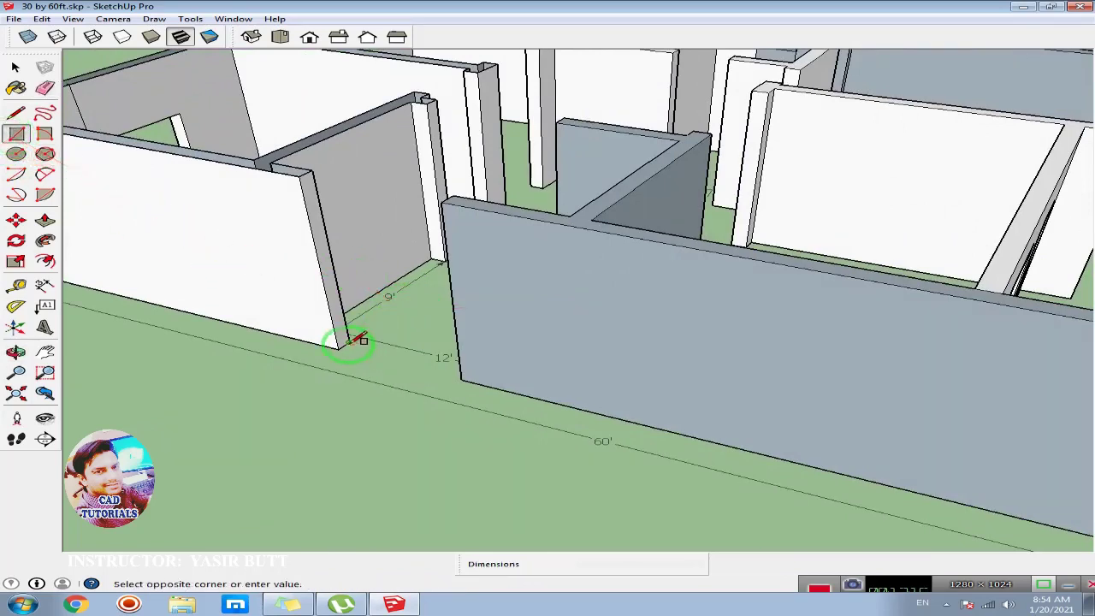
left_click(461, 375)
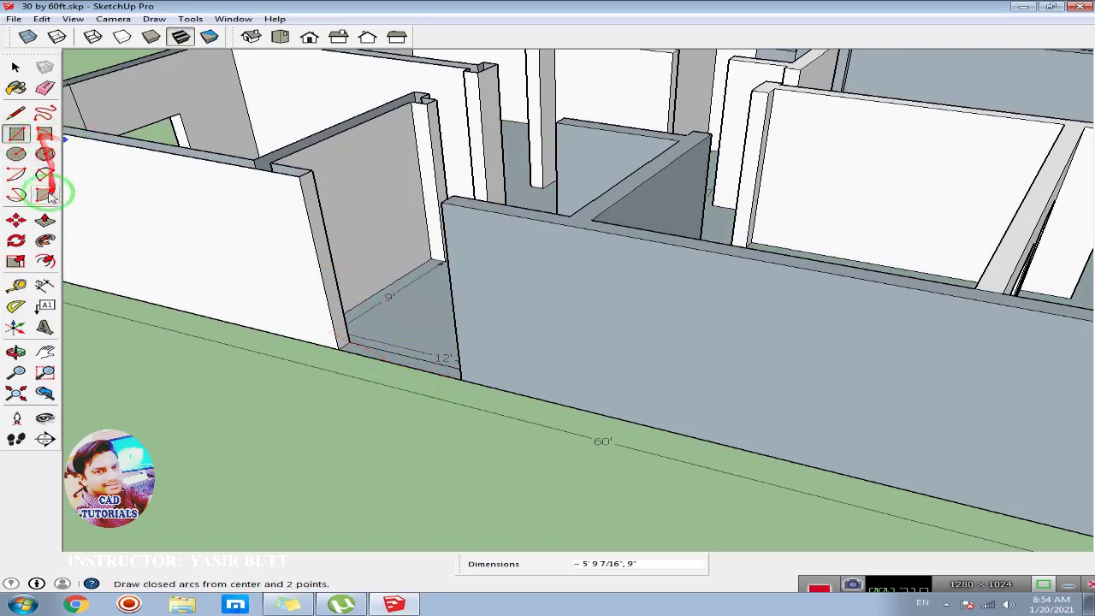
left_click(44, 220)
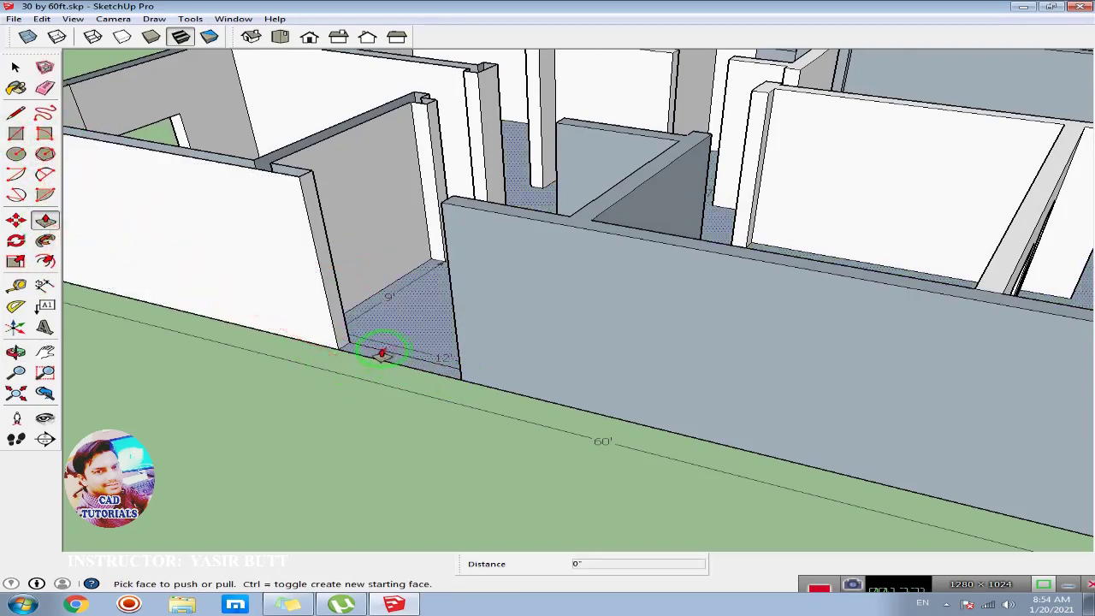
left_click(379, 353)
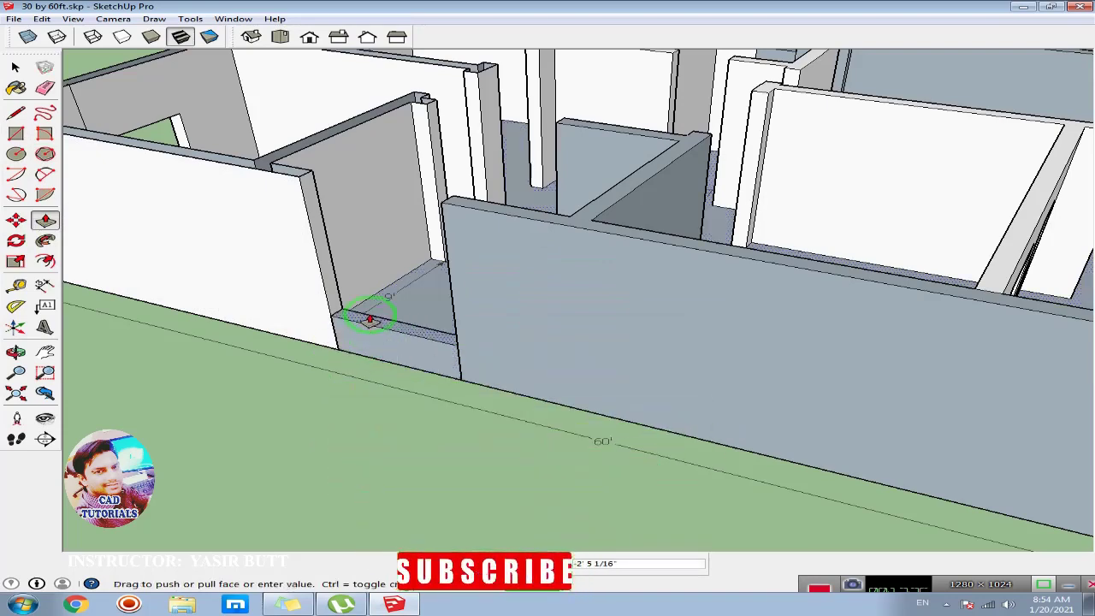
type("3")
key("Return")
scroll(364, 299, "up", 3)
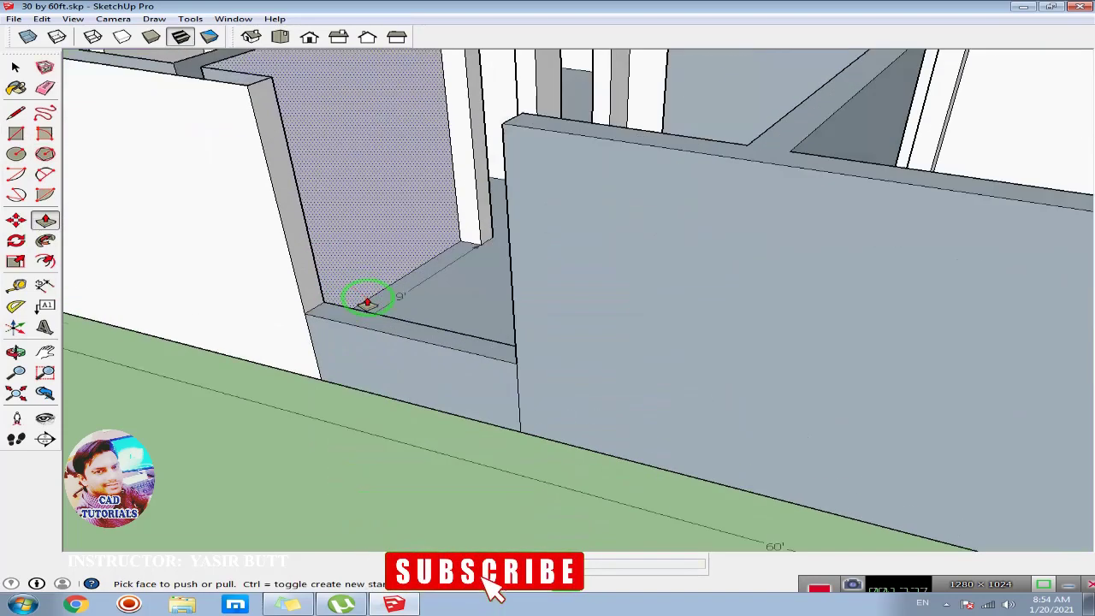
Step: Guide the window top and extend the white wall's upper section 5' 9 7/16" across the gap
left_click(15, 285)
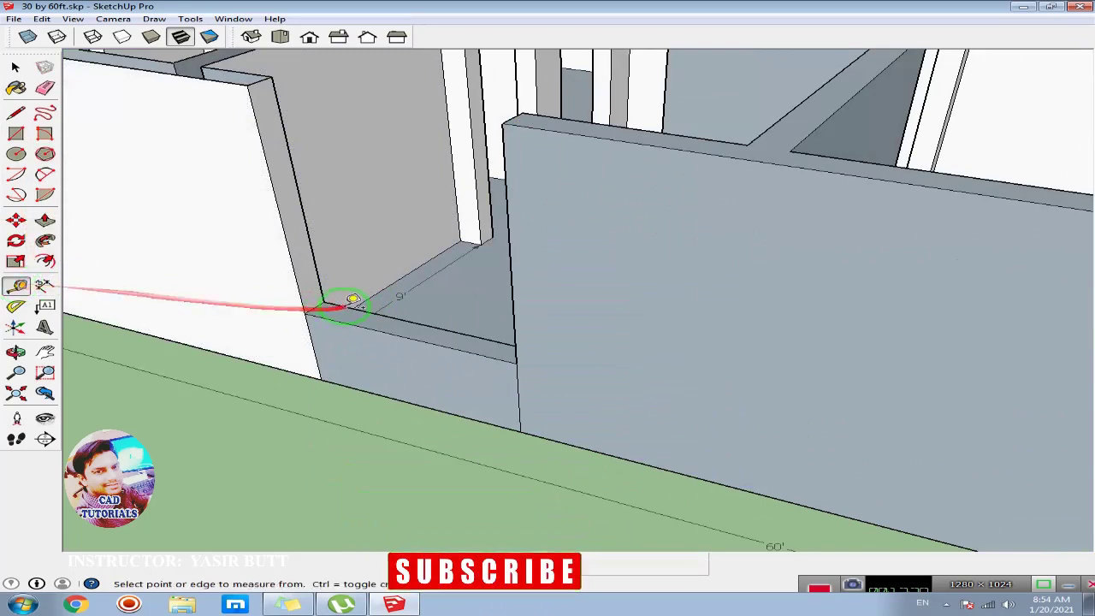
left_click(351, 320)
type("4'")
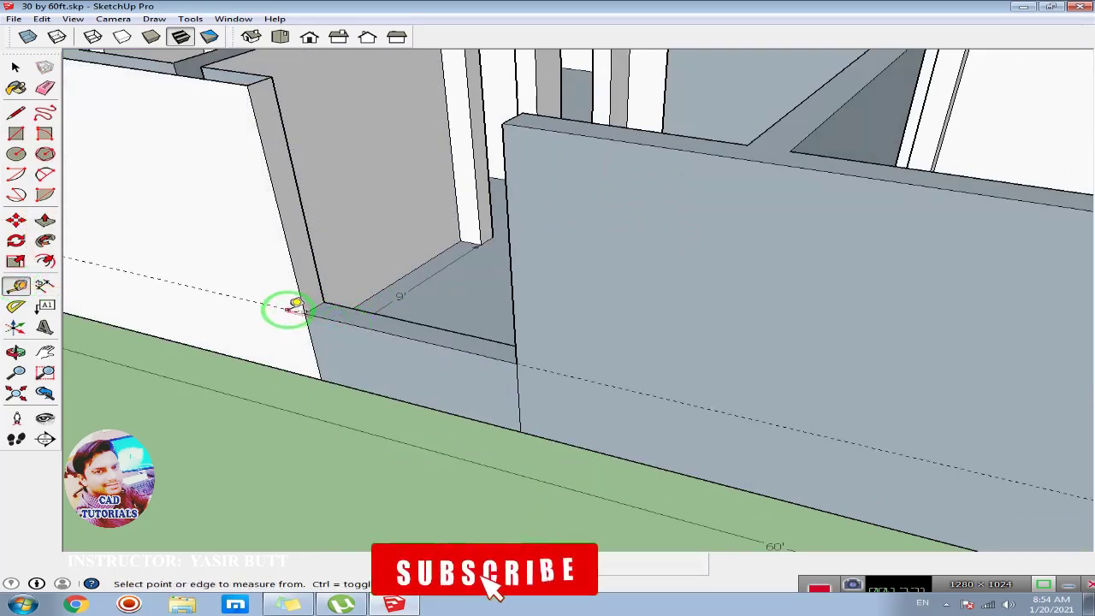
left_click(291, 248)
left_click(16, 114)
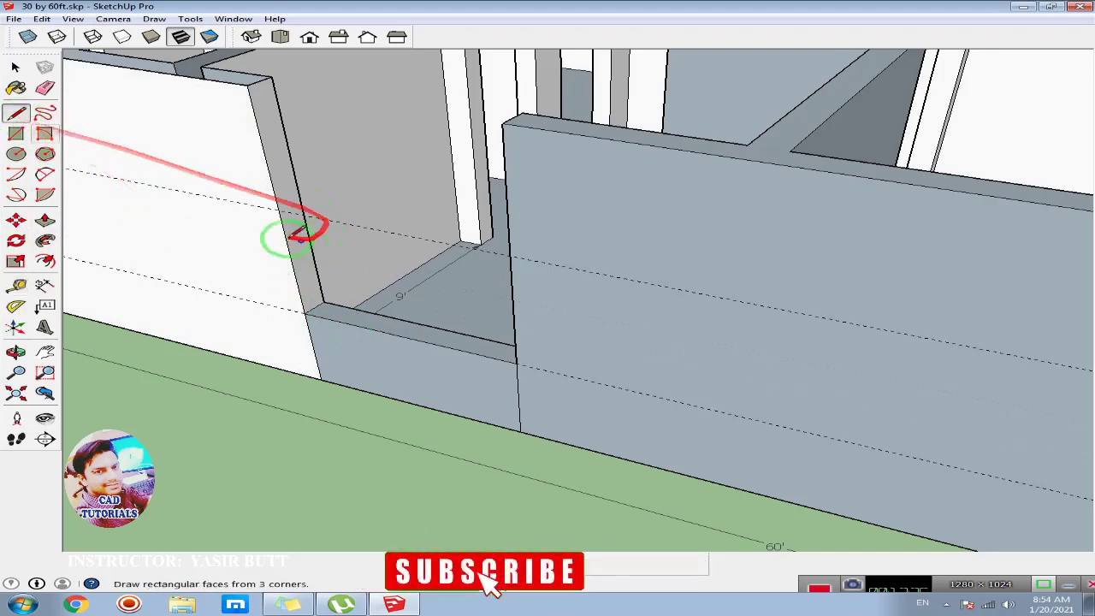
left_click(277, 209)
key("Escape")
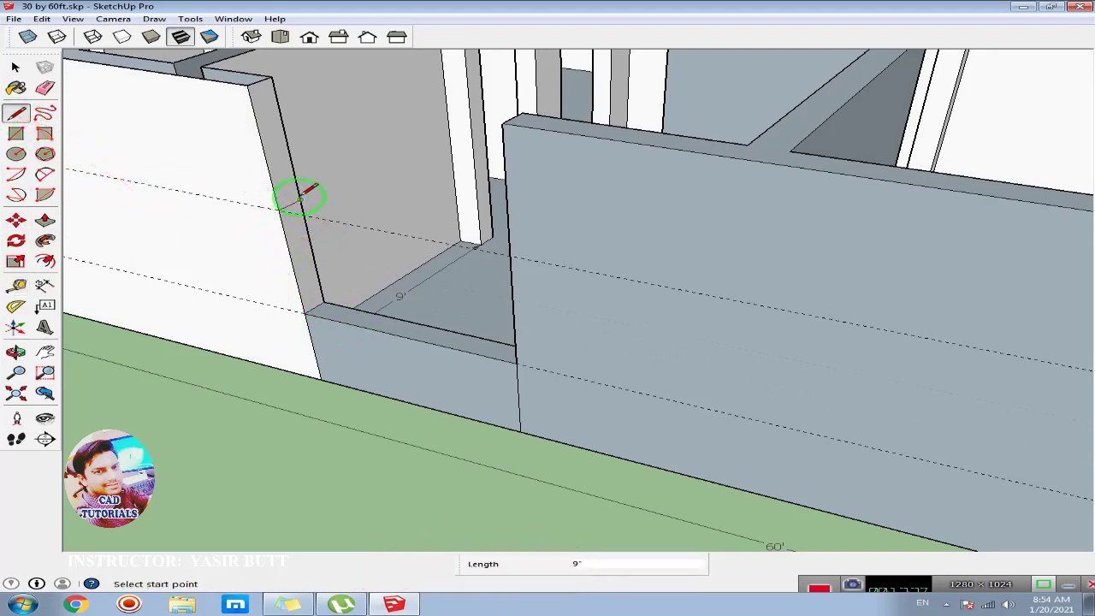
left_click(44, 220)
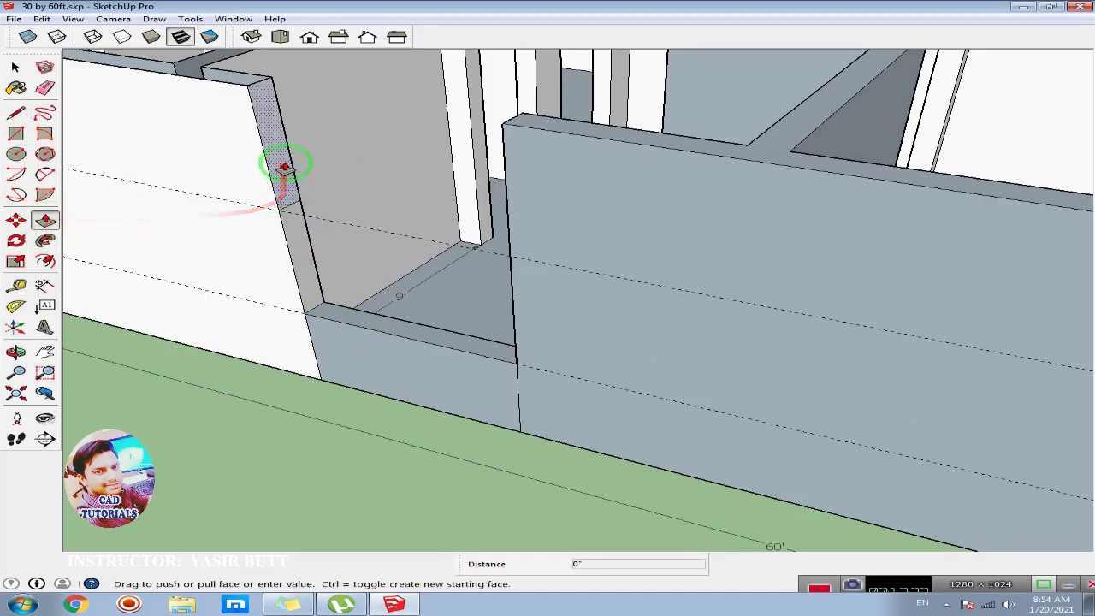
mouse_move(286, 171)
left_mouse_down()
mouse_move(524, 143)
mouse_move(502, 120)
left_mouse_up()
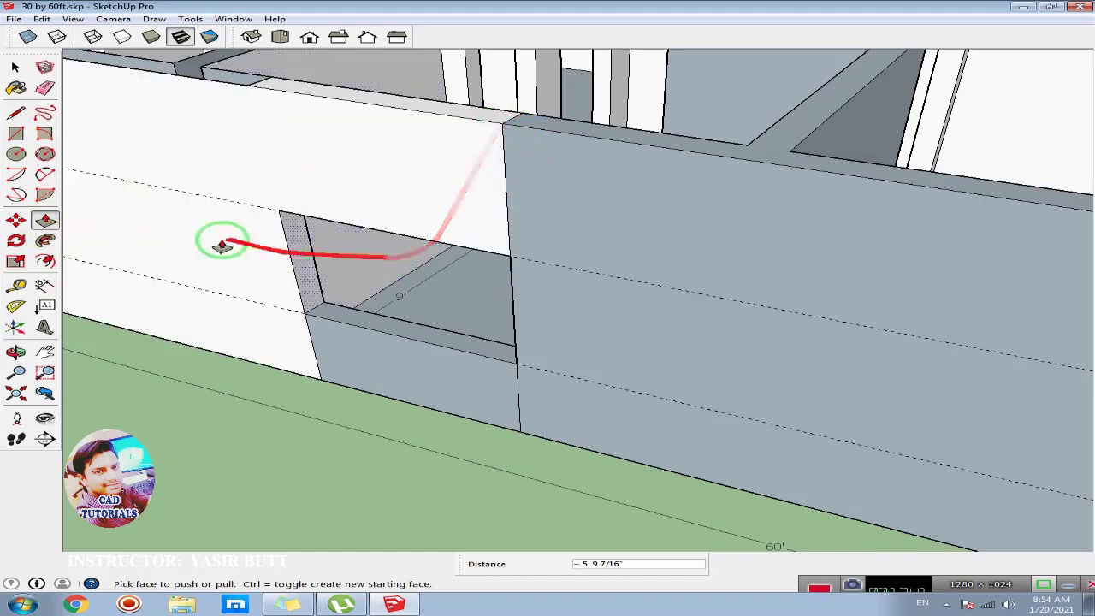
left_click(41, 18)
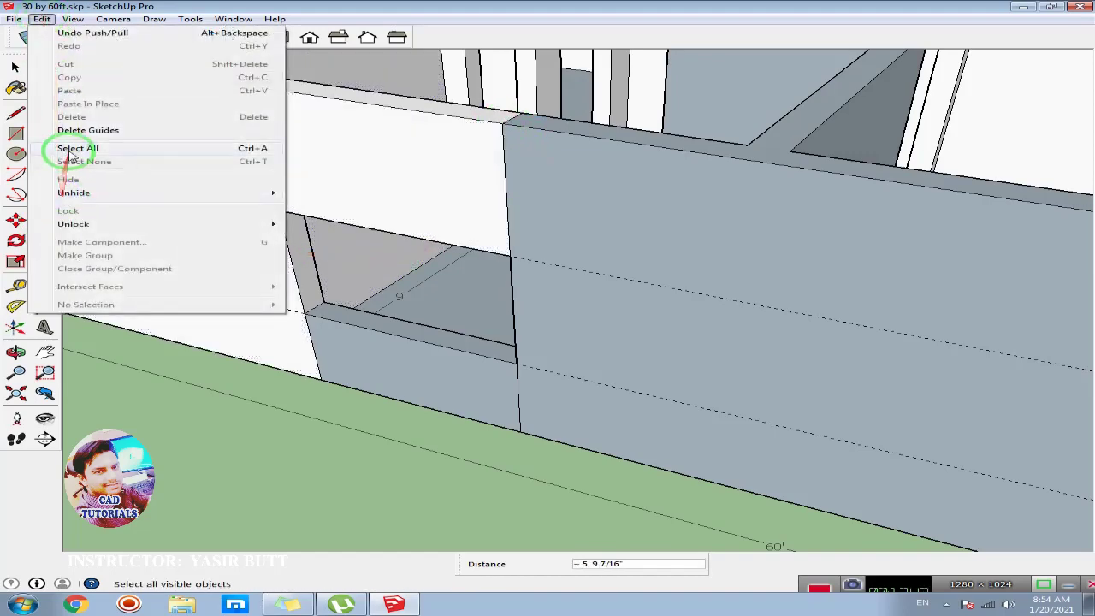
Step: Delete the guides, erase the seam edges around the new window, and view the rooms from above
left_click(86, 131)
key("e")
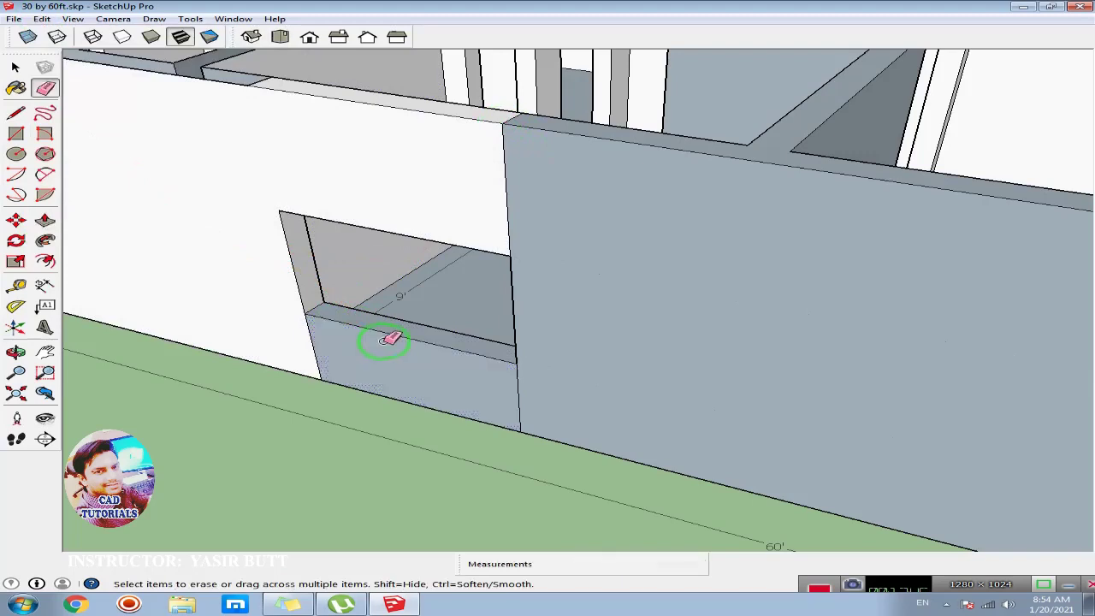
left_click(319, 359)
left_click_drag(319, 360, 499, 147)
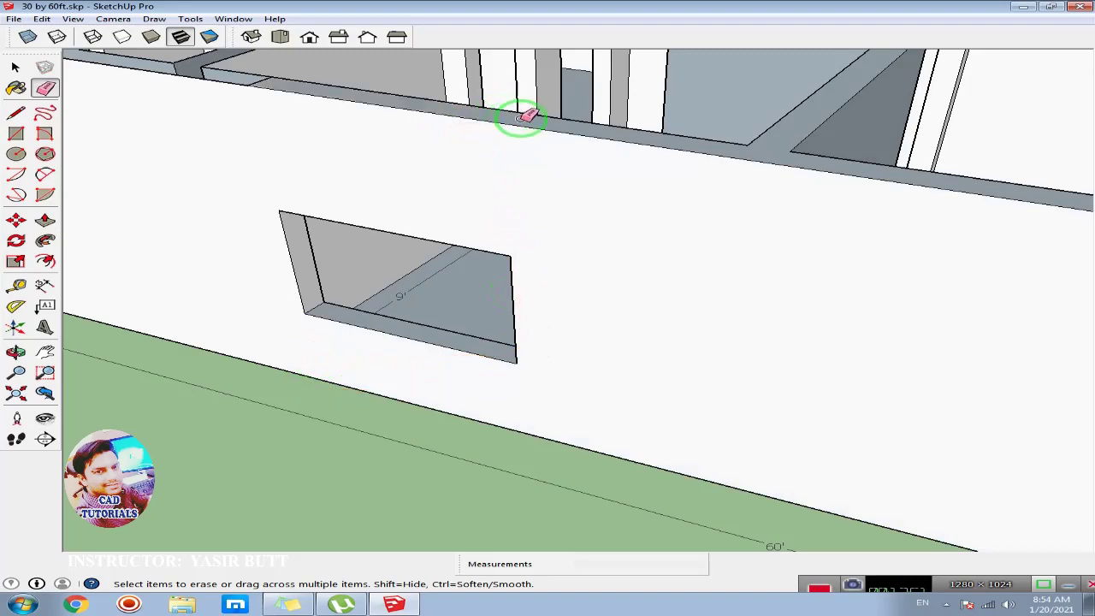
scroll(460, 252, "down", 3)
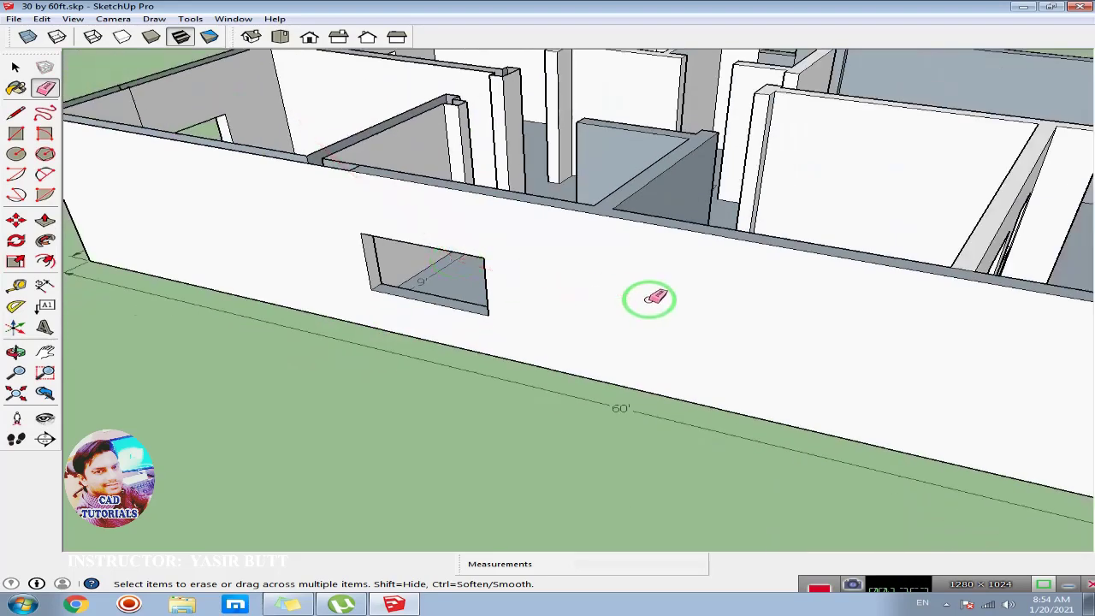
mouse_move(655, 297)
middle_mouse_down()
mouse_move(489, 293)
mouse_move(391, 274)
mouse_move(359, 326)
mouse_move(692, 320)
mouse_move(391, 318)
mouse_move(562, 368)
mouse_move(647, 265)
mouse_move(432, 336)
mouse_move(738, 249)
middle_mouse_up()
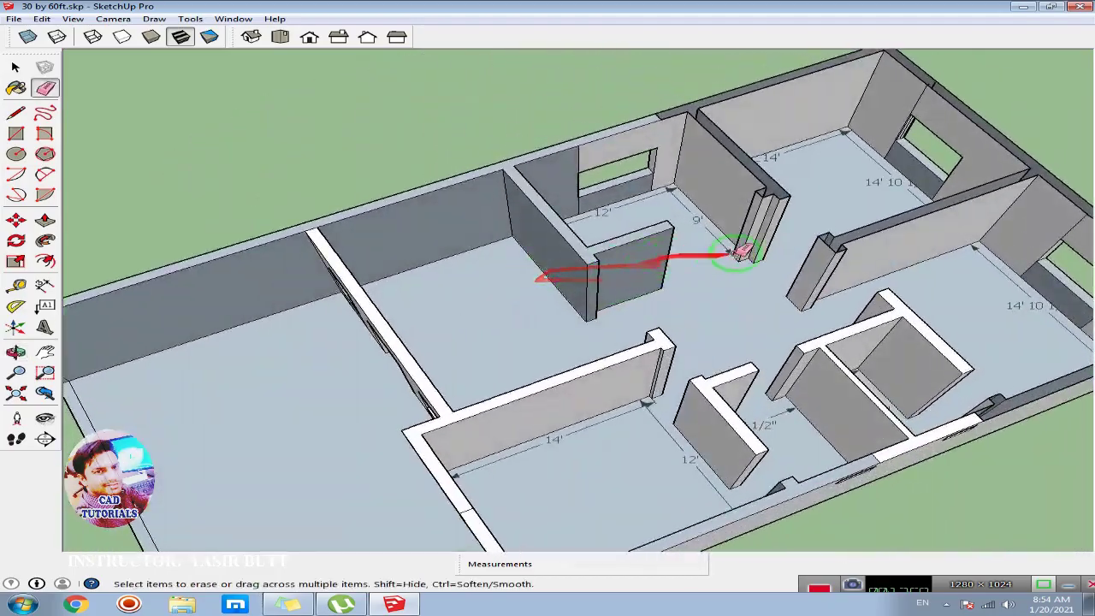
Step: Orbit and zoom in on the doorway gap beside the 12' room wall
scroll(738, 249, "up", 2)
scroll(738, 261, "up", 2)
scroll(737, 265, "down", 1)
scroll(692, 265, "down", 1)
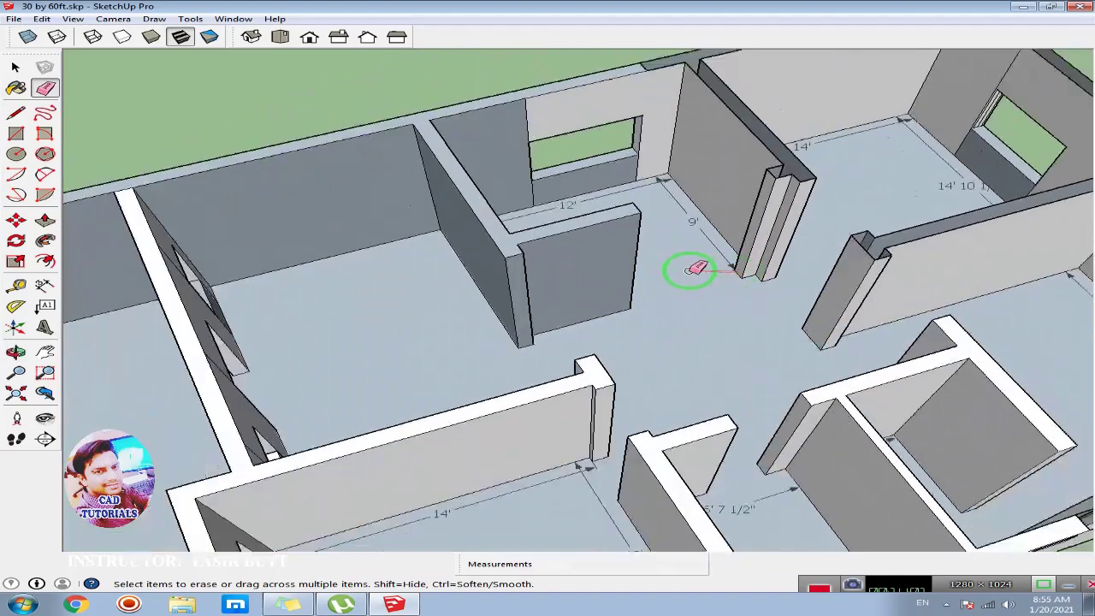
scroll(691, 272, "down", 1)
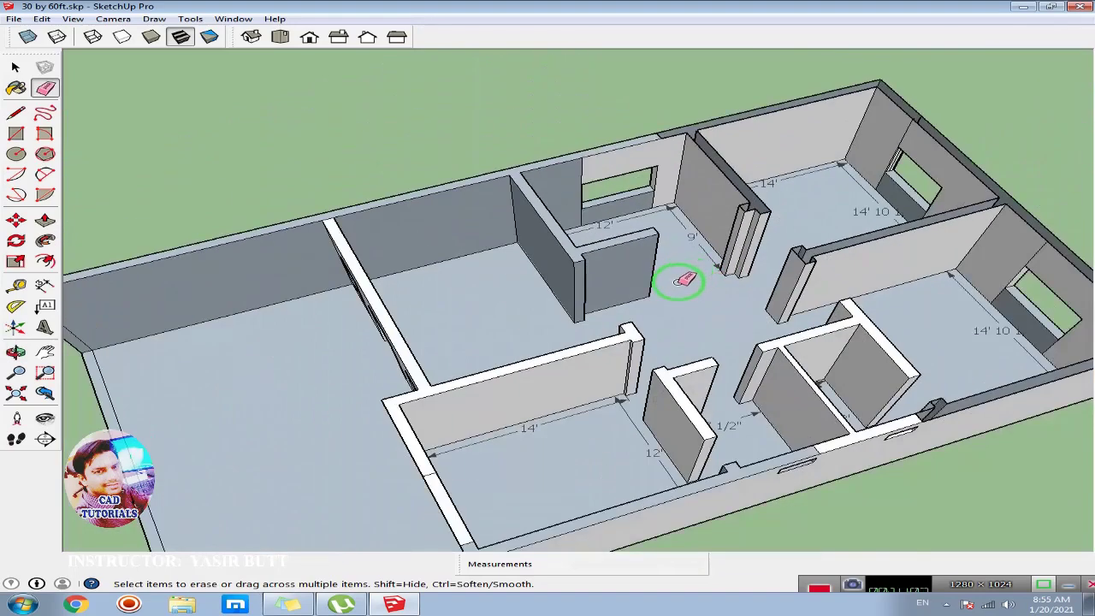
key("space")
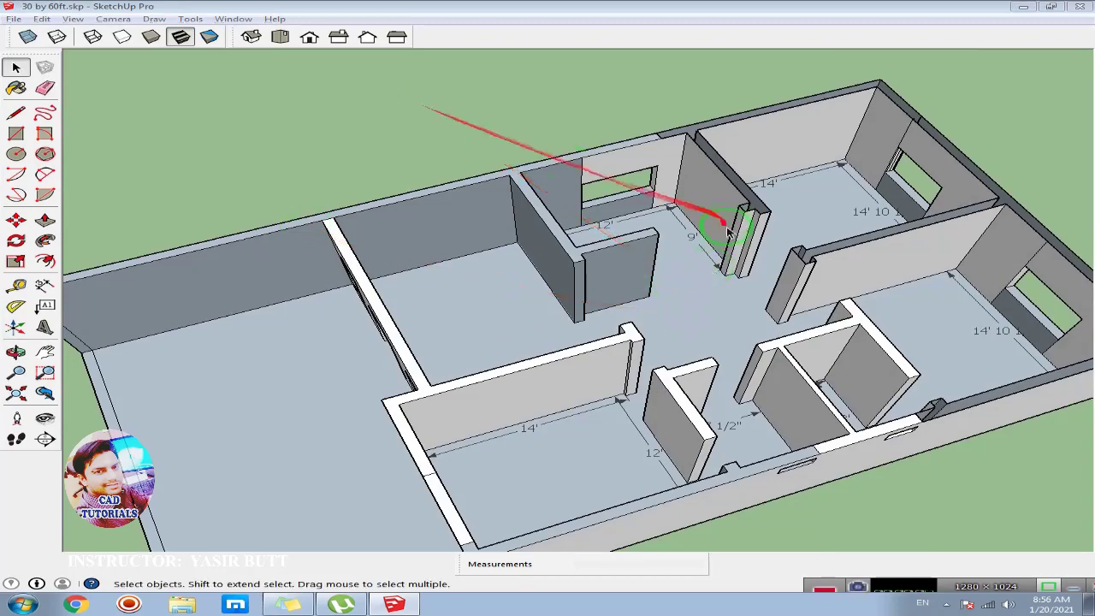
middle_click_drag(723, 240, 562, 252)
scroll(695, 282, "up", 3)
middle_click_drag(724, 282, 485, 222)
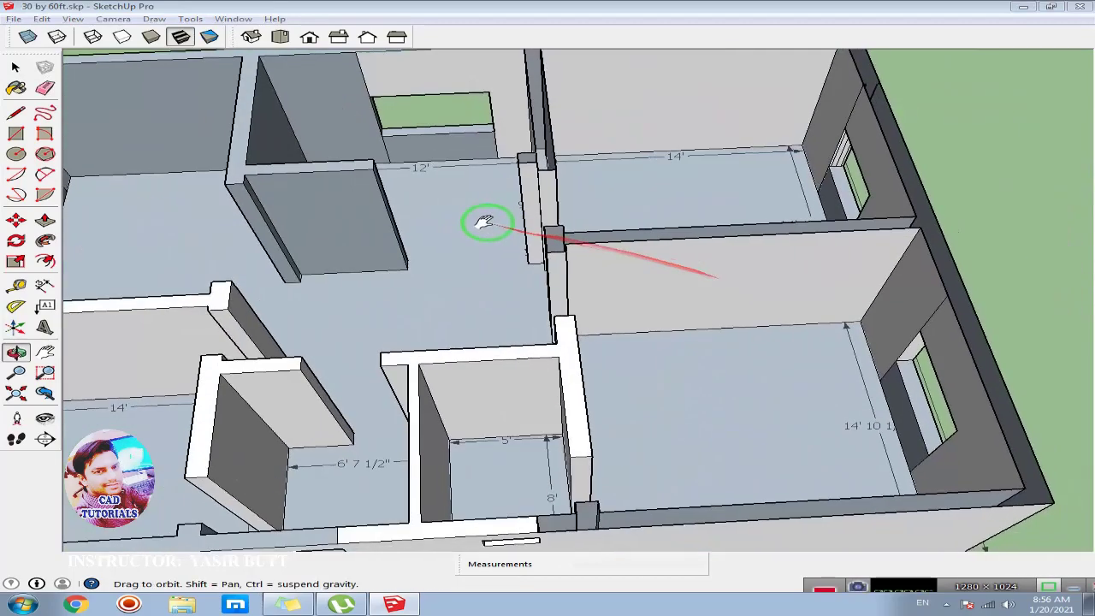
scroll(469, 248, "up", 2)
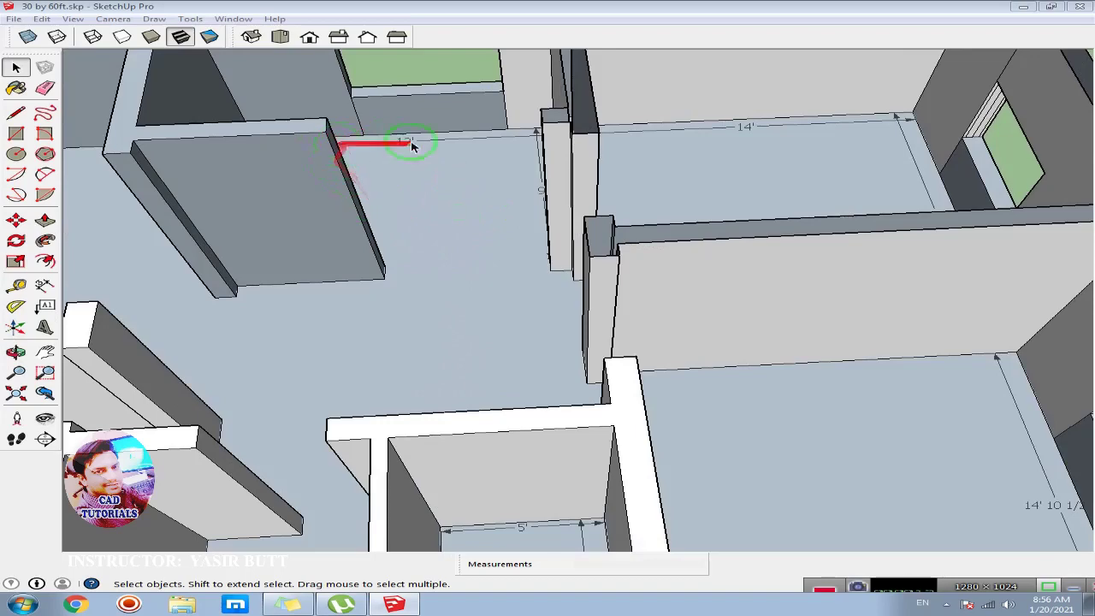
mouse_move(502, 215)
middle_mouse_down()
mouse_move(339, 225)
mouse_move(469, 229)
middle_mouse_up()
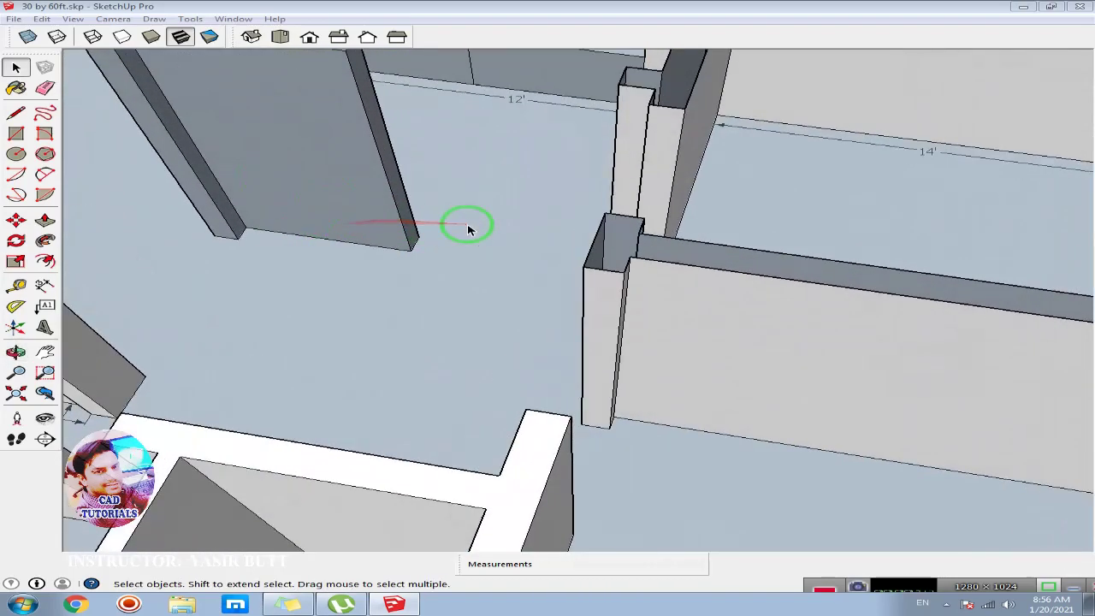
scroll(469, 229, "up", 2)
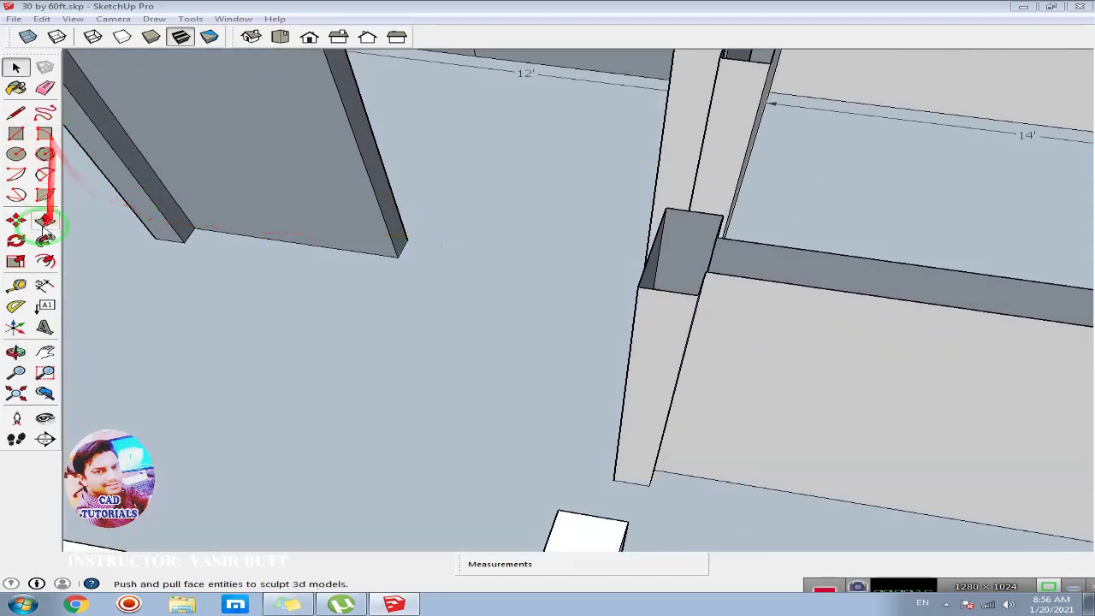
Step: Measure the wall end near the doorway and place an 11' guide offset from the dashed floor guide
left_click(26, 287)
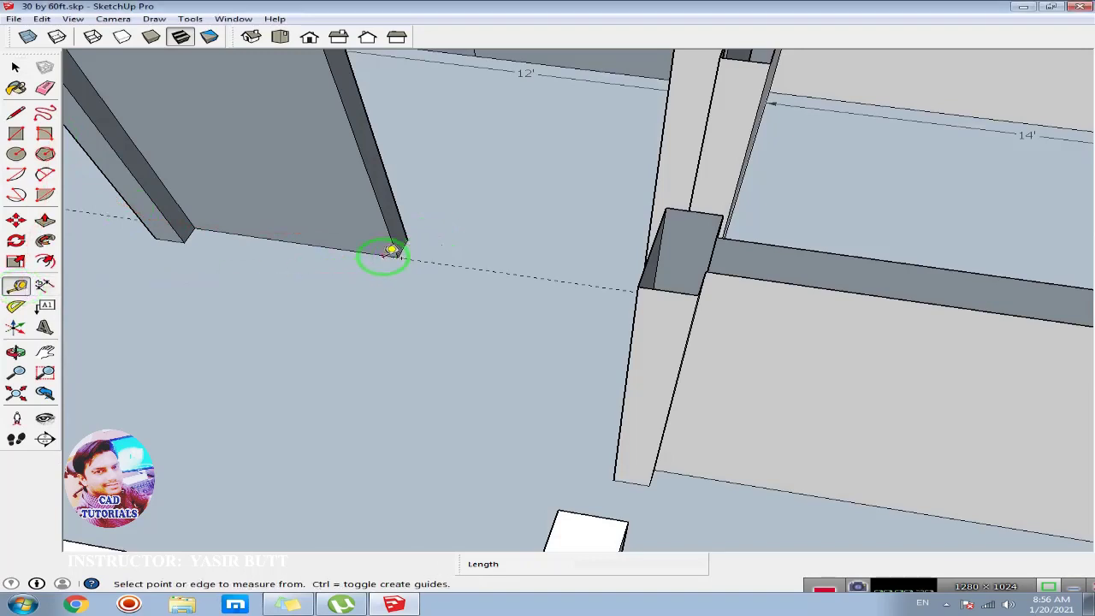
scroll(479, 267, "down", 3)
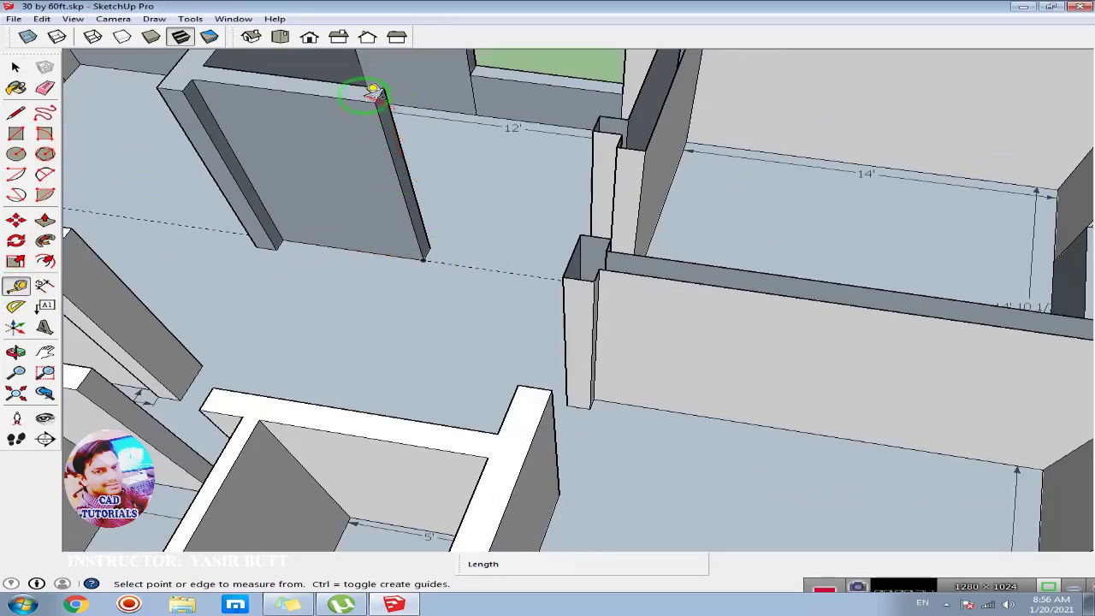
left_click(566, 185)
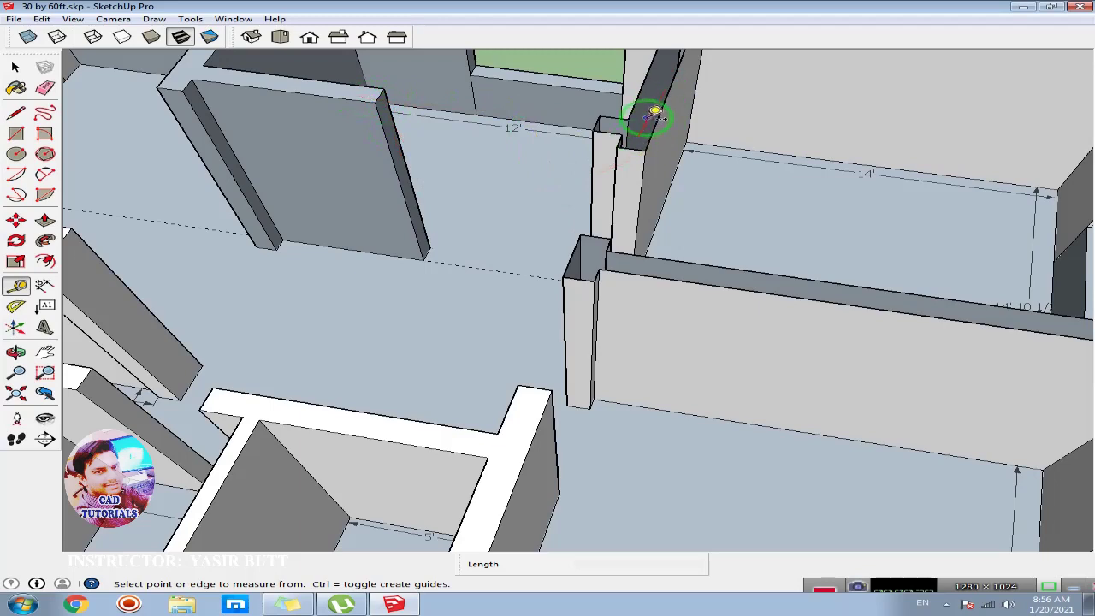
left_click(654, 114)
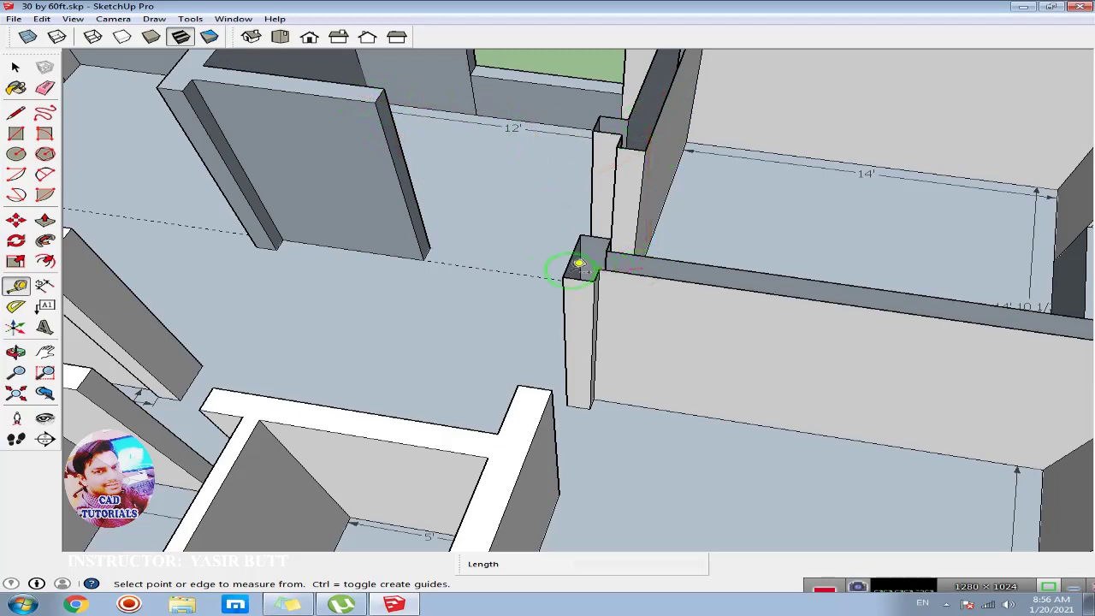
left_click(505, 271)
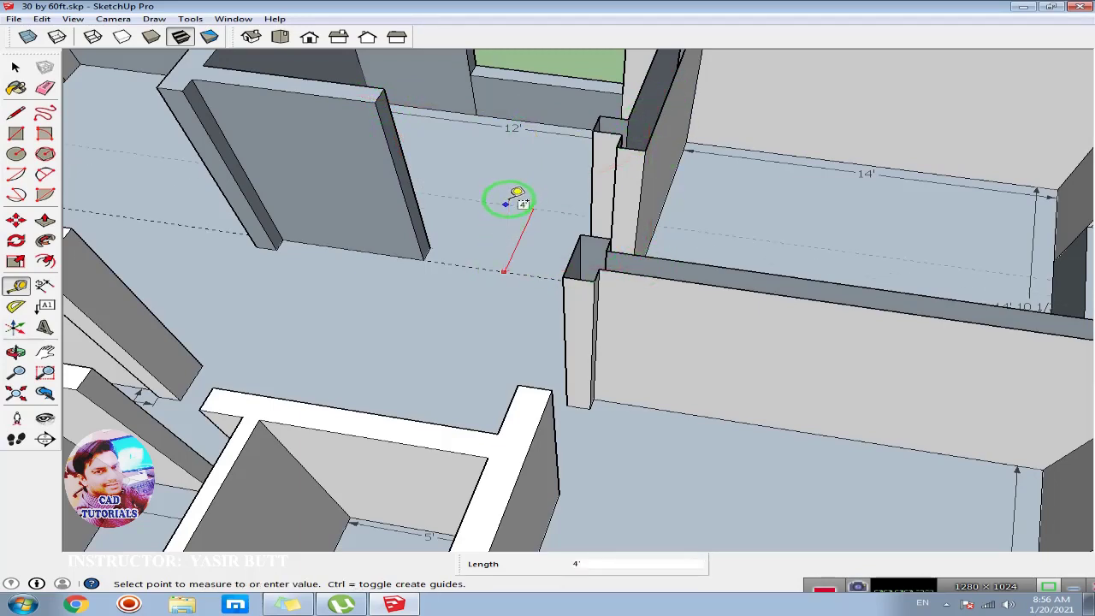
type("11")
key("Return")
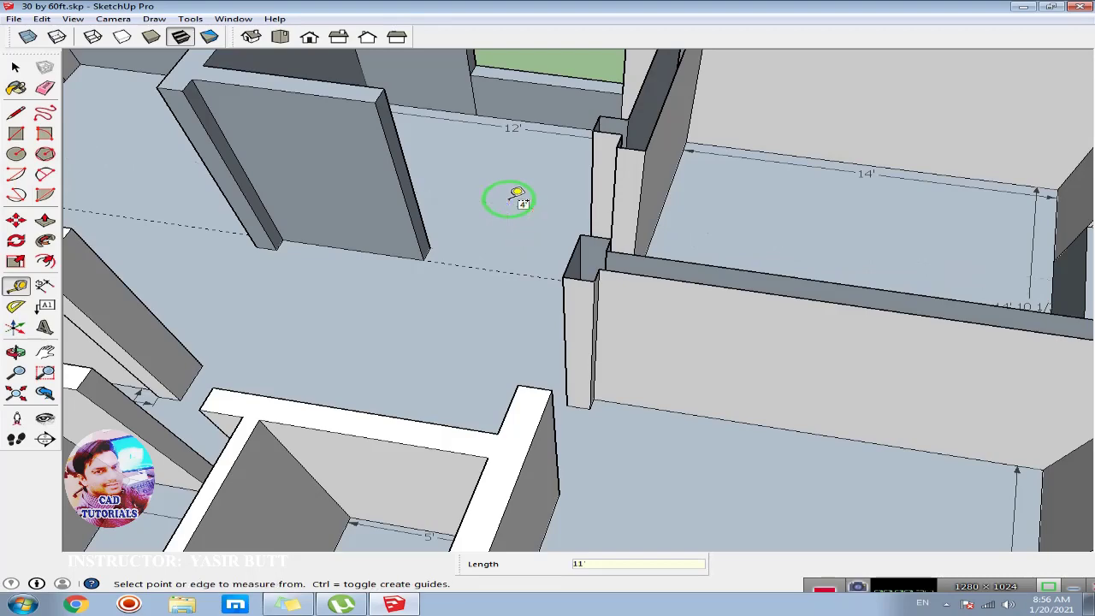
scroll(475, 171, "down", 1)
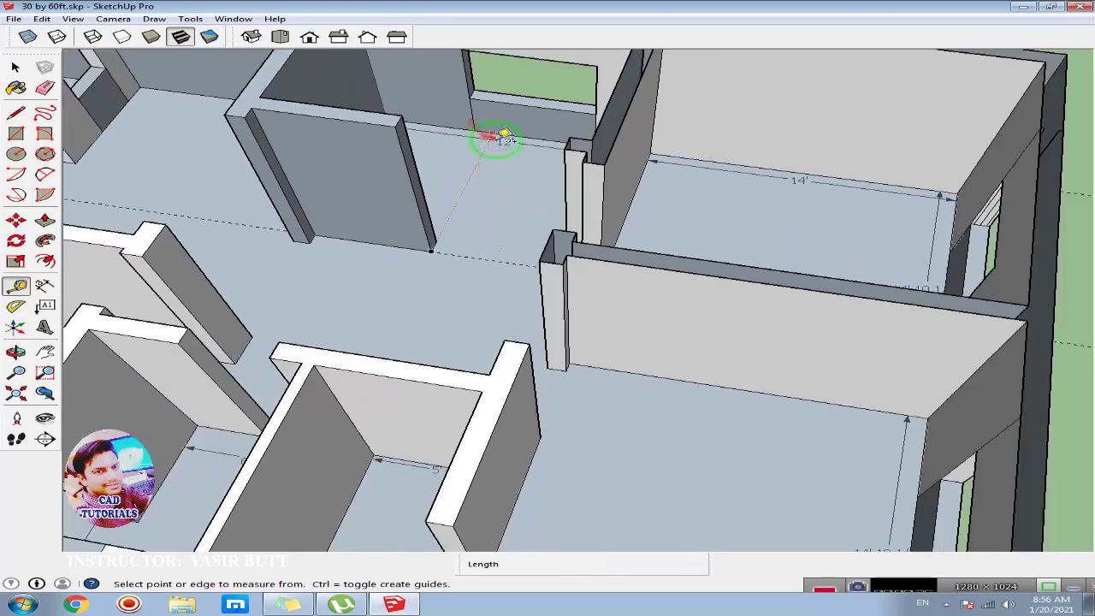
scroll(492, 171, "up", 2)
scroll(493, 173, "down", 1)
scroll(389, 120, "up", 1)
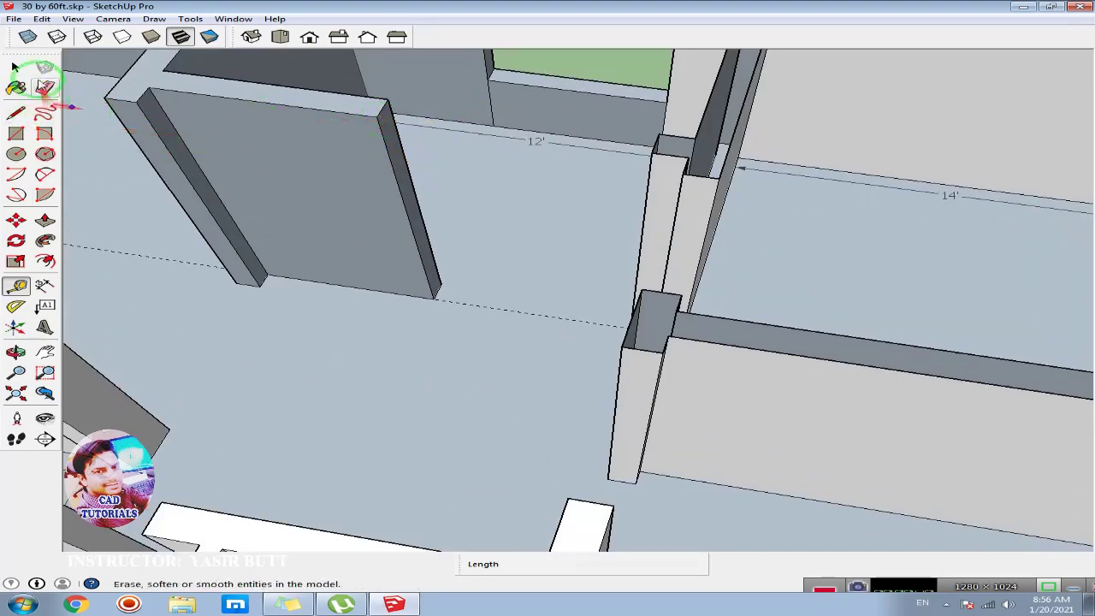
Step: Draw a rectangle with its opposite corner at the wall end
left_click(16, 133)
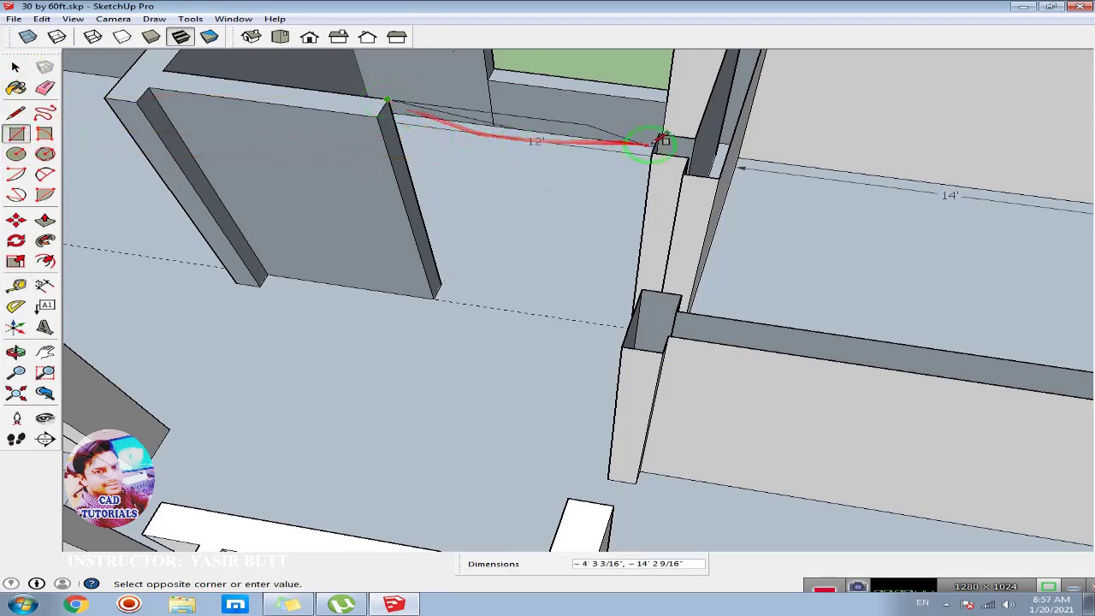
left_click(659, 147)
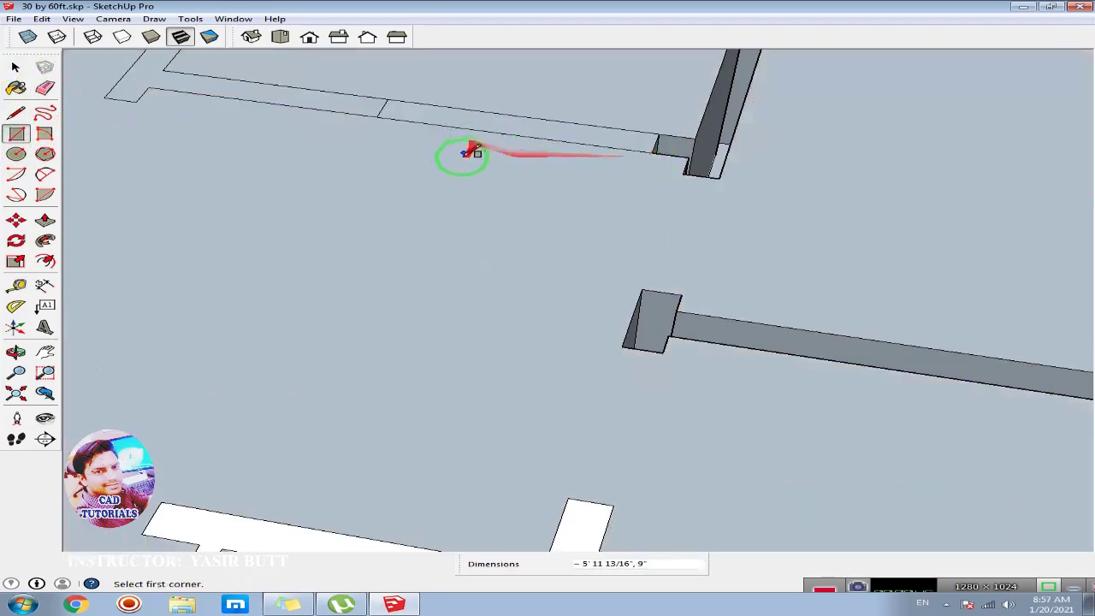
scroll(451, 163, "down", 2)
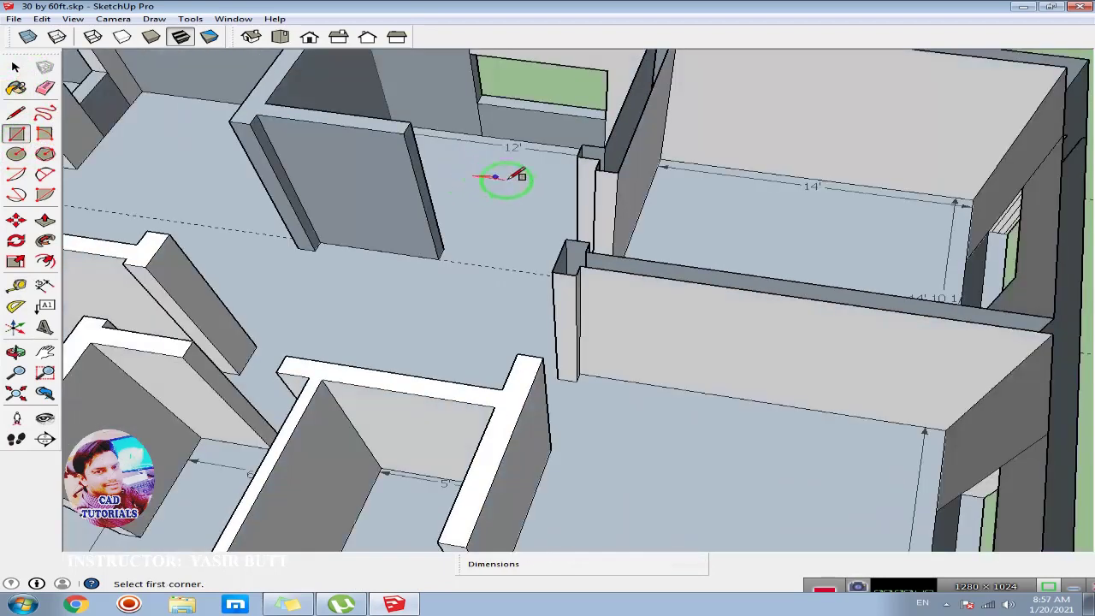
Step: Place an 11' guide across the upper wall, measured from the dashed floor guide
left_click(19, 285)
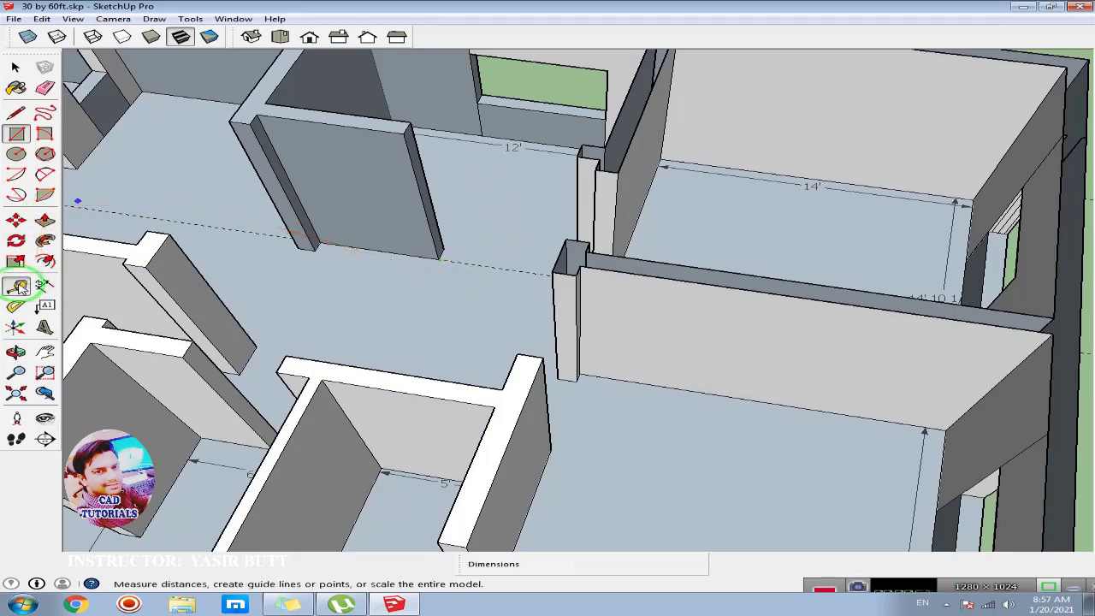
left_click(498, 268)
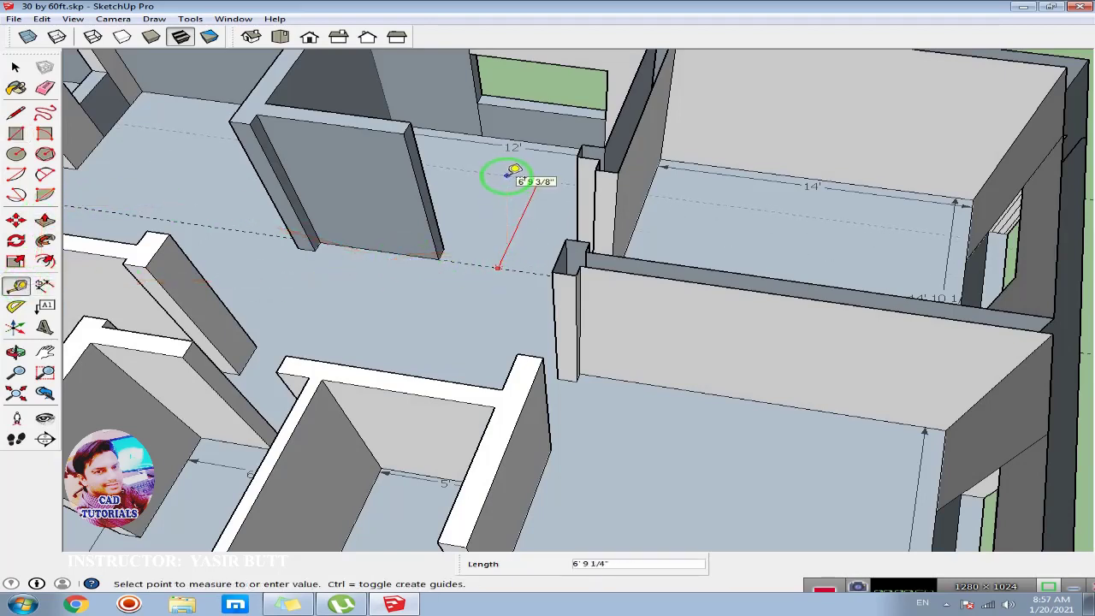
middle_click_drag(482, 232, 496, 188)
type("11'")
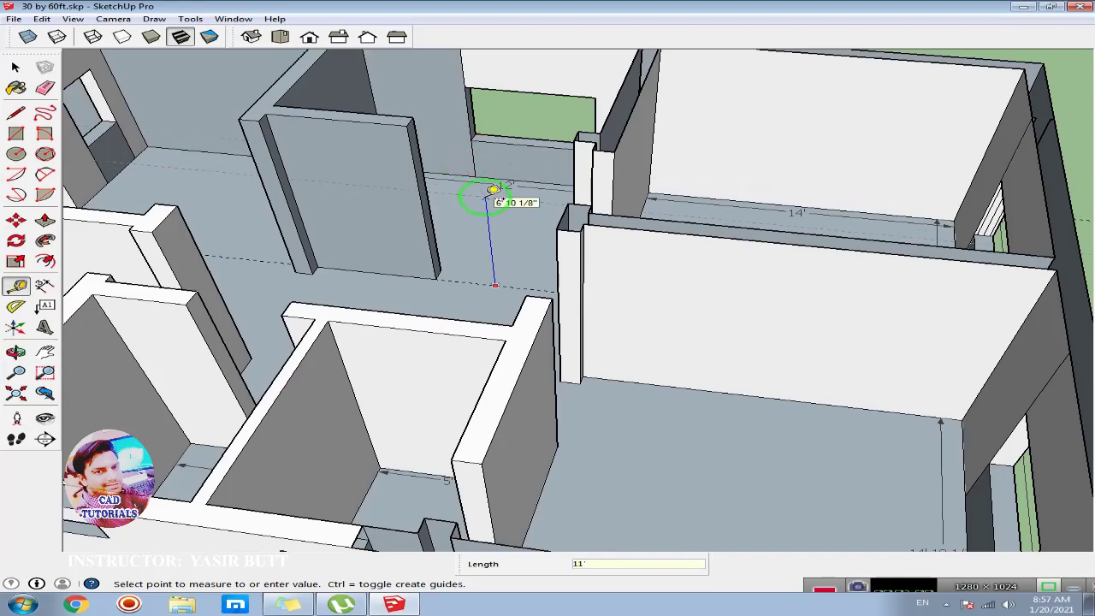
key("Return")
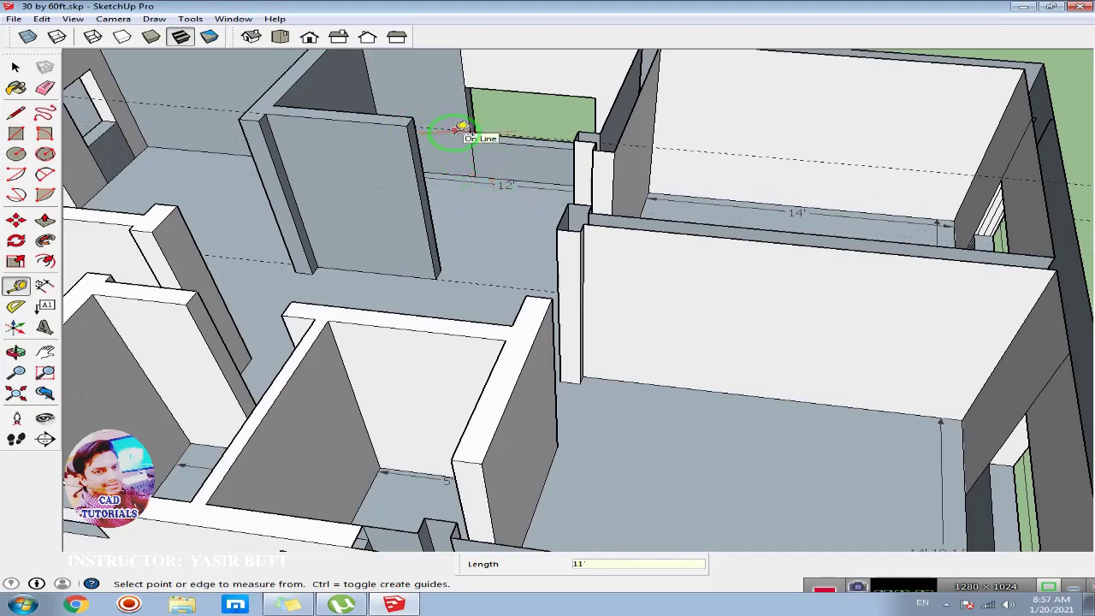
scroll(462, 128, "up", 2)
scroll(401, 126, "up", 1)
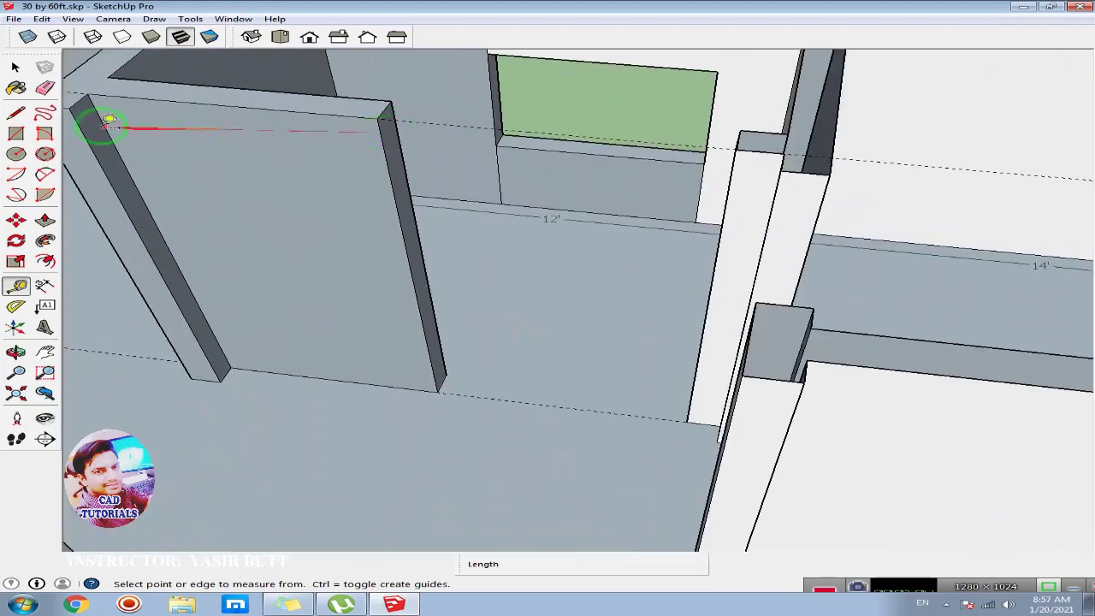
Step: Draw a 9" edge at the wall end's top corner, then start measuring up from its base corner
left_click(15, 112)
left_click(381, 117)
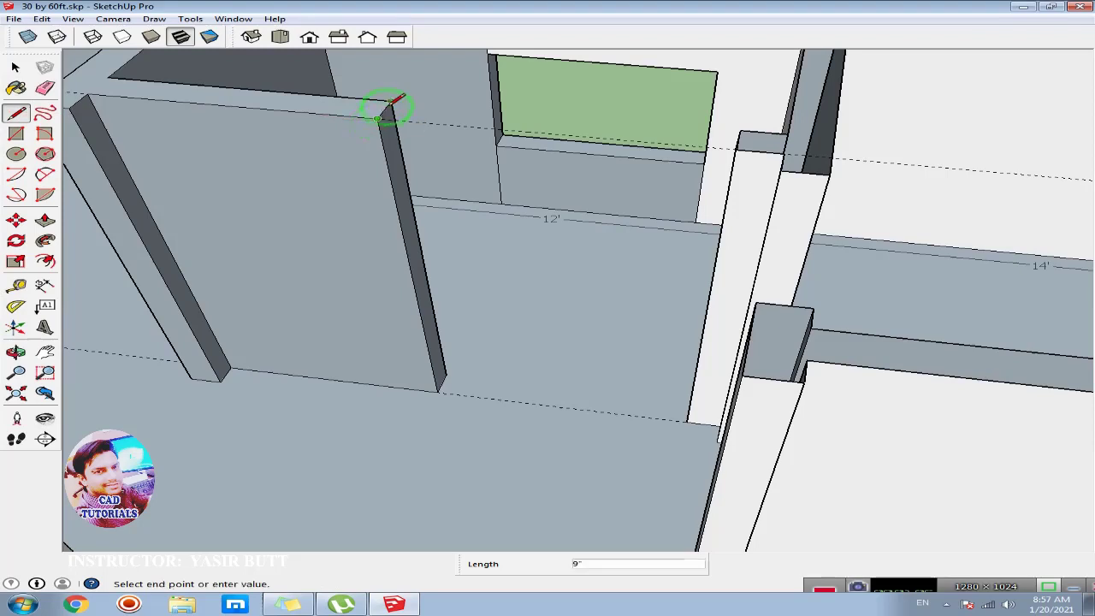
left_click(393, 102)
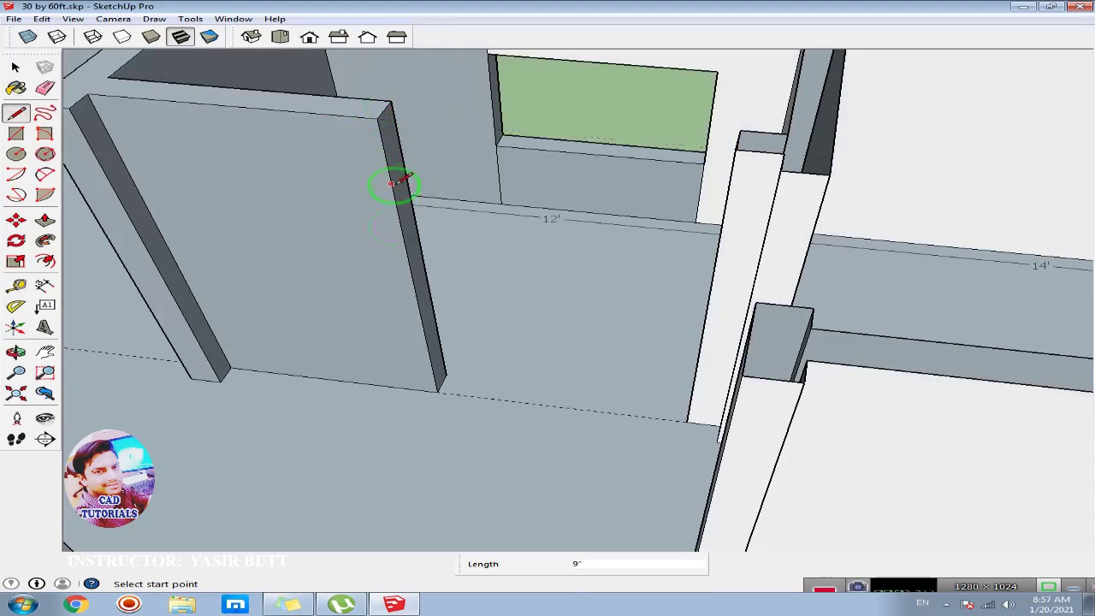
key("t")
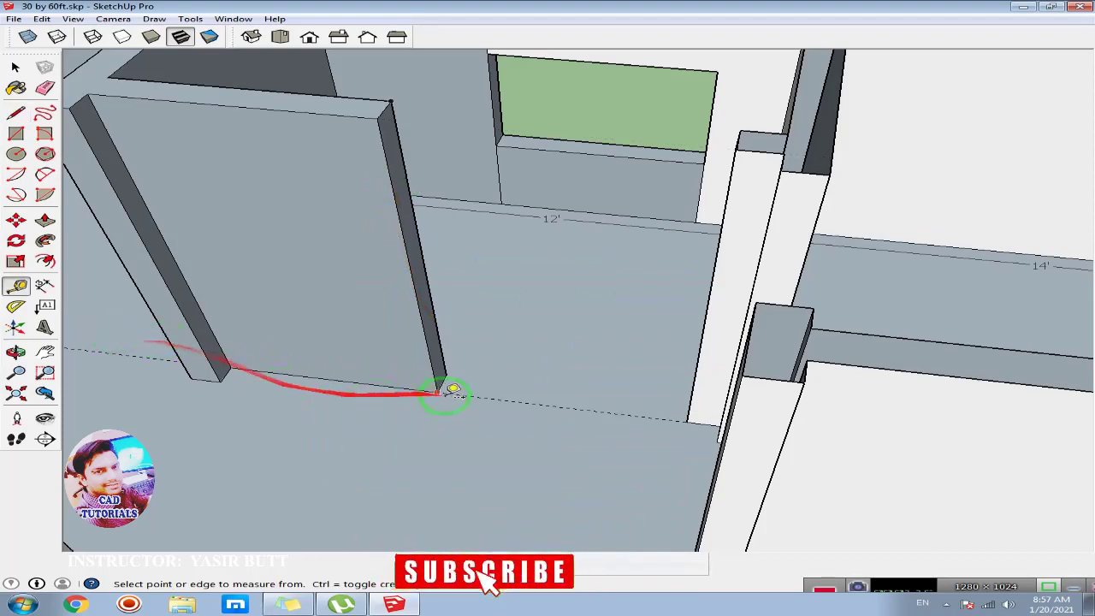
left_click(460, 394)
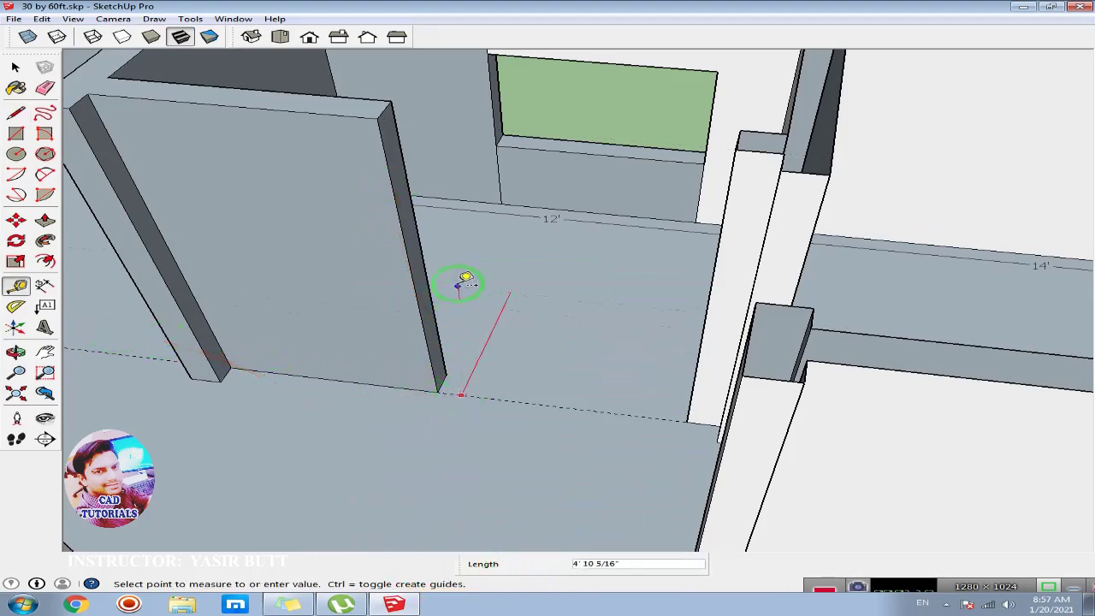
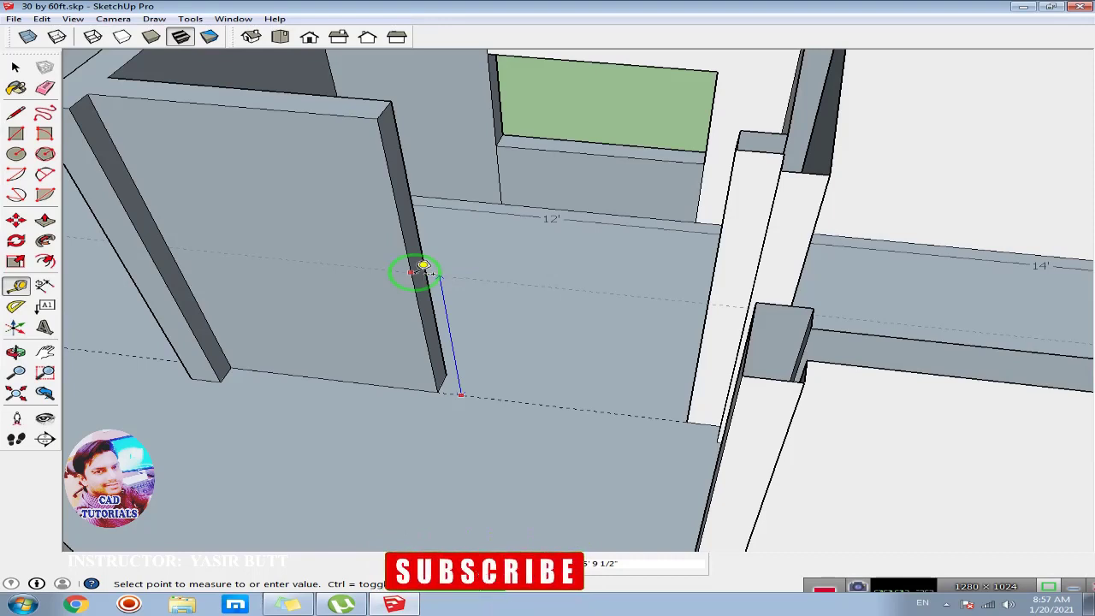
Step: Mark a 7' guide and fill the wall above the first doorway across the opening
type("7")
key("Return")
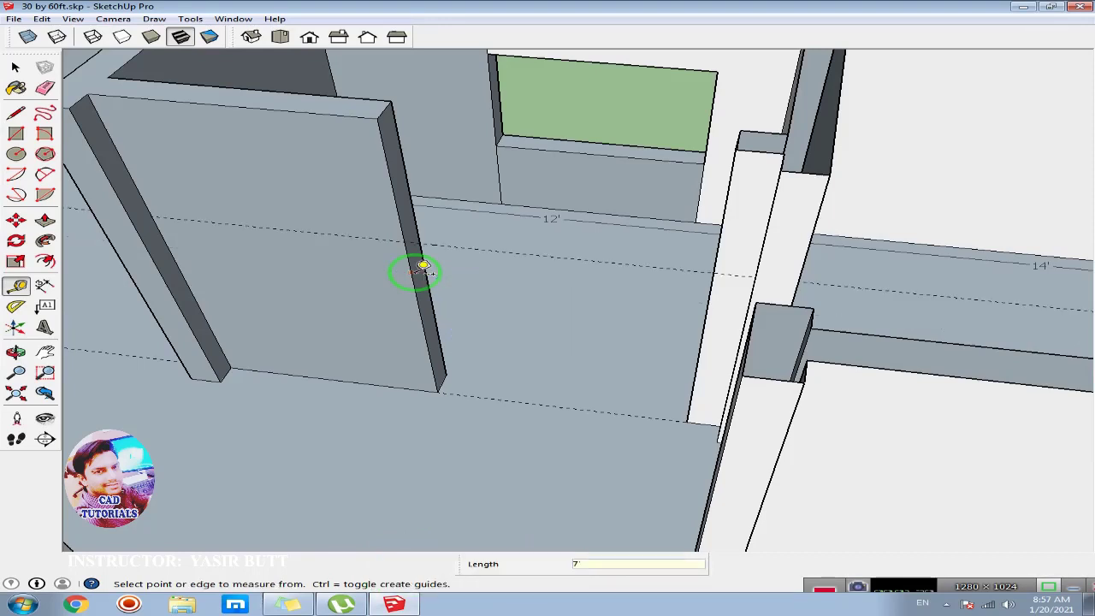
left_click(516, 142)
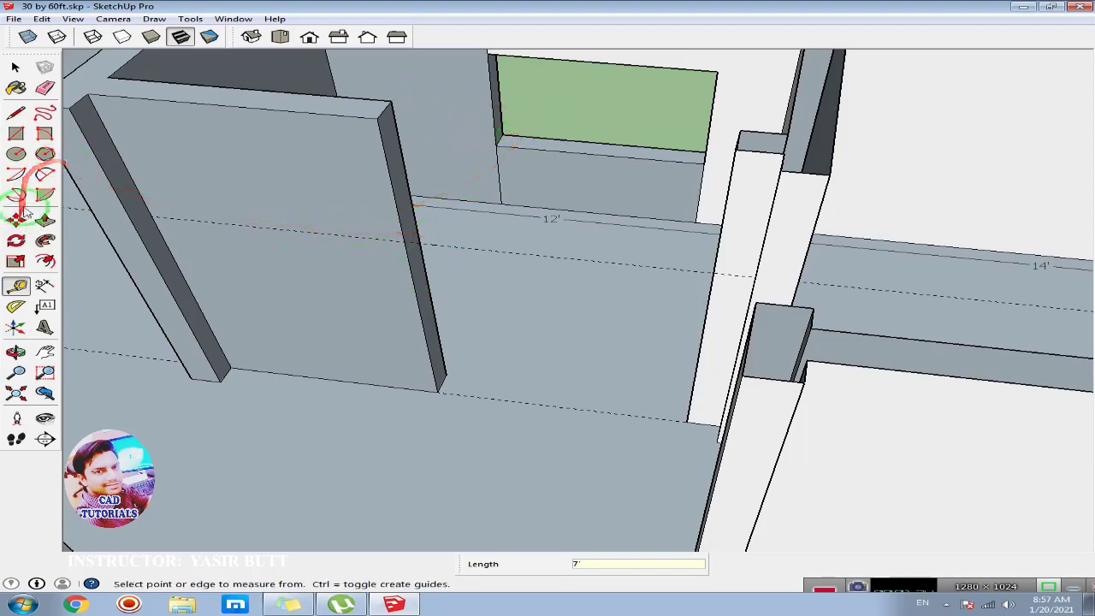
left_click(16, 112)
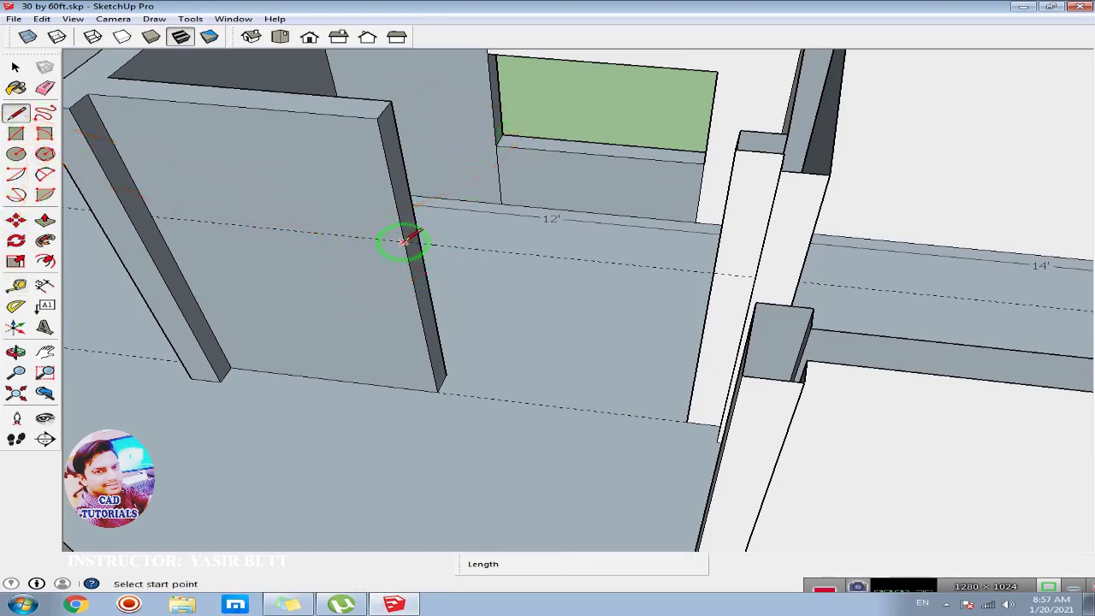
left_click(404, 242)
type("9\"")
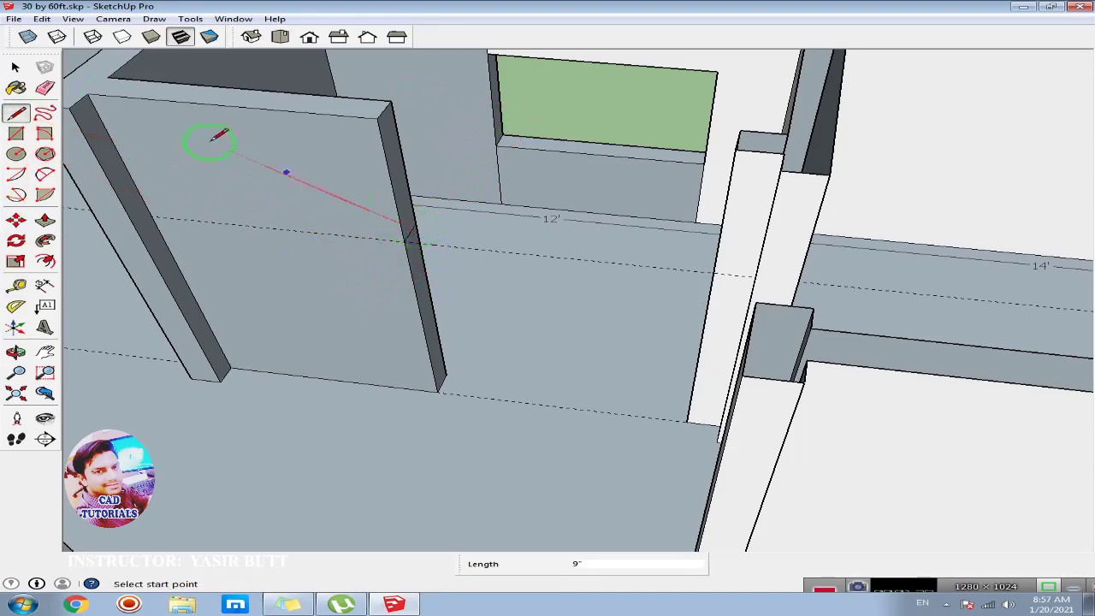
left_click(44, 220)
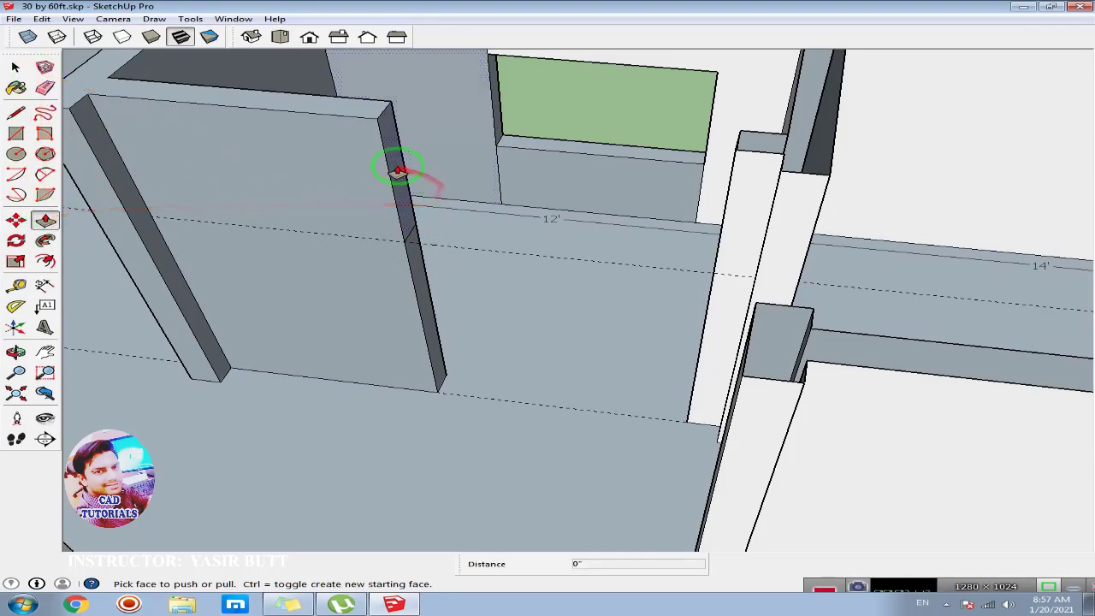
left_click(400, 171)
left_click(737, 152)
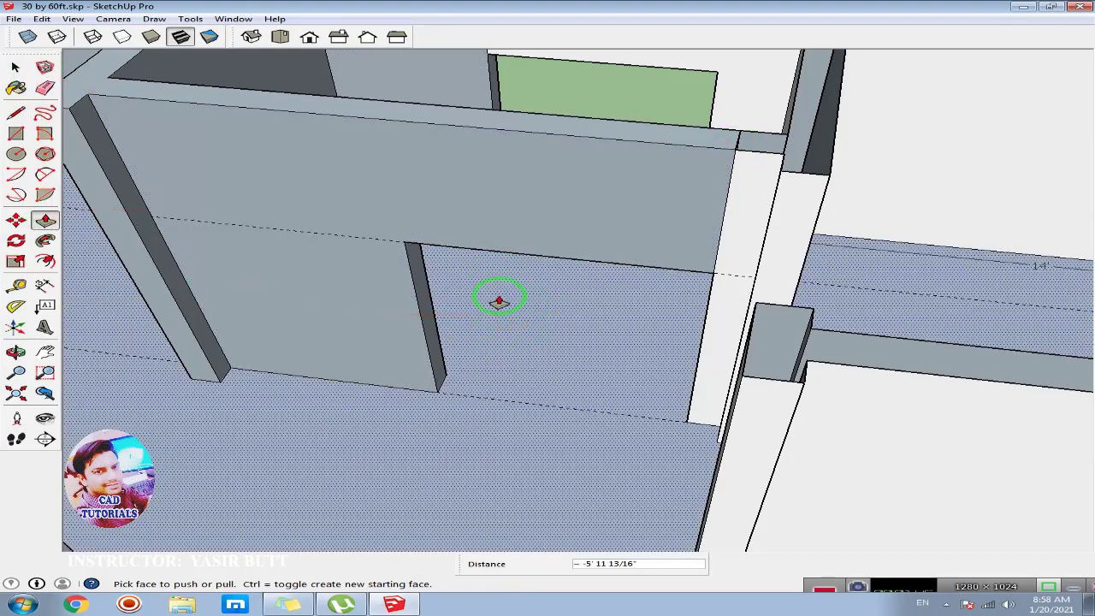
Step: Delete all guide lines and orbit to the next doorway between the columns
left_click(41, 18)
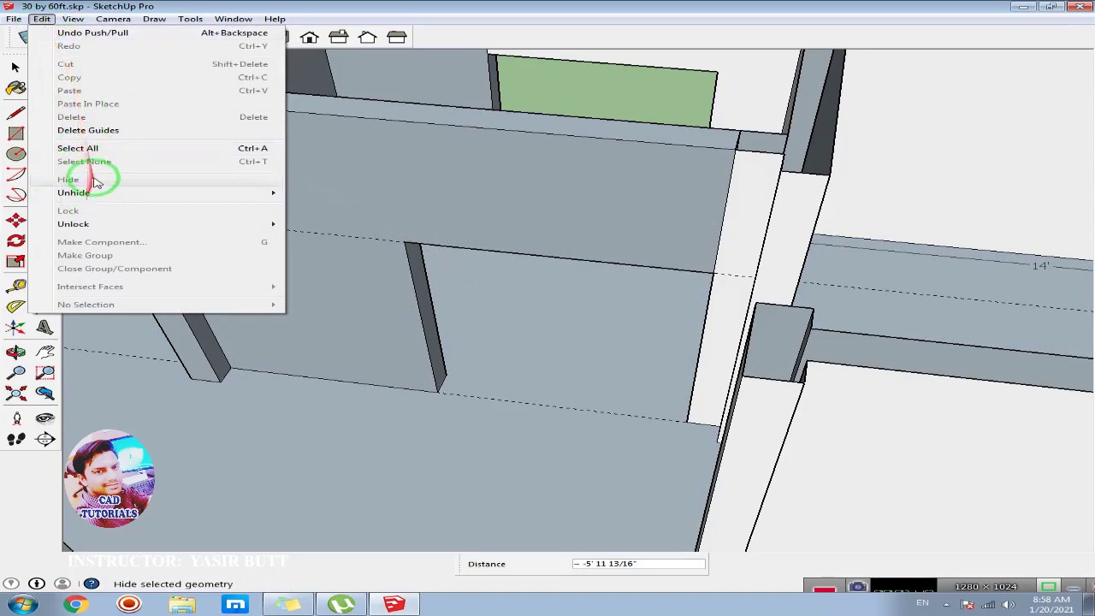
left_click(90, 130)
mouse_move(354, 325)
middle_mouse_down()
mouse_move(274, 310)
mouse_move(435, 200)
middle_mouse_up()
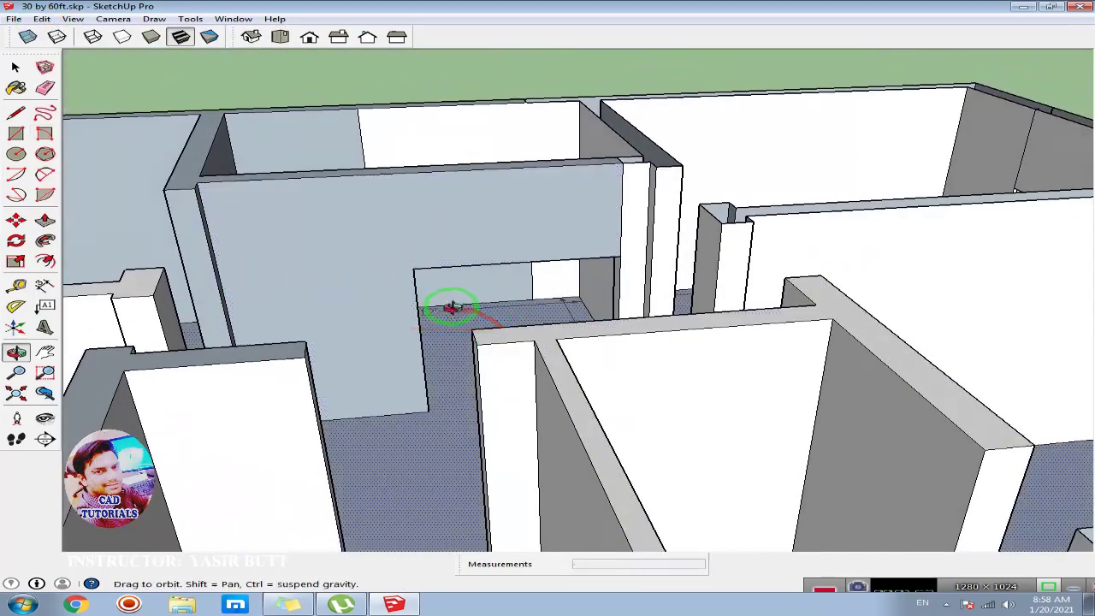
mouse_move(448, 311)
middle_mouse_down()
mouse_move(397, 299)
mouse_move(464, 334)
mouse_move(919, 327)
mouse_move(778, 367)
mouse_move(825, 301)
mouse_move(585, 343)
mouse_move(568, 374)
mouse_move(501, 354)
mouse_move(538, 245)
mouse_move(590, 326)
mouse_move(482, 325)
middle_mouse_up()
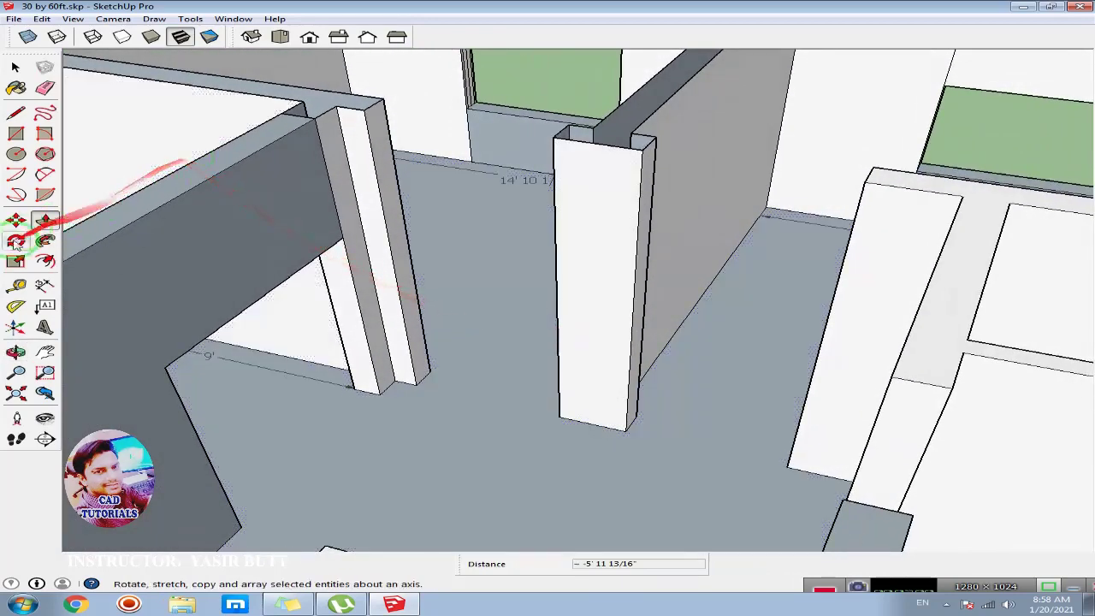
Step: Place a floor guide past the column and a guide 7' above the floor
left_click(15, 288)
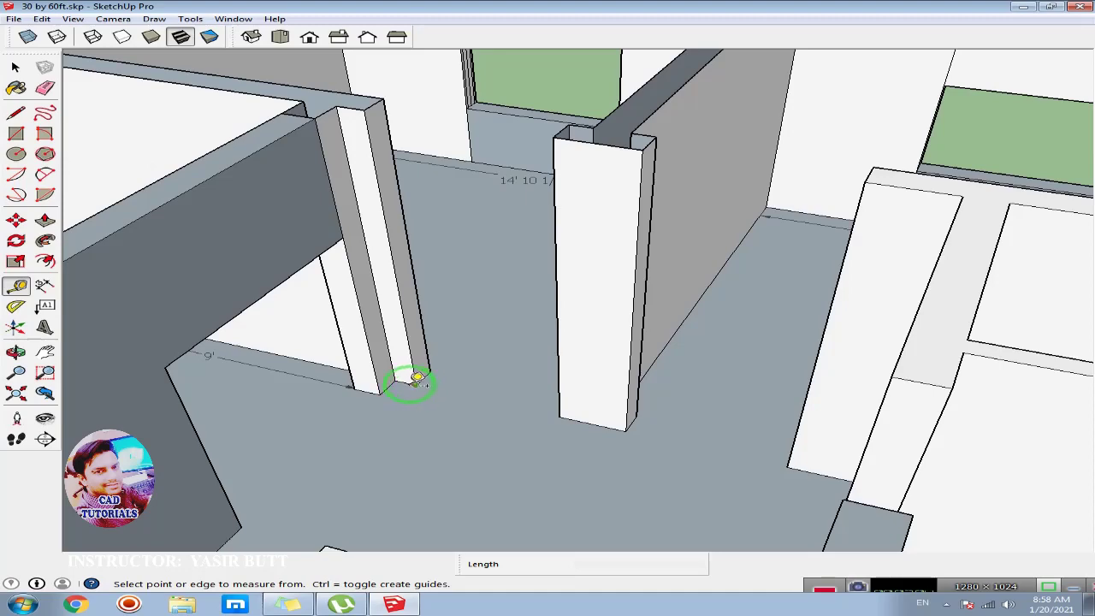
middle_click_drag(417, 379, 634, 406)
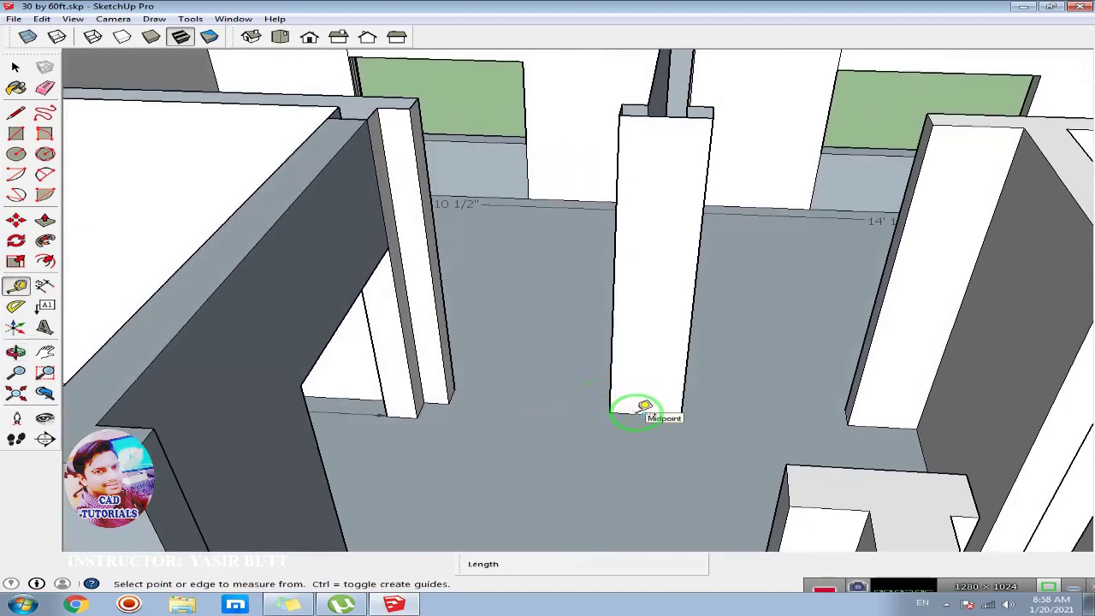
left_click(650, 413)
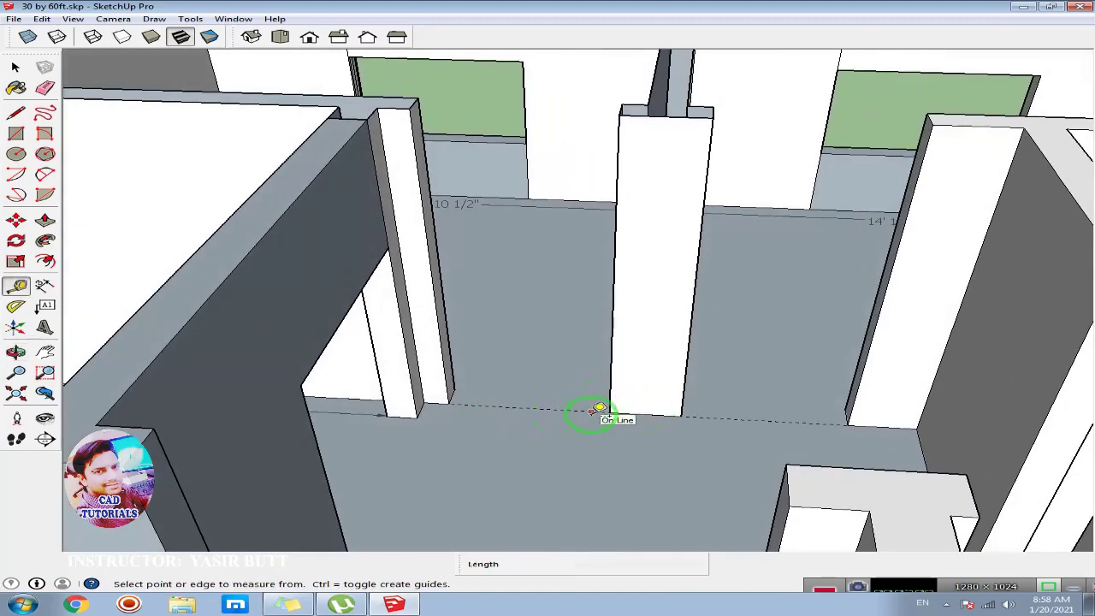
left_click(519, 406)
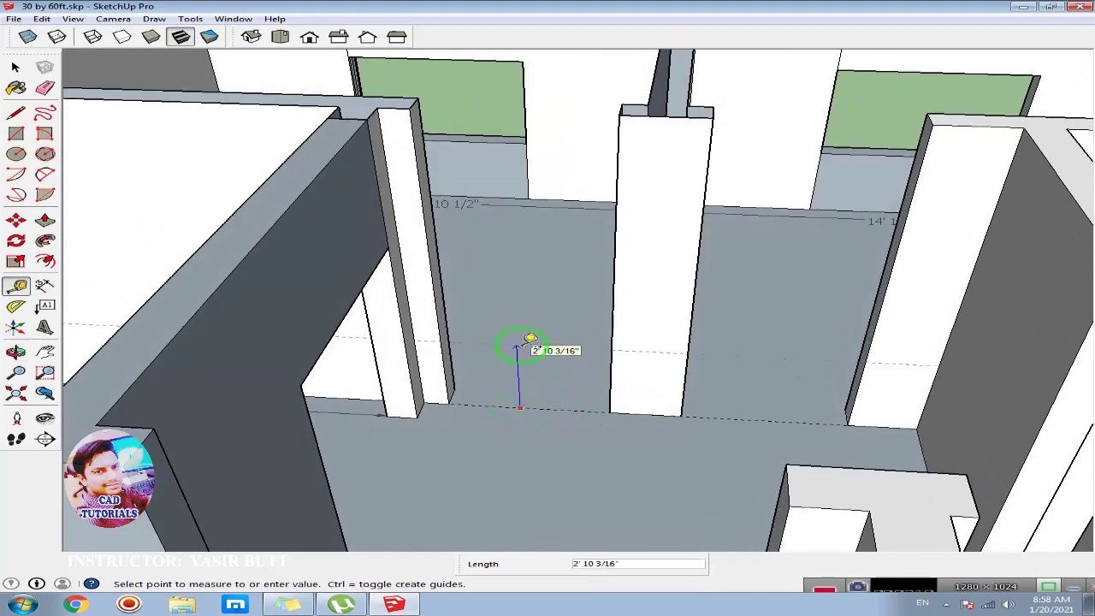
type("7'")
key("Return")
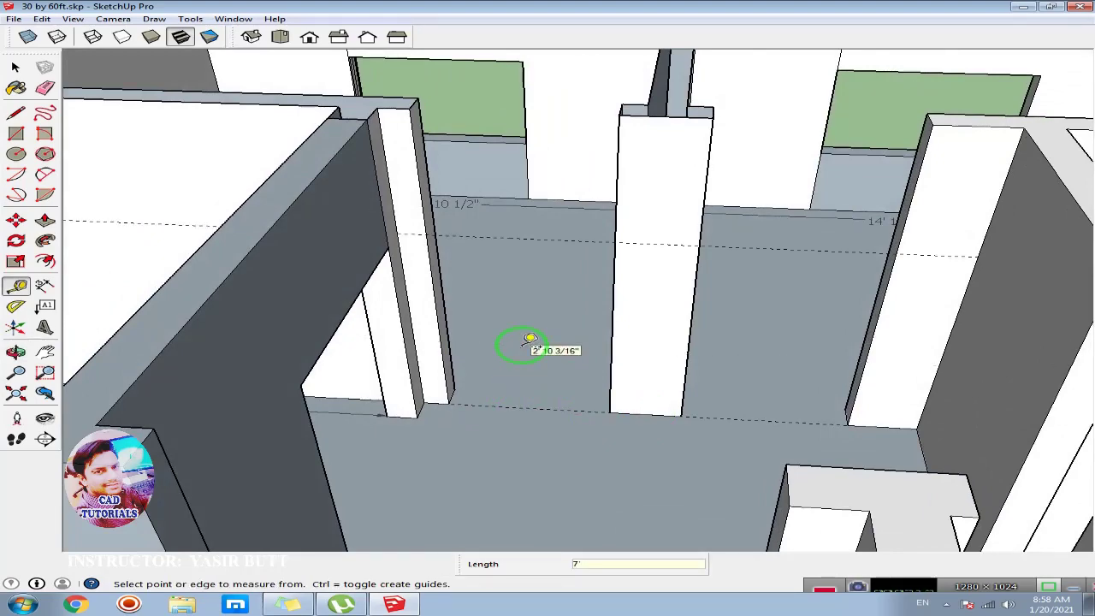
mouse_move(562, 323)
middle_mouse_down()
mouse_move(513, 362)
mouse_move(416, 371)
middle_mouse_up()
Step: Fill above door height: pull the wall end 4' to the column, then the beam to the wall
left_click(16, 112)
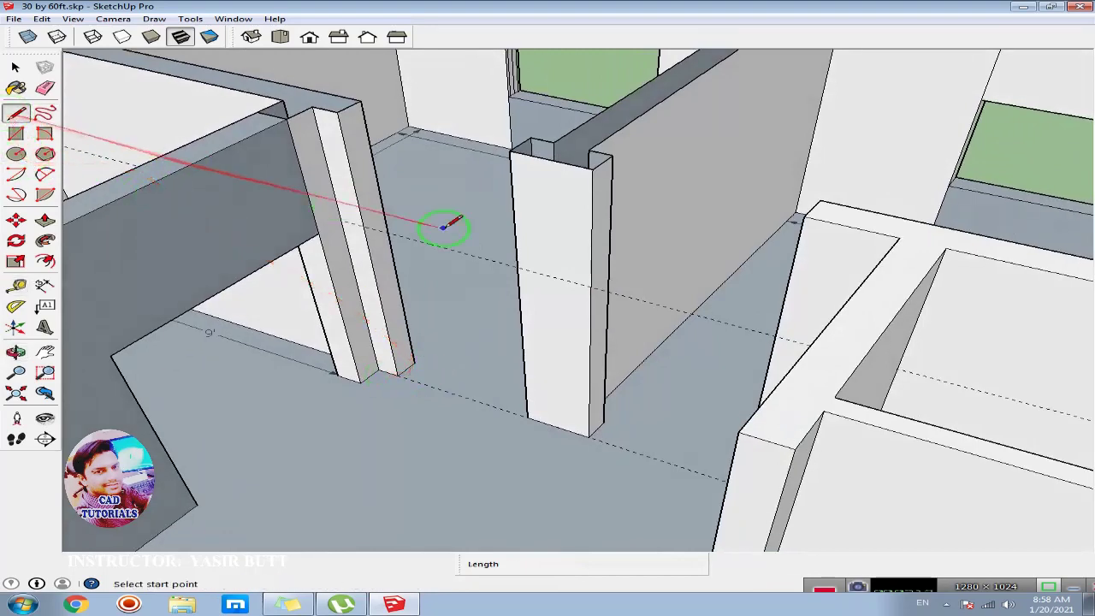
left_click(364, 225)
type("9'")
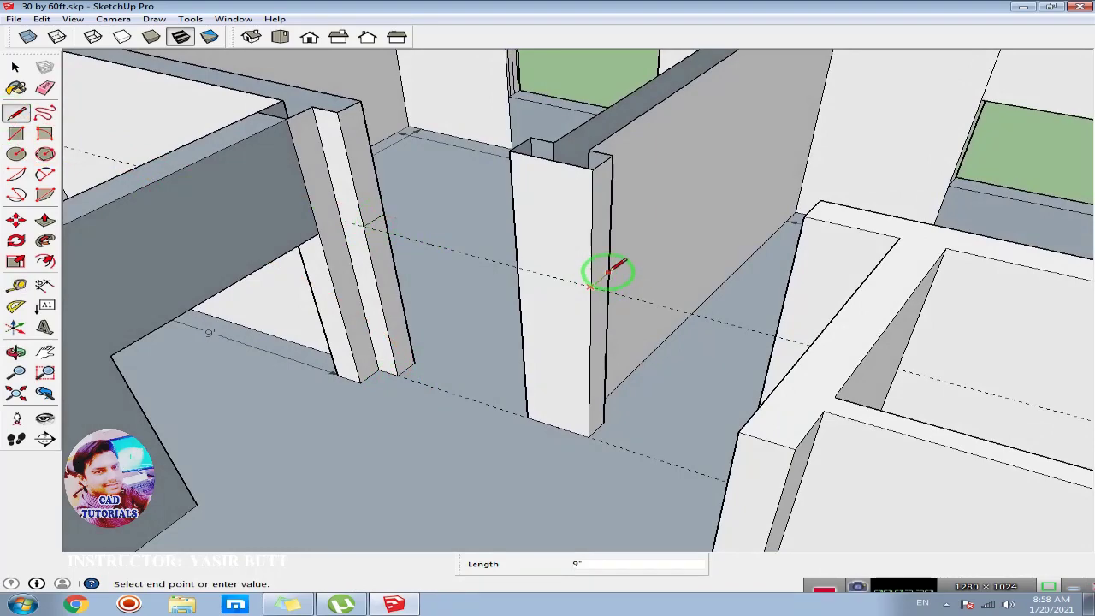
left_click(46, 222)
left_click(362, 145)
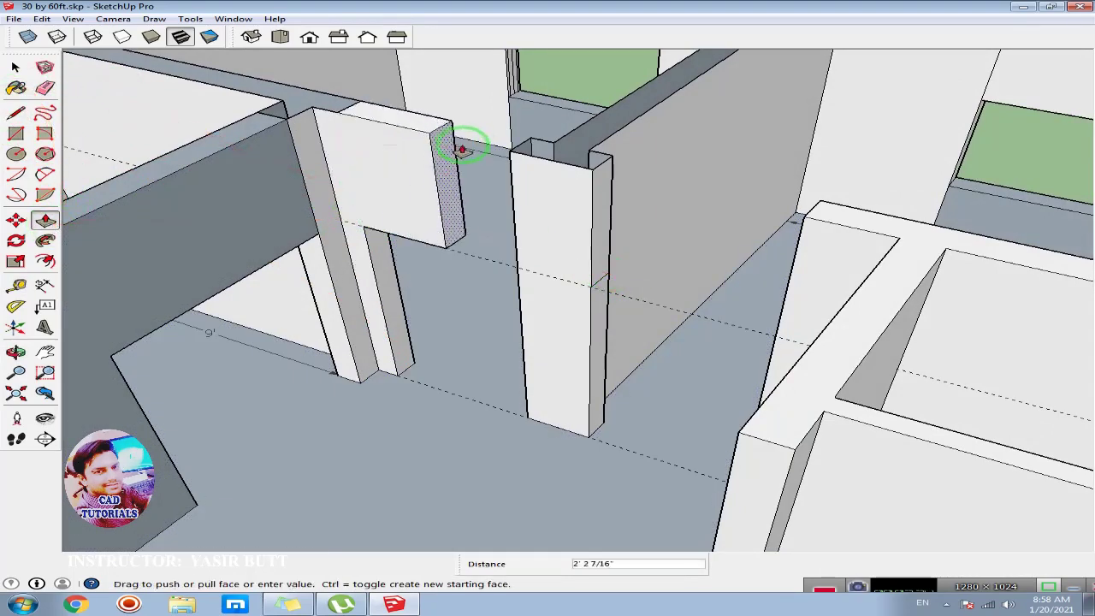
left_click(513, 153)
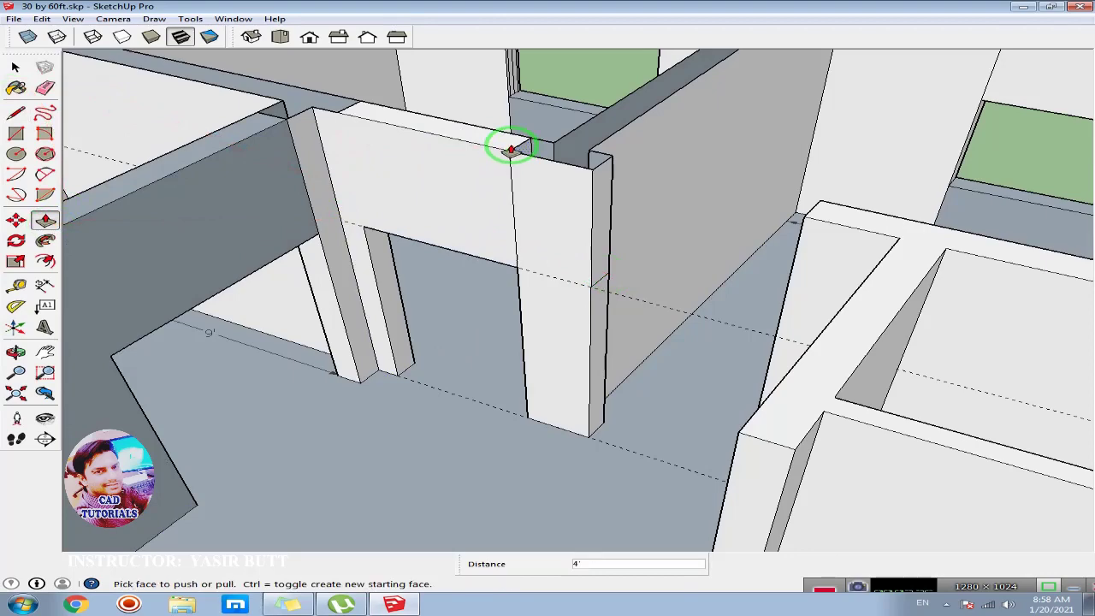
left_click(591, 205)
left_click(804, 214)
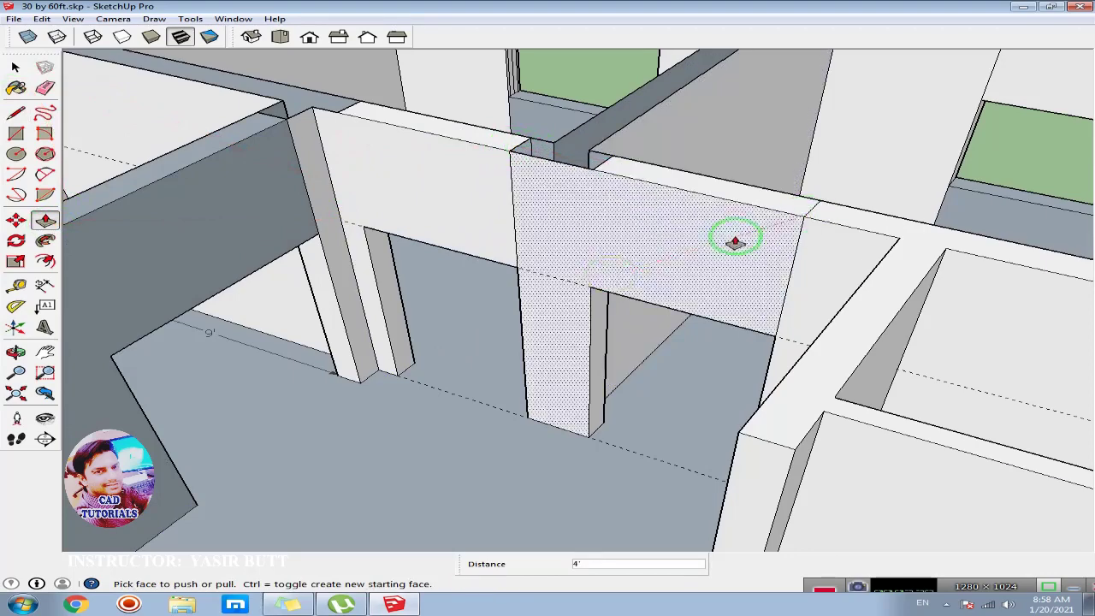
Step: Delete all guide lines from the model
middle_click_drag(733, 237, 605, 281)
left_click(41, 19)
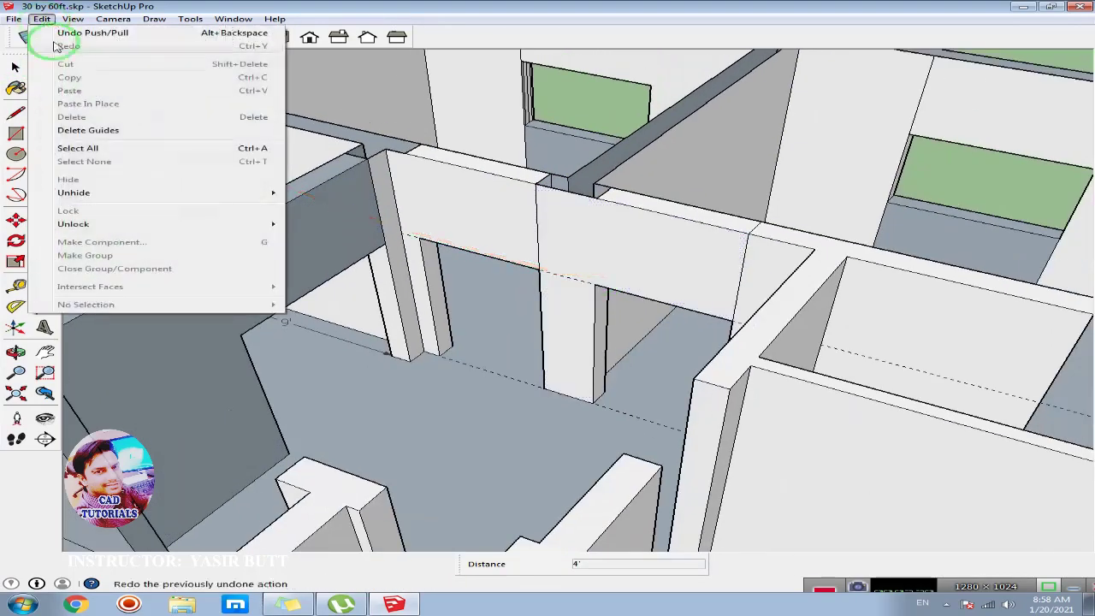
left_click(94, 130)
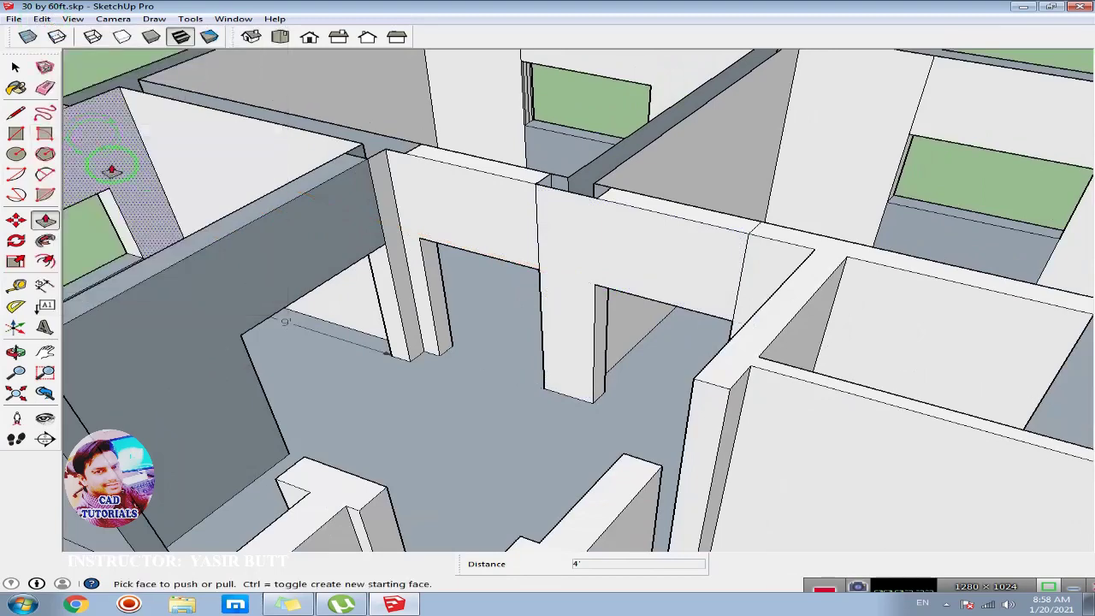
left_click(45, 88)
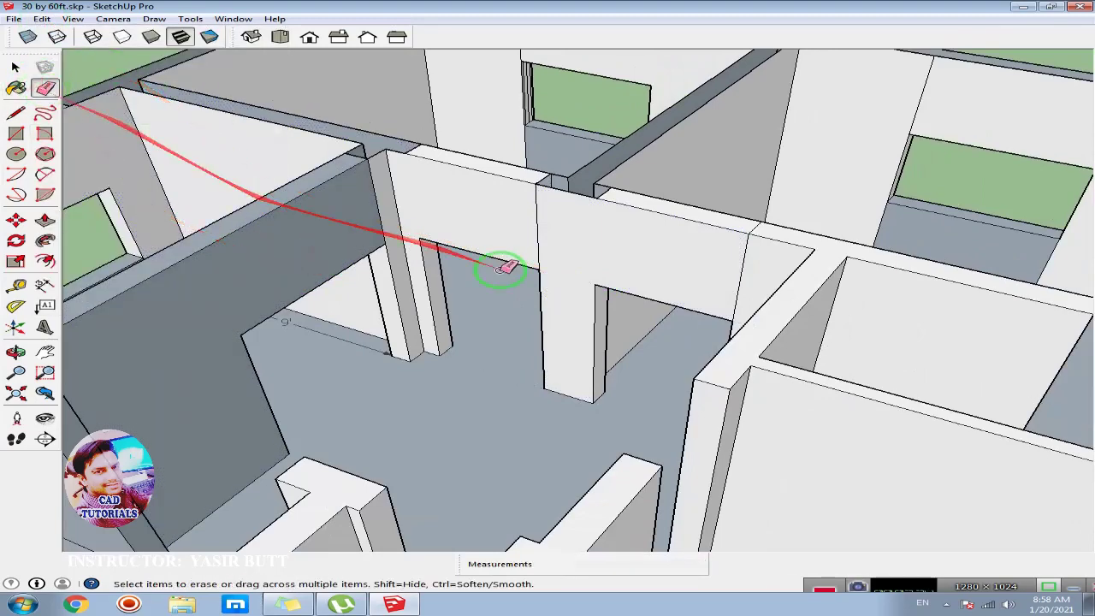
Step: Erase leftover edges above the column and at the right wall, plus the dark face by the far wall
left_click(539, 224)
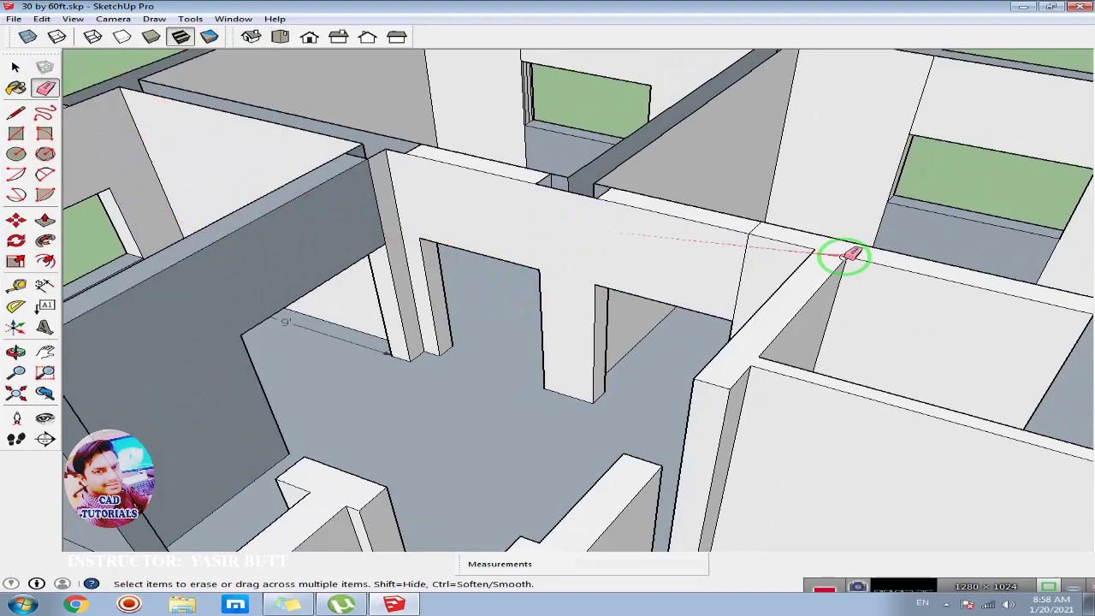
left_click(745, 261)
middle_click_drag(518, 277, 516, 279)
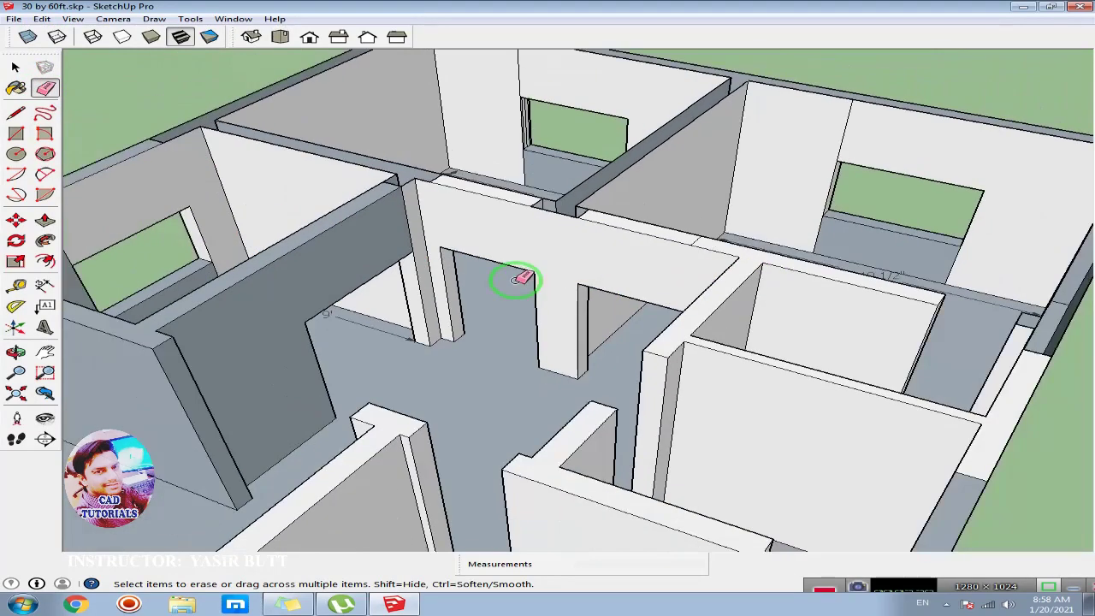
scroll(518, 346, "down", 2)
scroll(517, 347, "up", 2)
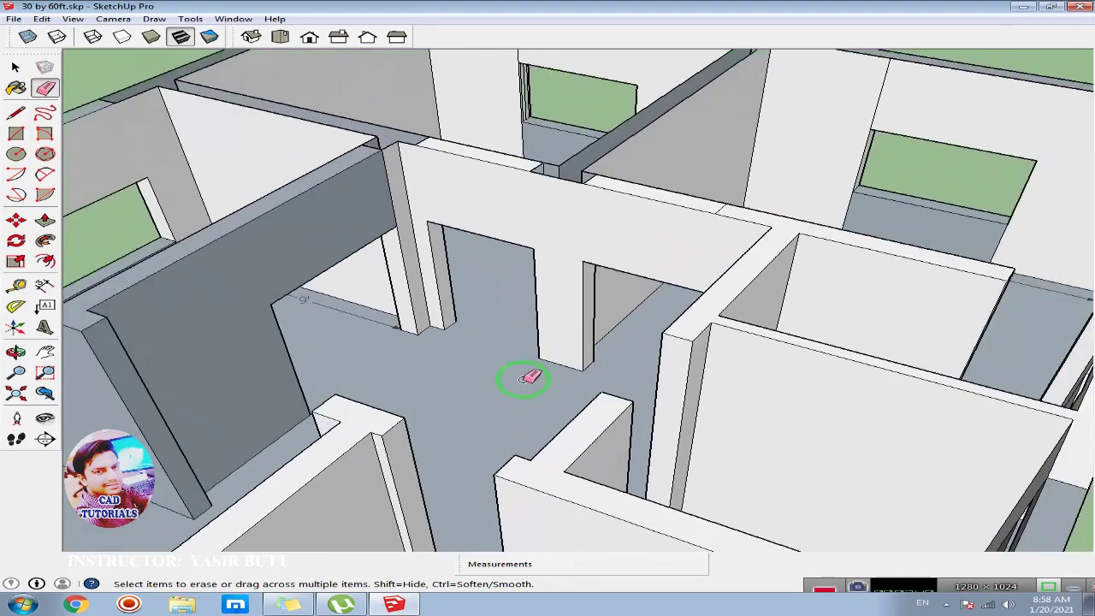
middle_click_drag(756, 332, 755, 339)
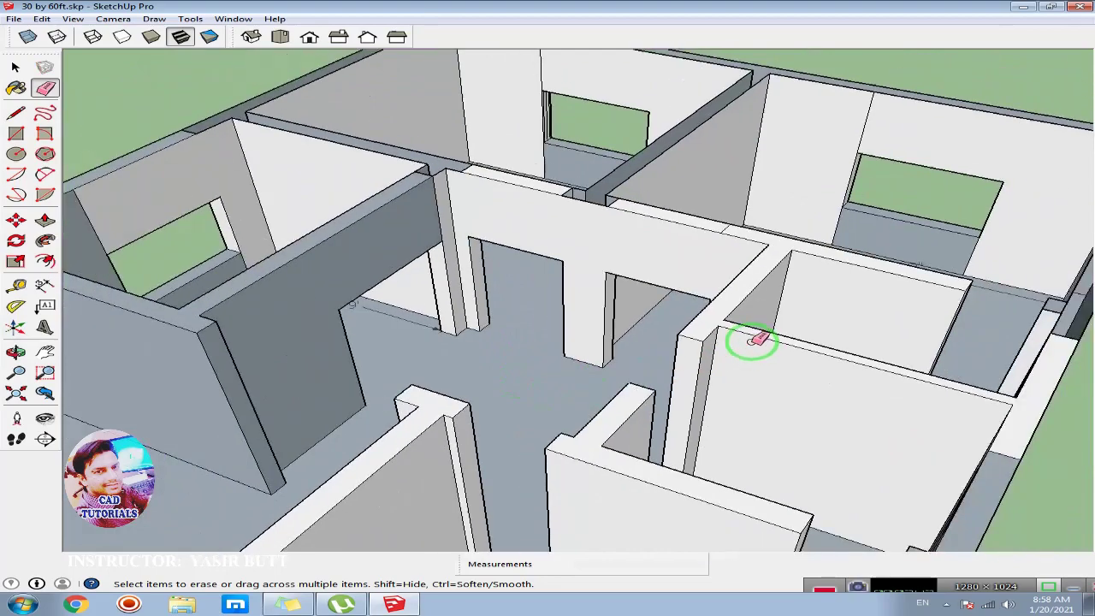
mouse_move(840, 294)
middle_mouse_down()
mouse_move(693, 325)
mouse_move(585, 325)
middle_mouse_up()
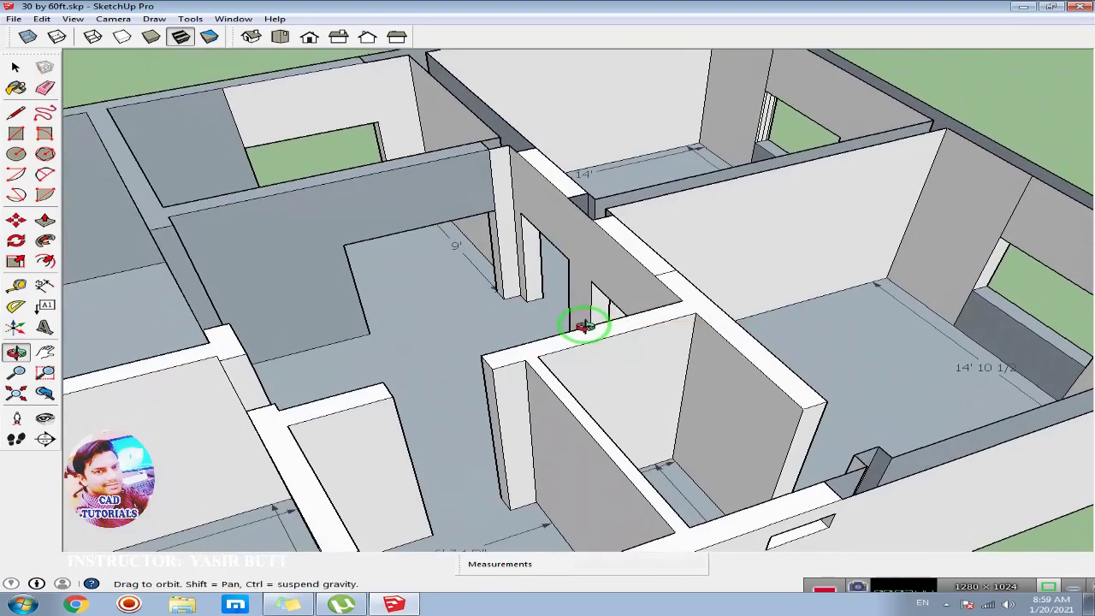
left_click(967, 307)
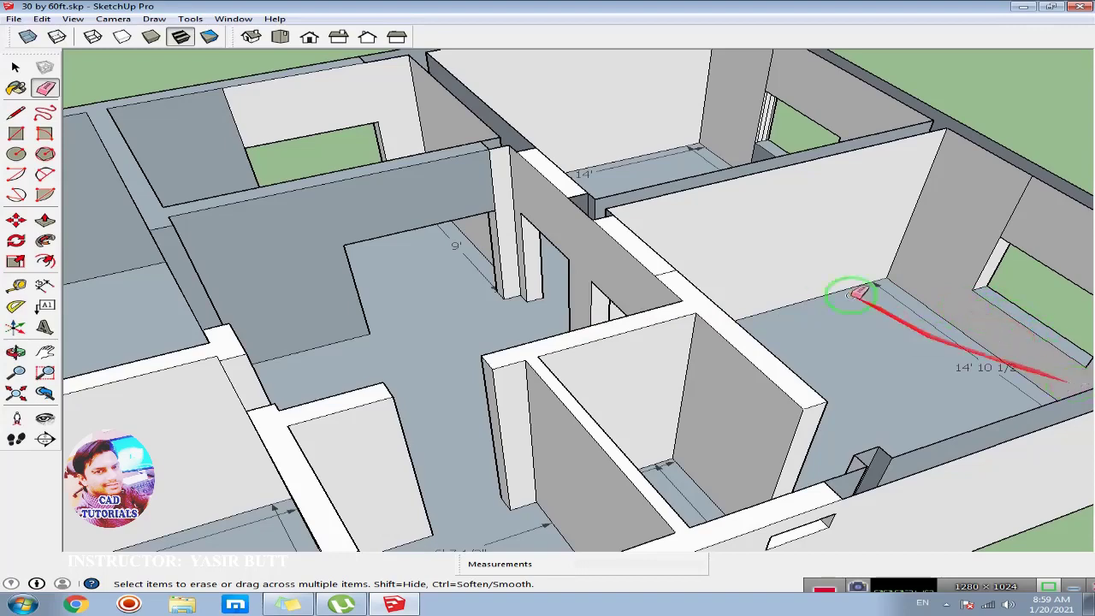
Step: Orbit and zoom in until the doorway between the two pillars fills the view
scroll(838, 282, "down", 3)
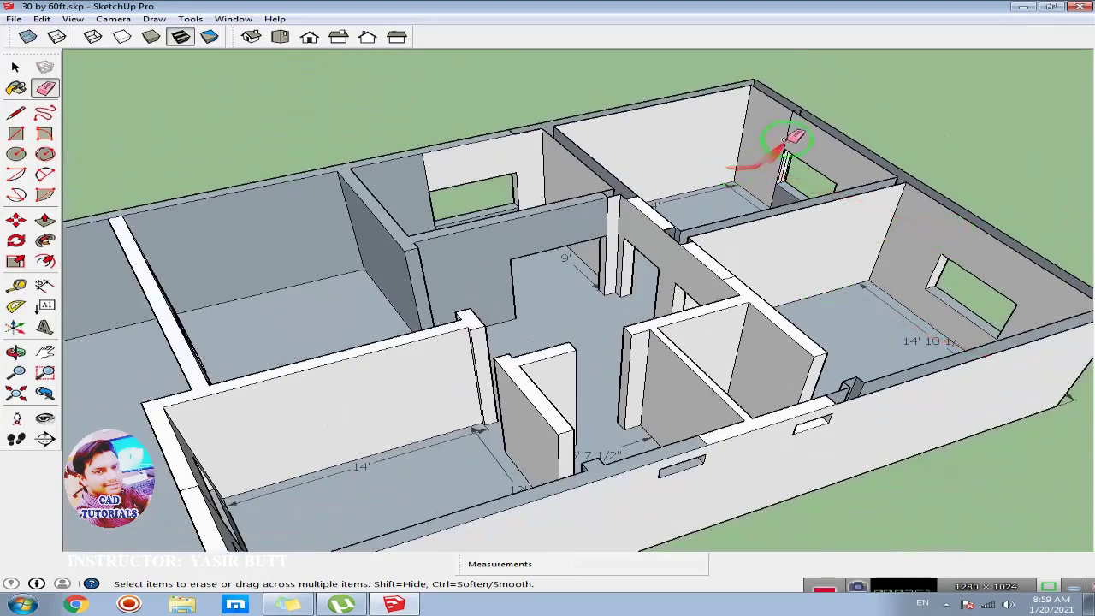
mouse_move(785, 193)
middle_mouse_down()
mouse_move(868, 244)
mouse_move(1007, 251)
mouse_move(717, 212)
mouse_move(641, 134)
middle_mouse_up()
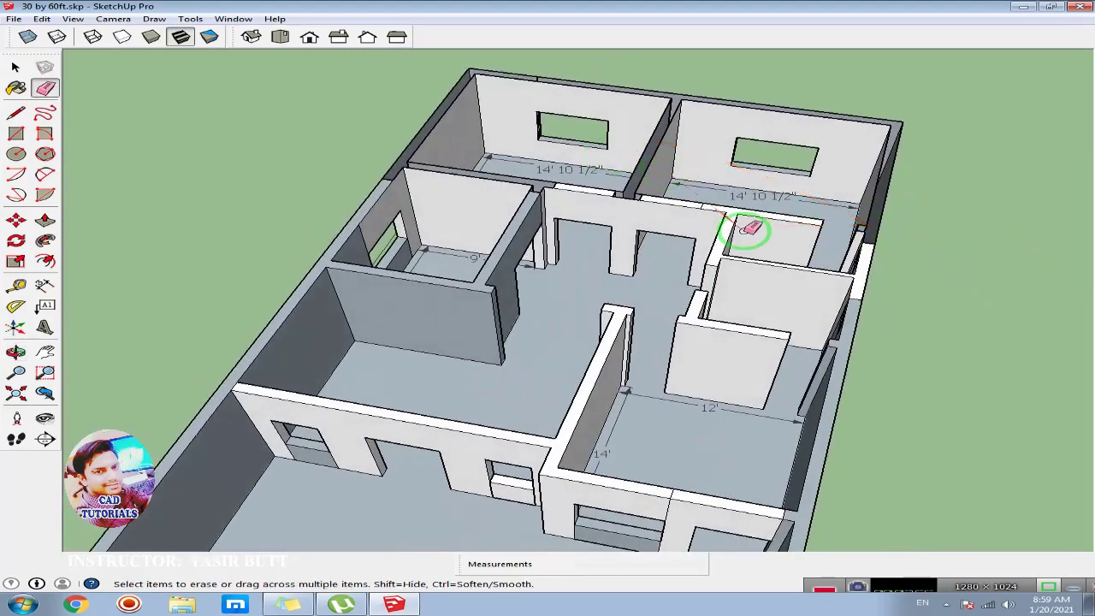
scroll(614, 251, "up", 1)
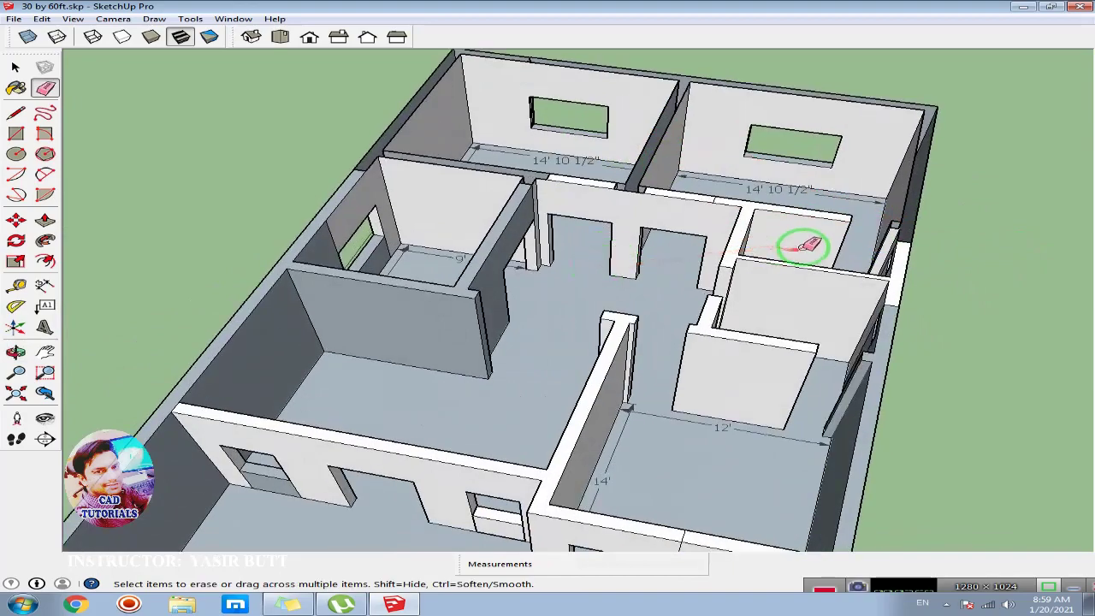
scroll(787, 274, "up", 2)
scroll(795, 313, "up", 2)
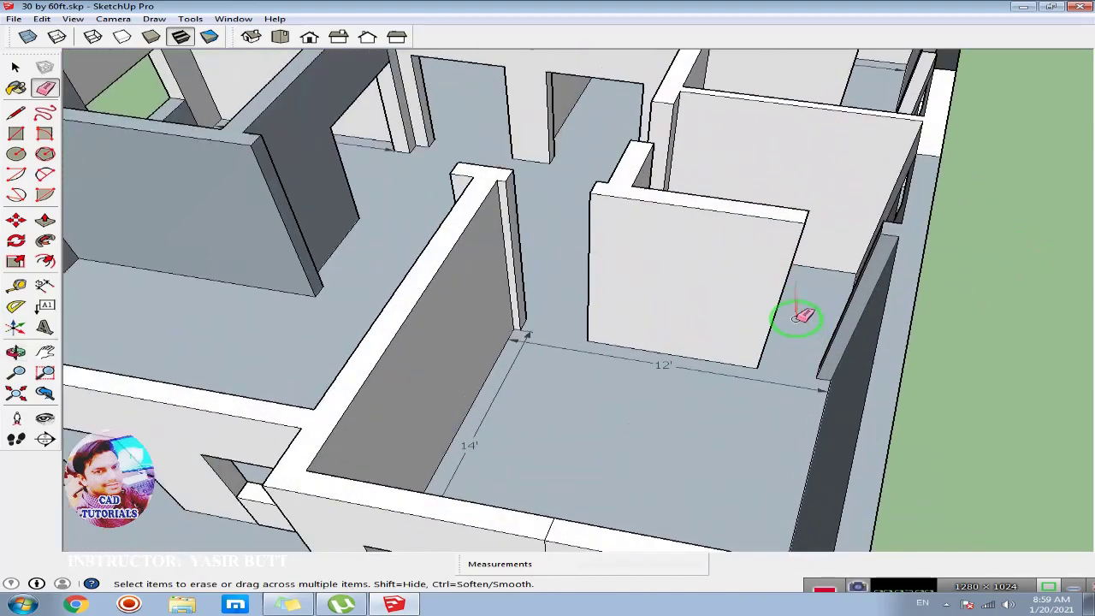
mouse_move(562, 305)
middle_mouse_down()
mouse_move(670, 354)
mouse_move(570, 337)
mouse_move(909, 377)
mouse_move(782, 367)
mouse_move(739, 326)
mouse_move(521, 325)
mouse_move(603, 318)
mouse_move(591, 371)
mouse_move(482, 374)
middle_mouse_up()
scroll(603, 318, "up", 2)
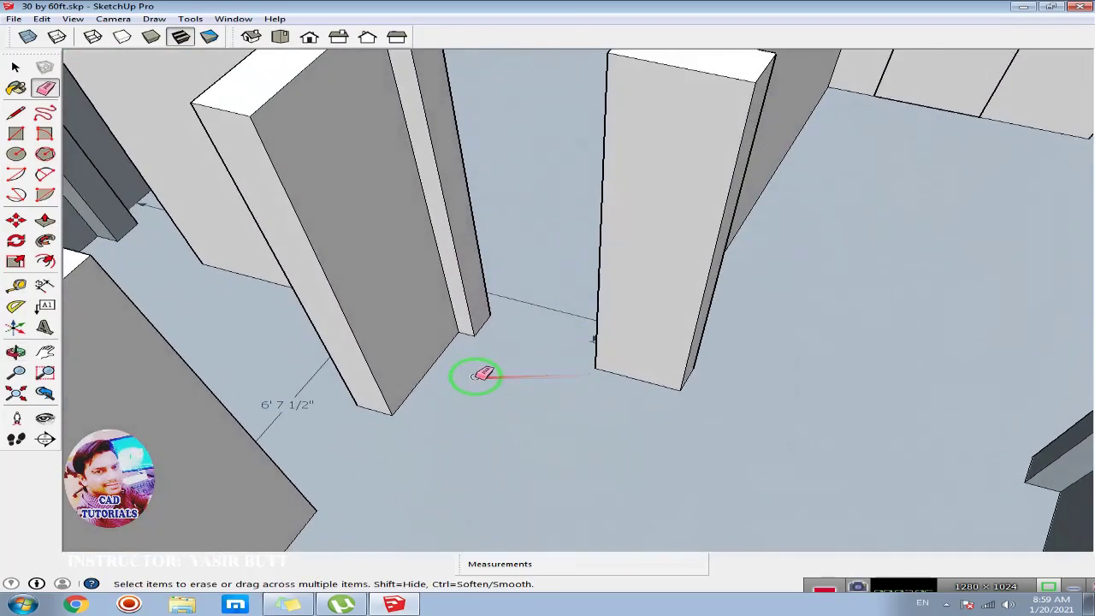
Step: Place a 7' guide above the floor and extend the lintel strip to the opposite pillar
left_click(15, 285)
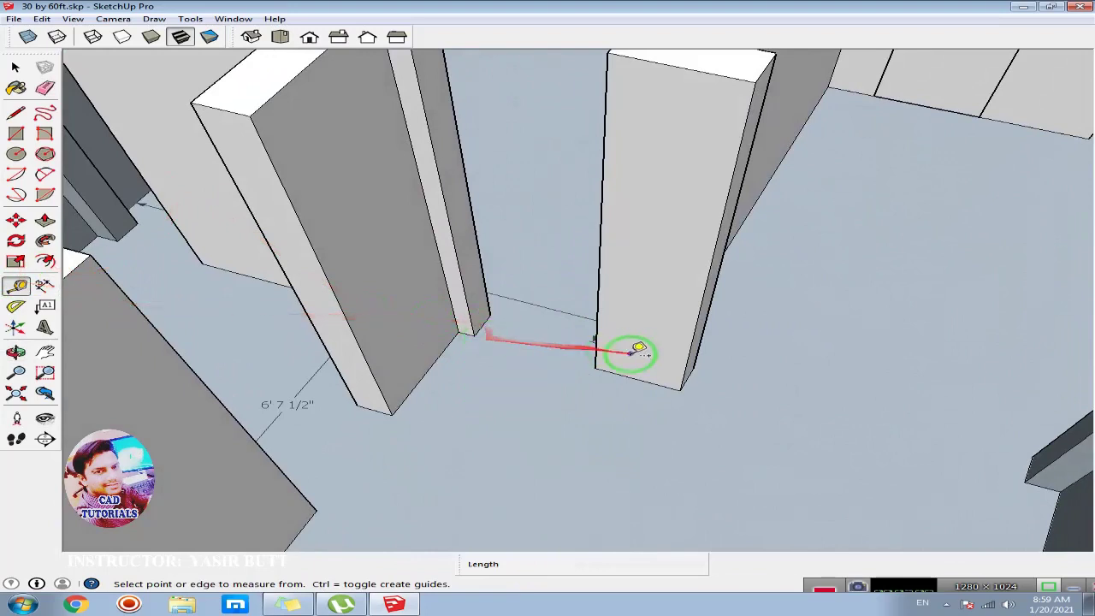
left_click(639, 379)
type("7'")
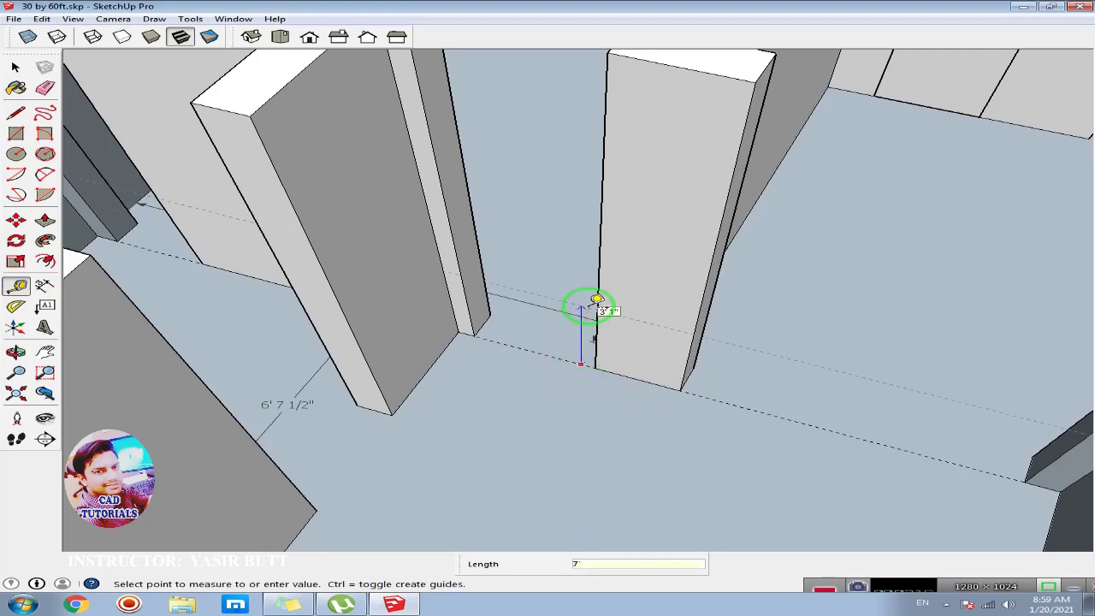
key("Return")
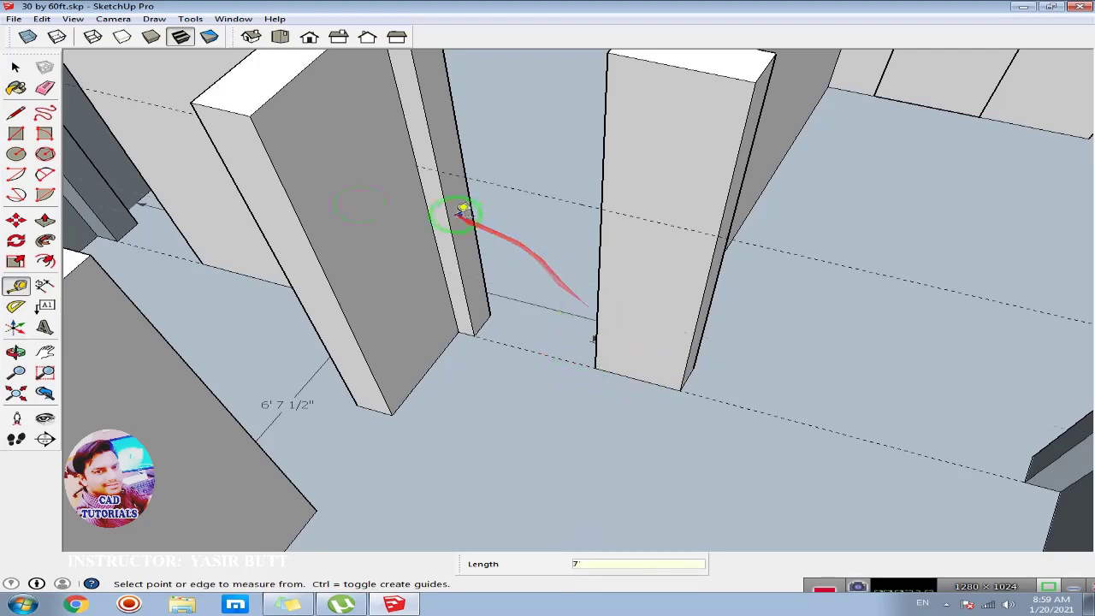
left_click(15, 112)
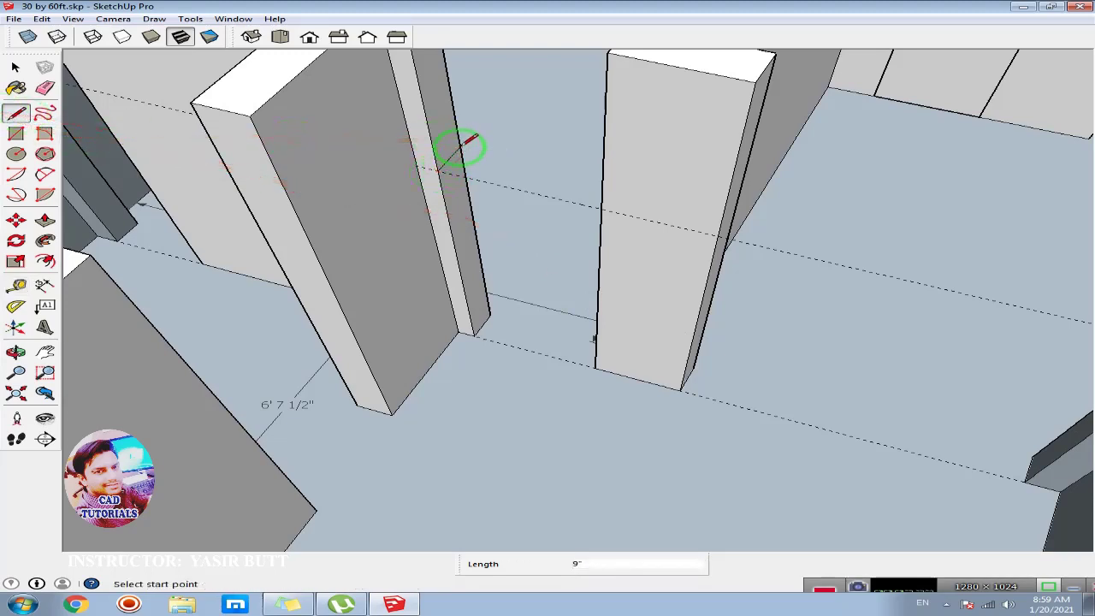
scroll(480, 162, "down", 2)
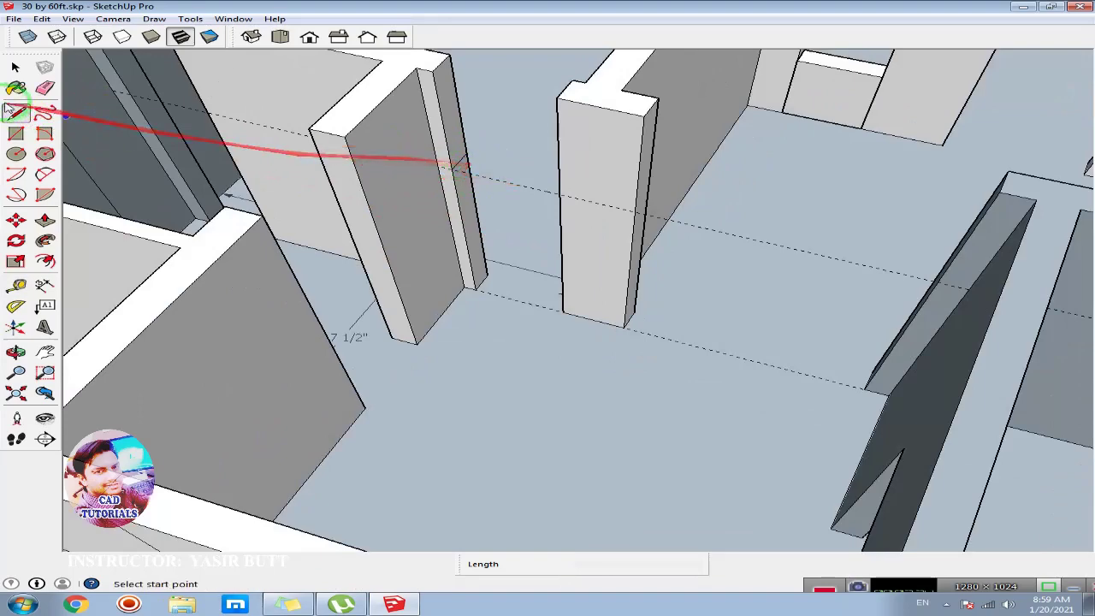
left_click(45, 219)
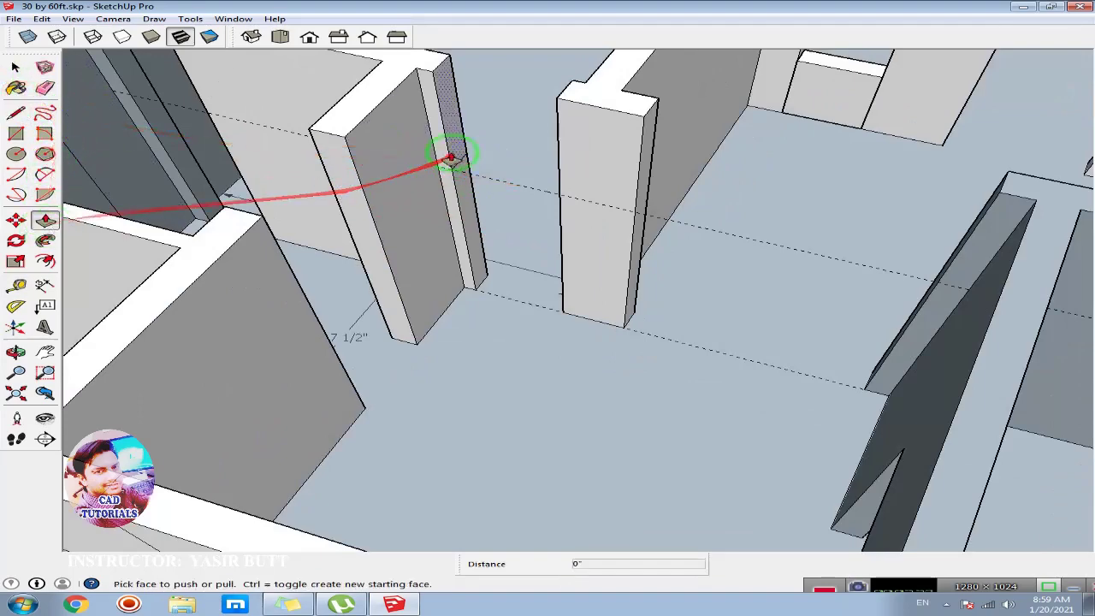
mouse_move(455, 110)
left_mouse_down()
mouse_move(540, 107)
mouse_move(562, 94)
left_mouse_up()
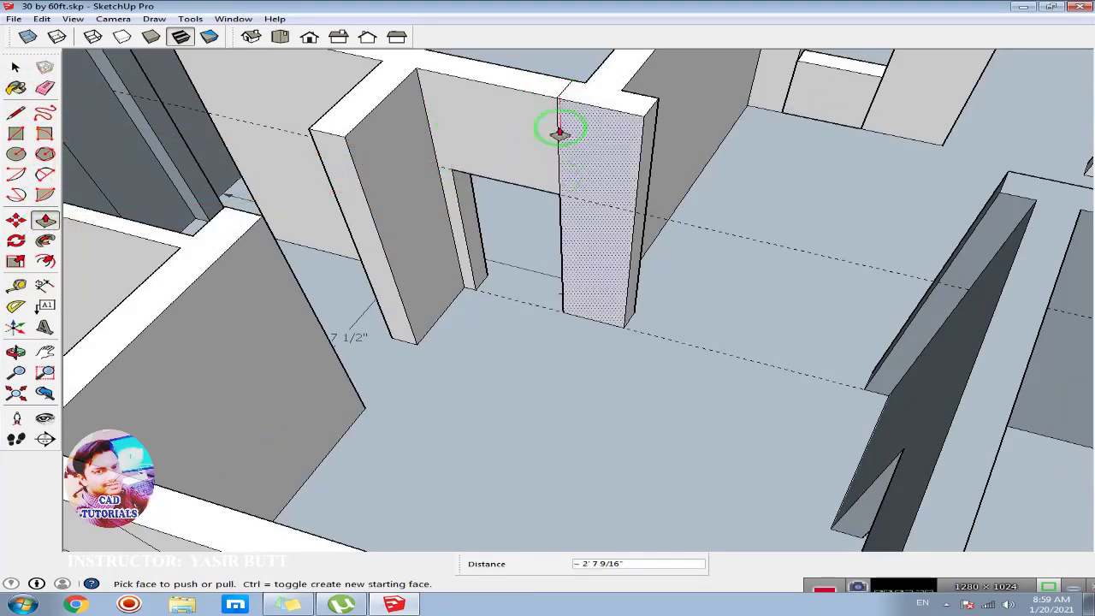
Step: Erase the seam edges on the lintel and the stray edges at the far wall opening
left_click(44, 88)
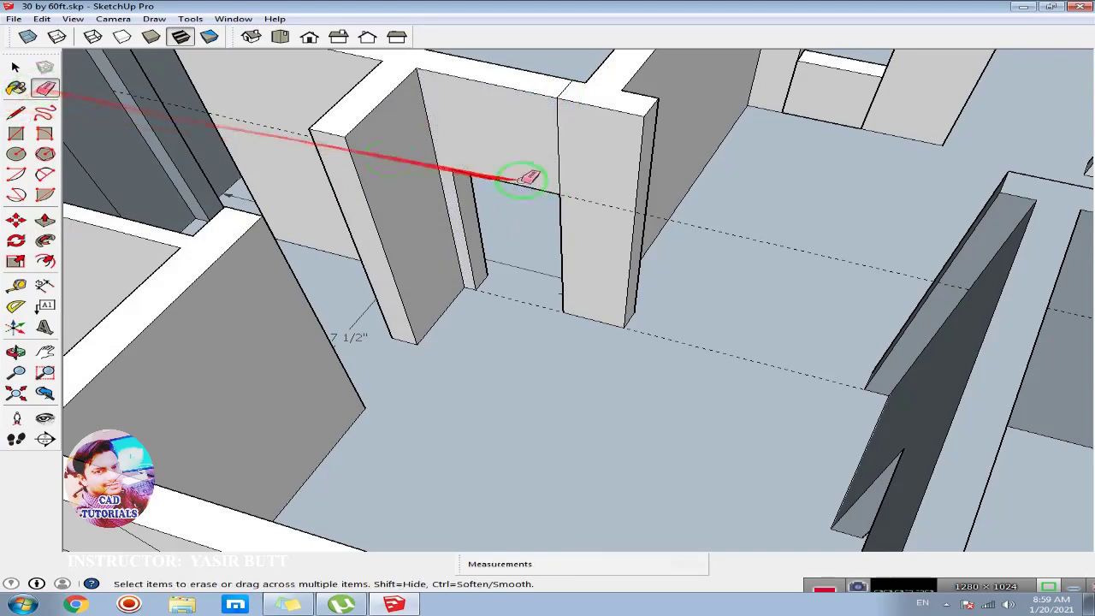
left_click(558, 156)
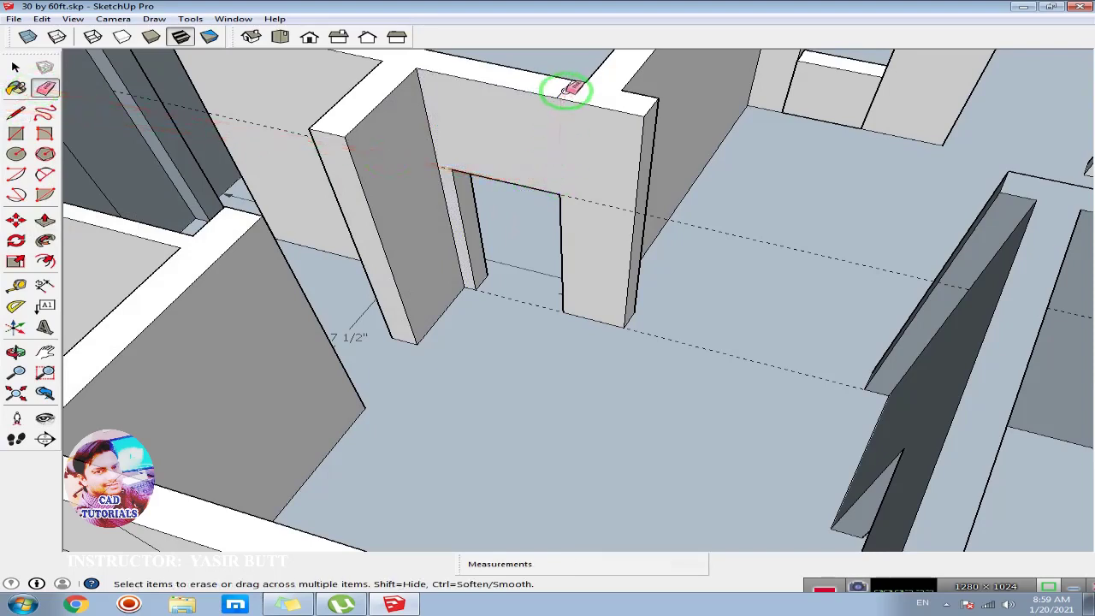
left_click_drag(568, 89, 655, 218)
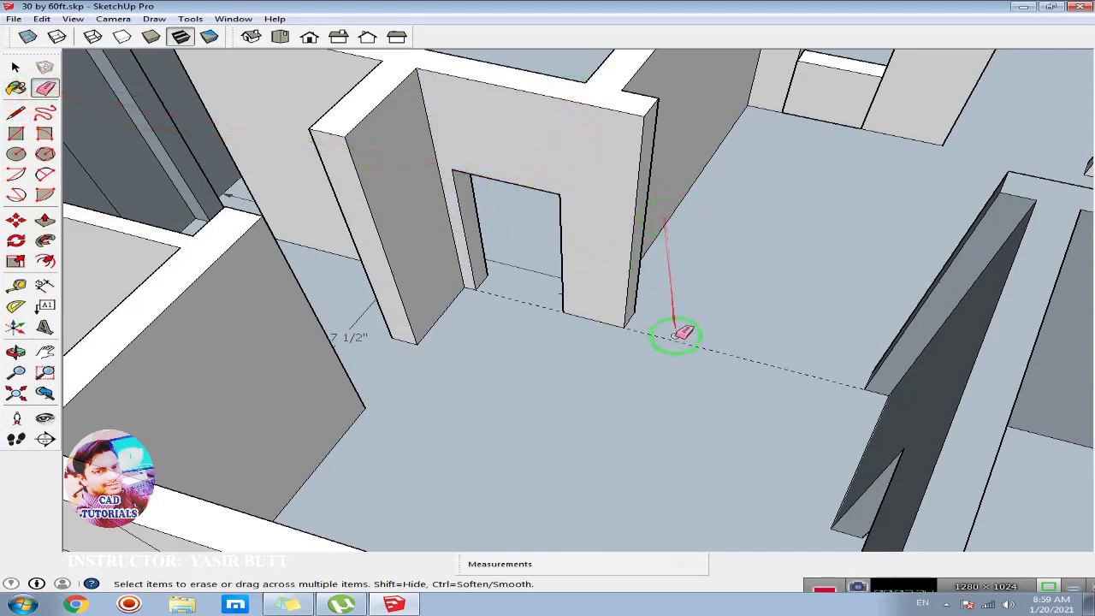
mouse_move(675, 335)
left_mouse_down()
mouse_move(672, 344)
mouse_move(583, 304)
mouse_move(544, 275)
mouse_move(831, 166)
left_mouse_up()
scroll(542, 277, "down", 2)
scroll(537, 278, "down", 2)
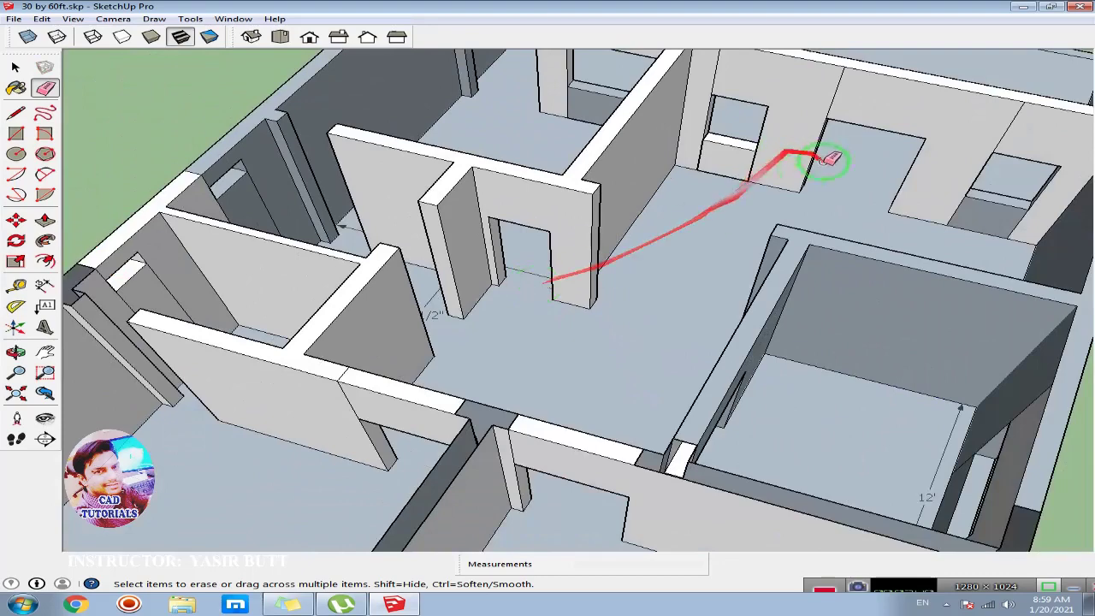
scroll(748, 170, "up", 4)
left_click_drag(704, 156, 779, 190)
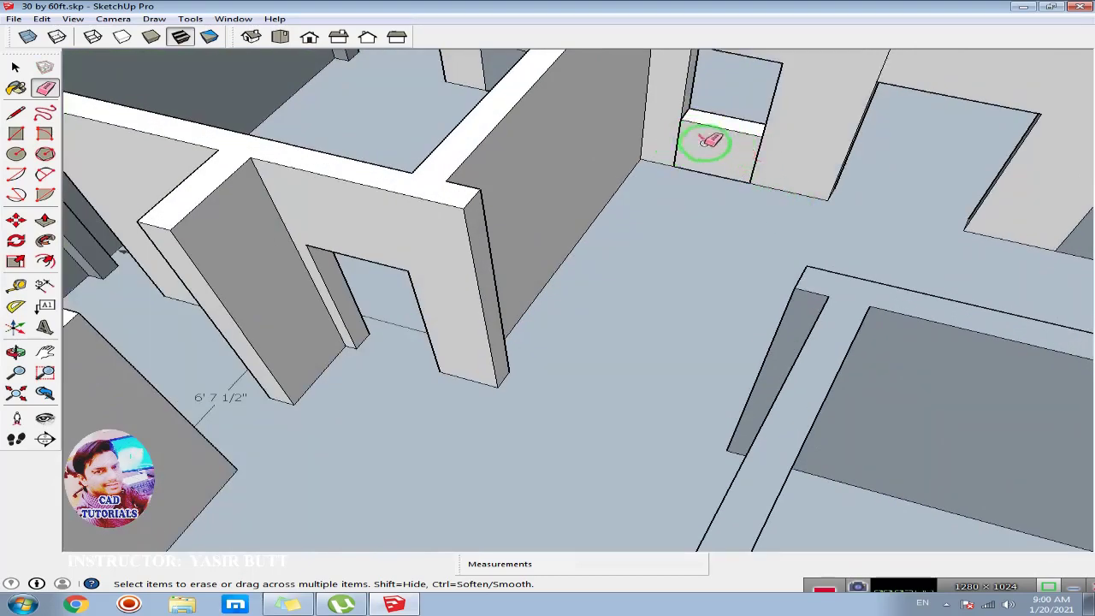
Step: Erase the stray face below the right window, undoing two unwanted wall-top erases
scroll(679, 179, "down", 3)
scroll(650, 167, "up", 1)
scroll(650, 180, "down", 3)
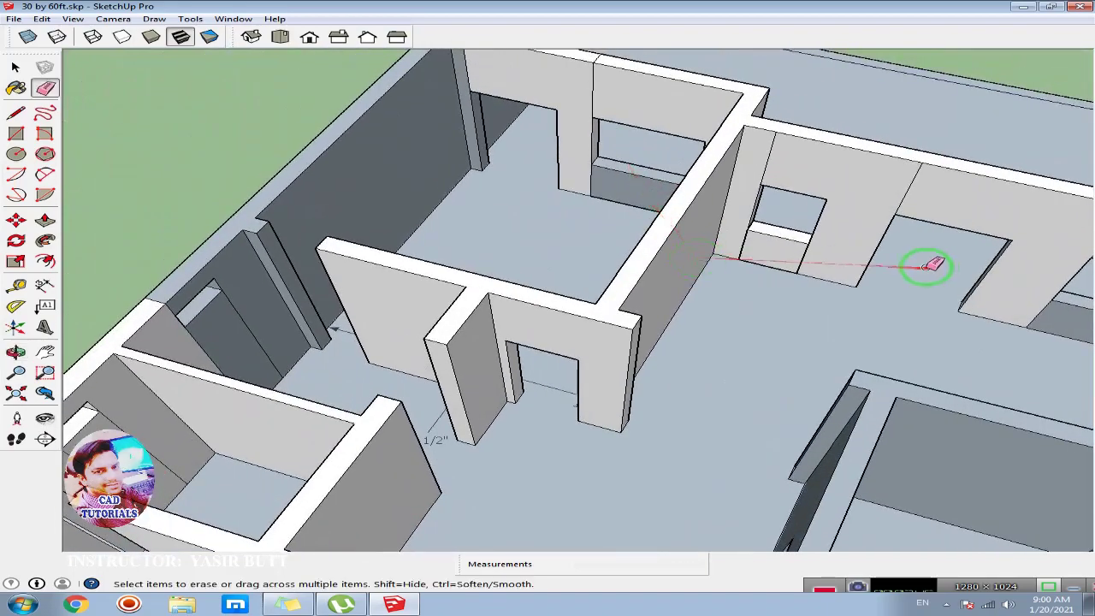
scroll(860, 325, "up", 3)
left_click(865, 320)
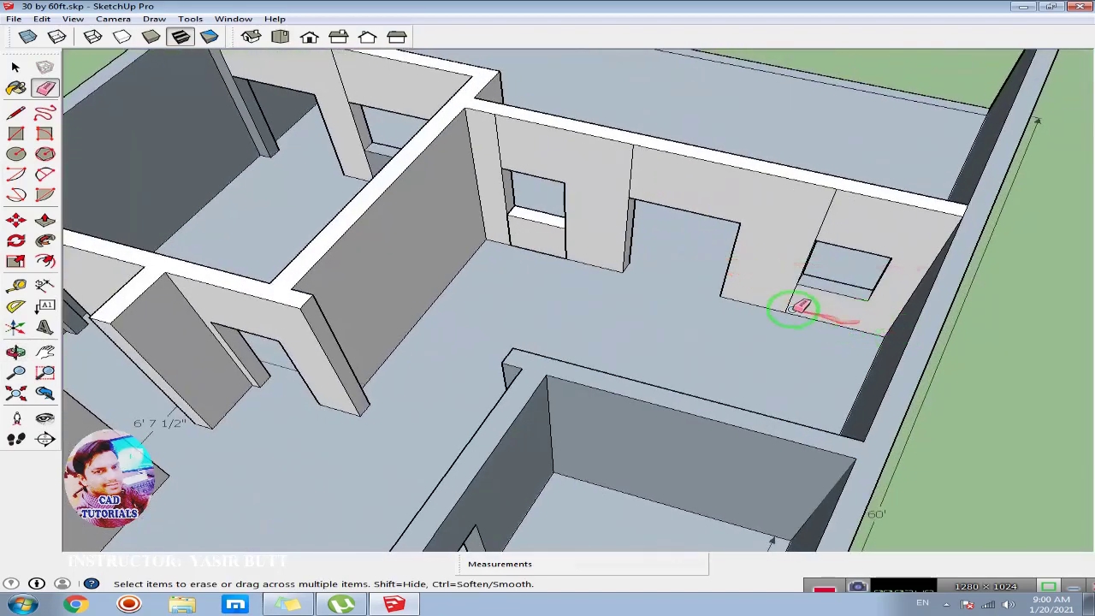
scroll(519, 296, "down", 2)
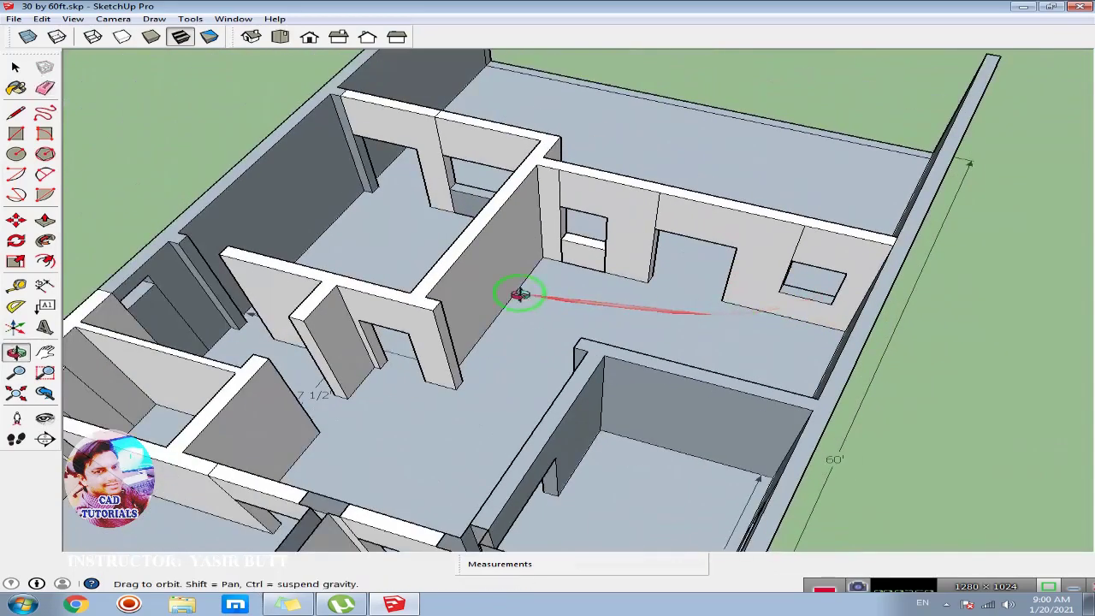
scroll(738, 232, "up", 2)
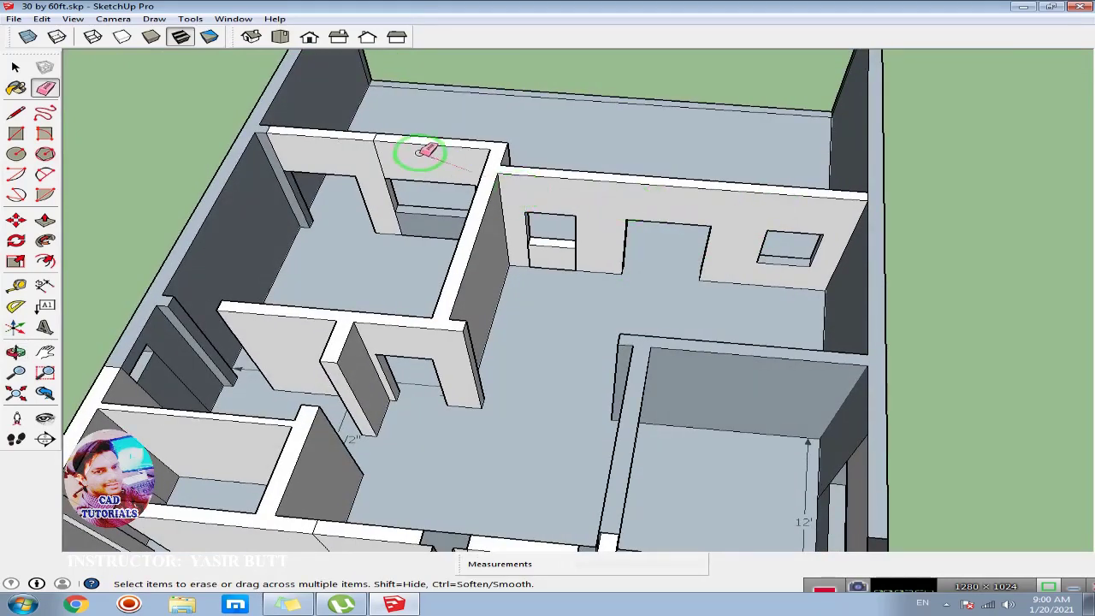
mouse_move(382, 155)
left_mouse_down()
mouse_move(389, 138)
mouse_move(375, 139)
left_mouse_up()
key("ctrl+z")
scroll(395, 144, "up", 3)
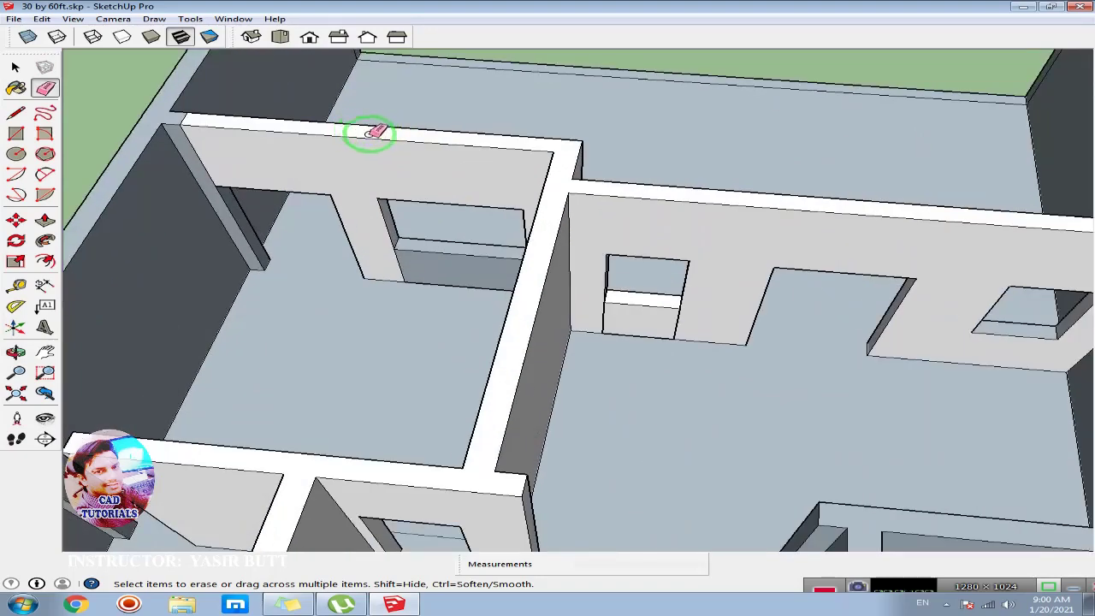
key("ctrl+z")
Step: Erase the edges along the left wall top and orbit toward the next opening
mouse_move(205, 127)
left_mouse_down()
mouse_move(278, 193)
mouse_move(229, 190)
mouse_move(315, 213)
left_mouse_up()
scroll(577, 274, "down", 5)
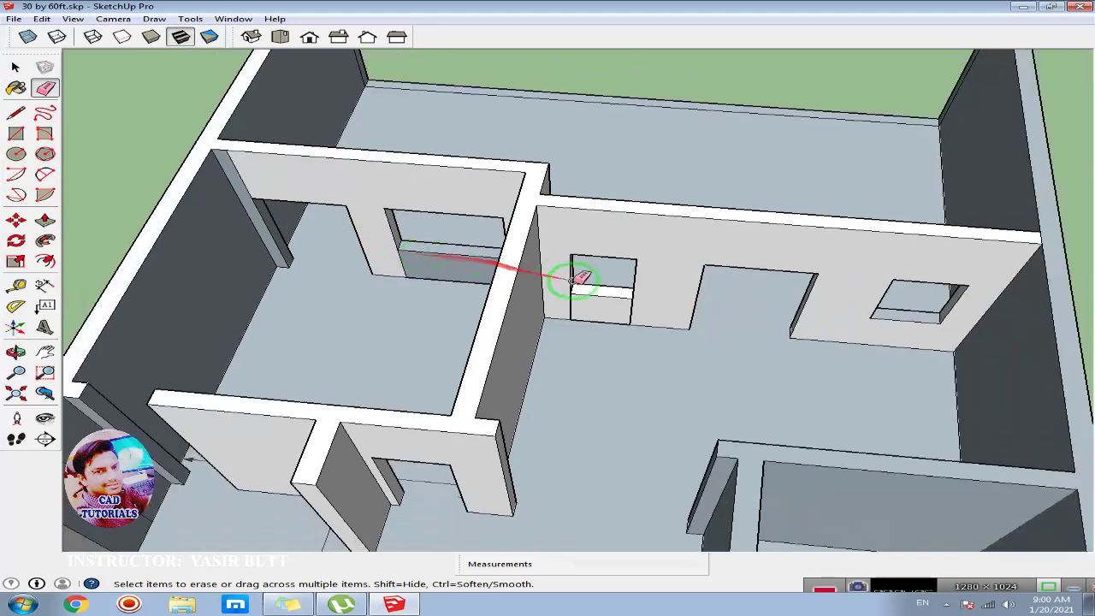
scroll(517, 307, "up", 3)
middle_click_drag(484, 316, 368, 344)
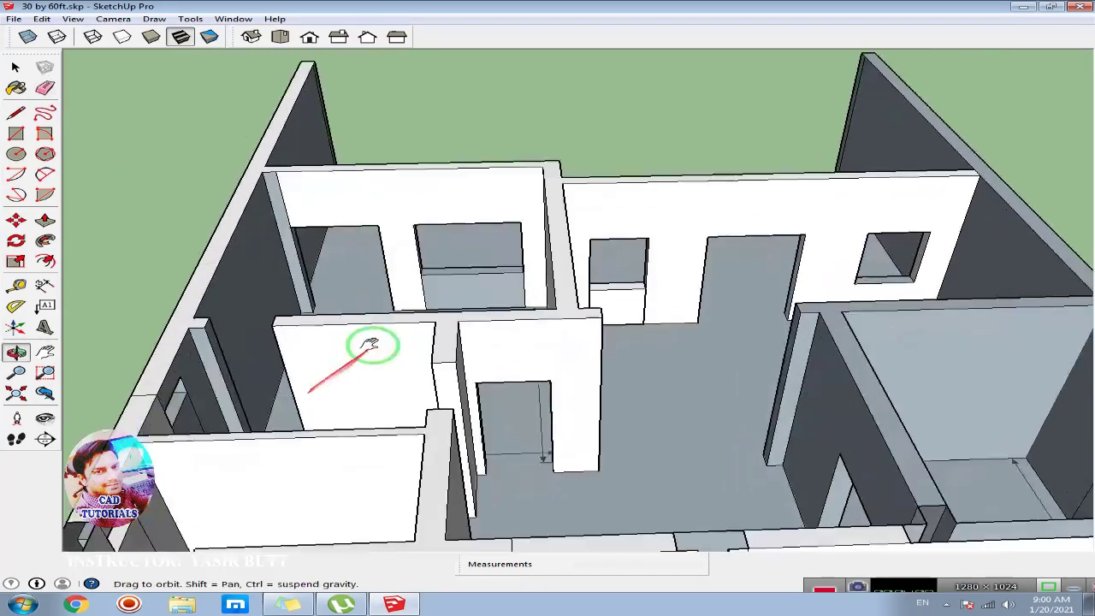
mouse_move(501, 252)
middle_mouse_down()
mouse_move(455, 350)
mouse_move(403, 377)
mouse_move(465, 362)
mouse_move(465, 379)
mouse_move(457, 337)
middle_mouse_up()
scroll(459, 338, "up", 3)
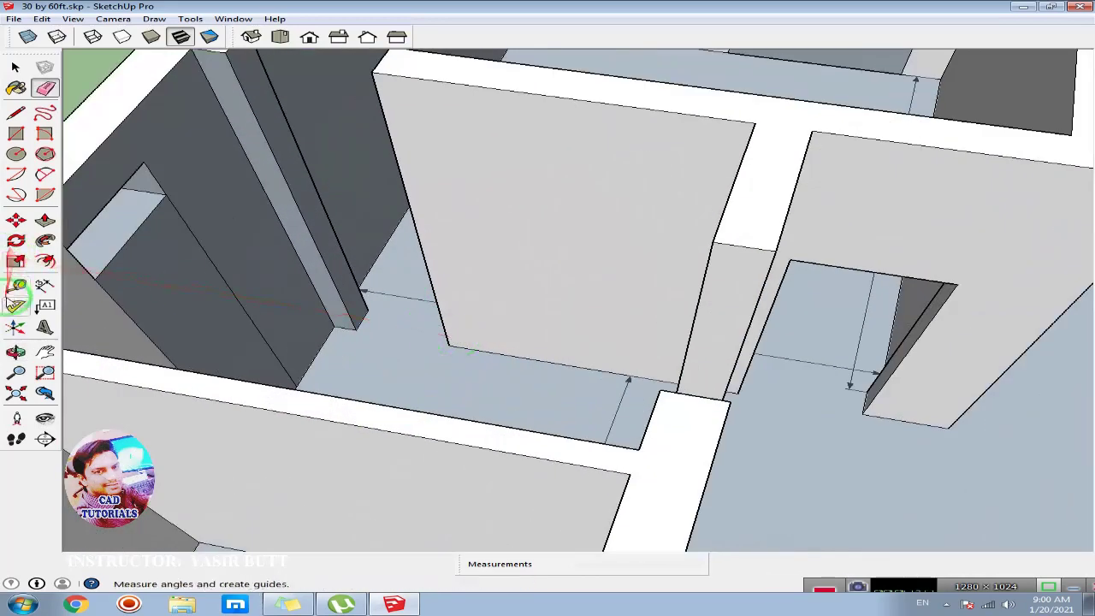
Step: Place a floor-edge guide and a door-height guide at the left doorway
left_click(16, 285)
left_click(501, 352)
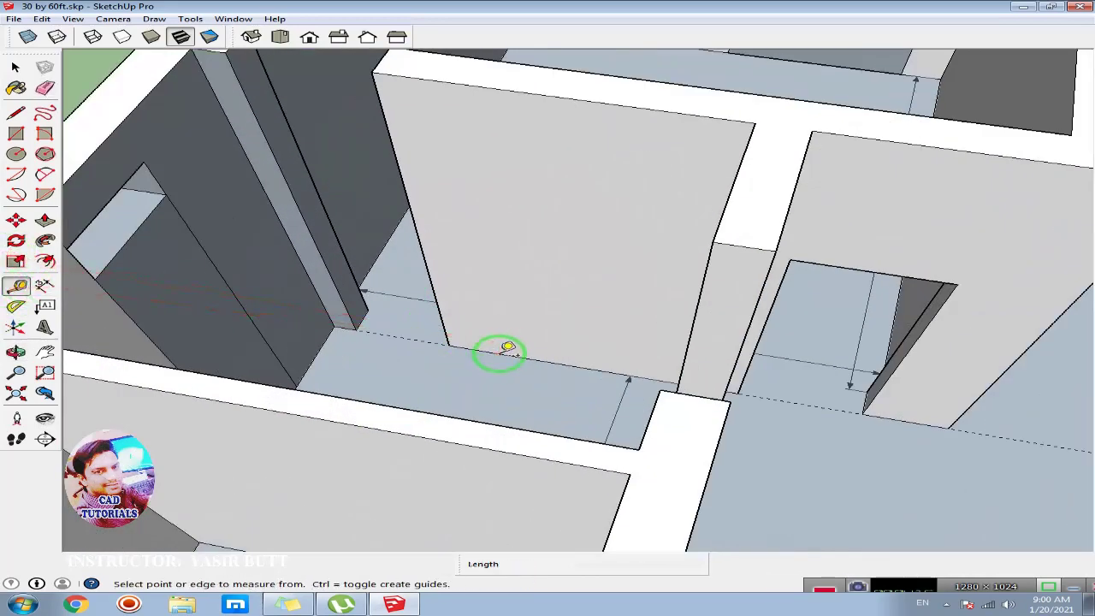
left_click(420, 341)
type("4'")
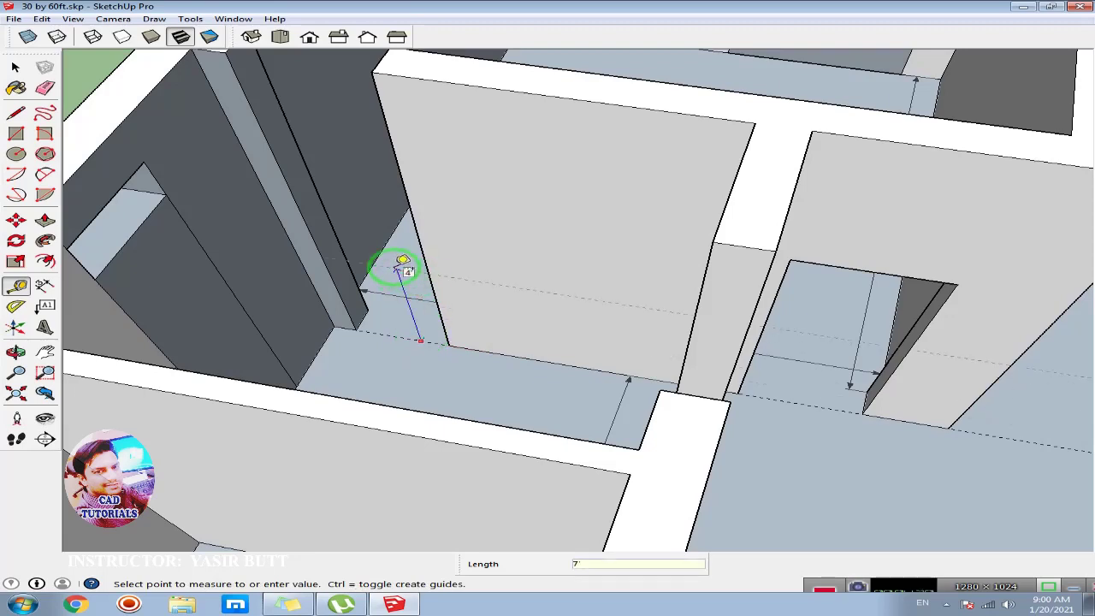
key("Return")
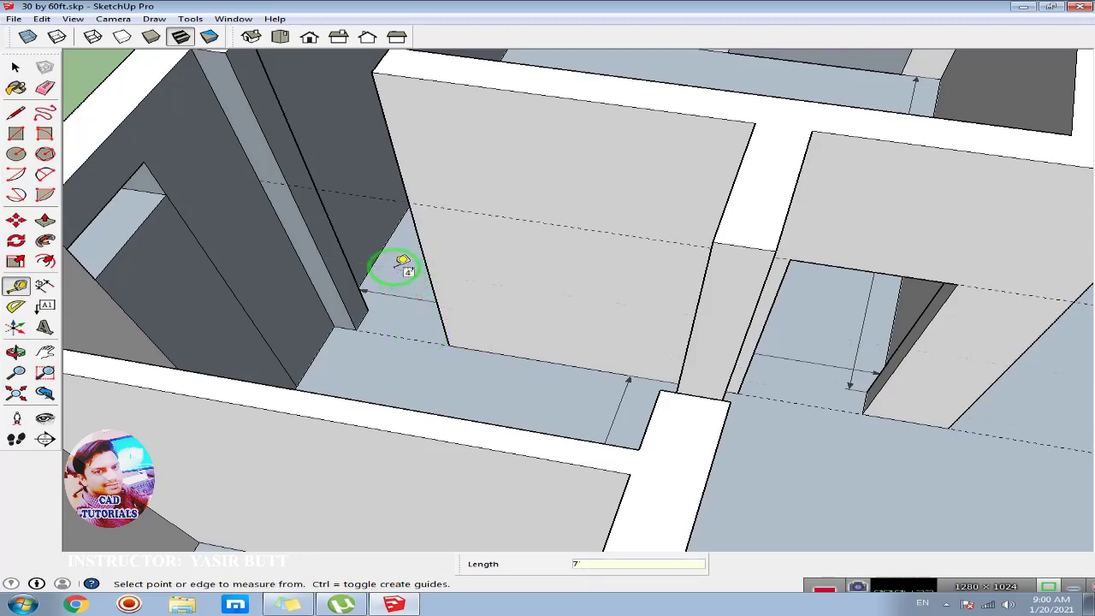
left_click(15, 113)
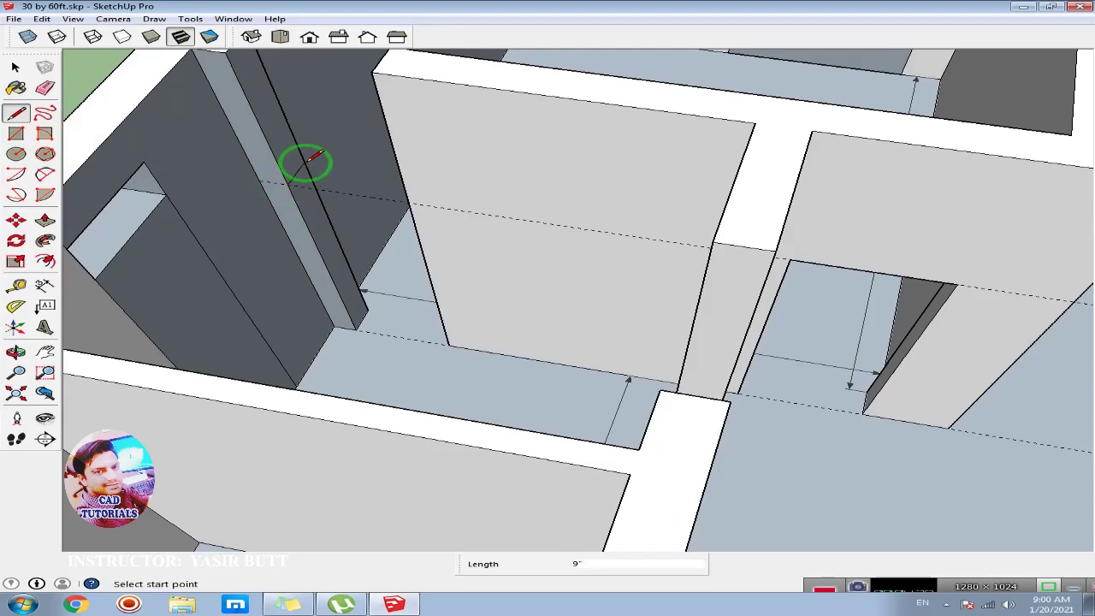
Step: Push the narrow face above the doorway to full wall height and erase the leftover seam
left_click(45, 220)
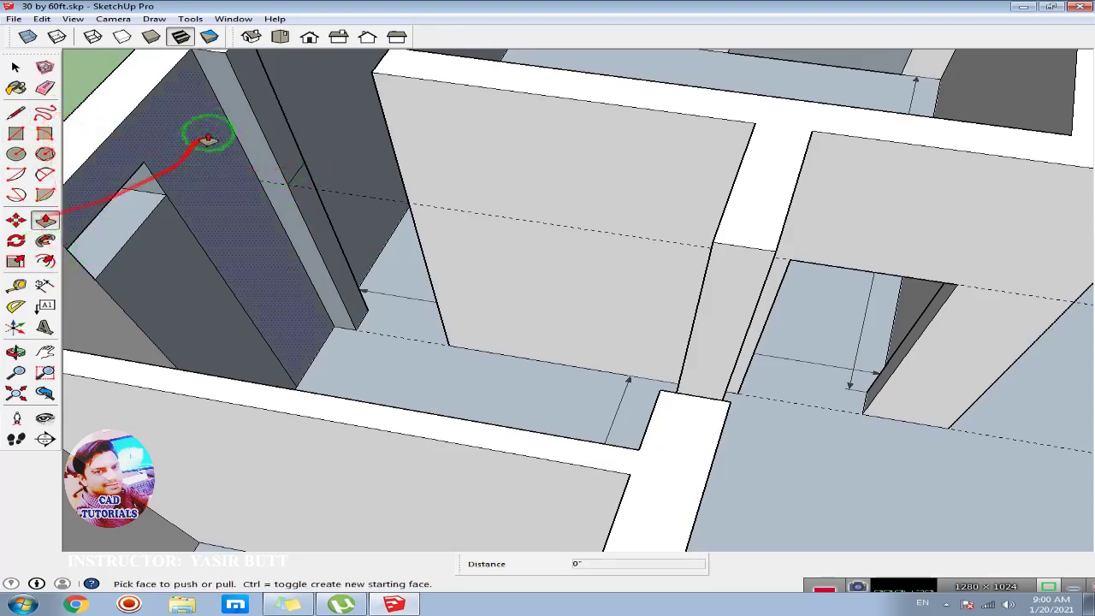
left_click(270, 109)
left_click(377, 61)
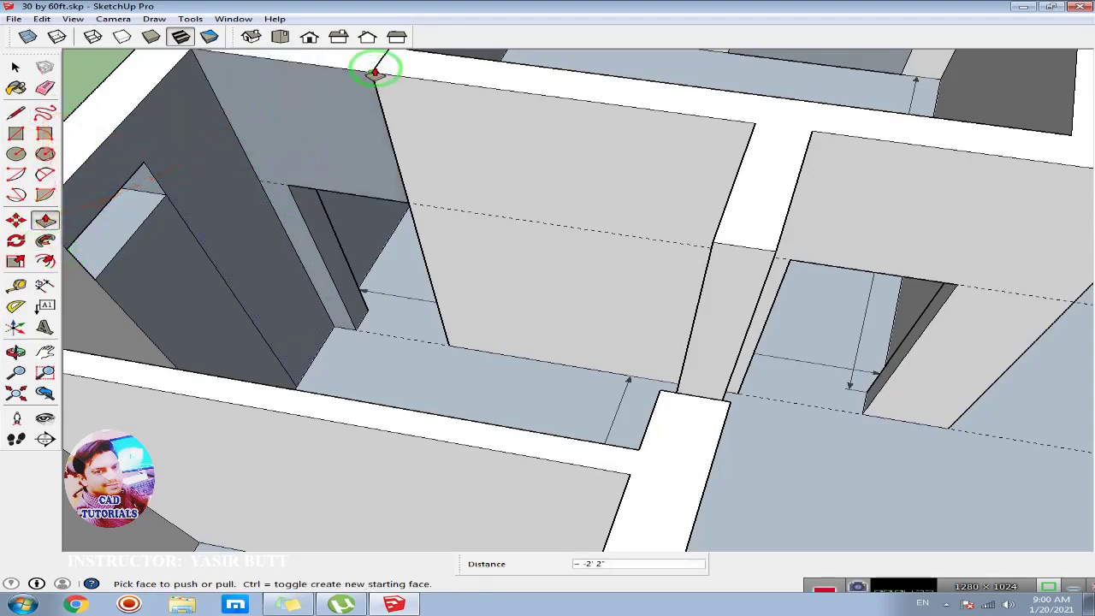
left_click(45, 88)
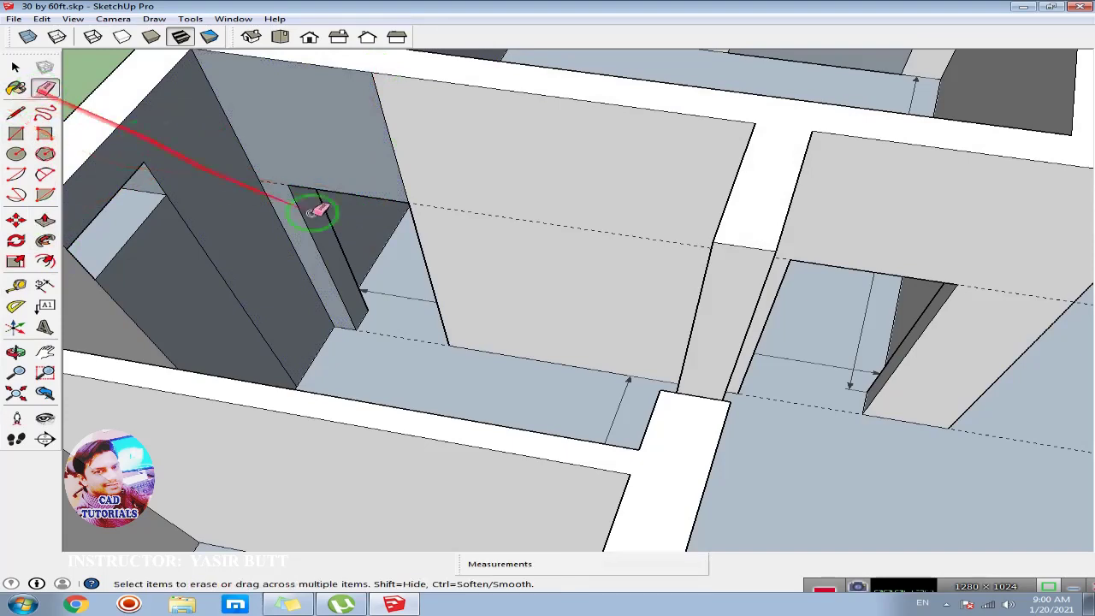
left_click(409, 192)
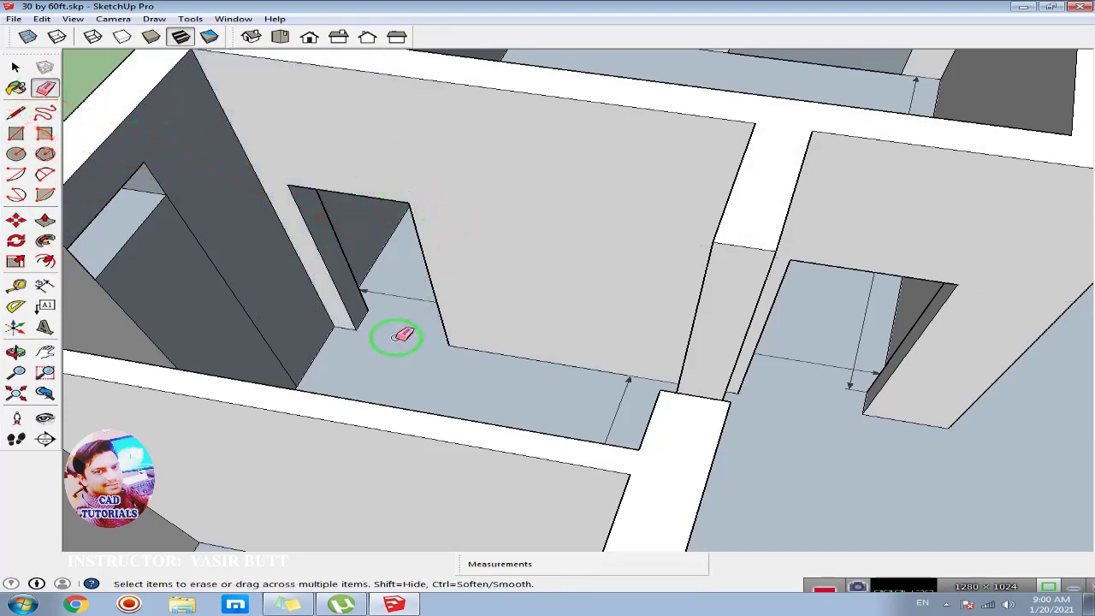
Step: Zoom to the next doorway and place a floor-edge guide plus a 7' door-height guide
scroll(396, 338, "down", 2)
mouse_move(425, 379)
middle_mouse_down()
mouse_move(520, 232)
mouse_move(391, 342)
middle_mouse_up()
scroll(408, 396, "up", 2)
mouse_move(408, 396)
middle_mouse_down()
mouse_move(404, 388)
mouse_move(445, 399)
mouse_move(412, 323)
middle_mouse_up()
scroll(415, 411, "up", 2)
scroll(410, 323, "up", 1)
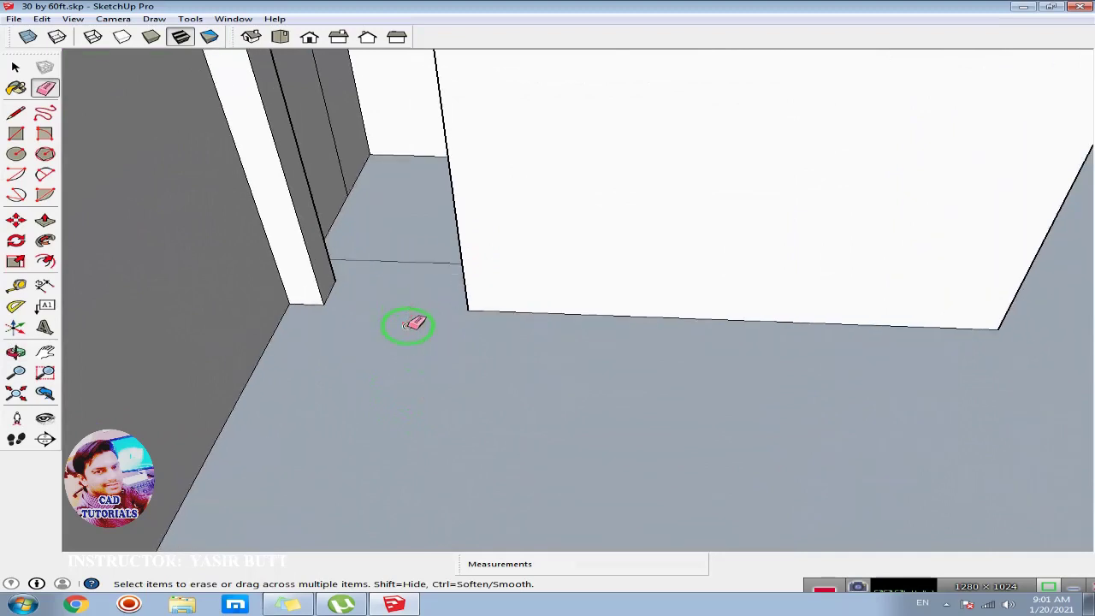
left_click(16, 285)
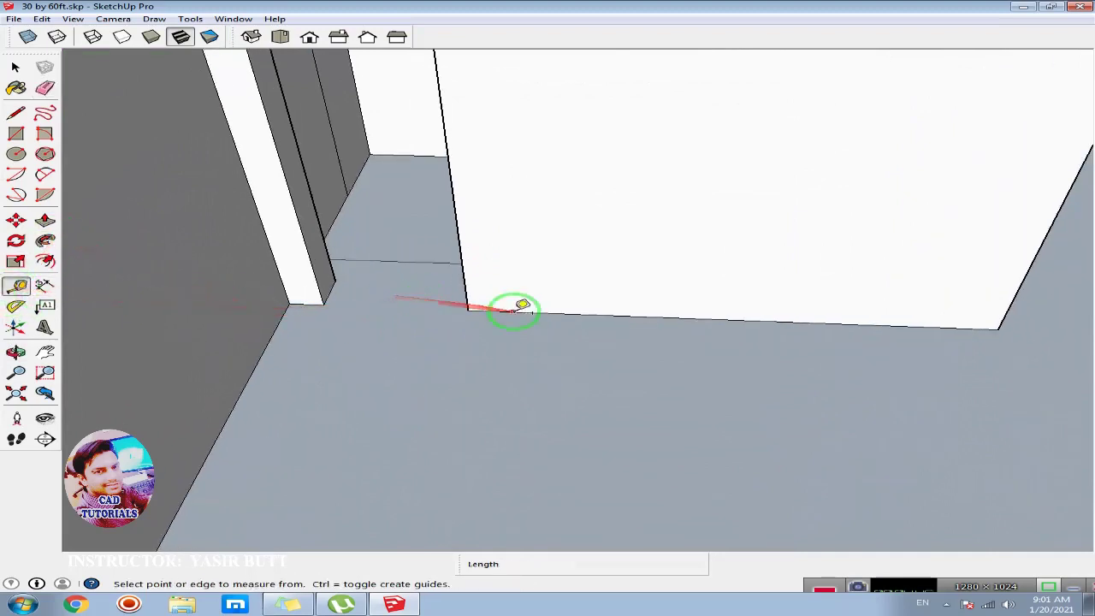
left_click(520, 312)
left_click(519, 312)
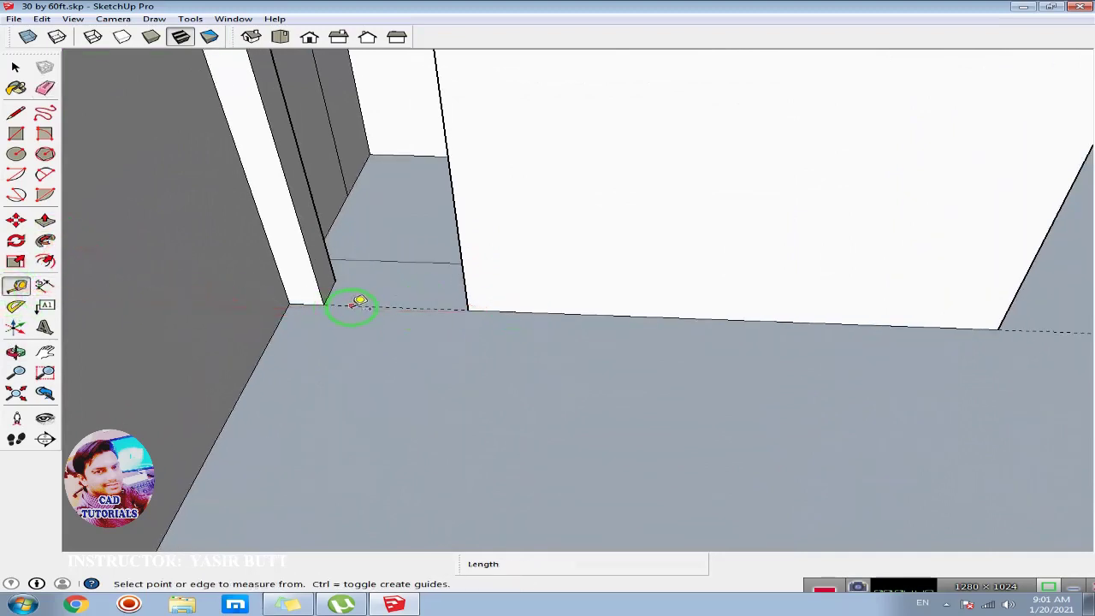
left_click(349, 305)
type("7'")
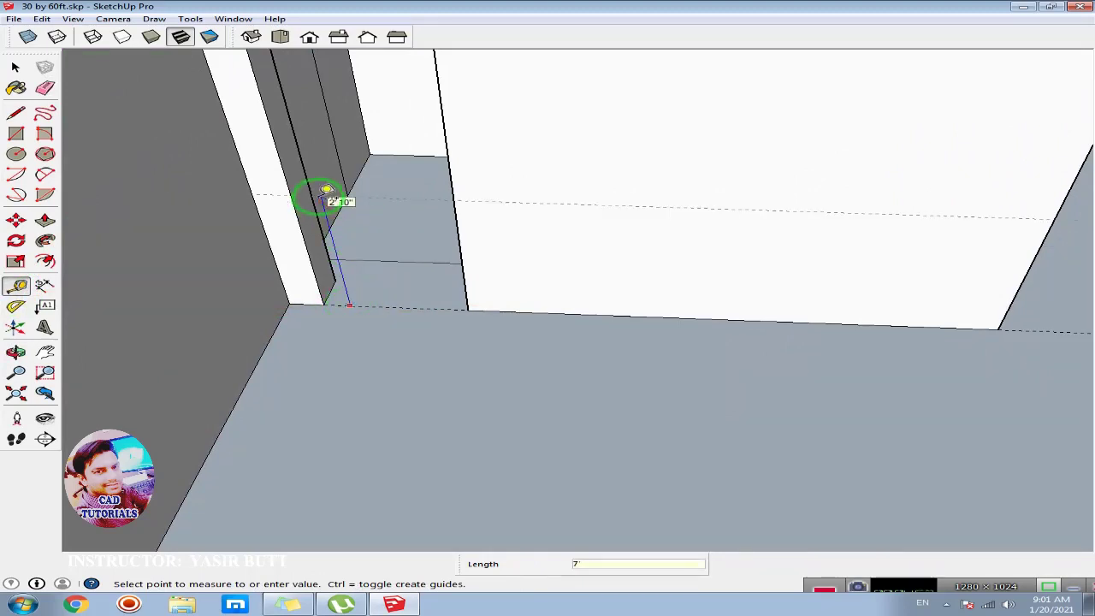
key("Return")
Step: Line along the 7' guide, push the face above the doorway up, and erase the seams
scroll(366, 215, "down", 1)
scroll(374, 214, "down", 1)
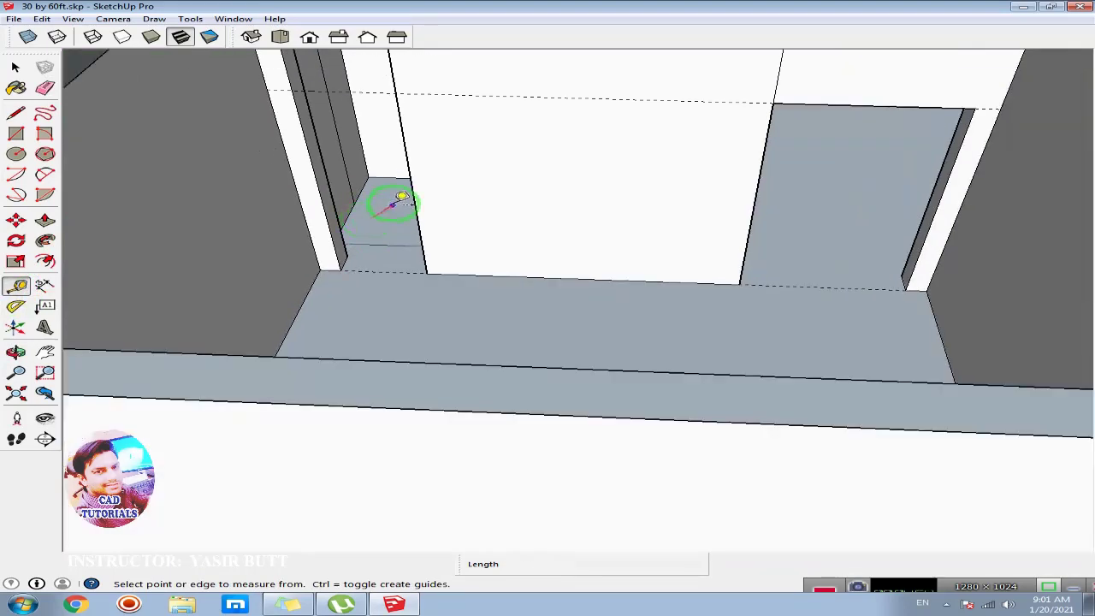
mouse_move(401, 200)
middle_mouse_down()
mouse_move(440, 269)
mouse_move(276, 288)
middle_mouse_up()
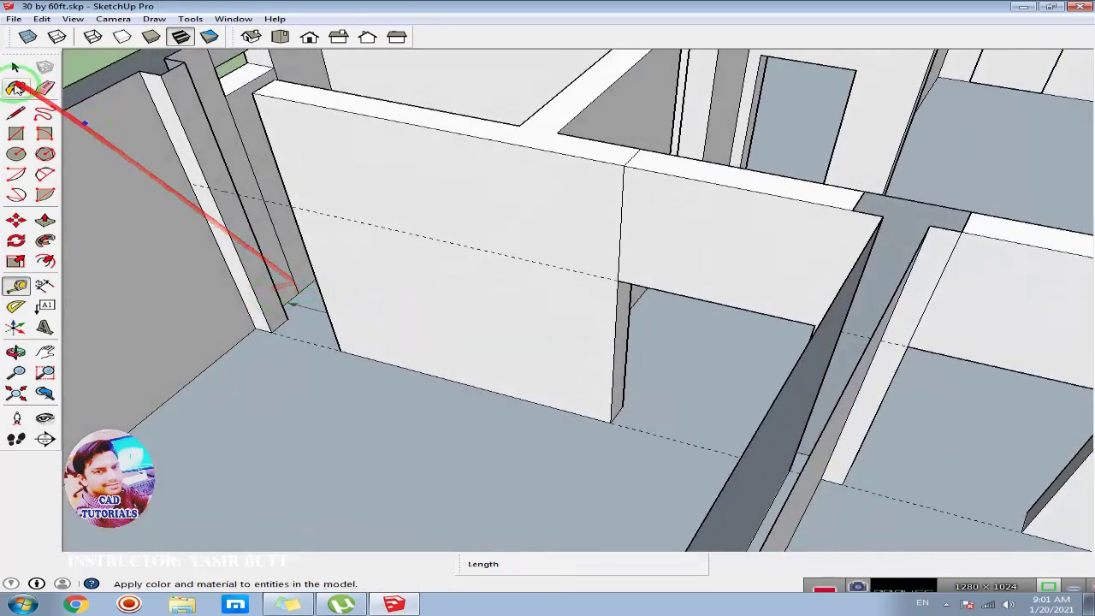
left_click(15, 112)
scroll(247, 218, "up", 1)
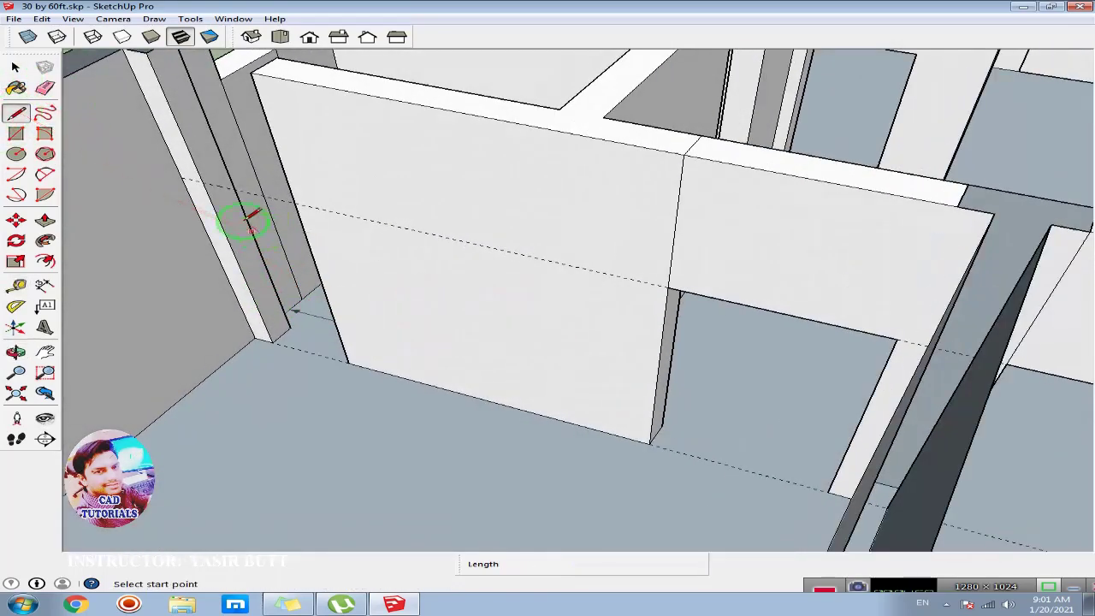
left_click(207, 181)
type("9\"")
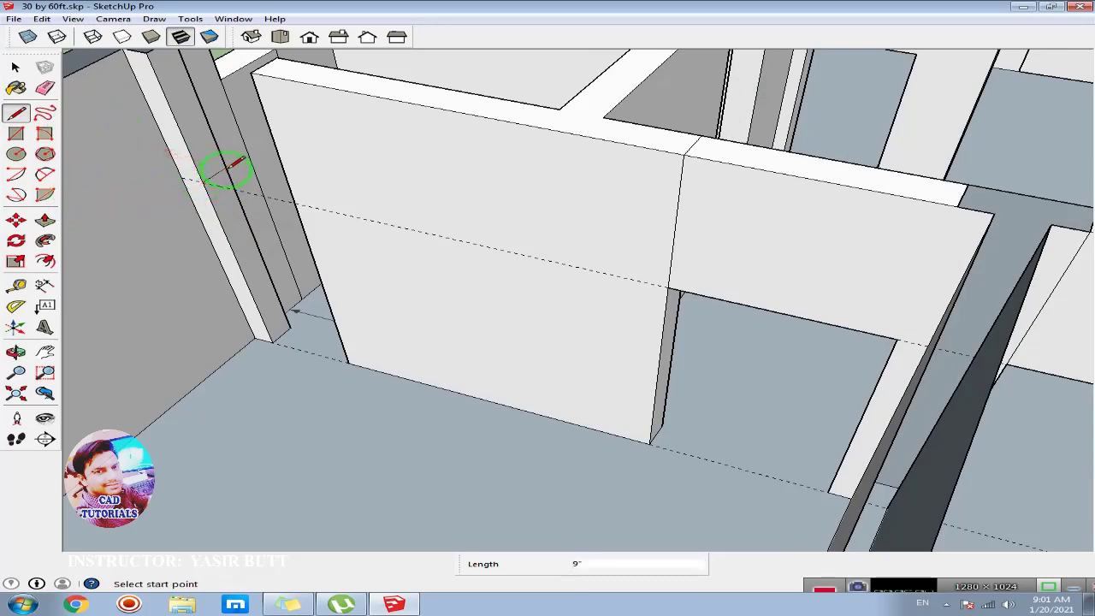
left_click(45, 220)
left_click(196, 140)
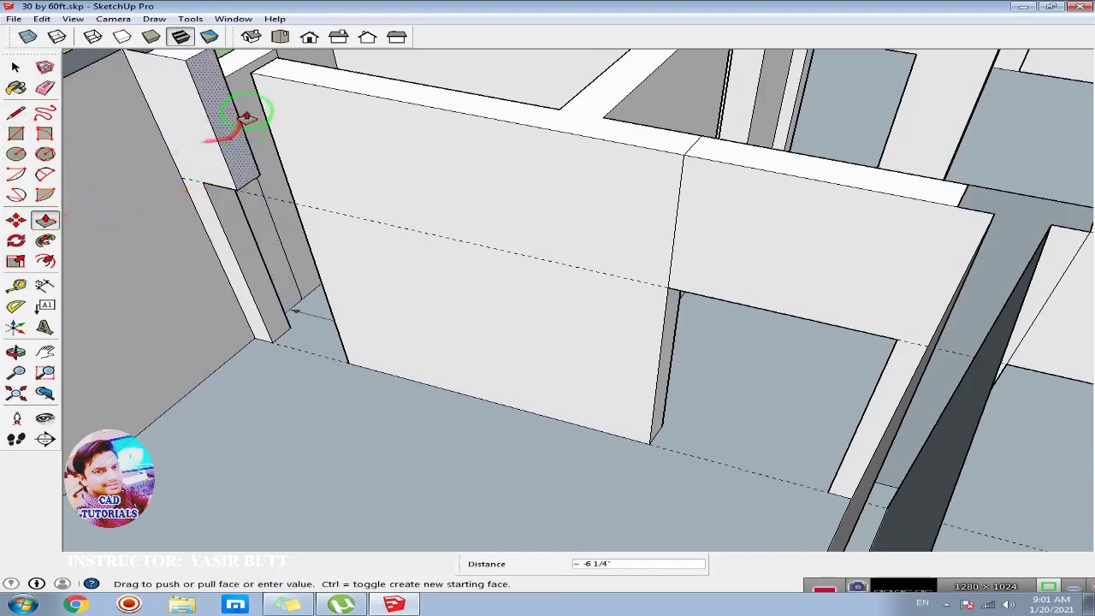
left_click(254, 72)
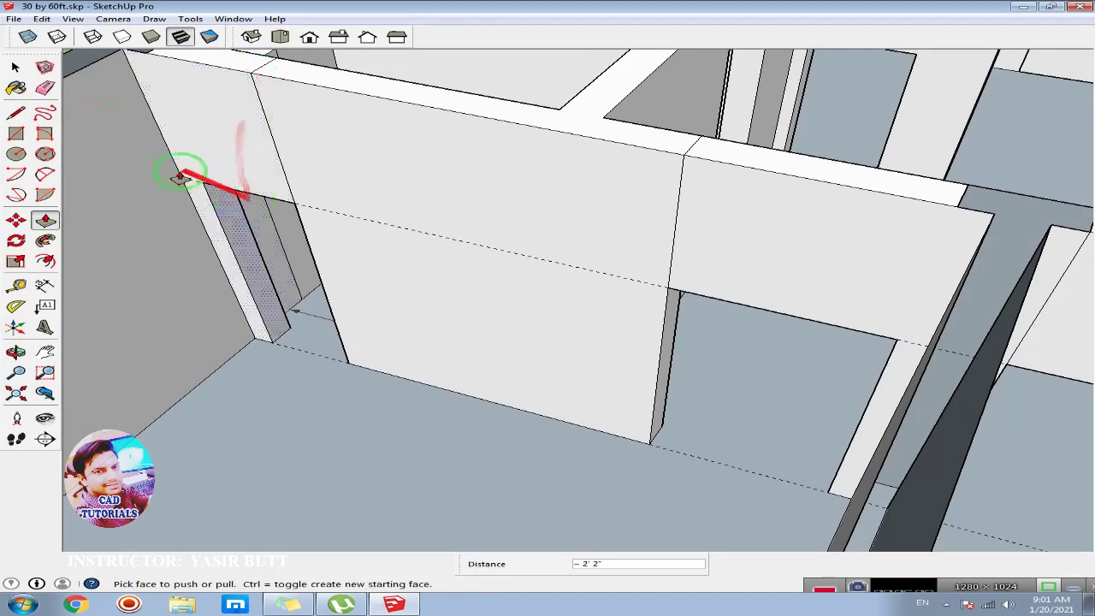
left_click(44, 88)
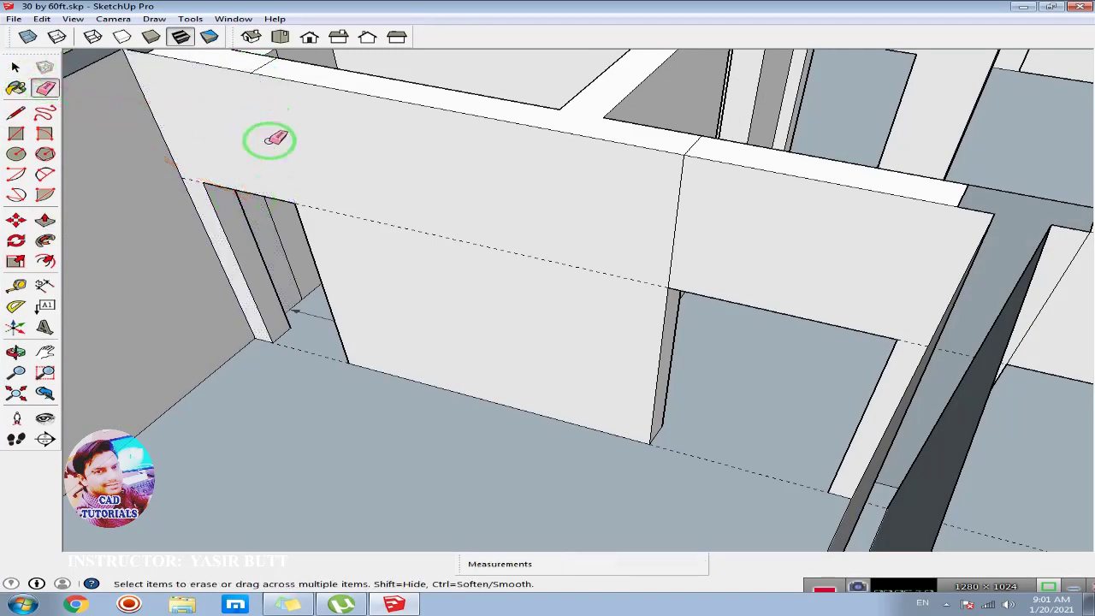
mouse_move(281, 193)
left_mouse_down()
mouse_move(344, 218)
mouse_move(265, 68)
mouse_move(704, 152)
mouse_move(336, 359)
left_mouse_up()
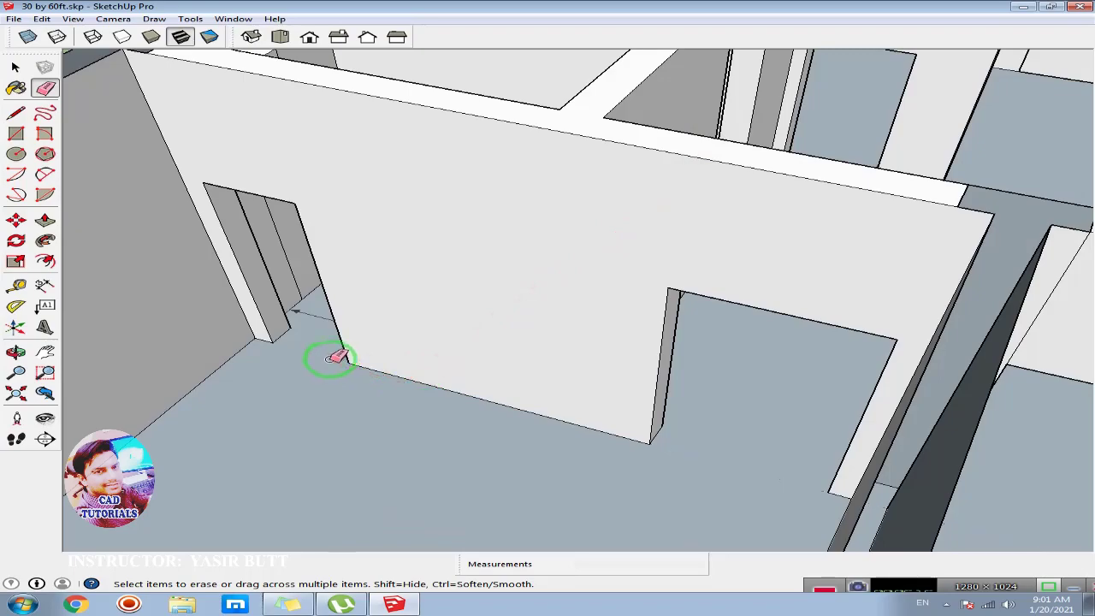
Step: Orbit and zoom around the house to check the filled door openings from the side
scroll(372, 391, "down", 3)
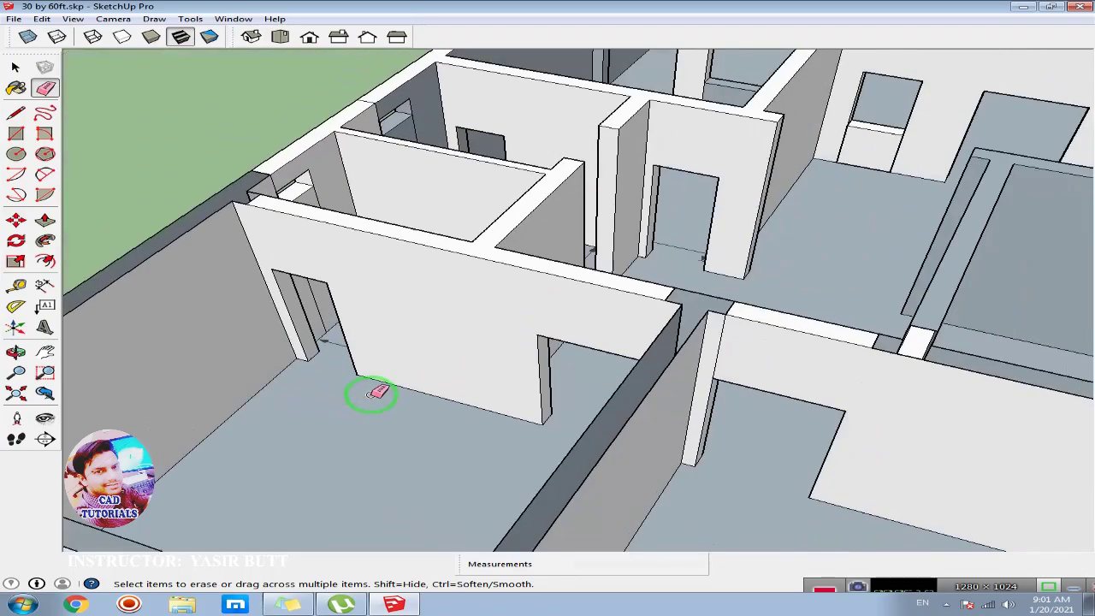
scroll(373, 386, "down", 2)
key("space")
scroll(466, 312, "up", 2)
mouse_move(468, 314)
middle_mouse_down()
mouse_move(656, 322)
mouse_move(692, 345)
mouse_move(458, 398)
mouse_move(538, 386)
mouse_move(724, 305)
mouse_move(557, 359)
mouse_move(466, 302)
mouse_move(694, 403)
mouse_move(596, 311)
middle_mouse_up()
mouse_move(786, 294)
middle_mouse_down()
mouse_move(479, 416)
mouse_move(943, 408)
mouse_move(802, 422)
mouse_move(713, 394)
mouse_move(682, 445)
mouse_move(579, 482)
mouse_move(705, 405)
mouse_move(548, 382)
mouse_move(518, 396)
mouse_move(579, 440)
mouse_move(579, 392)
middle_mouse_up()
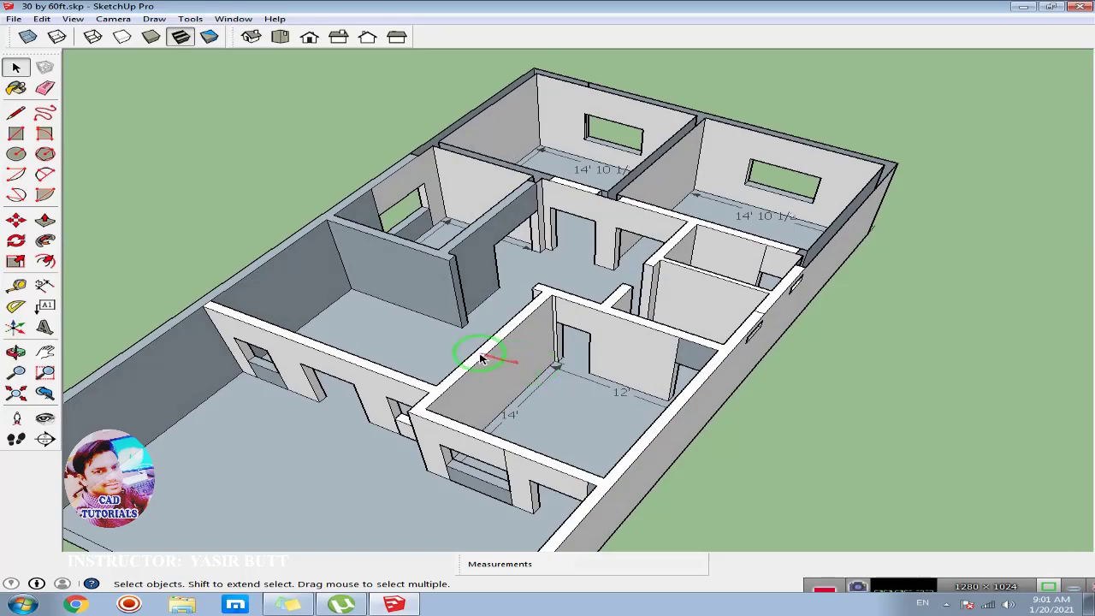
mouse_move(496, 361)
middle_mouse_down()
mouse_move(831, 347)
mouse_move(502, 384)
mouse_move(579, 350)
middle_mouse_up()
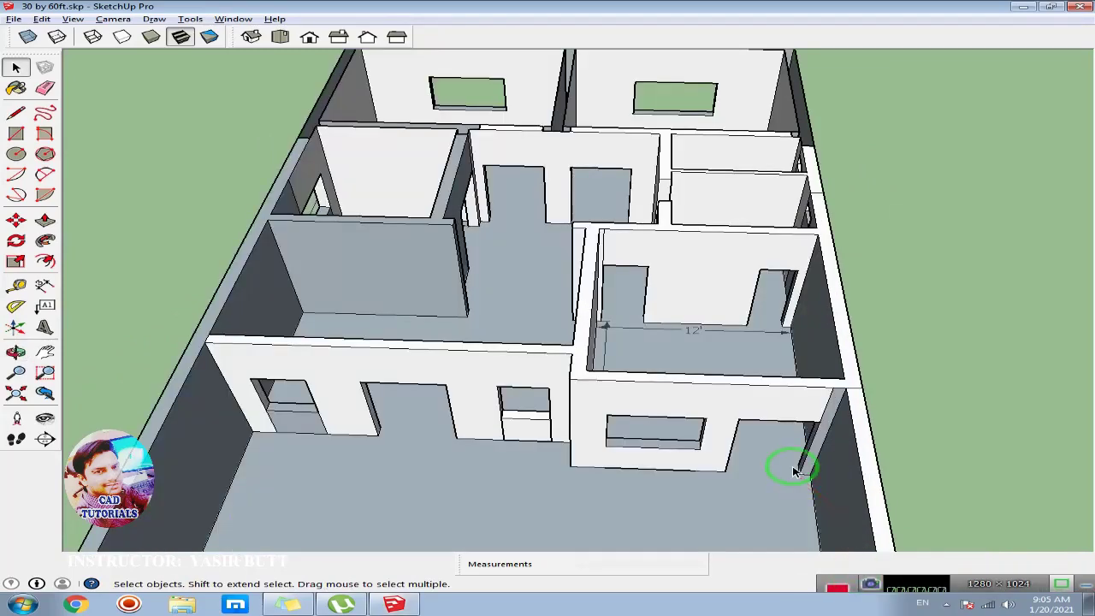
scroll(637, 366, "down", 2)
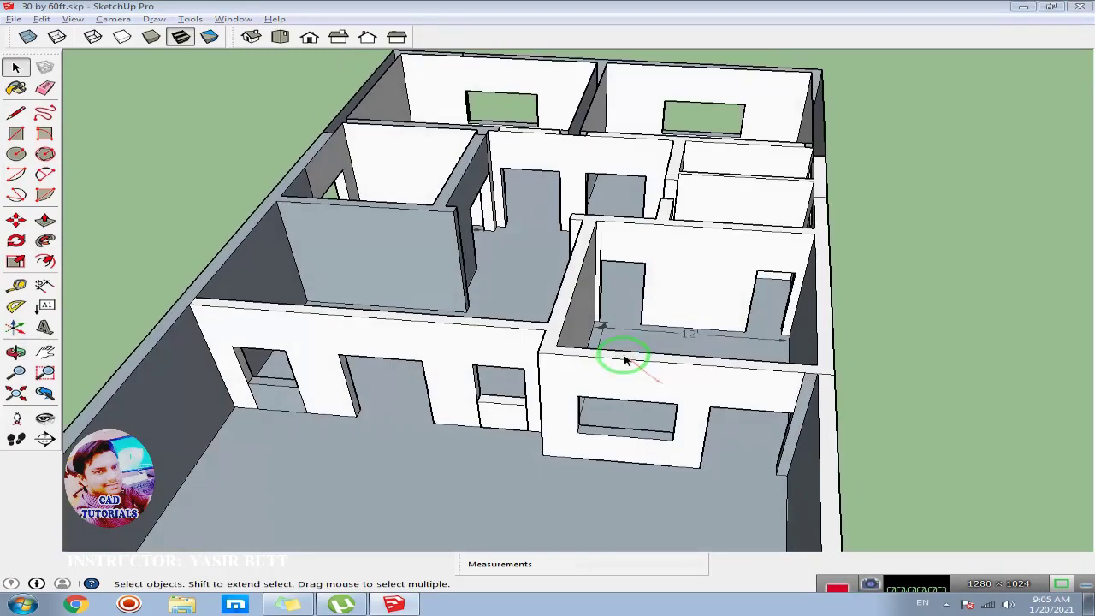
scroll(652, 367, "down", 2)
scroll(655, 368, "up", 2)
scroll(533, 379, "up", 2)
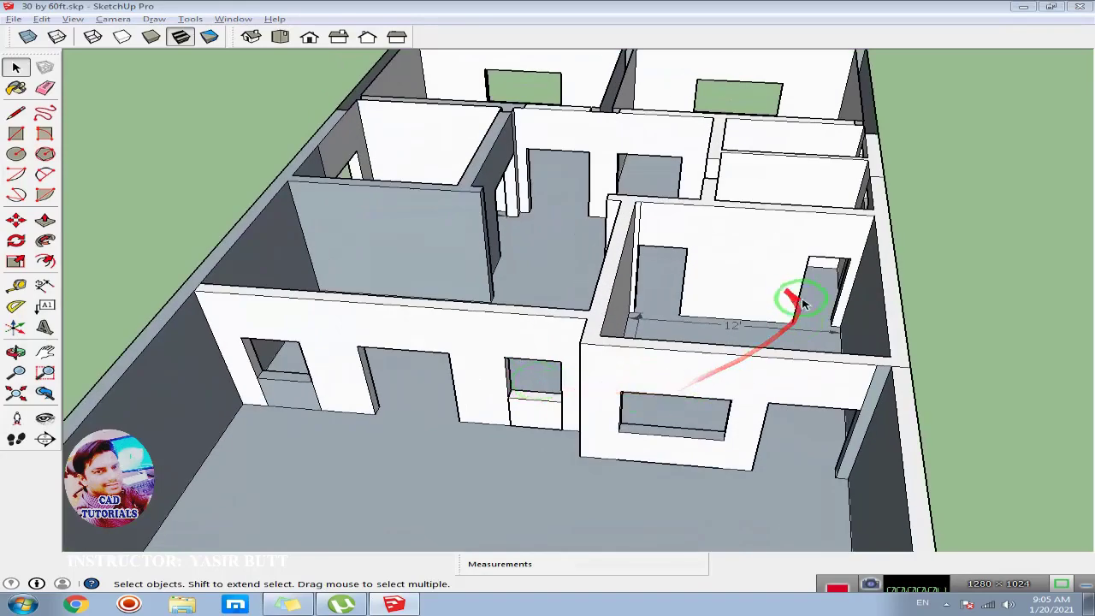
scroll(599, 244, "down", 2)
scroll(624, 239, "down", 2)
scroll(735, 237, "up", 2)
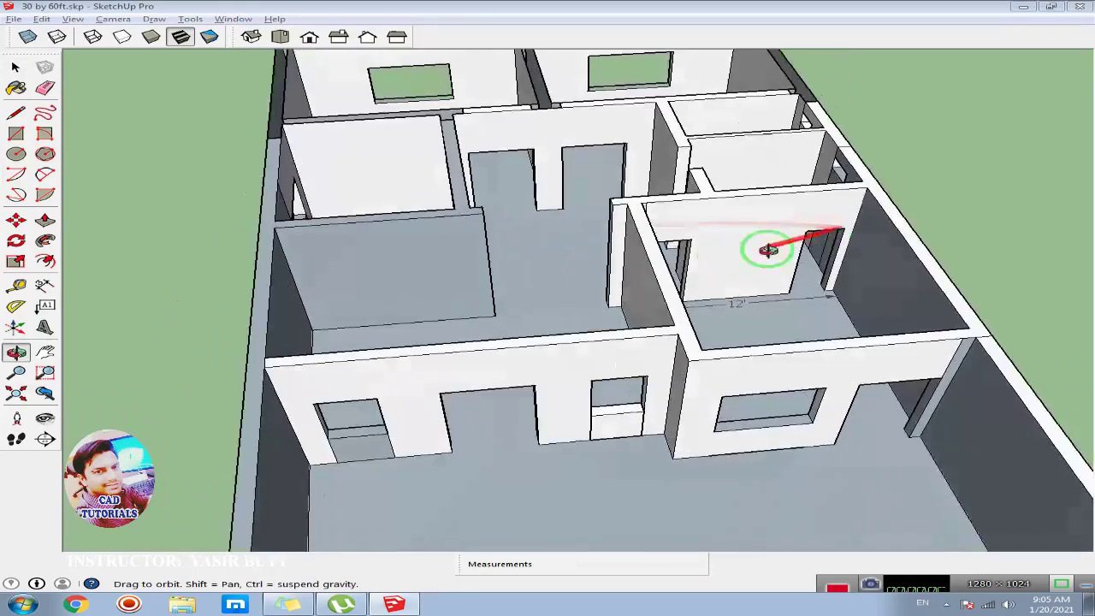
scroll(744, 231, "up", 2)
scroll(676, 206, "down", 2)
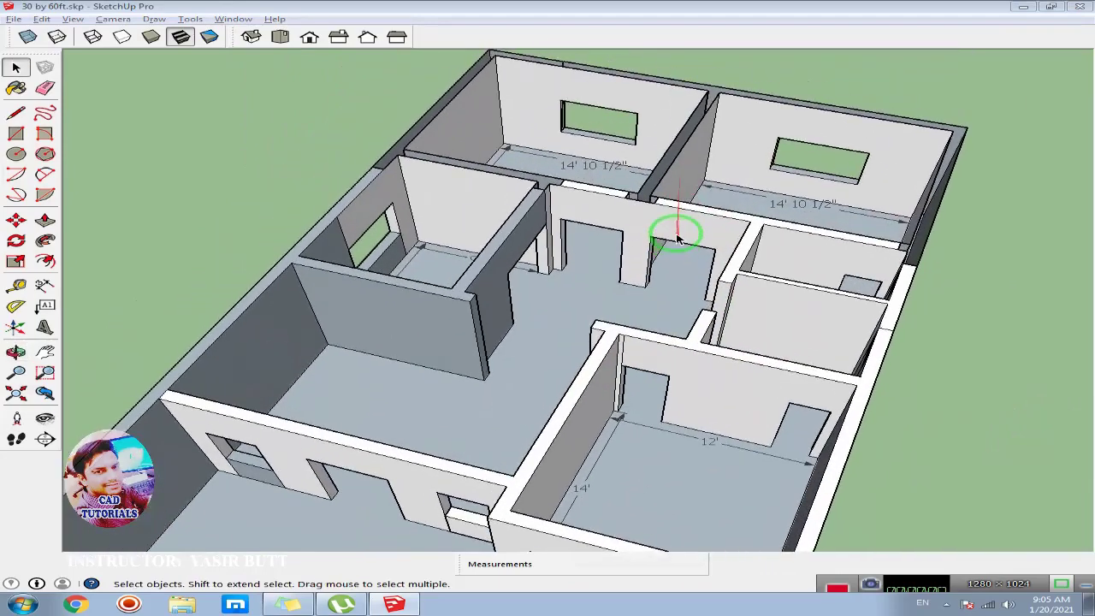
Step: Orbit to a top-down view of the rooms and zoom to the extents of the whole house
mouse_move(673, 239)
middle_mouse_down()
mouse_move(742, 181)
mouse_move(709, 215)
middle_mouse_up()
mouse_move(579, 293)
middle_mouse_down()
mouse_move(570, 305)
mouse_move(605, 304)
middle_mouse_up()
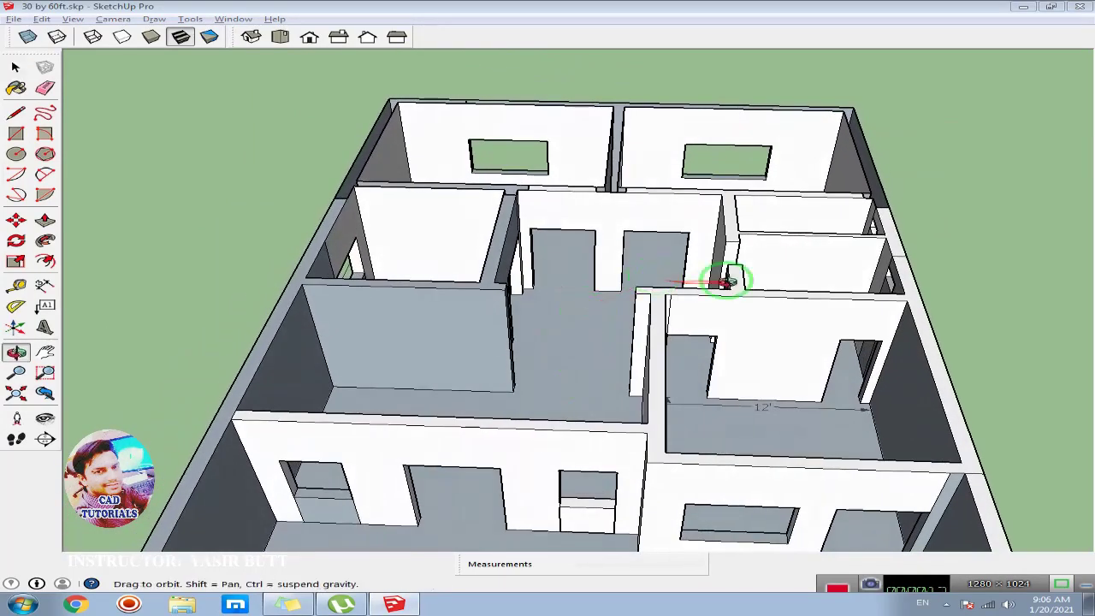
middle_click_drag(724, 276, 599, 306)
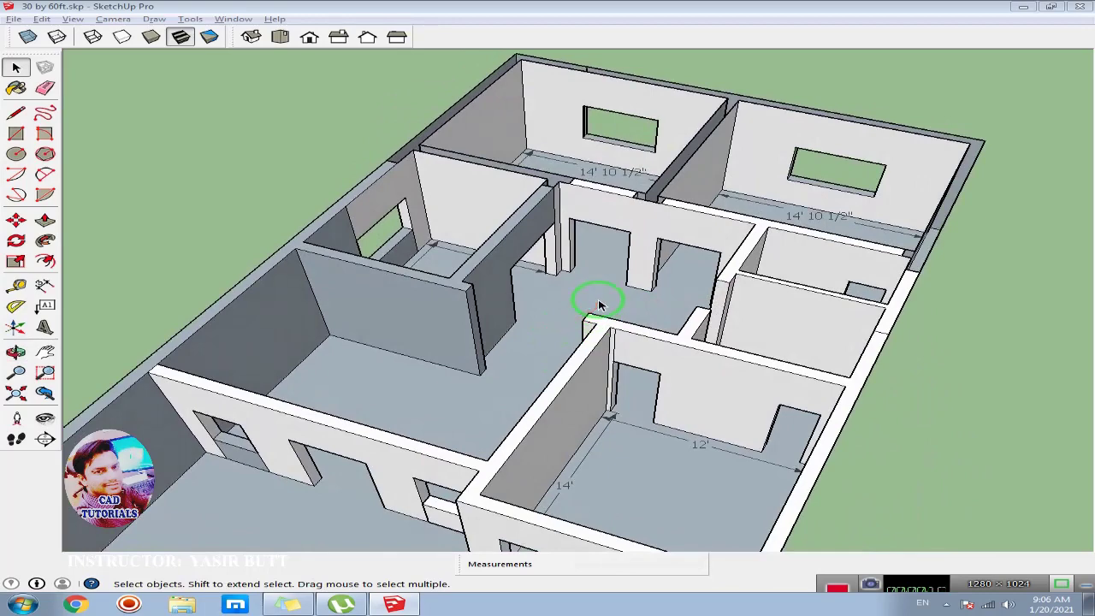
scroll(622, 318, "down", 5)
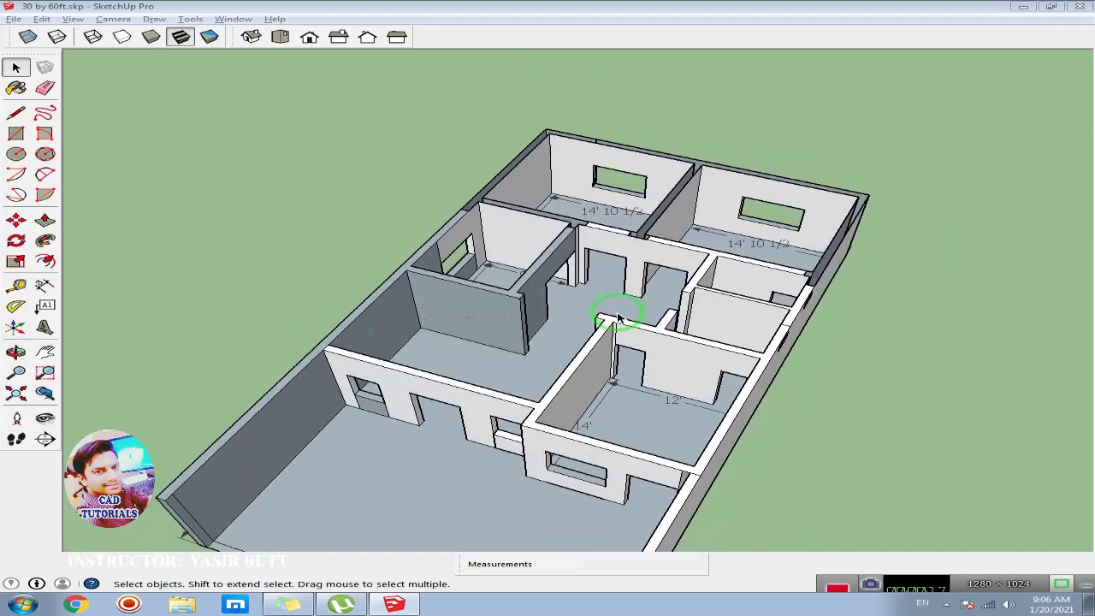
left_click(16, 393)
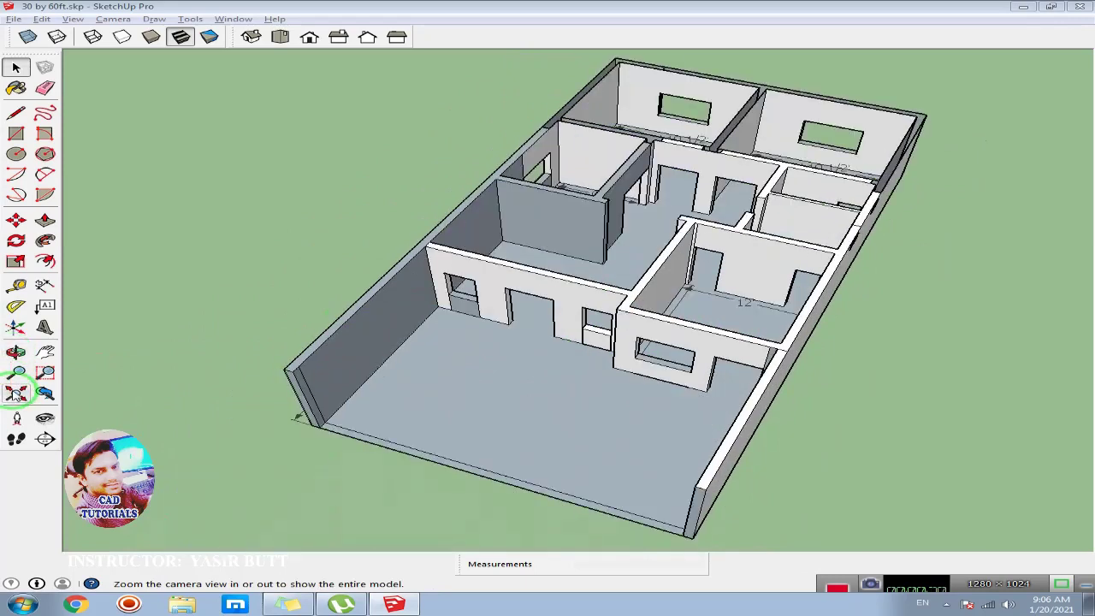